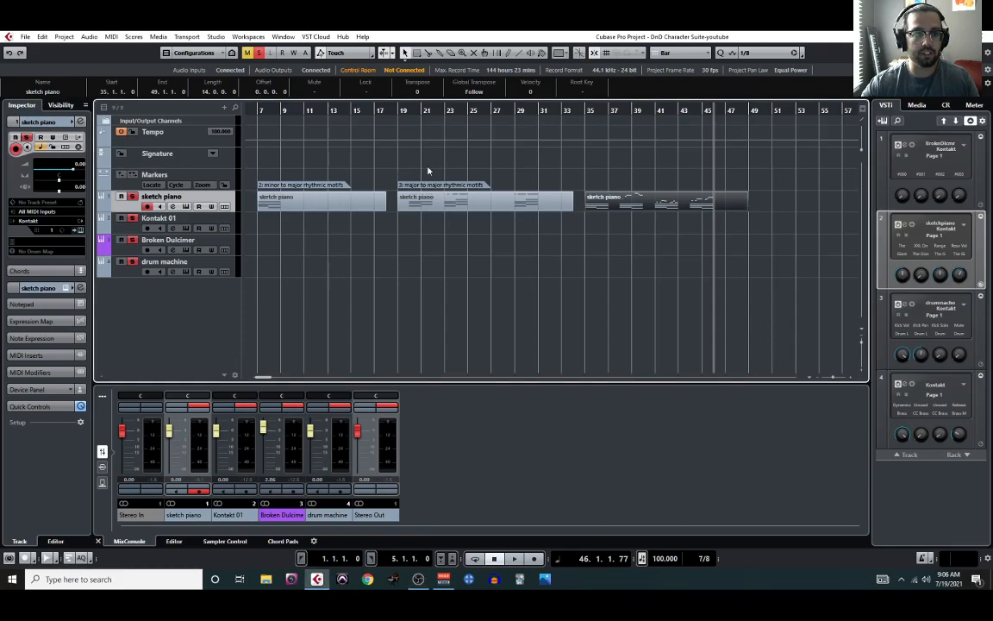
# - Open the sketch piano part starting at bar 35 in the Key Editor and examine its melody and chord notes
pyautogui.click(113, 37)
pyautogui.click(125, 50)
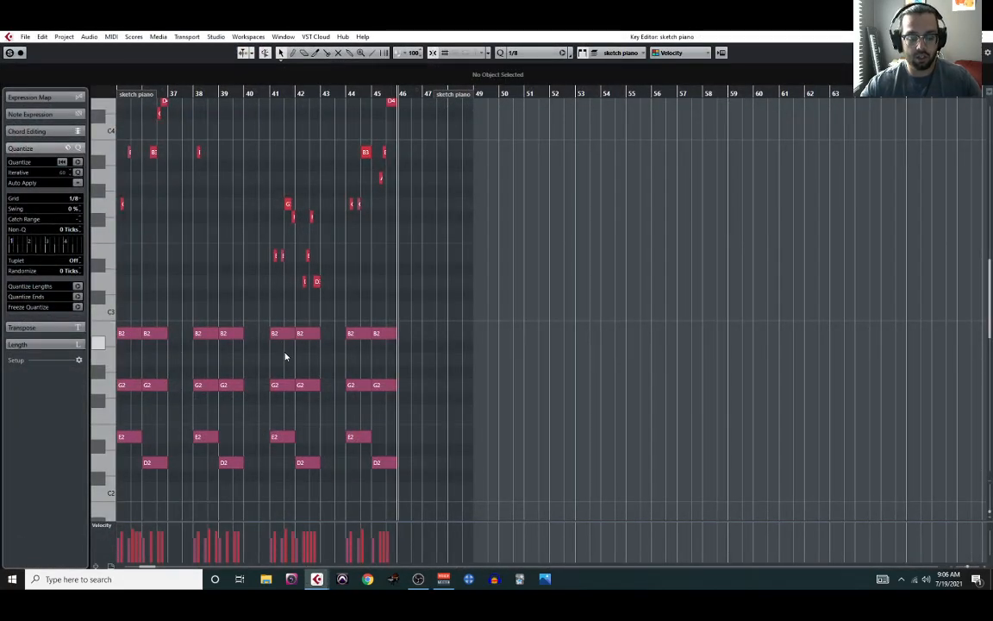
pyautogui.keyDown('ctrl'); pyautogui.scroll(3, 315, 338); pyautogui.keyUp('ctrl')
pyautogui.scroll(5, 313, 345)
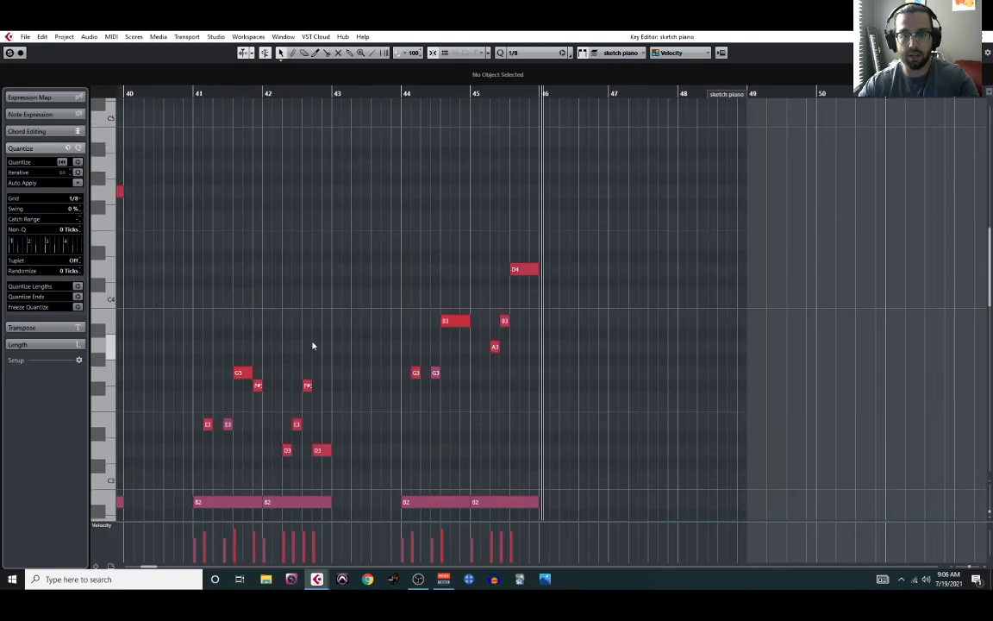
pyautogui.hscroll(-5, 313, 345)
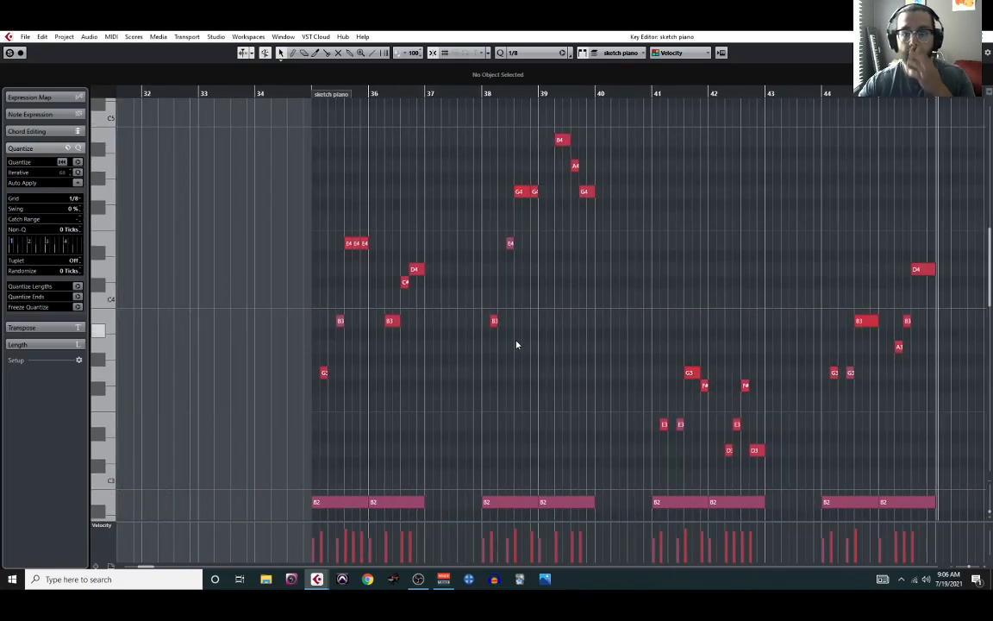
pyautogui.scroll(3, 495, 349)
pyautogui.scroll(-3, 493, 349)
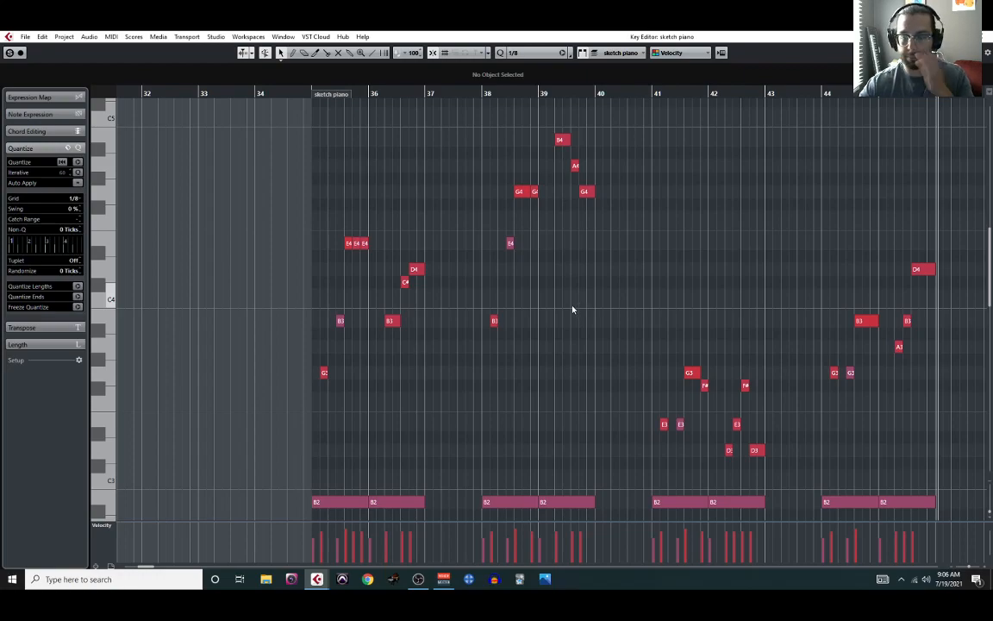
pyautogui.scroll(-3, 494, 299)
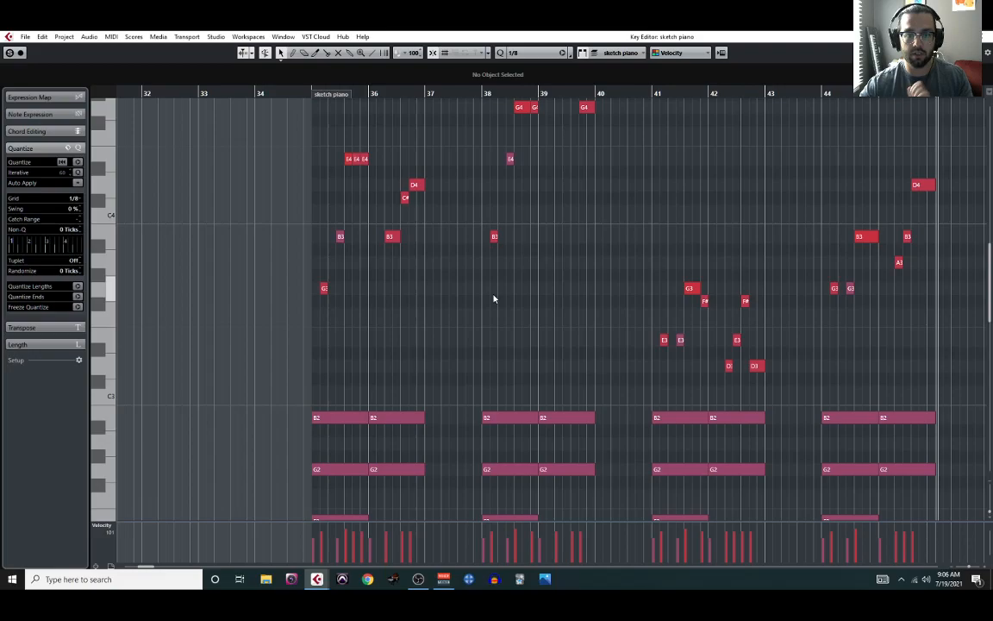
# - Play back the sketch piano part from just before bar 35, review its melody and close the Key Editor
pyautogui.click(303, 93)
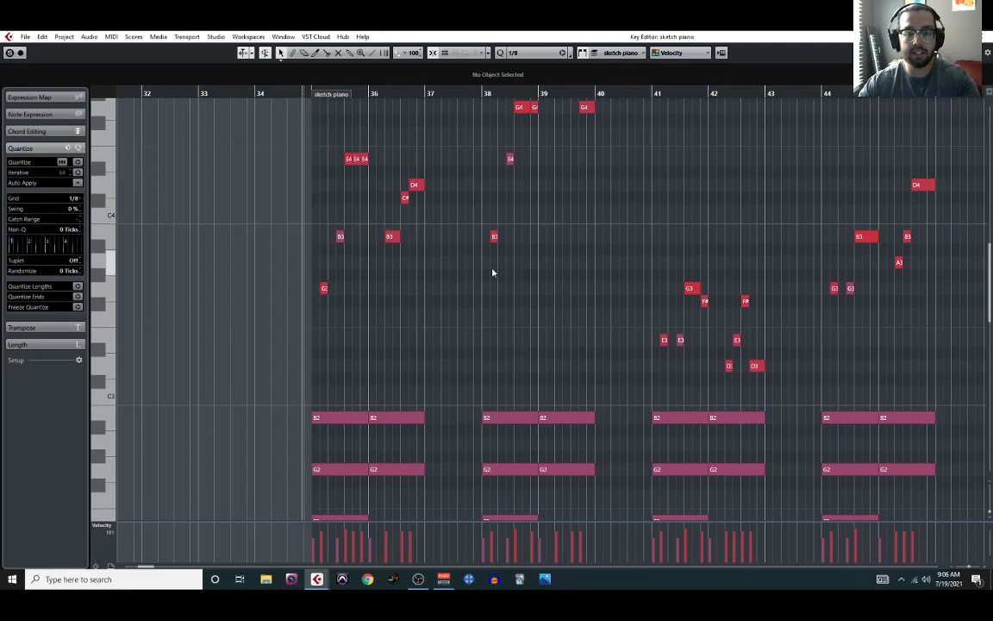
pyautogui.press('space')
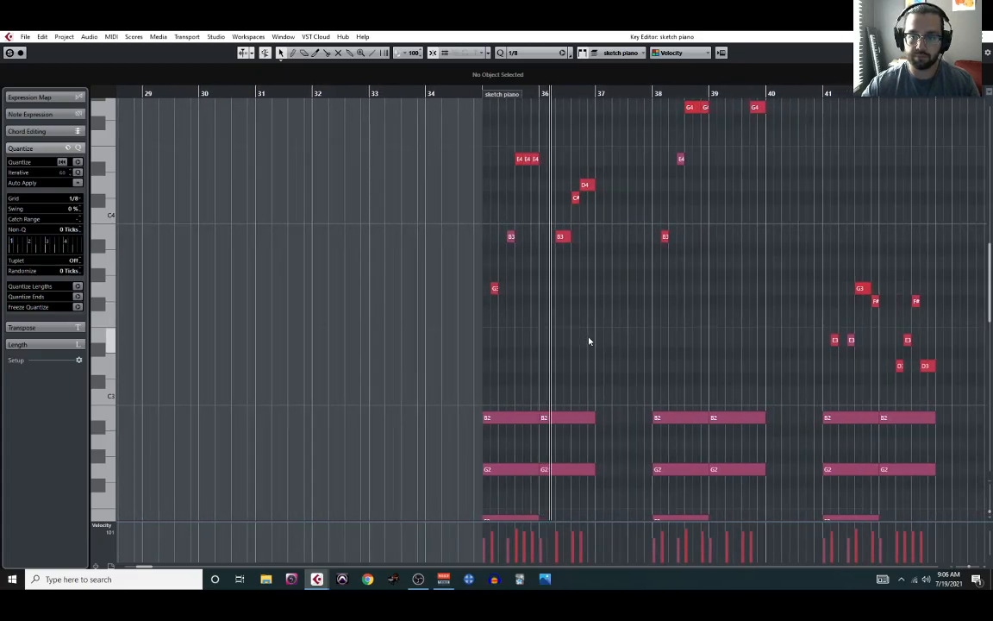
pyautogui.scroll(2, 604, 336)
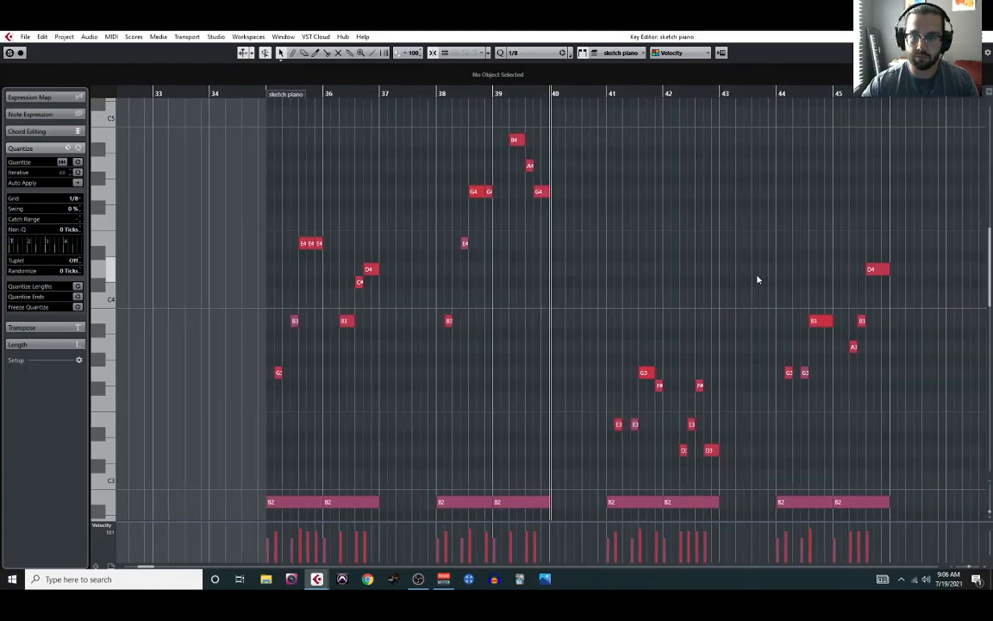
pyautogui.scroll(-2, 758, 279)
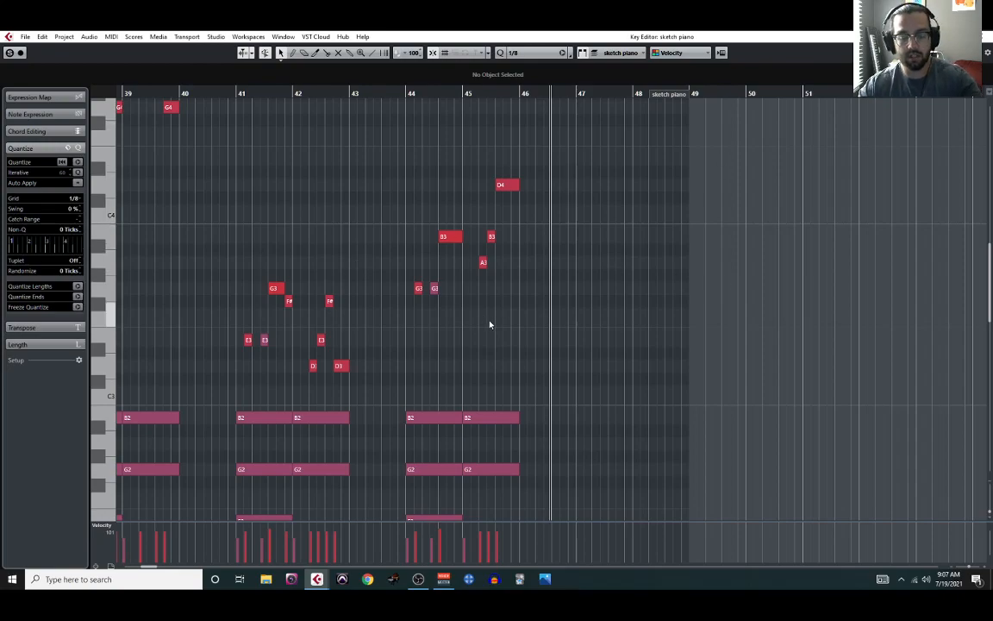
pyautogui.hscroll(-2, 473, 318)
pyautogui.hscroll(-3, 473, 317)
pyautogui.scroll(3, 473, 318)
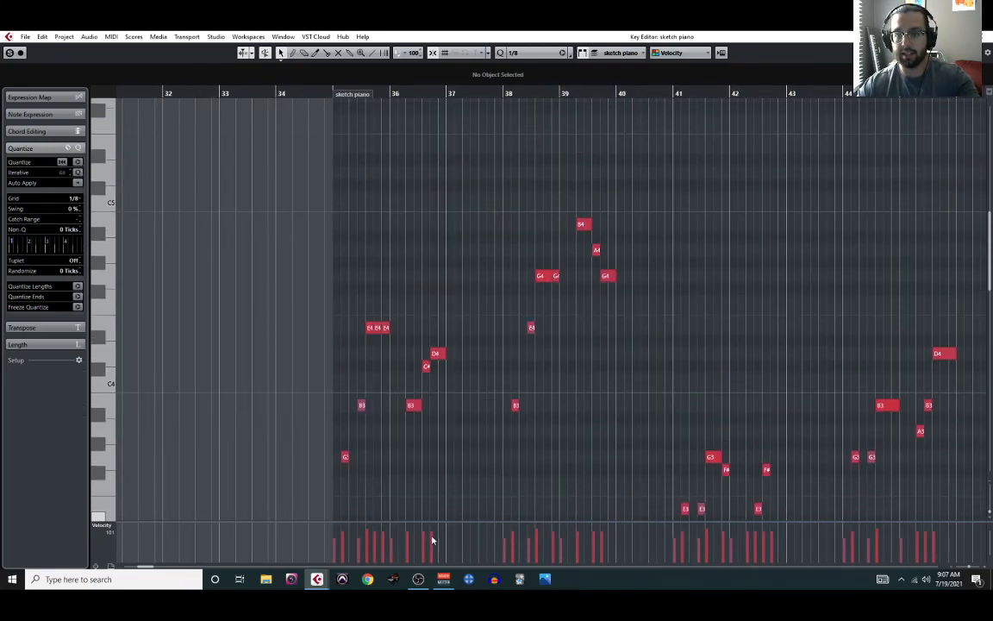
pyautogui.scroll(1, 576, 372)
pyautogui.scroll(-2, 577, 375)
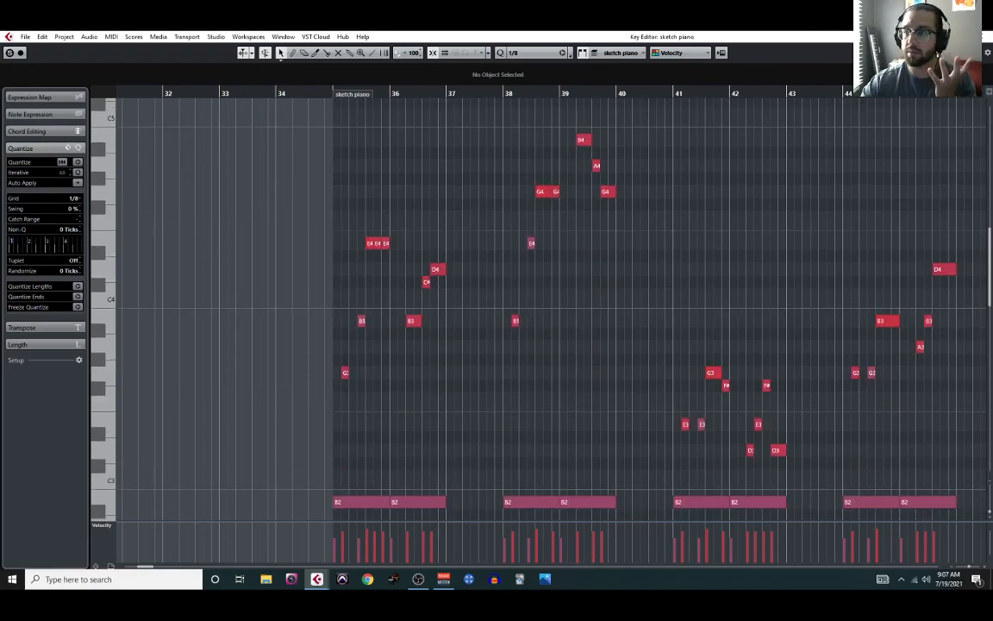
pyautogui.click(985, 37)
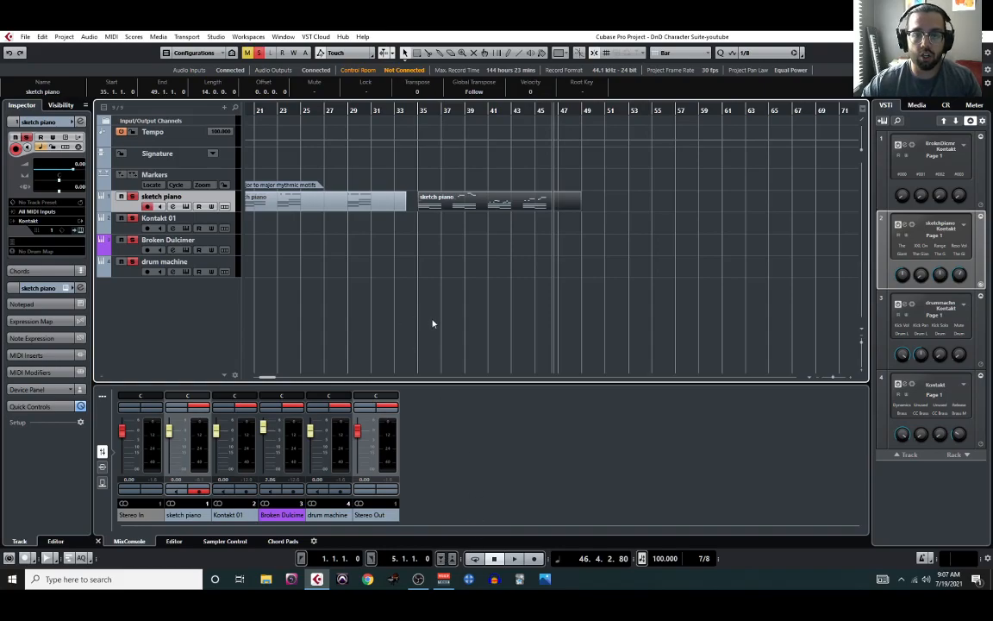
# - Reopen the bar 35 sketch piano part in the Key Editor to compare its melody with the chords underneath, and close it
pyautogui.click(112, 40)
pyautogui.click(112, 55)
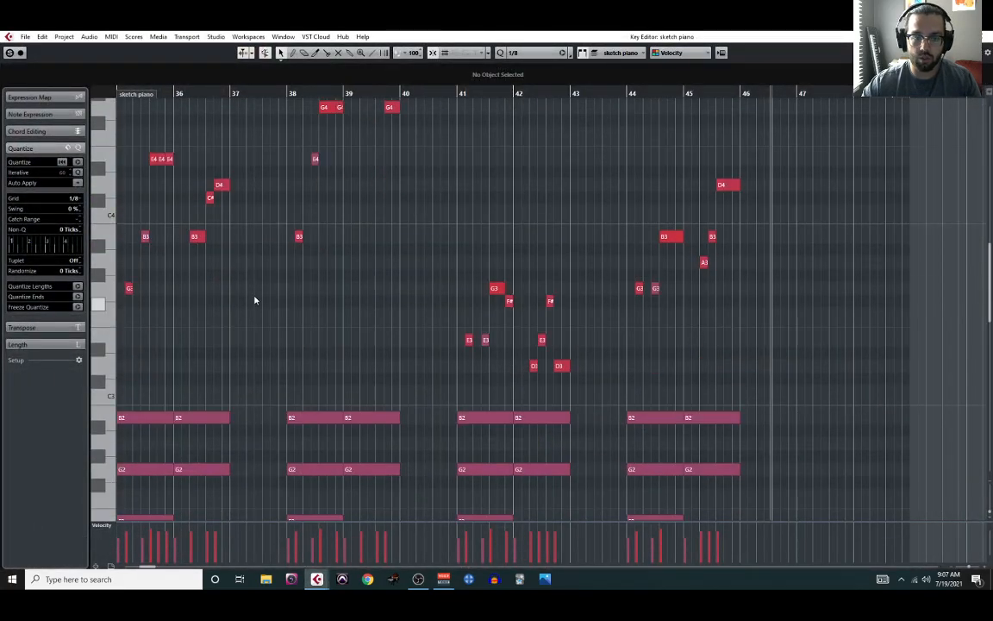
pyautogui.hscroll(-1, 264, 304)
pyautogui.scroll(1, 319, 312)
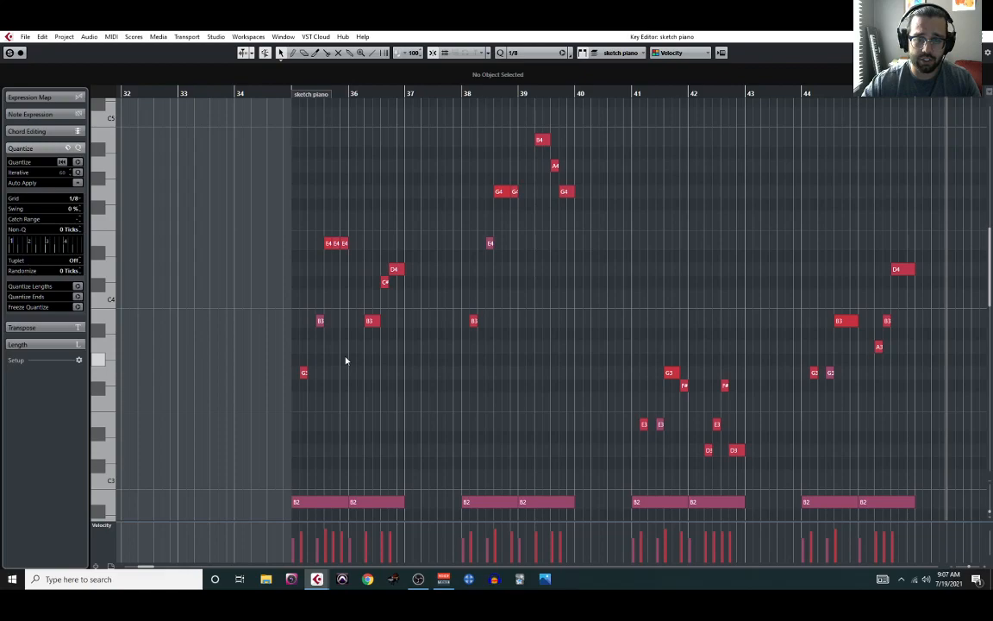
pyautogui.scroll(-2, 466, 282)
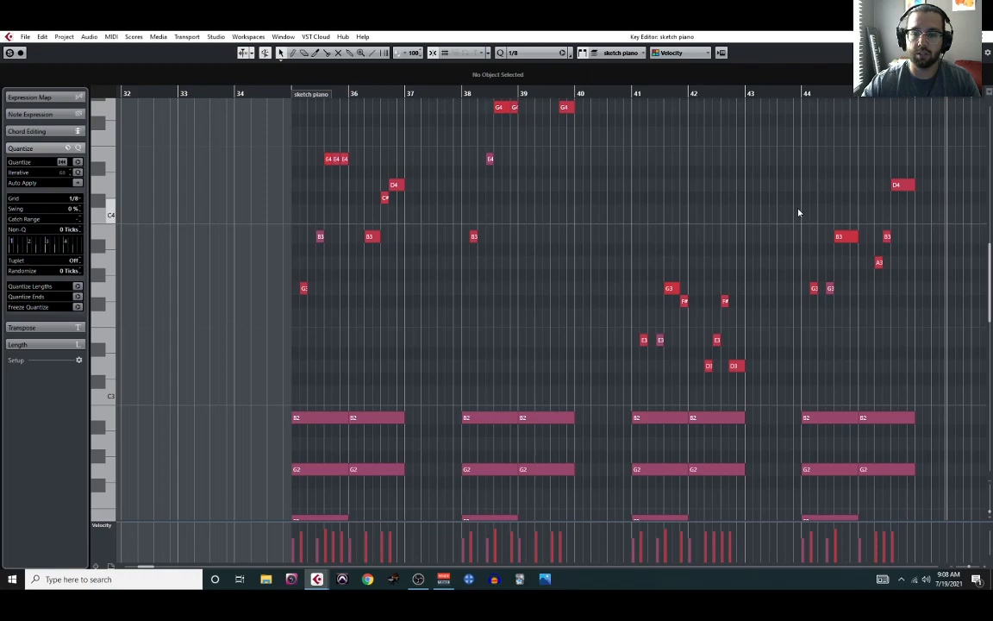
pyautogui.scroll(-2, 796, 222)
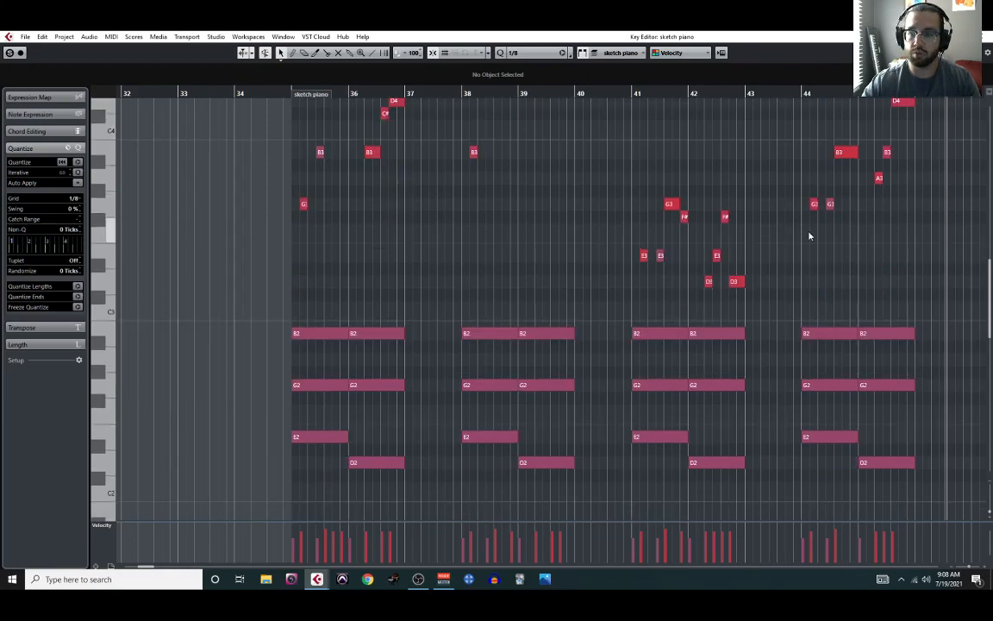
pyautogui.scroll(2, 807, 233)
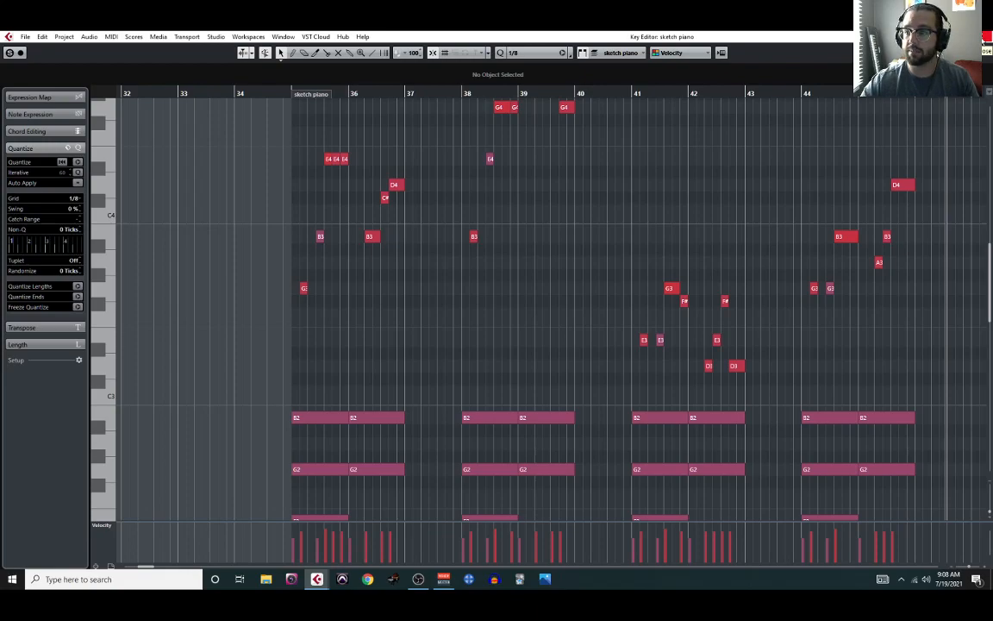
pyautogui.click(988, 36)
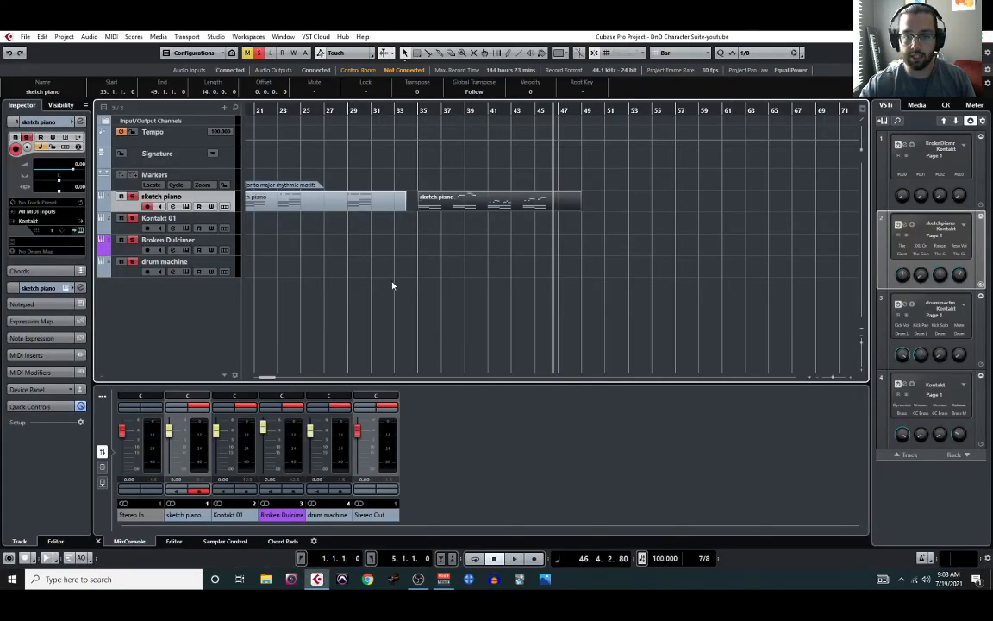
# - Open the sketch piano part starting at bar 19 and copy all the melody and chord notes in bars 20 and 21
pyautogui.hscroll(-5, 373, 256)
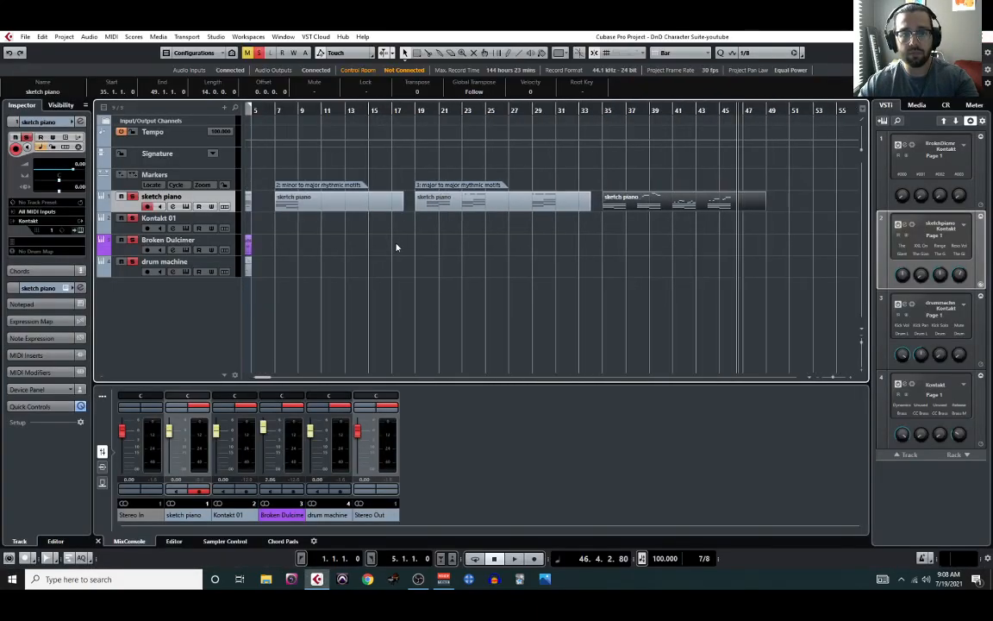
pyautogui.click(434, 205)
pyautogui.click(111, 37)
pyautogui.click(142, 74)
pyautogui.scroll(2, 262, 275)
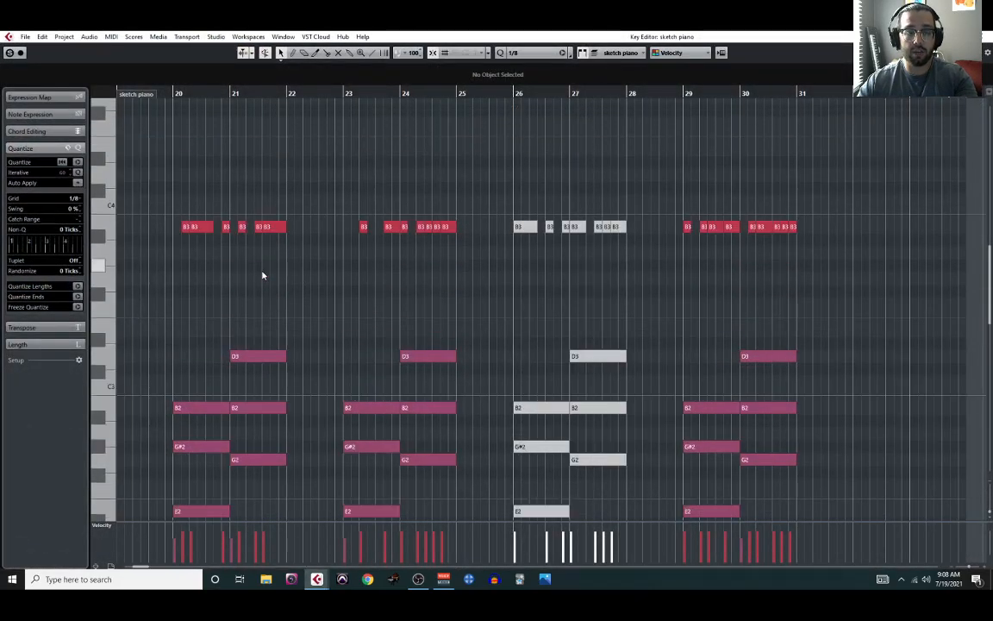
pyautogui.scroll(-2, 262, 275)
pyautogui.scroll(-2, 262, 275)
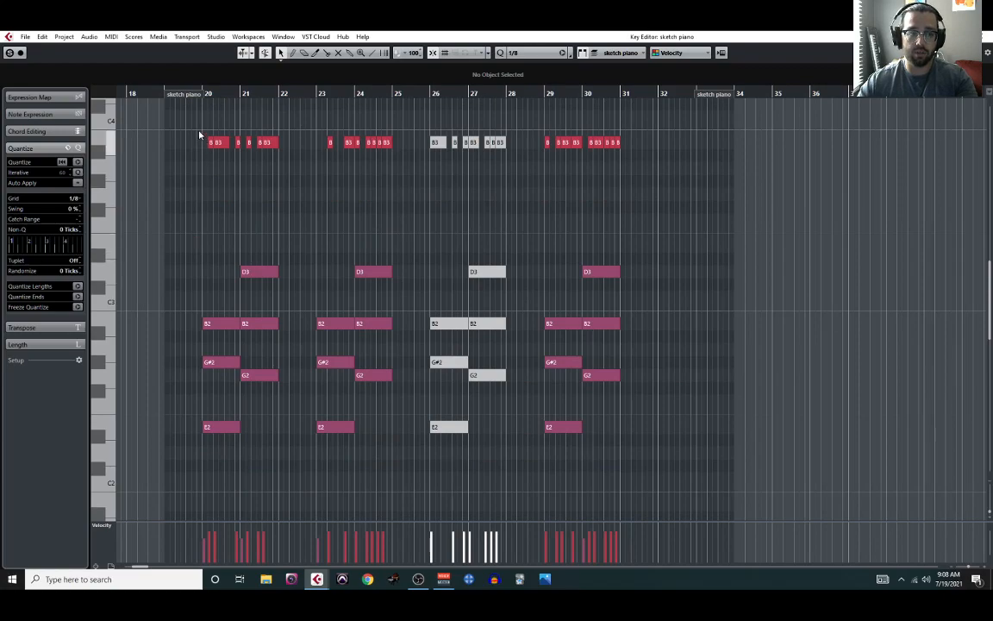
pyautogui.moveTo(200, 127); pyautogui.dragTo(291, 457)
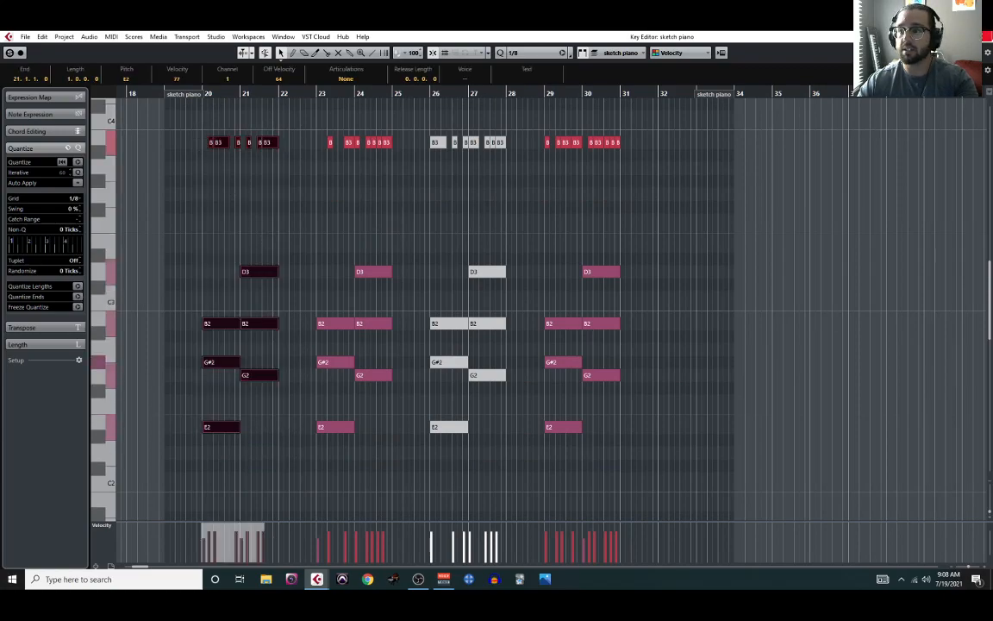
pyautogui.press('Return')
# - Split the bar 35 sketch piano part at bar 46 and delete the empty section after it
pyautogui.hscroll(3, 558, 259)
pyautogui.scroll(2, 583, 196)
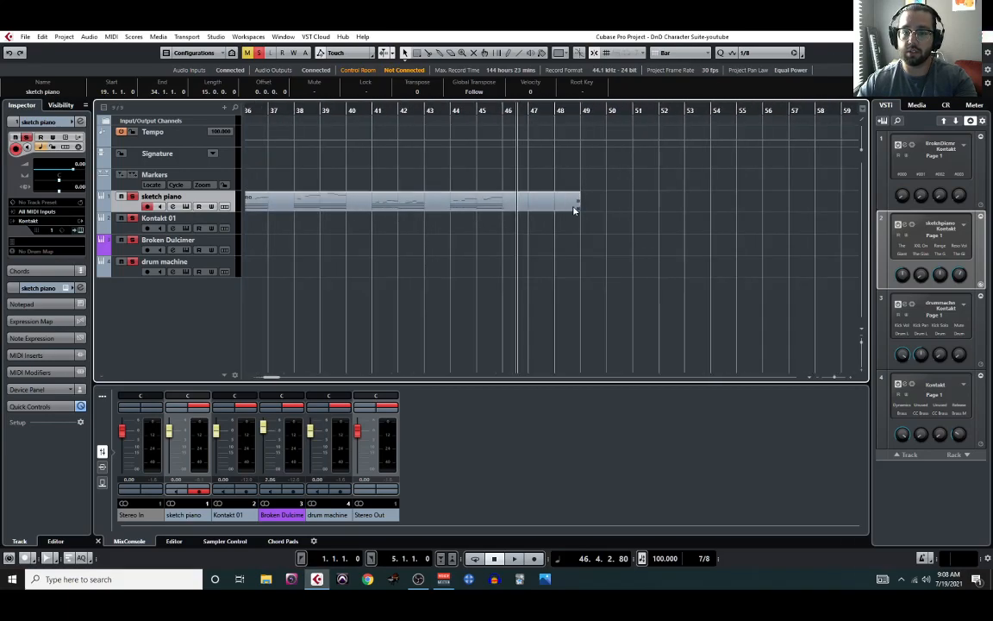
pyautogui.rightClick(544, 257)
pyautogui.click(571, 259)
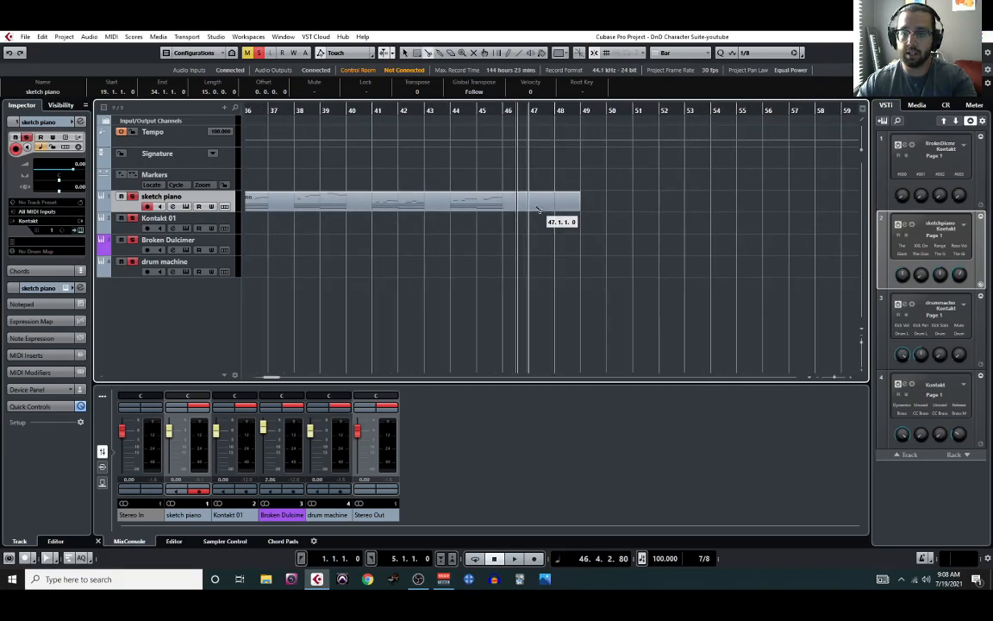
pyautogui.click(508, 201)
pyautogui.rightClick(529, 235)
pyautogui.click(530, 205)
pyautogui.rightClick(532, 205)
pyautogui.click(533, 206)
pyautogui.click(521, 207)
pyautogui.press('Delete')
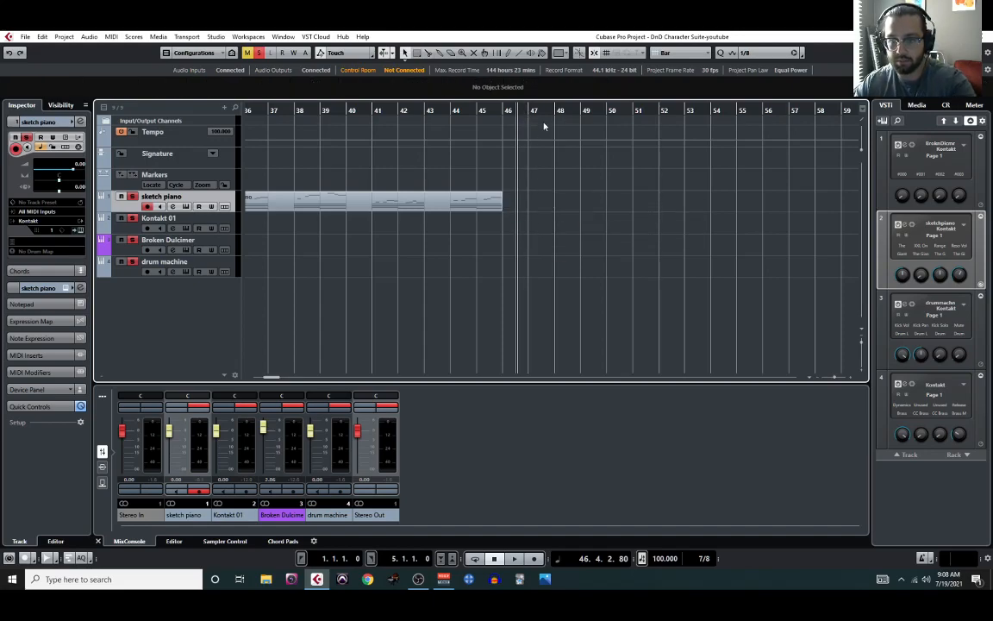
# - Paste the copied notes onto the sketch piano track at bar 47 and extend the new part's end to bar 82
pyautogui.click(530, 110)
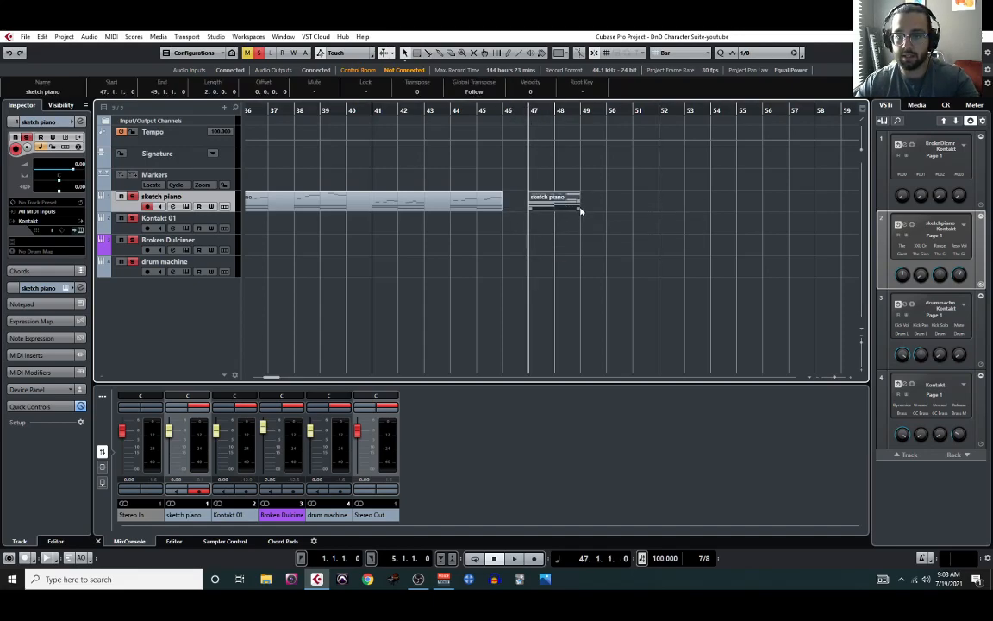
pyautogui.moveTo(578, 210); pyautogui.dragTo(946, 224)
pyautogui.scroll(-4, 486, 240)
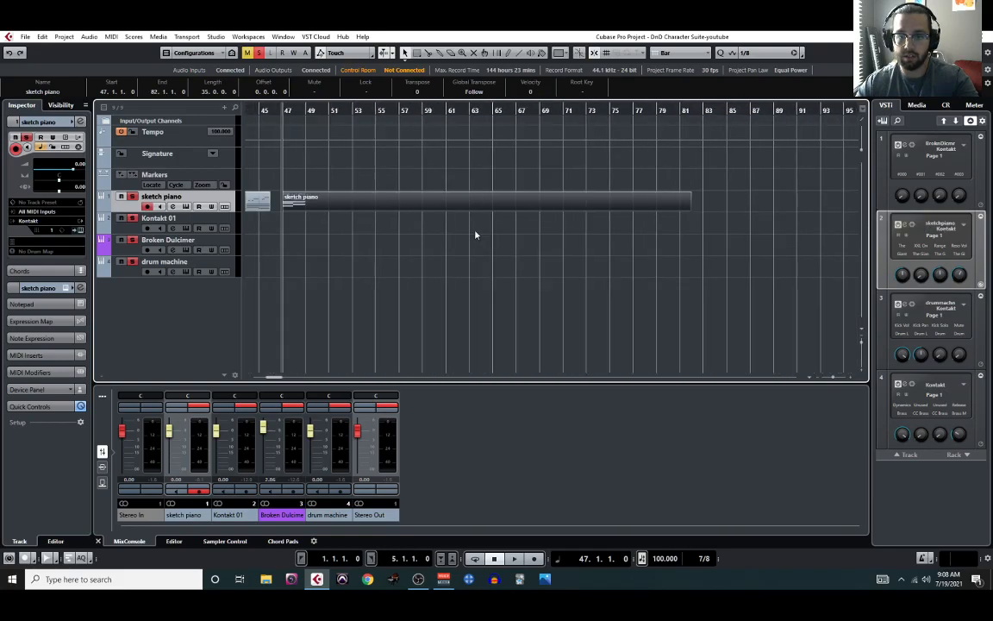
# - Open the new bar 47 part in the Key Editor and copy its two-bar pattern to bar 50
pyautogui.click(110, 36)
pyautogui.click(129, 57)
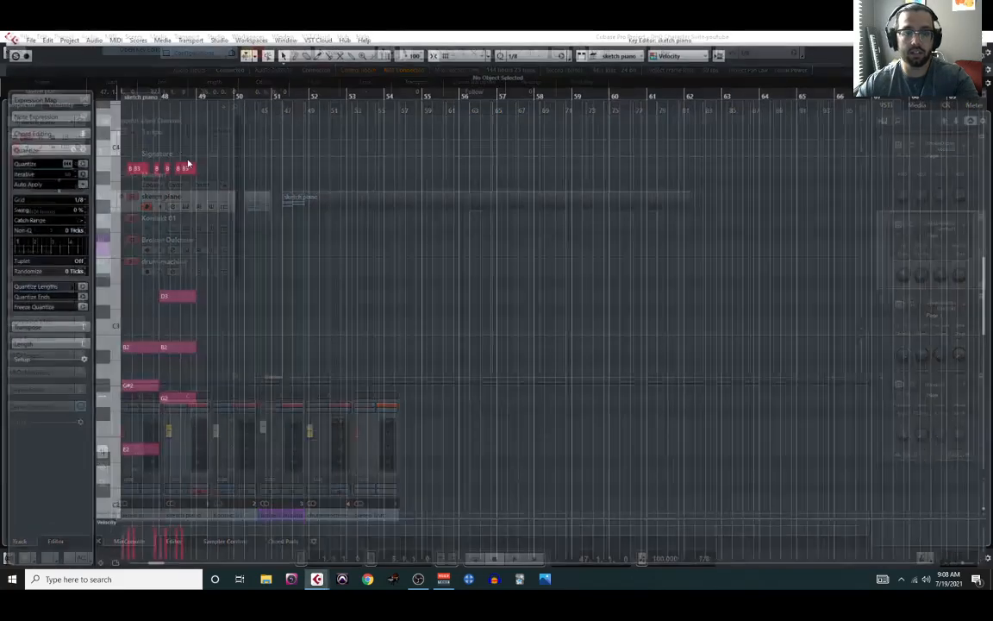
pyautogui.hscroll(-3, 207, 278)
pyautogui.moveTo(288, 140); pyautogui.dragTo(405, 480)
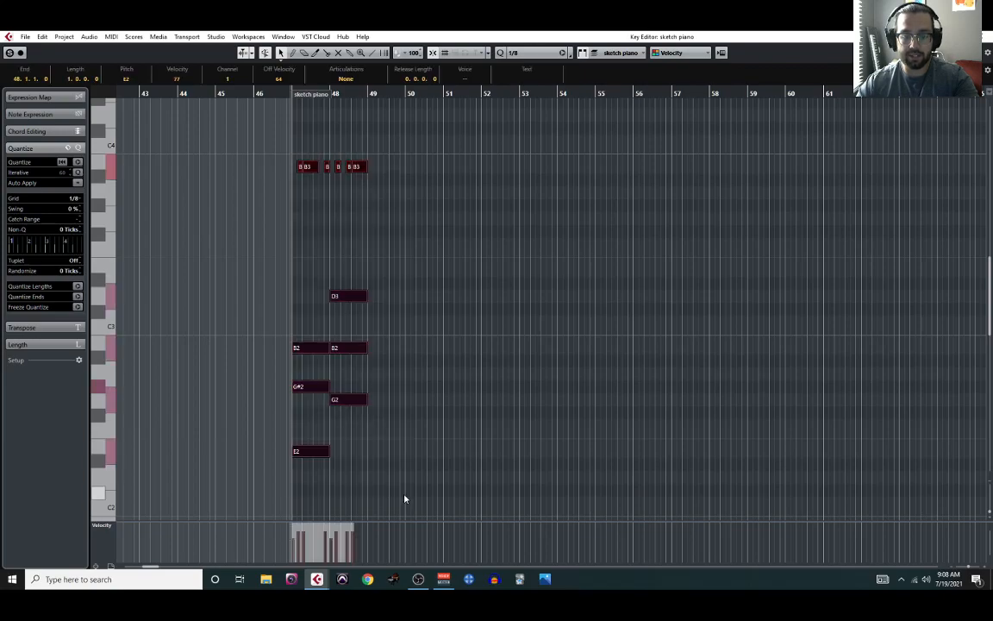
pyautogui.scroll(3, 381, 374)
pyautogui.click(440, 94)
pyautogui.hotkey('ctrl', 'c')
pyautogui.hotkey('ctrl', 'v')
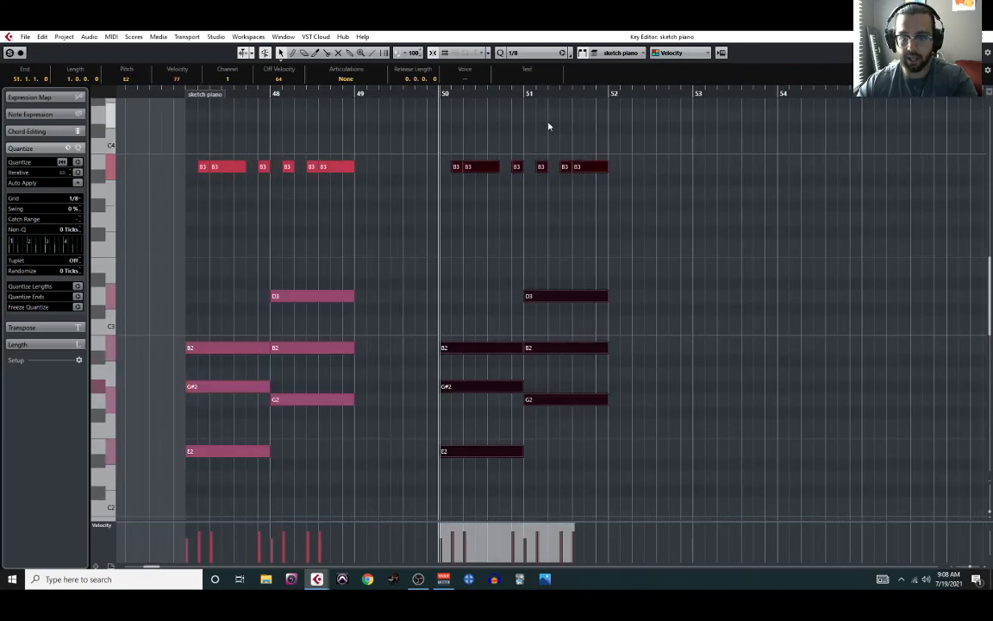
# - Paste the two-bar pattern again at bars 53 and 56, and close the Key Editor
pyautogui.click(695, 93)
pyautogui.hotkey('ctrl', 'v')
pyautogui.hscroll(2, 690, 129)
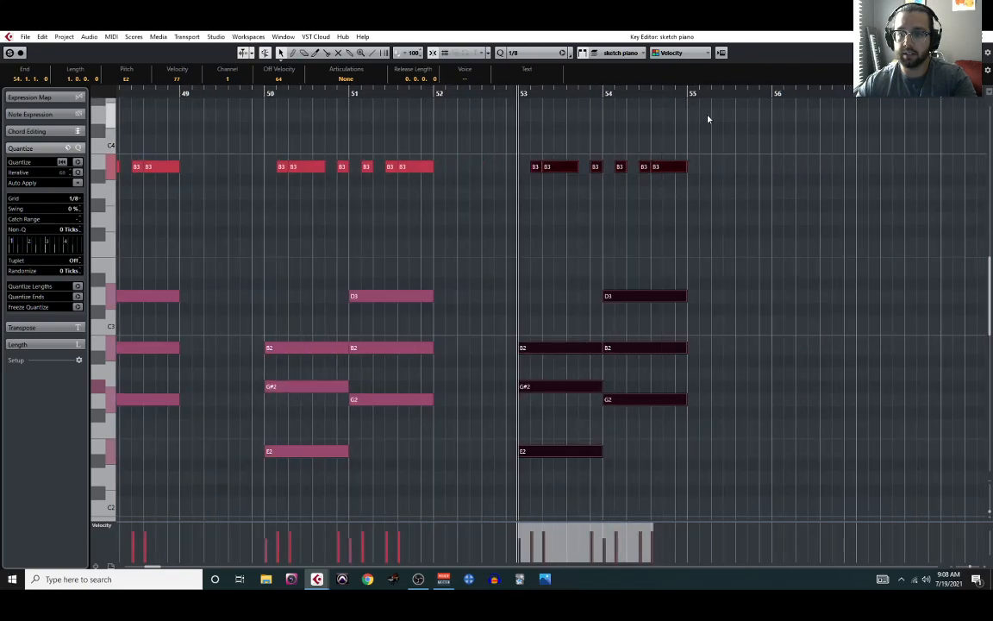
pyautogui.click(765, 91)
pyautogui.hotkey('ctrl', 'v')
pyautogui.scroll(-3, 604, 225)
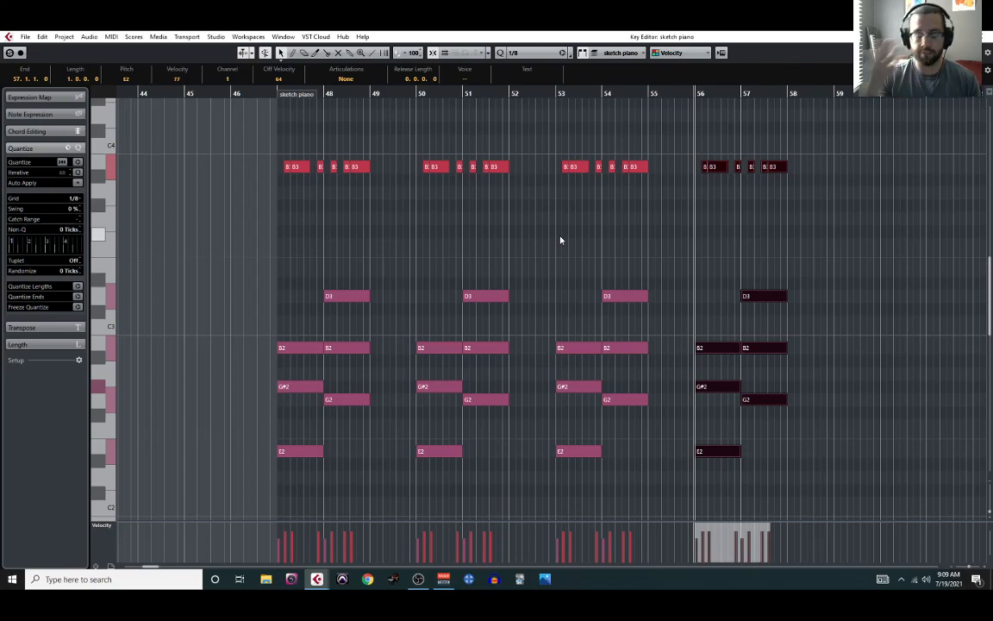
pyautogui.click(985, 36)
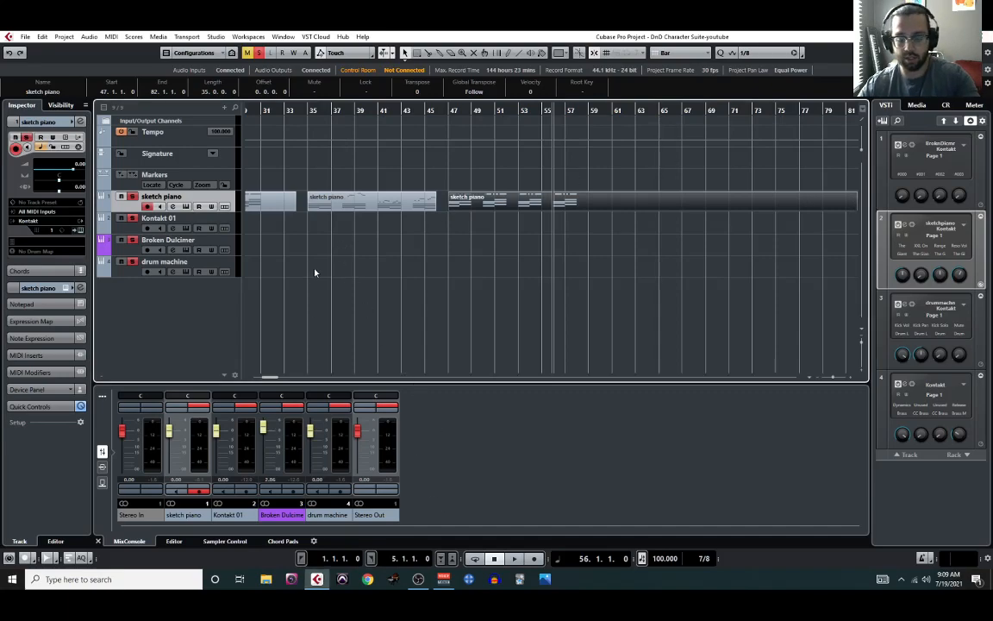
# - Open the bar 7 sketch piano part in the Key Editor, examine its rhythmic motifs, and close the editor
pyautogui.hscroll(-10, 314, 273)
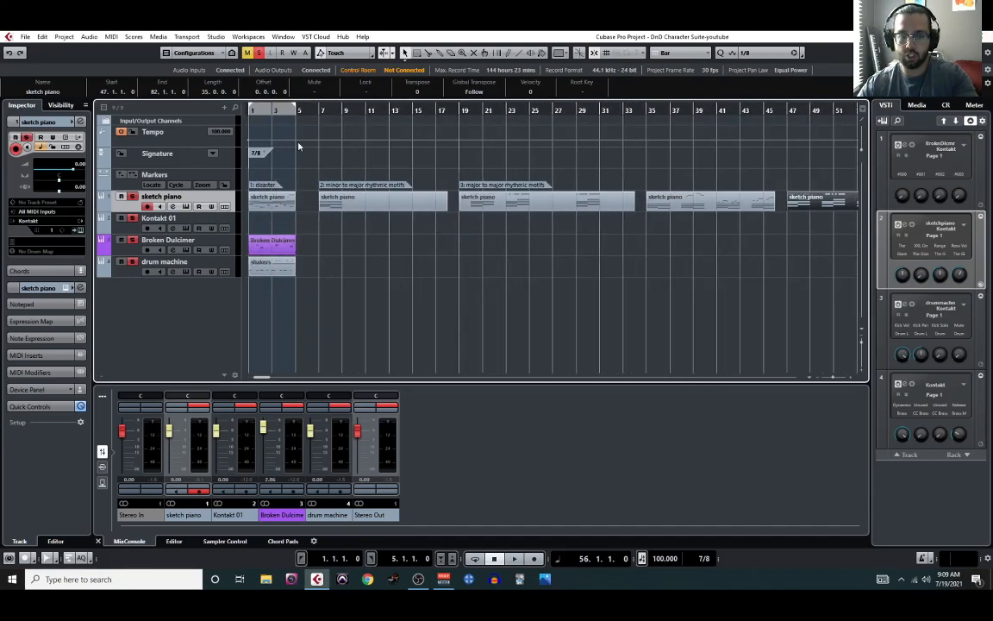
pyautogui.click(408, 207)
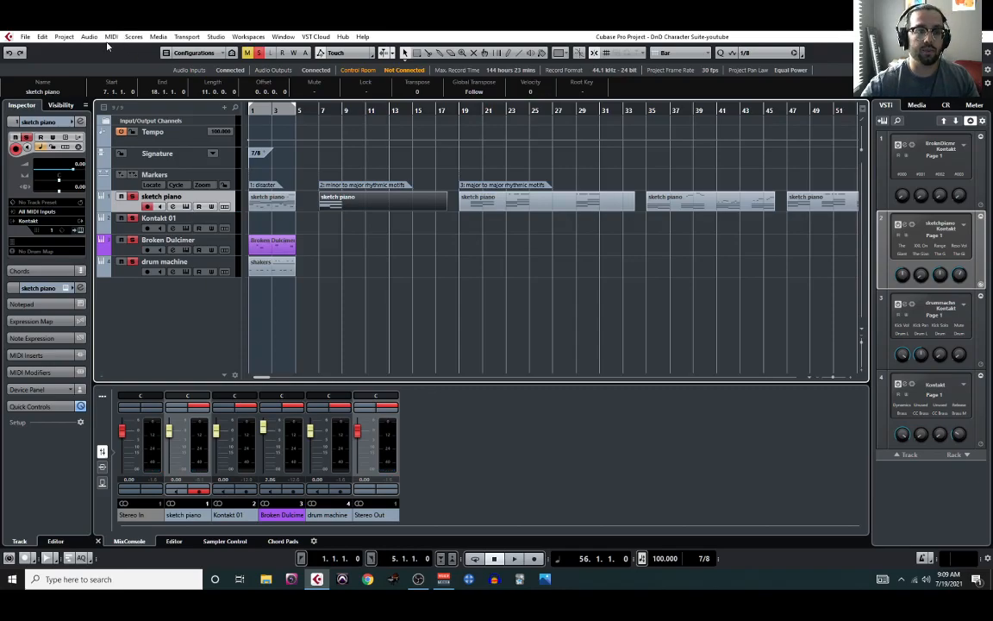
pyautogui.click(112, 38)
pyautogui.click(138, 49)
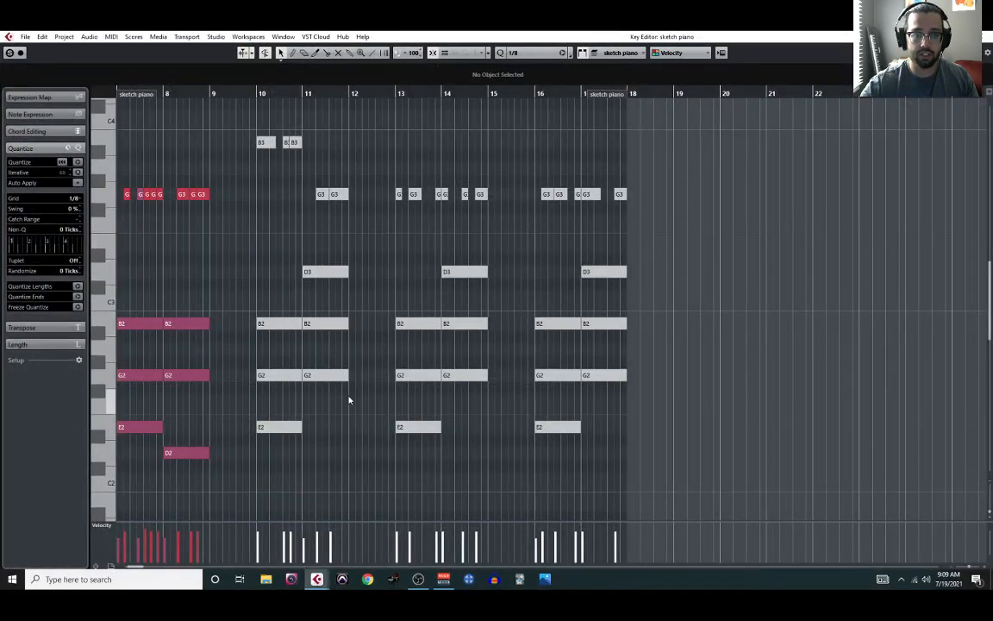
pyautogui.hscroll(-6, 334, 345)
pyautogui.hscroll(4, 405, 345)
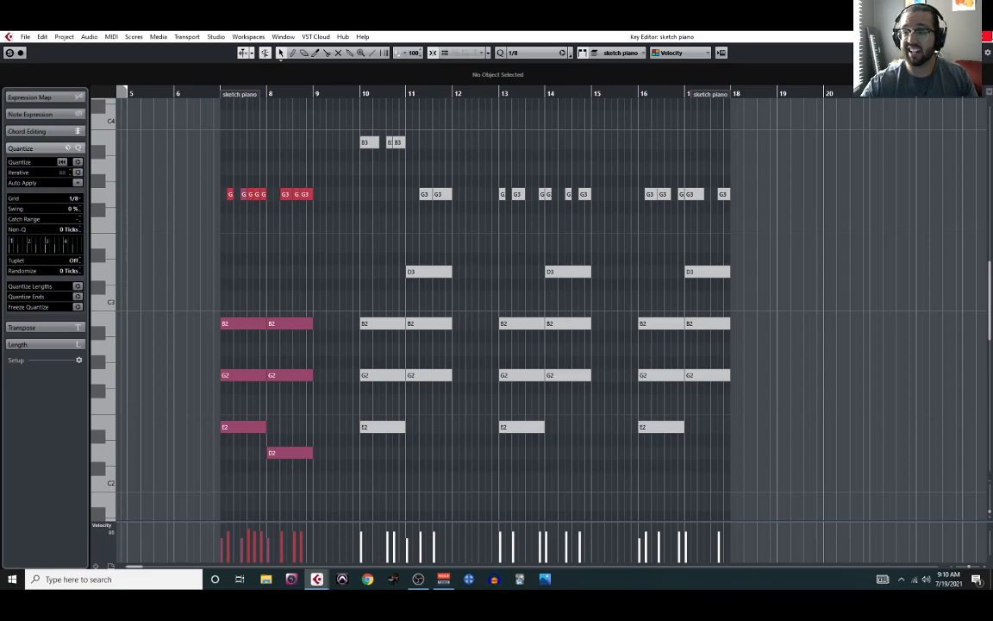
pyautogui.click(989, 36)
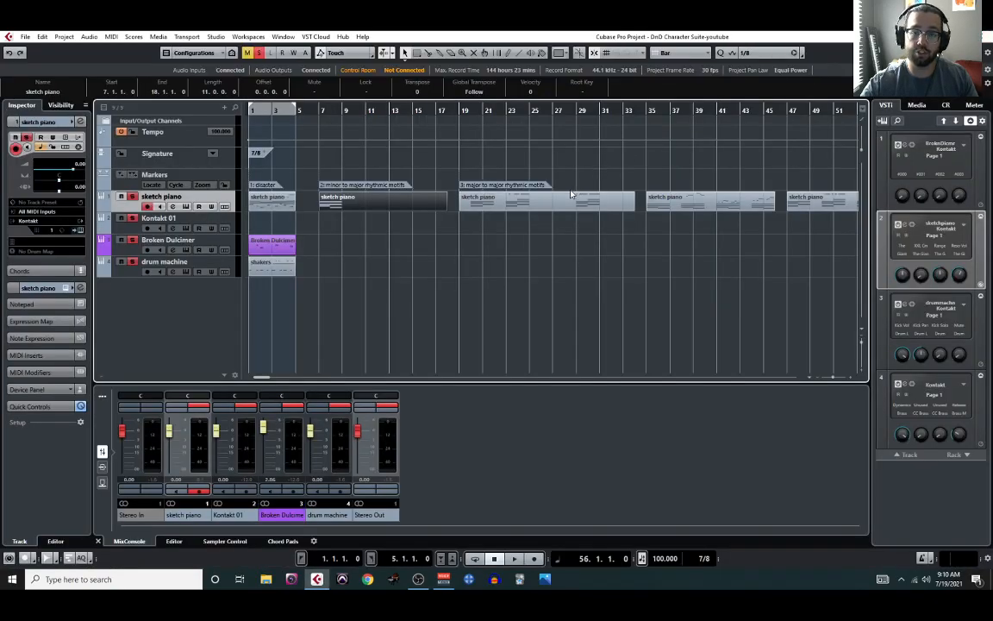
# - Open the bar 19 sketch piano part in the Key Editor, examine its B3 rhythms and chords, and close the editor
pyautogui.click(110, 36)
pyautogui.click(130, 58)
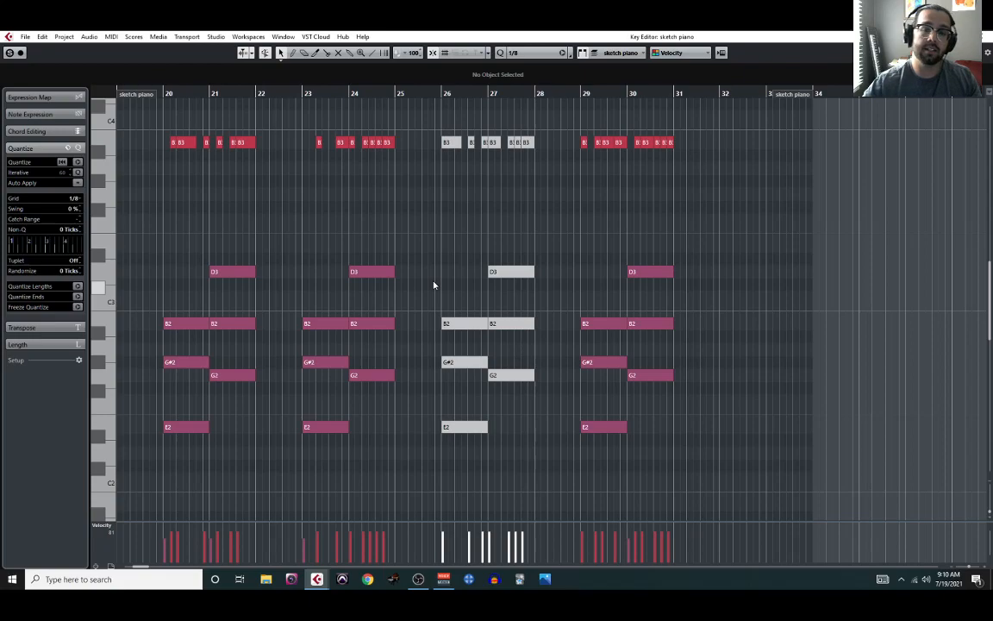
pyautogui.scroll(4, 423, 280)
pyautogui.scroll(-2, 406, 311)
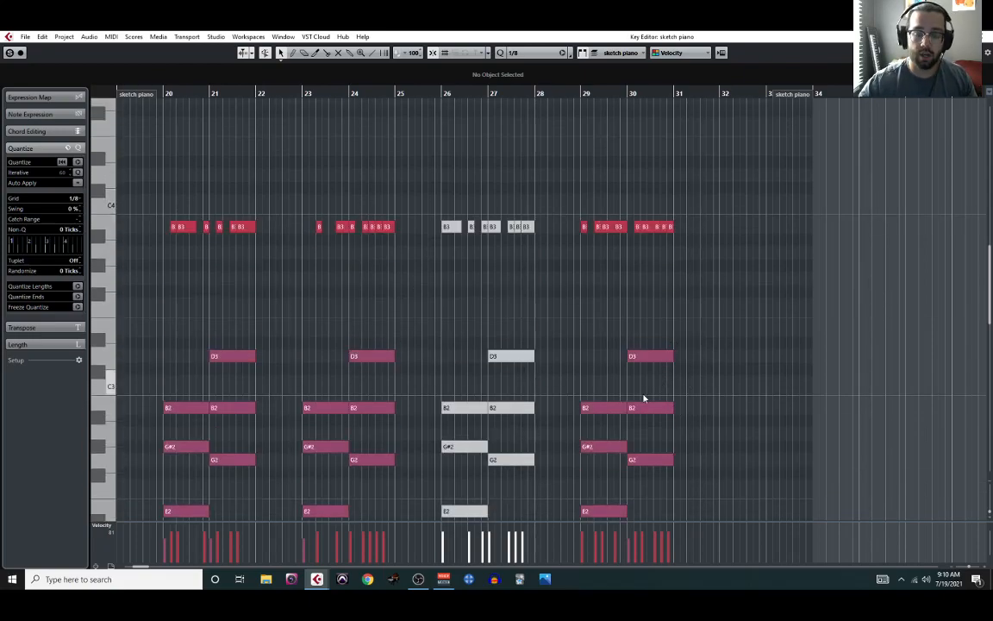
pyautogui.scroll(-4, 638, 383)
pyautogui.scroll(2, 634, 377)
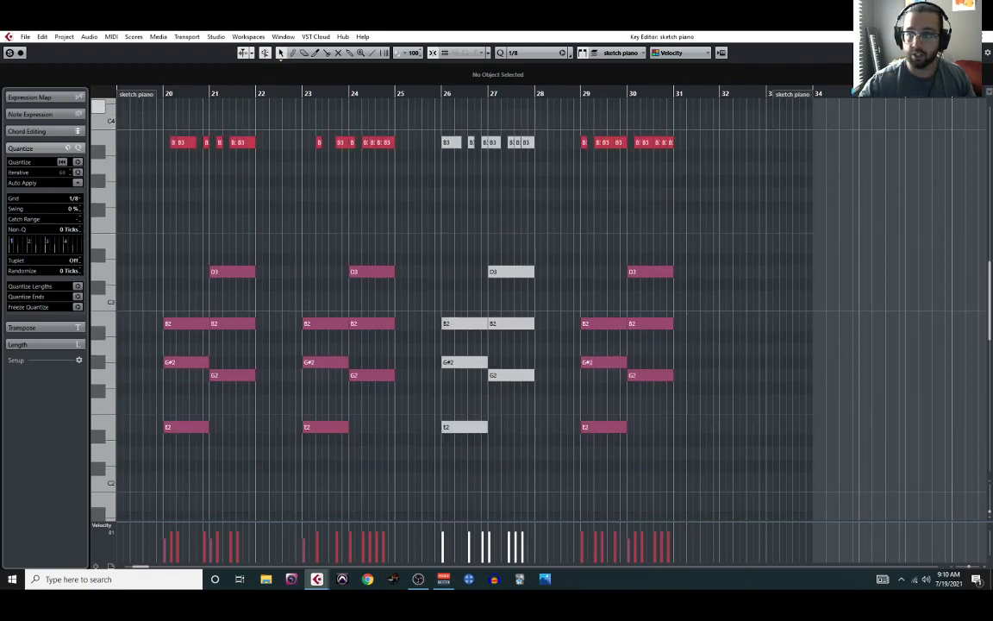
pyautogui.click(984, 37)
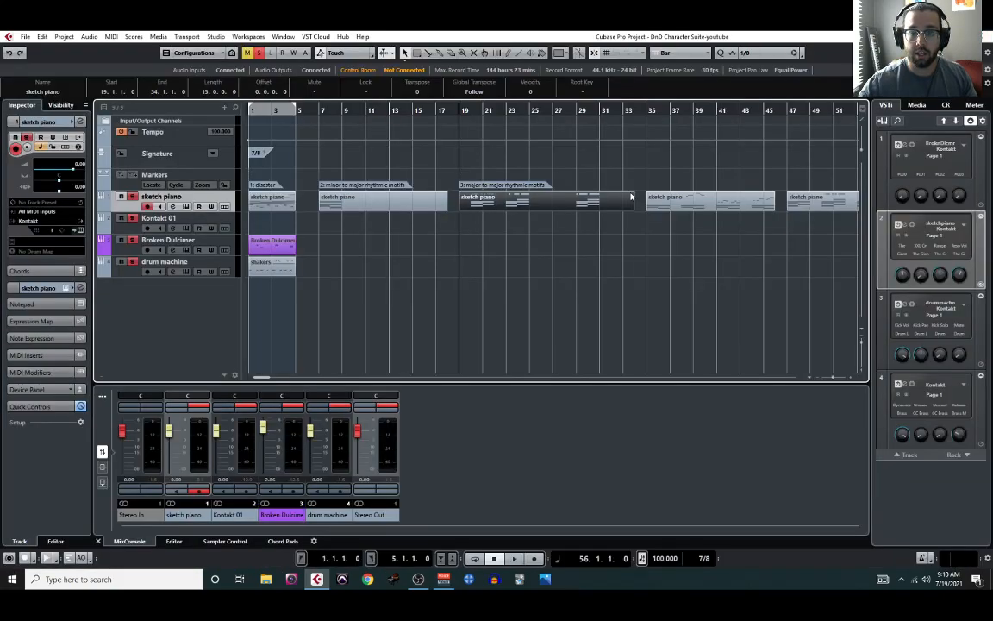
# - Examine the bar 35 sketch piano part's melody and chords in the Key Editor and play the phrase from bar 41
pyautogui.click(692, 209)
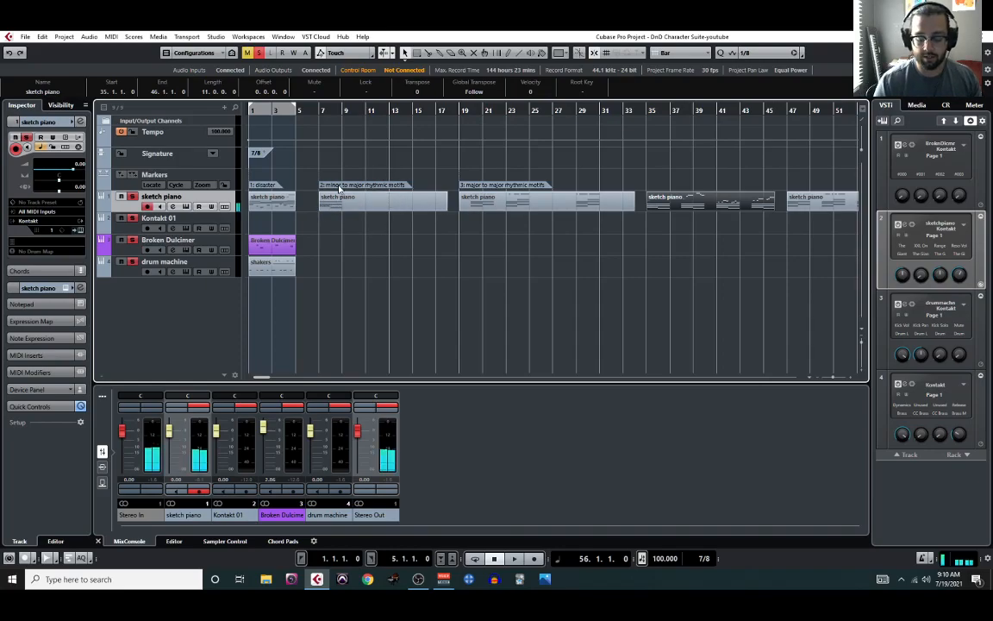
pyautogui.click(111, 36)
pyautogui.click(114, 50)
pyautogui.scroll(-2, 264, 311)
pyautogui.scroll(2, 284, 336)
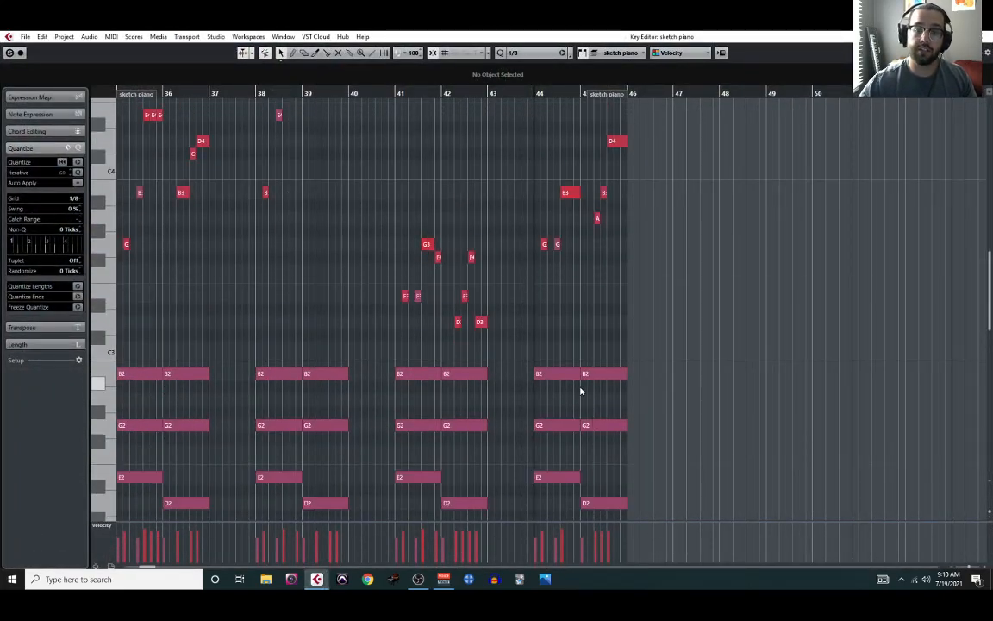
pyautogui.hscroll(-2, 550, 350)
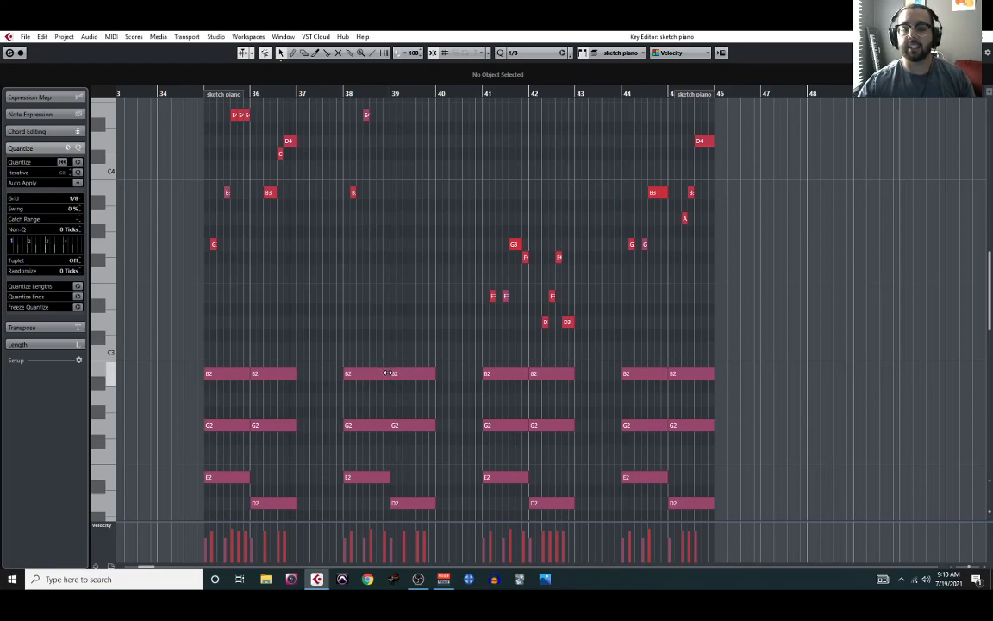
pyautogui.scroll(5, 388, 371)
pyautogui.scroll(-3, 390, 375)
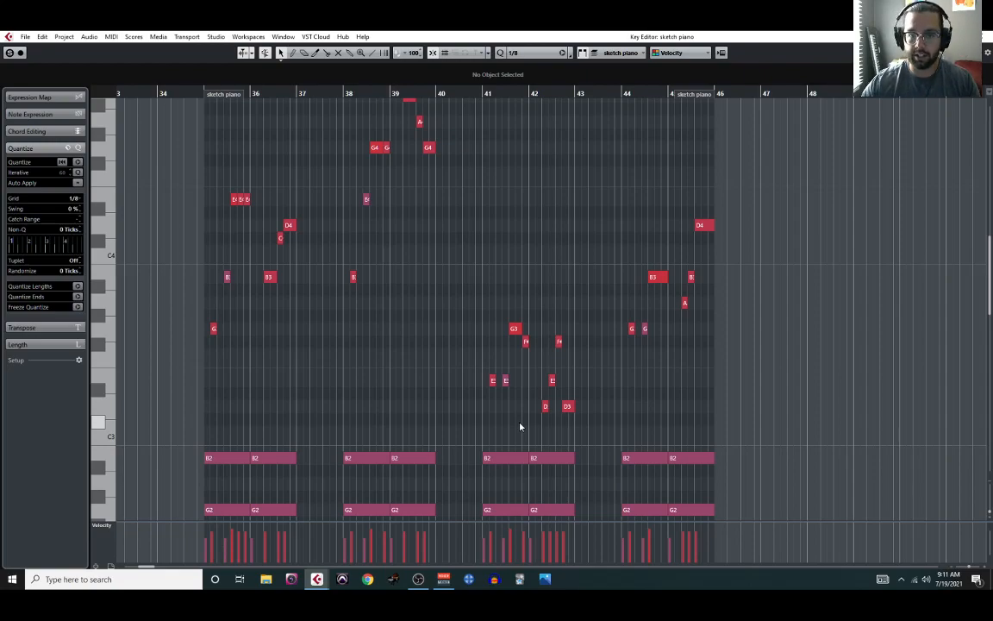
pyautogui.scroll(-2, 520, 423)
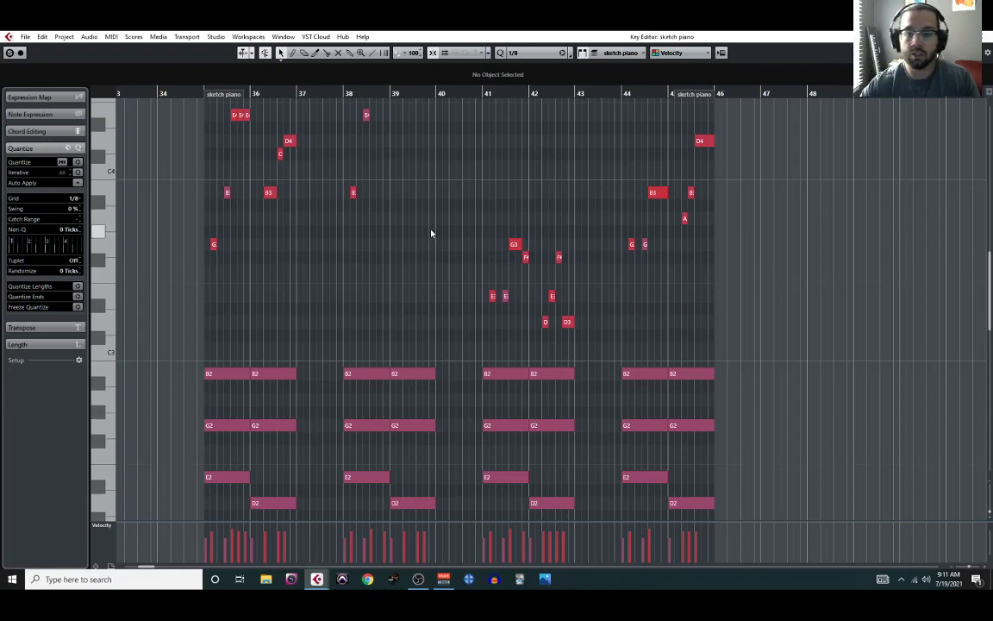
pyautogui.click(484, 92)
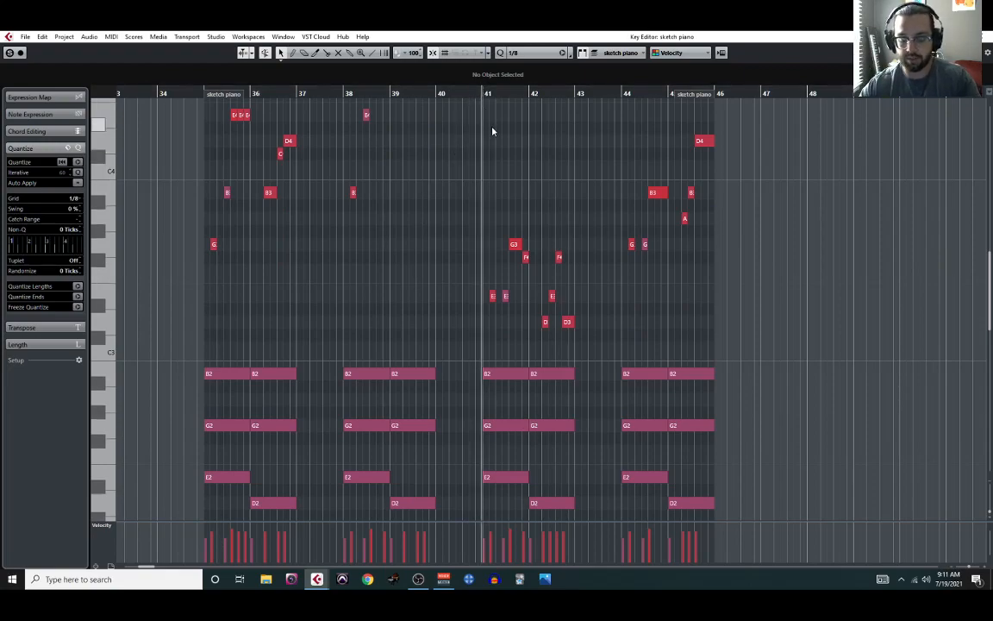
pyautogui.press('space')
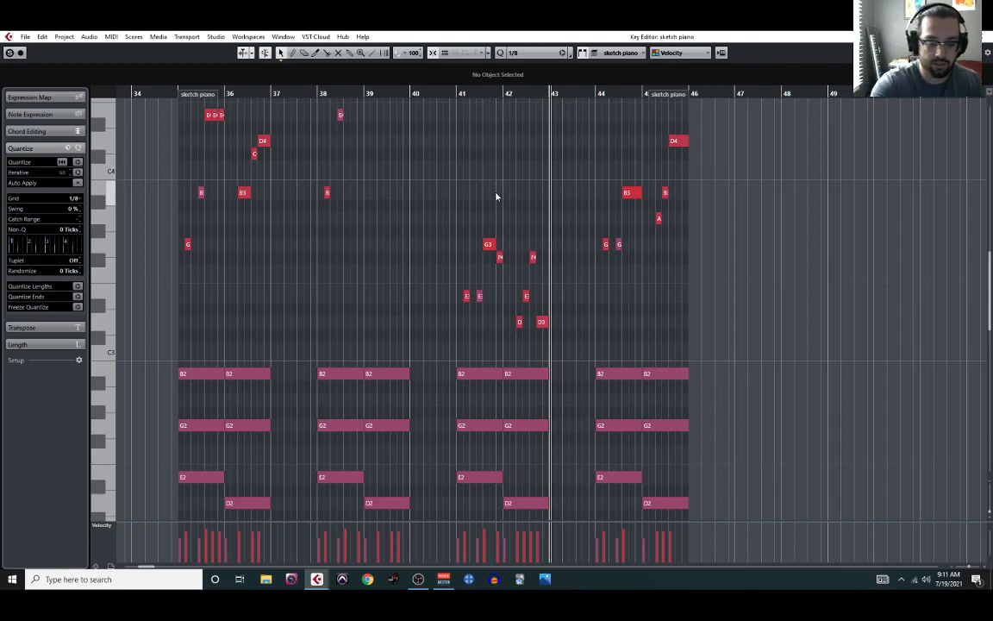
# - Set the project tempo to 70 and play the phrase from bar 41
pyautogui.press('F2')
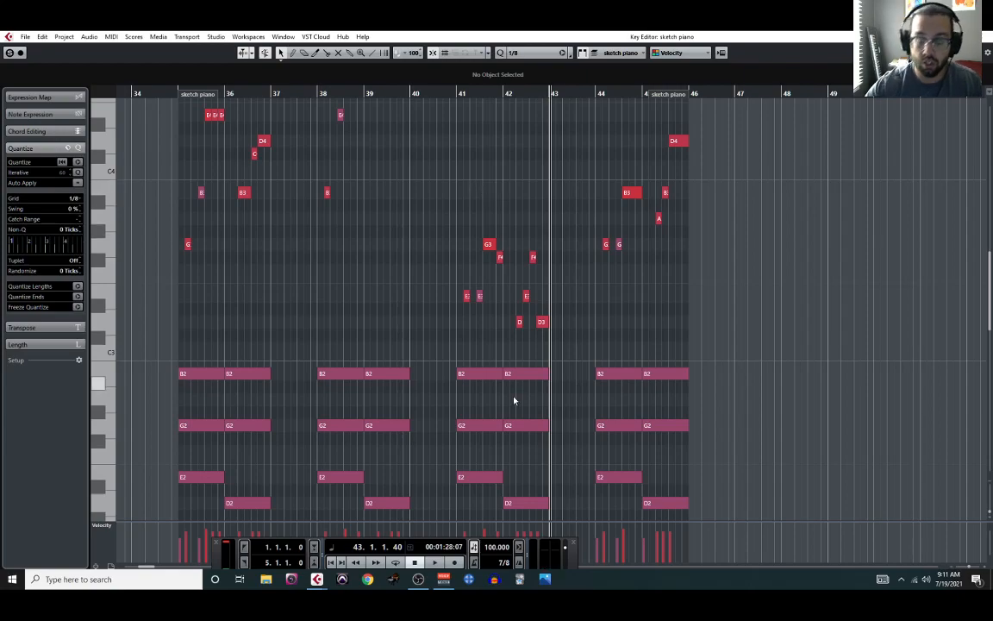
pyautogui.doubleClick(497, 547)
pyautogui.write('70')
pyautogui.press('Return')
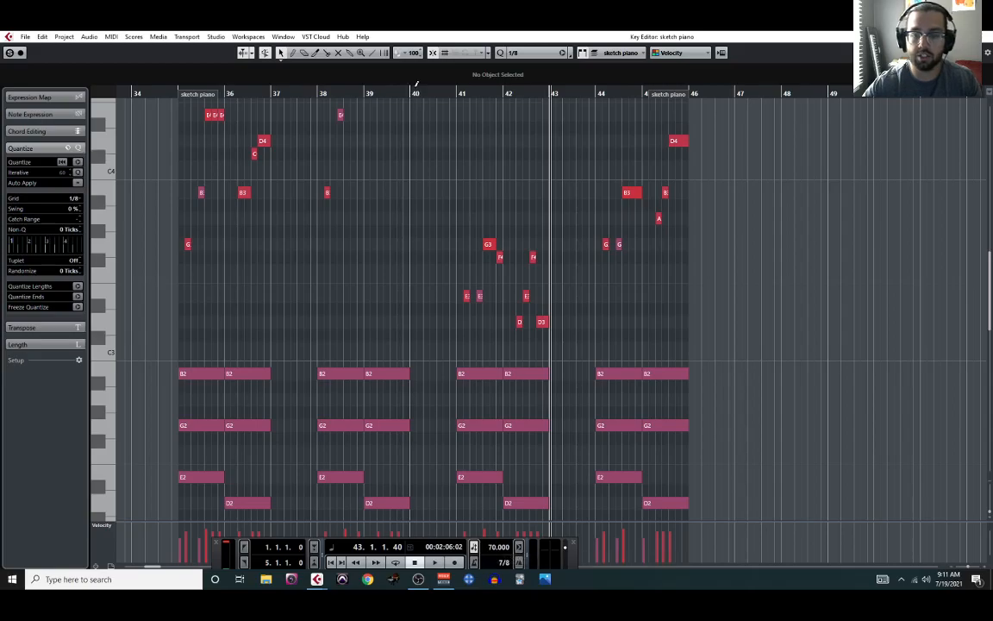
pyautogui.click(457, 93)
pyautogui.press('space')
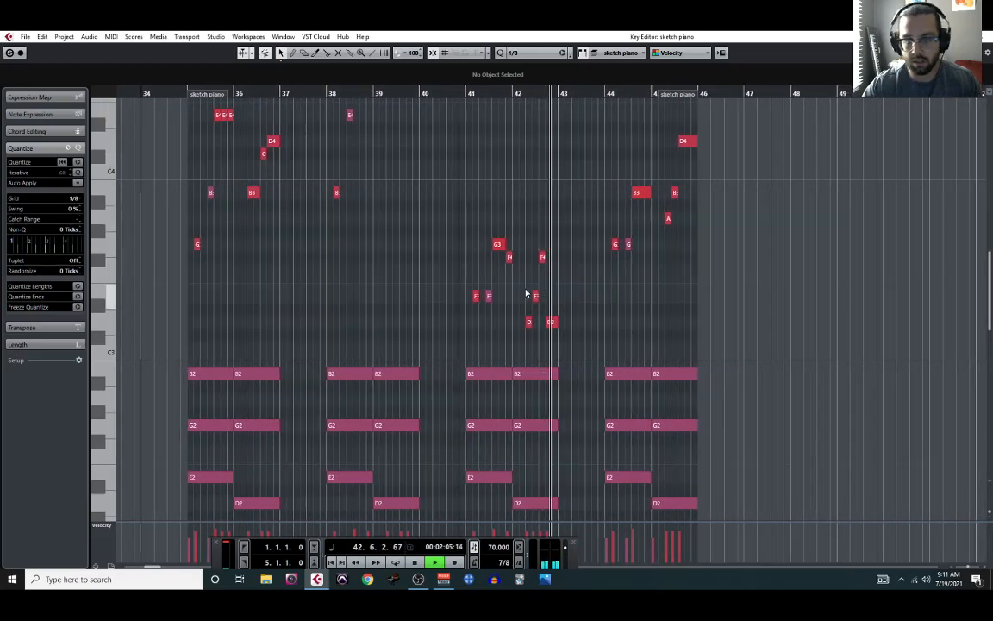
pyautogui.press('space')
# - Lengthen the F#3 note at the end of bar 41 to 0.3.0.0 and play the phrase from bar 41
pyautogui.scroll(3, 519, 281)
pyautogui.moveTo(484, 259); pyautogui.dragTo(515, 267)
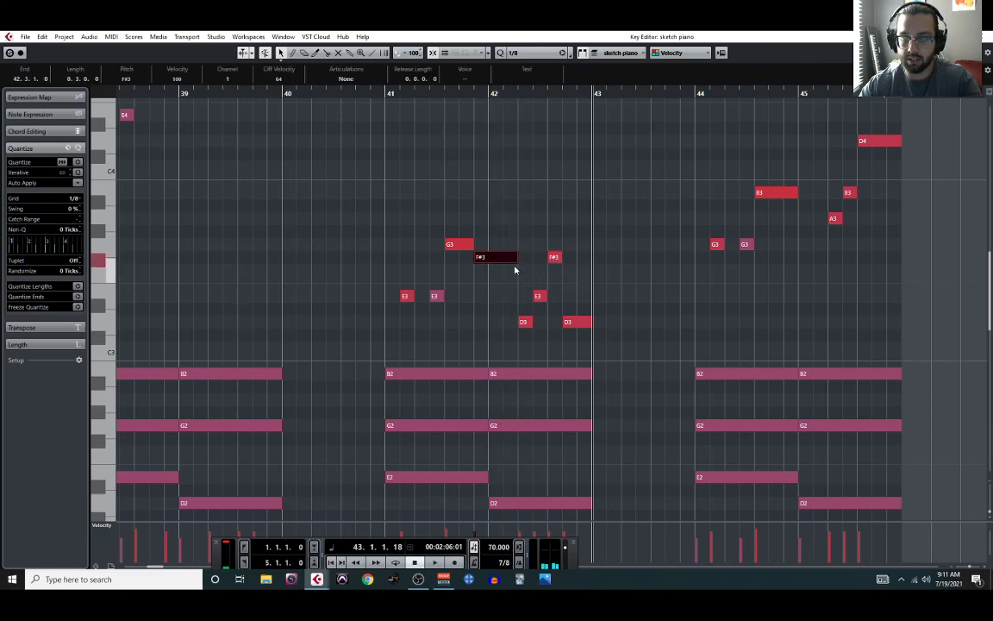
pyautogui.click(384, 92)
pyautogui.press('space')
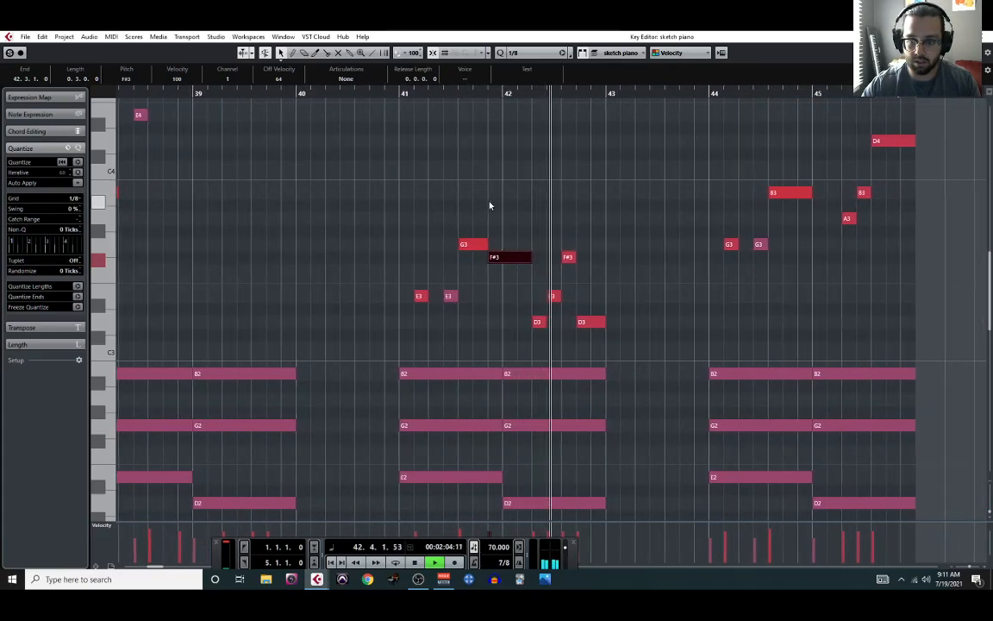
pyautogui.press('space')
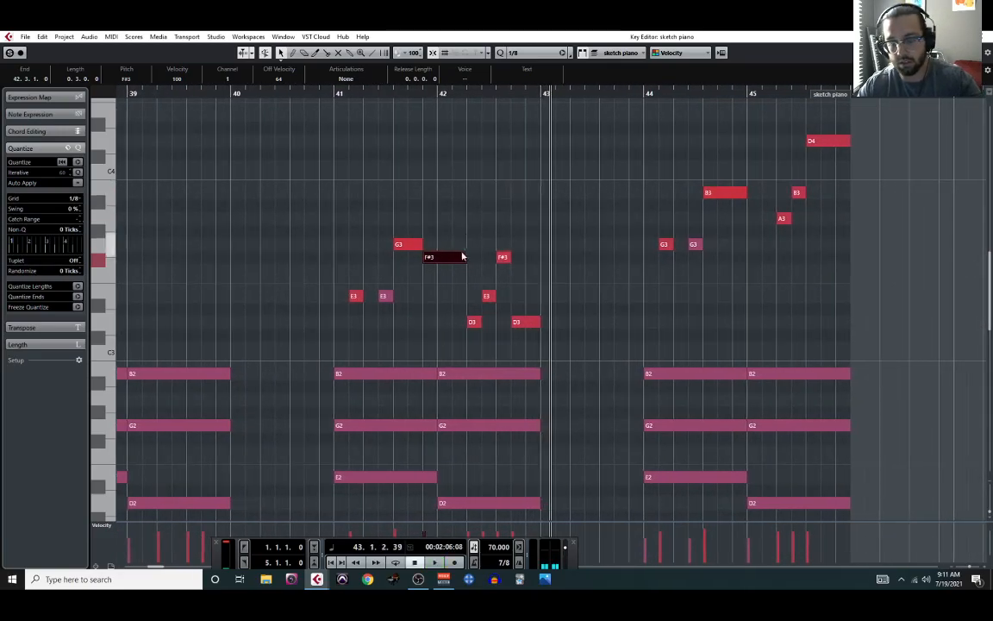
# - Shorten the F#3 note to 0.1.0.0, set the project tempo to 100, and close the Key Editor
pyautogui.moveTo(464, 256); pyautogui.dragTo(434, 257)
pyautogui.doubleClick(499, 547)
pyautogui.write('100')
pyautogui.press('Return')
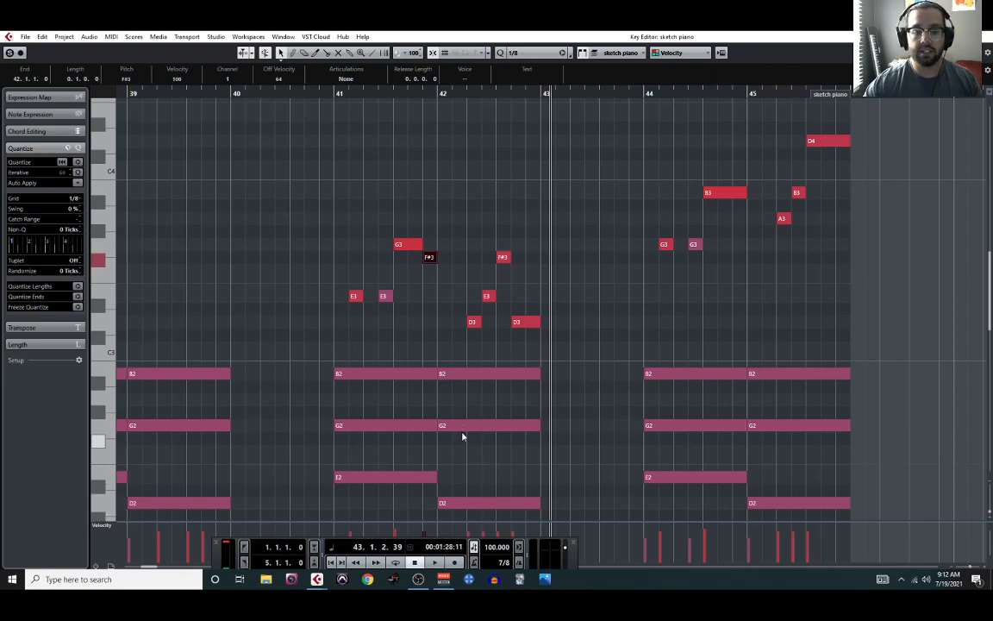
pyautogui.scroll(-2, 464, 433)
pyautogui.scroll(2, 466, 431)
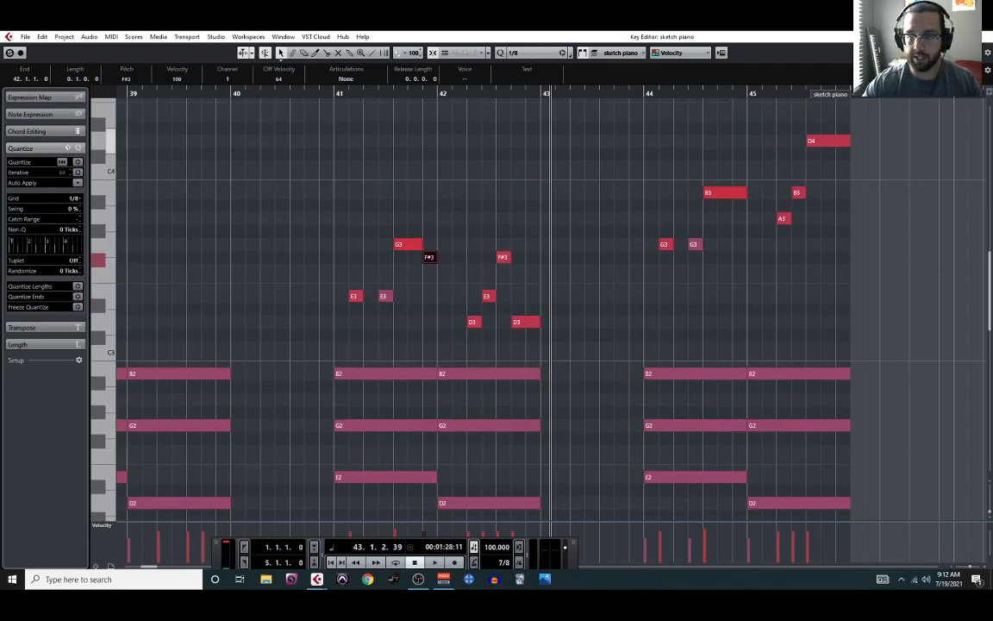
pyautogui.click(982, 37)
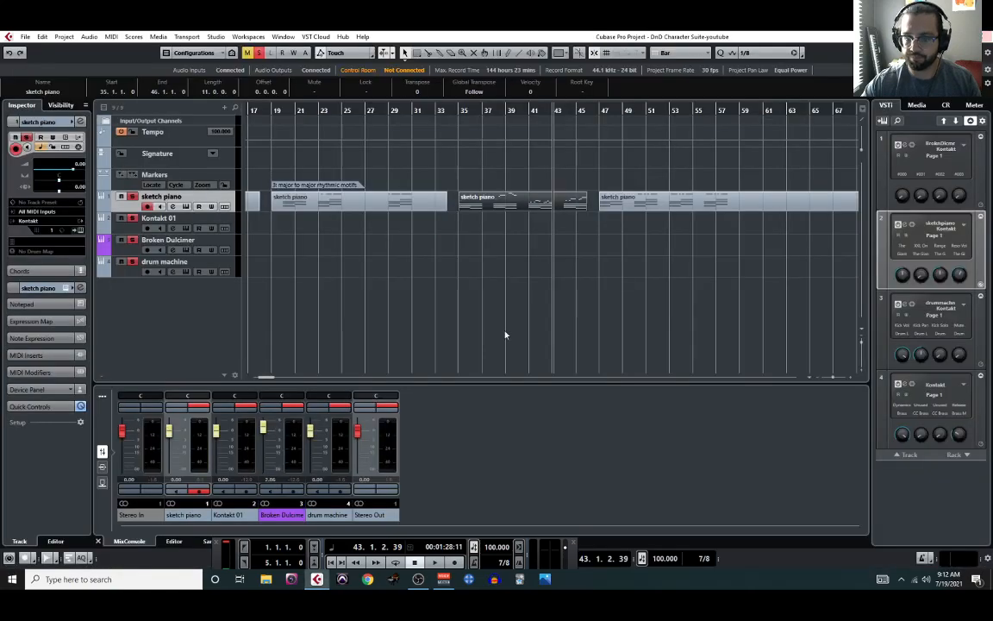
# - Add a marker at bar 35 on the marker track with the Draw tool
pyautogui.click(676, 200)
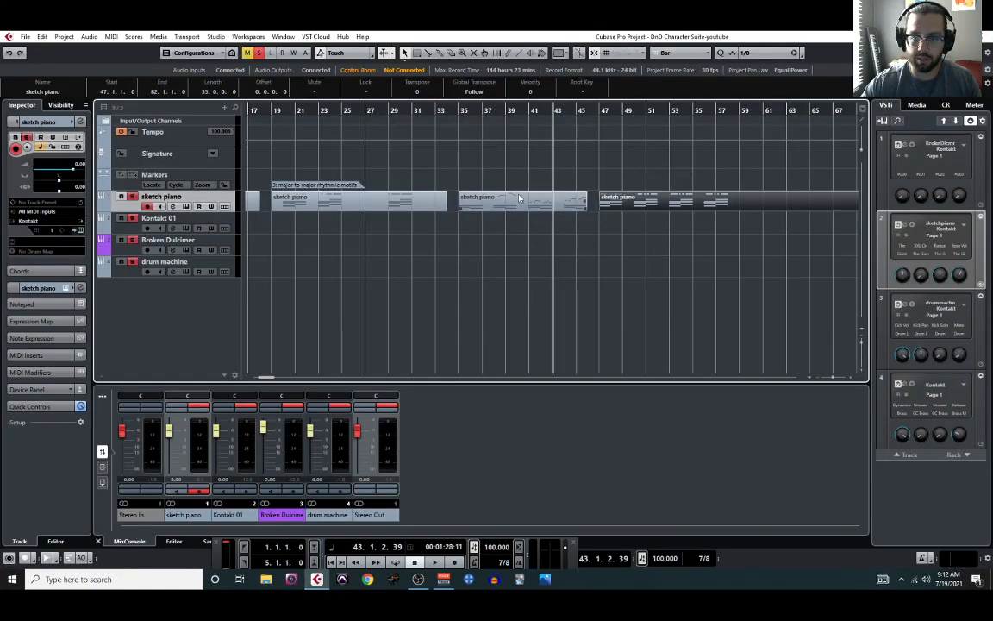
pyautogui.rightClick(481, 339)
pyautogui.click(595, 333)
pyautogui.click(462, 183)
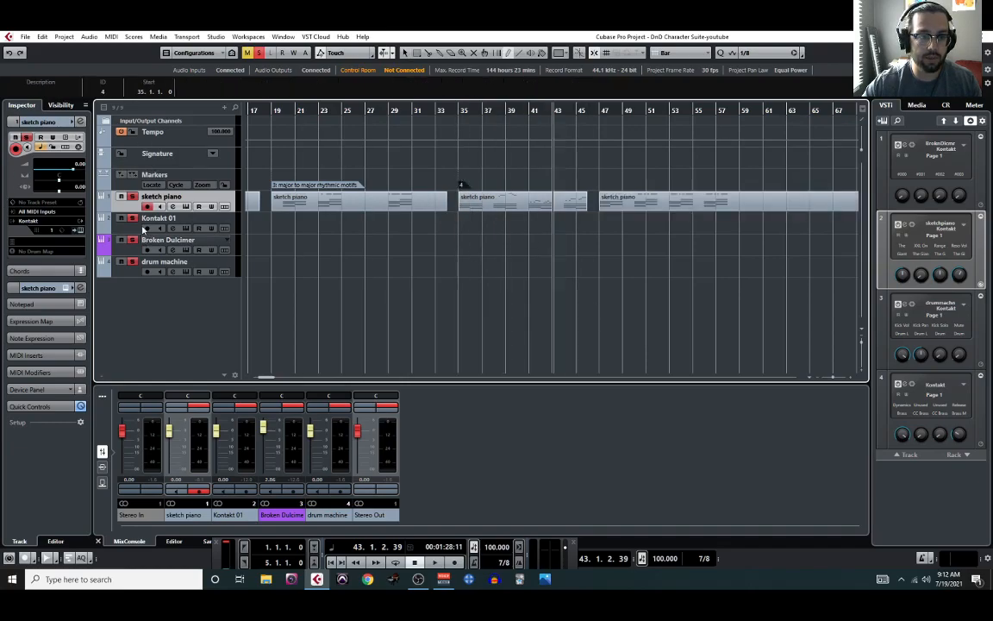
# - Enter "Em-G; motivic ideas" as the description of the bar 35 marker
pyautogui.click(126, 168)
pyautogui.doubleClick(71, 174)
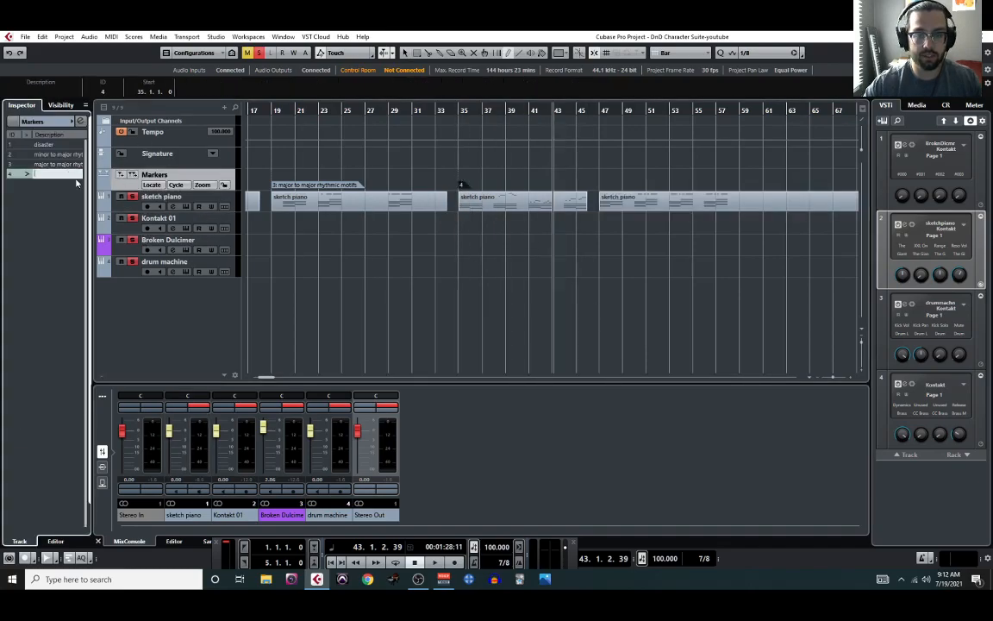
pyautogui.write('d')
pyautogui.press('BackSpace')
pyautogui.press('BackSpace')
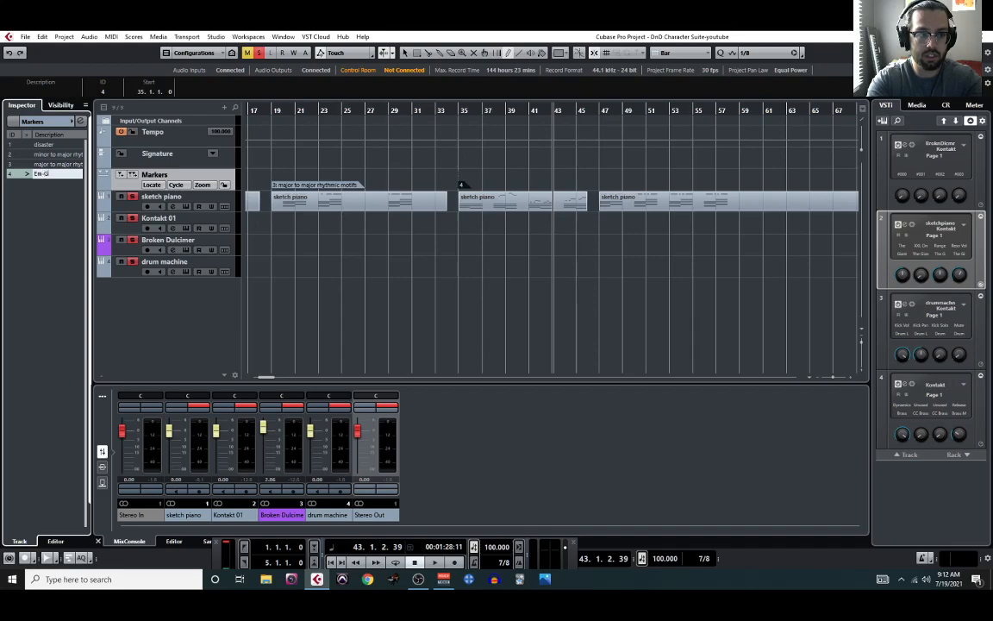
pyautogui.write('Em-G; moti')
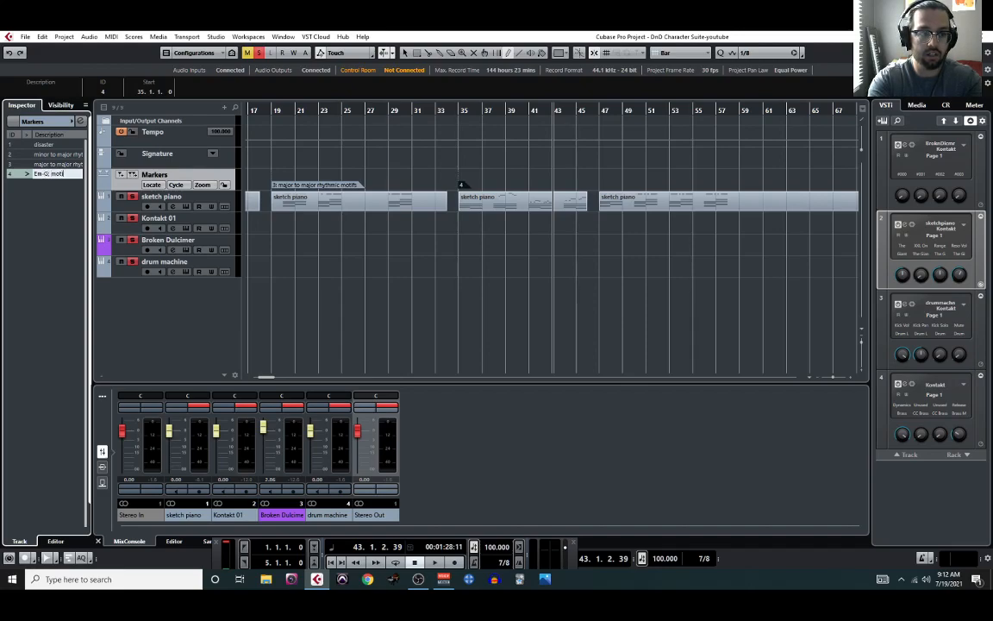
pyautogui.write('vic ideas')
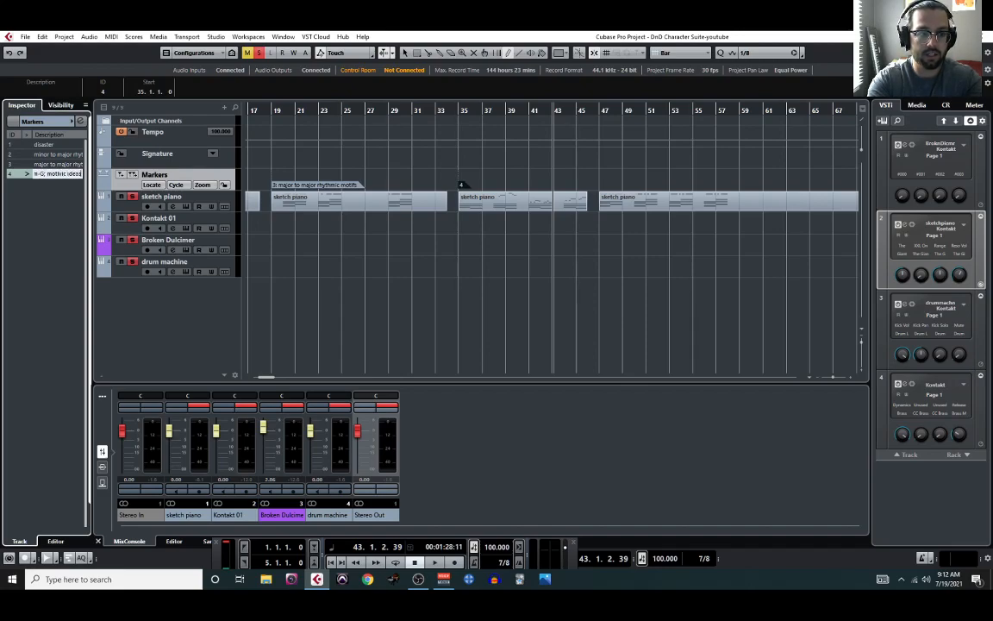
pyautogui.press('Return')
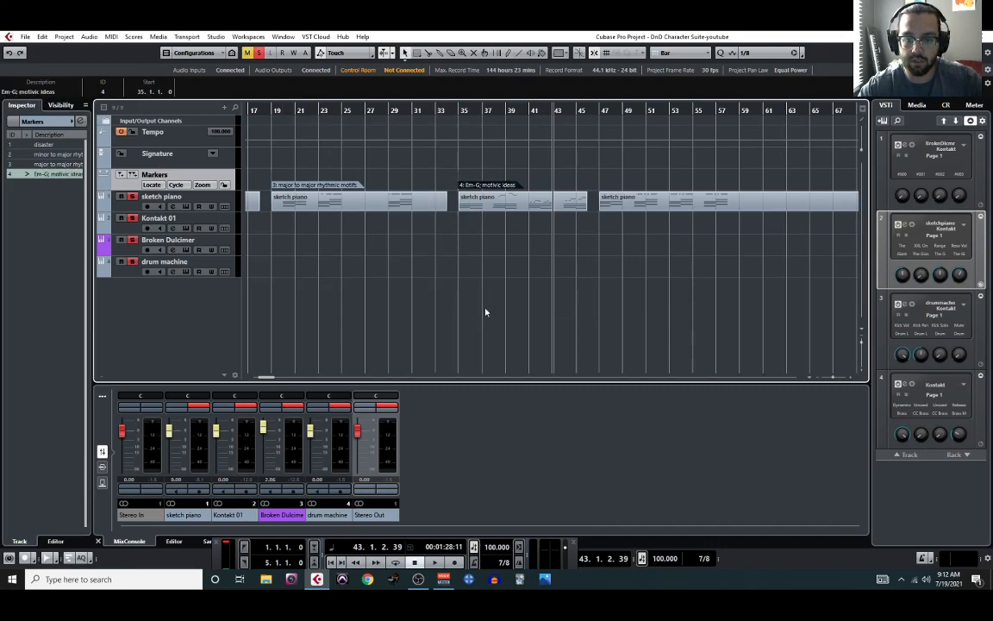
# - Add a marker at bar 47 on the marker track with the Draw tool
pyautogui.rightClick(604, 187)
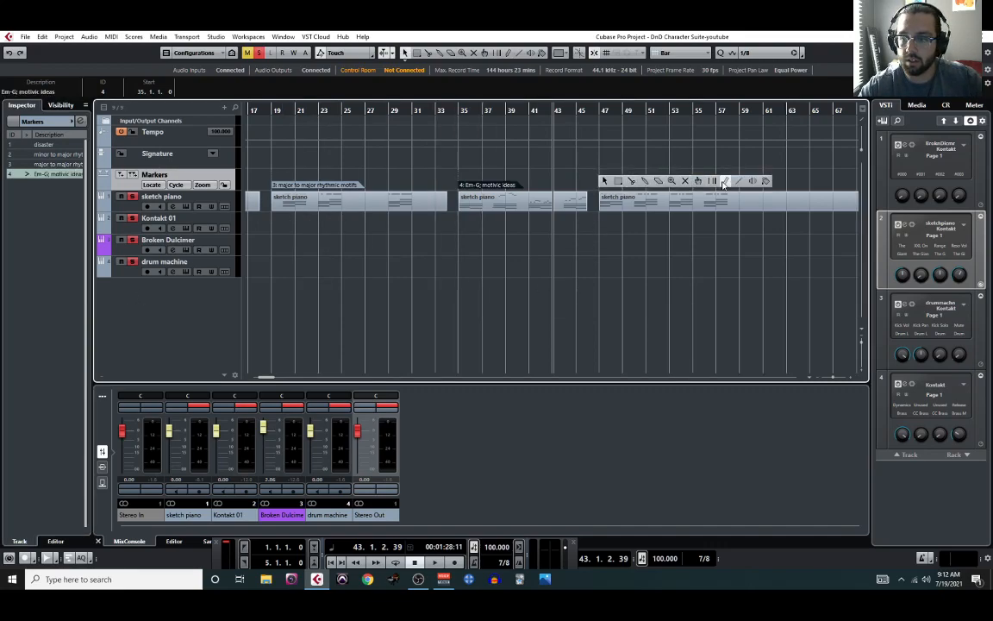
pyautogui.click(649, 166)
pyautogui.rightClick(602, 183)
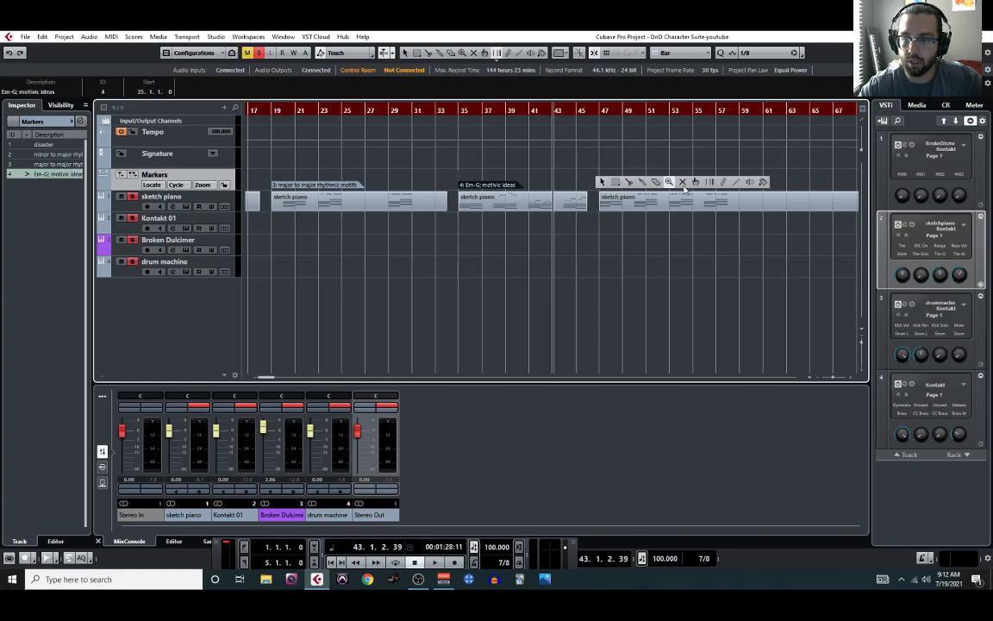
pyautogui.click(654, 179)
pyautogui.click(603, 183)
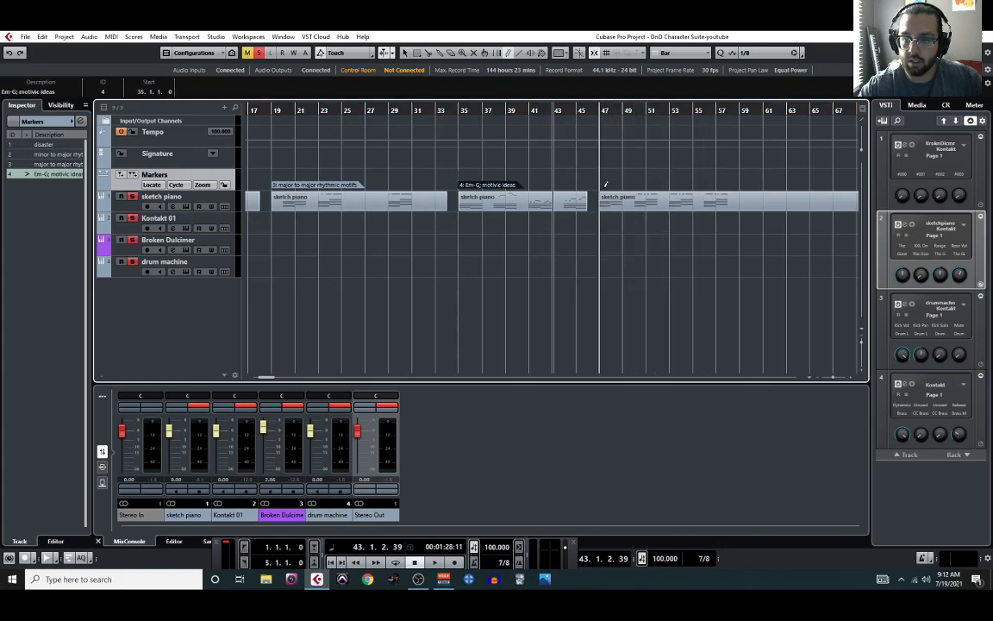
# - Enter "E-G 1; motivic ideas" as the description of the bar 47 marker
pyautogui.doubleClick(47, 182)
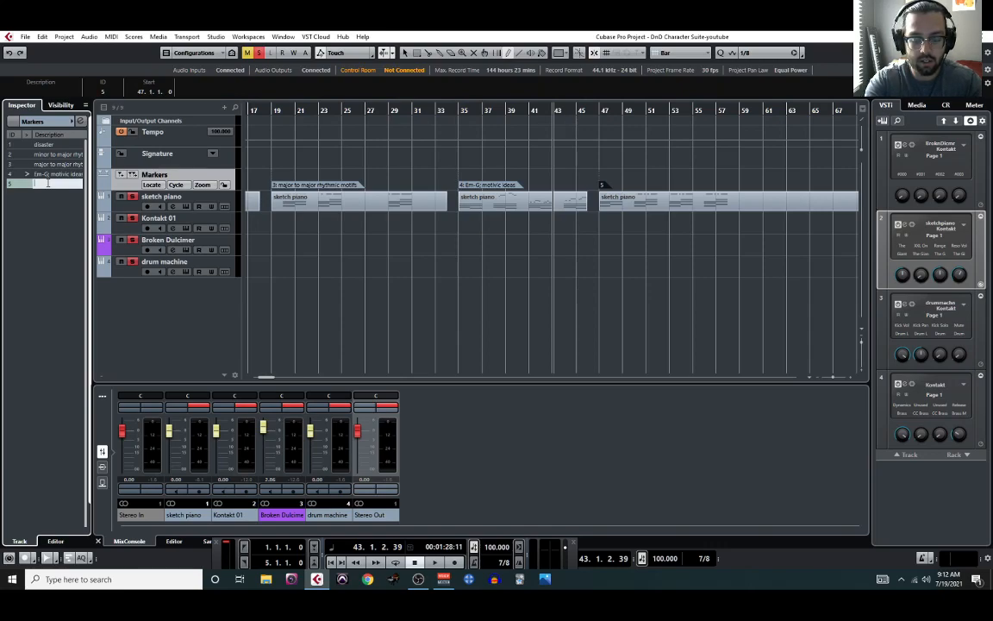
pyautogui.write('E-G 1')
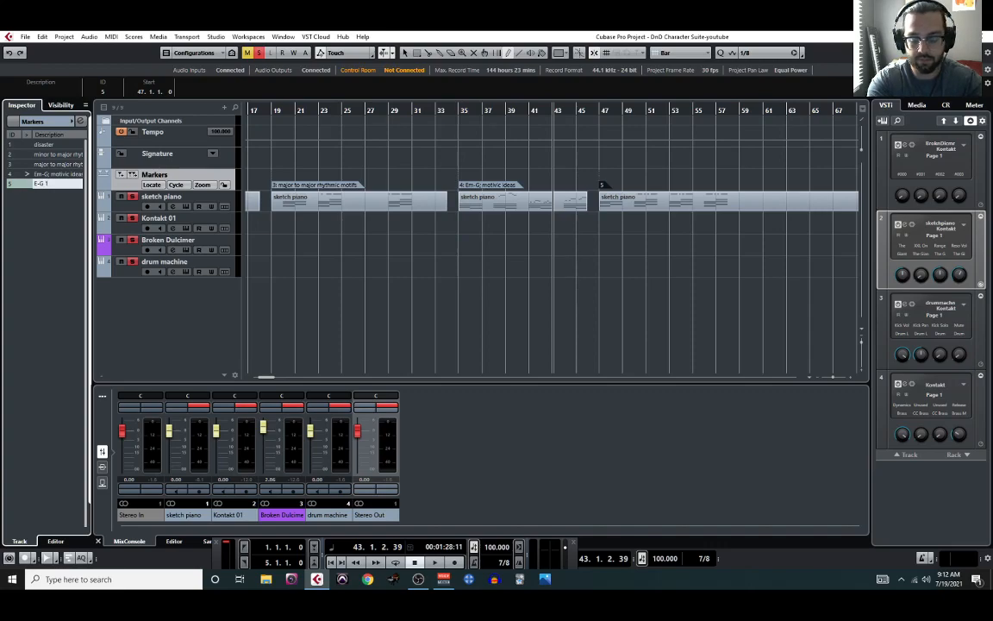
pyautogui.write(': motivic ideas')
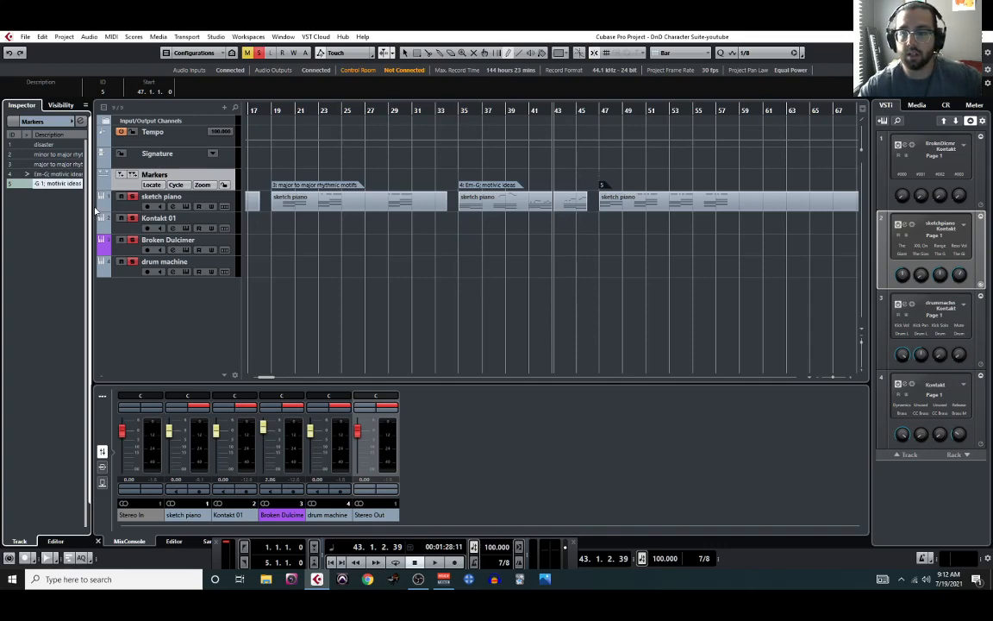
pyautogui.press('Return')
# - Open the sketch piano part at bar 47 in the Key Editor and examine its opening chords and melody rhythm
pyautogui.click(656, 211)
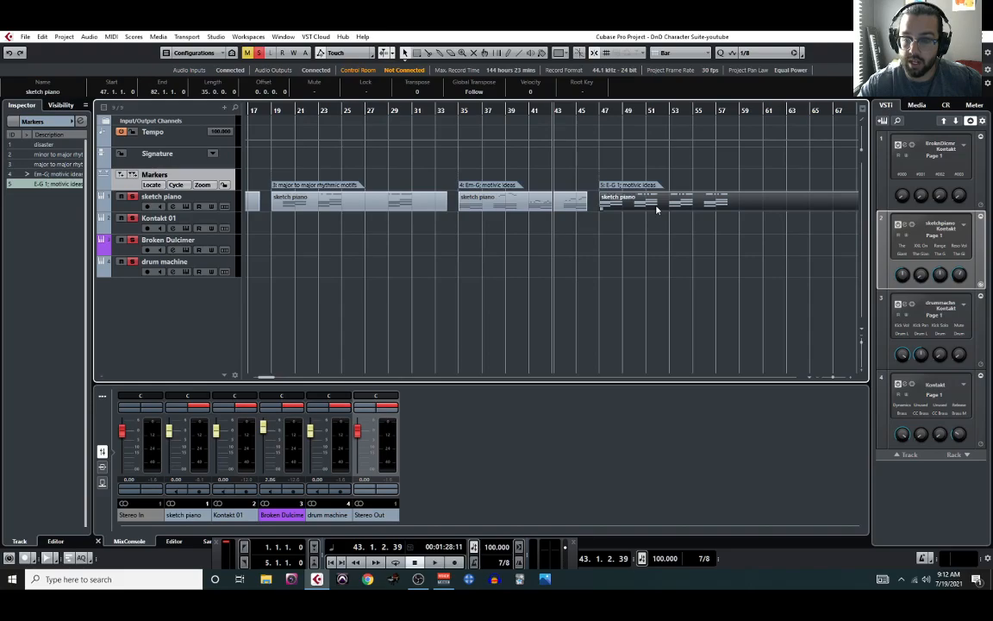
pyautogui.click(112, 36)
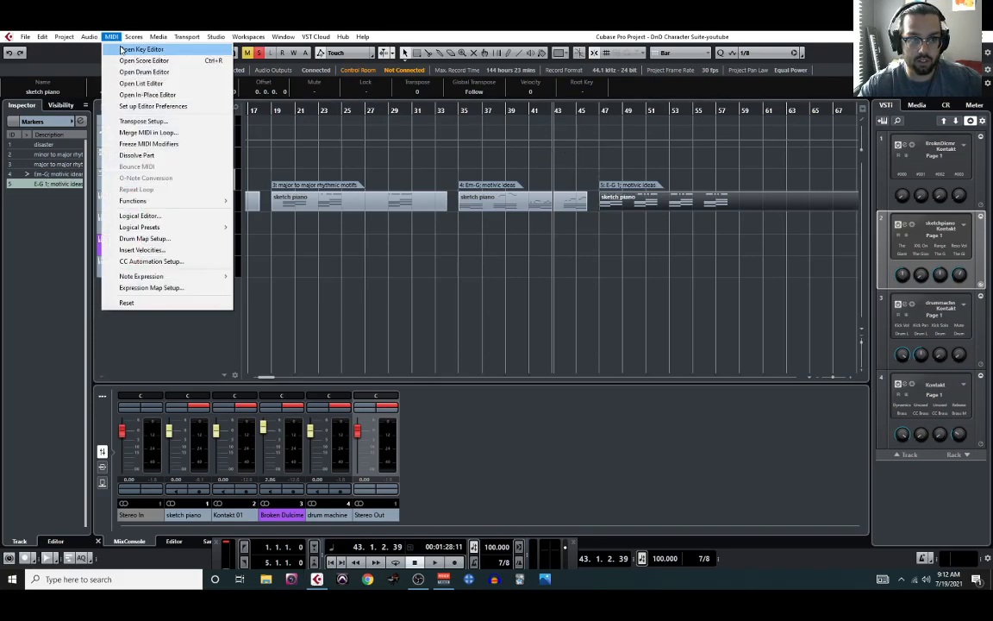
pyautogui.click(142, 58)
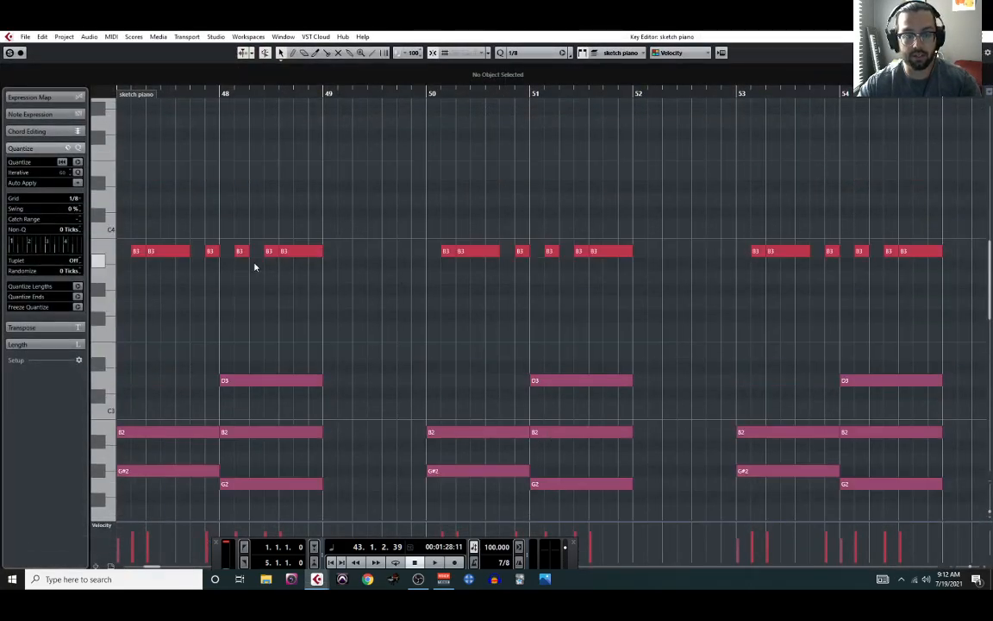
pyautogui.hscroll(-3, 253, 263)
pyautogui.scroll(-2, 380, 276)
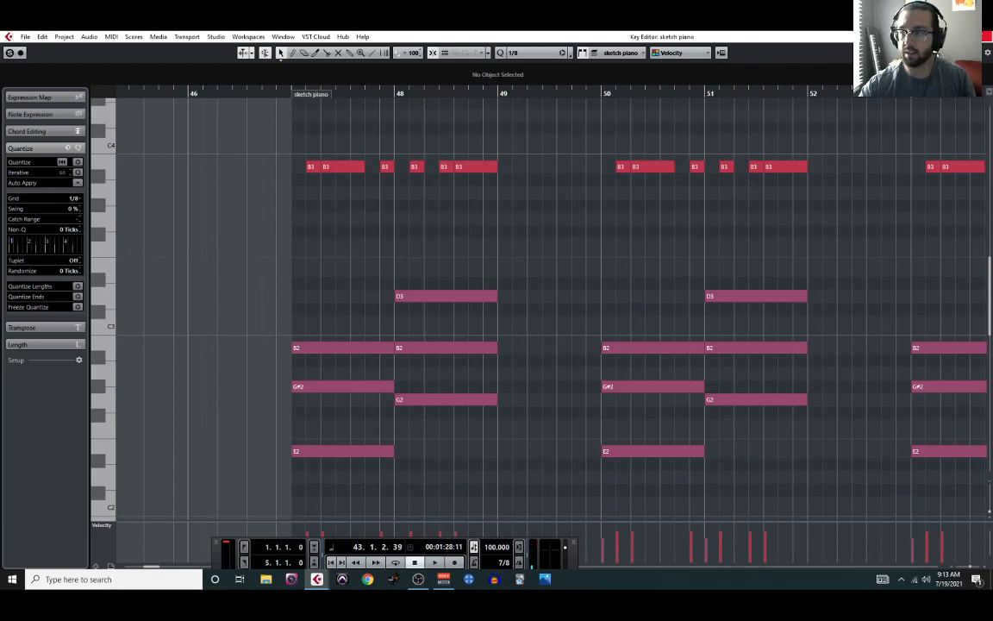
# - Close the Key Editor and select the sketch piano track, followed by the Kontakt 01 track
pyautogui.click(986, 36)
pyautogui.click(136, 206)
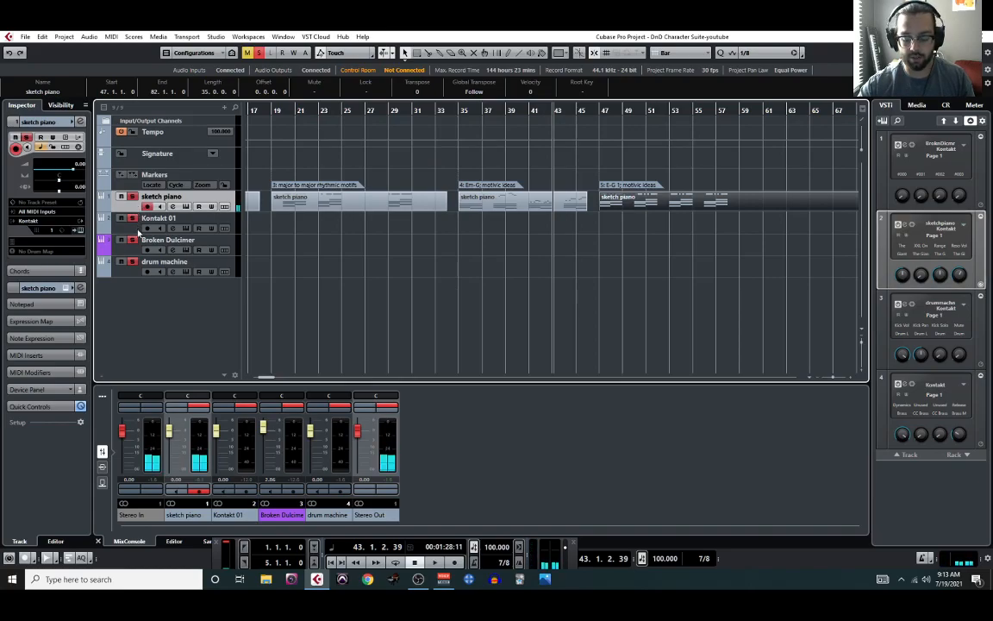
pyautogui.click(138, 231)
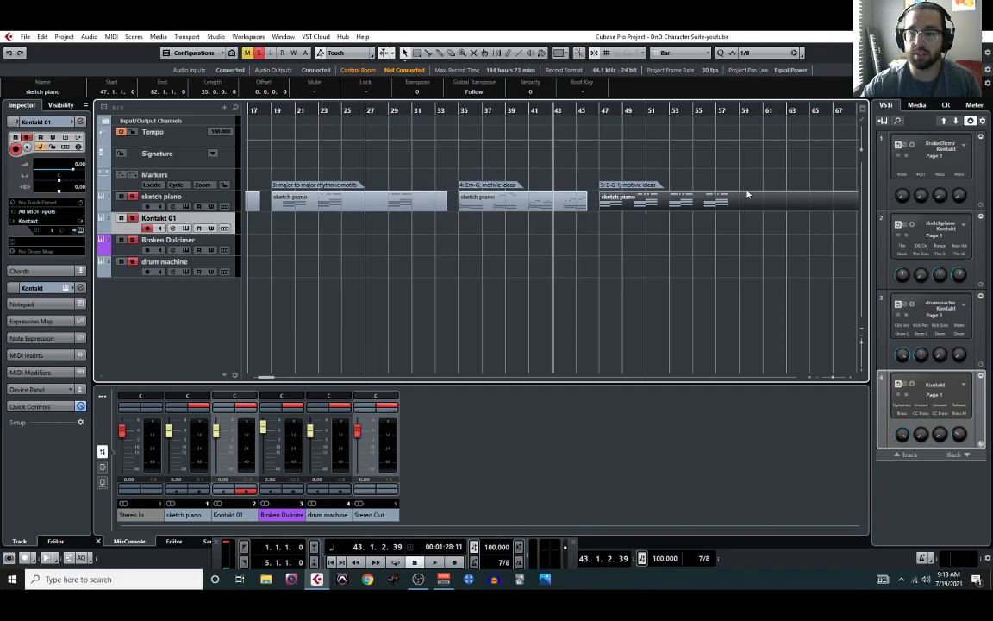
# - Reopen the bar 47 sketch piano part in the Key Editor and audition bar 47's B2 chord note and long B3 melody note
pyautogui.click(111, 37)
pyautogui.click(129, 49)
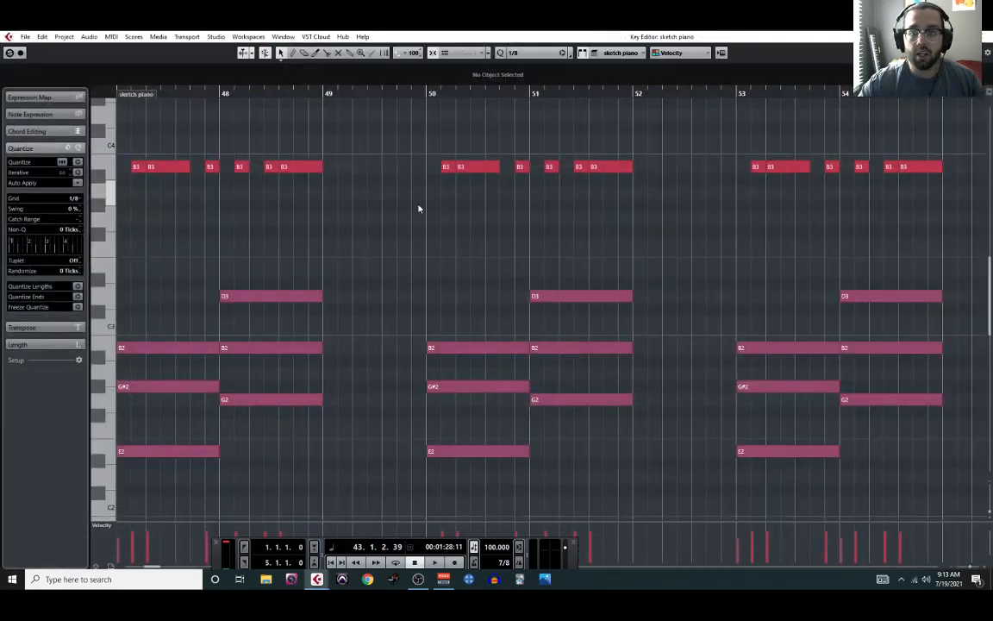
pyautogui.keyDown('ctrl'); pyautogui.scroll(-2, 147, 235); pyautogui.keyUp('ctrl')
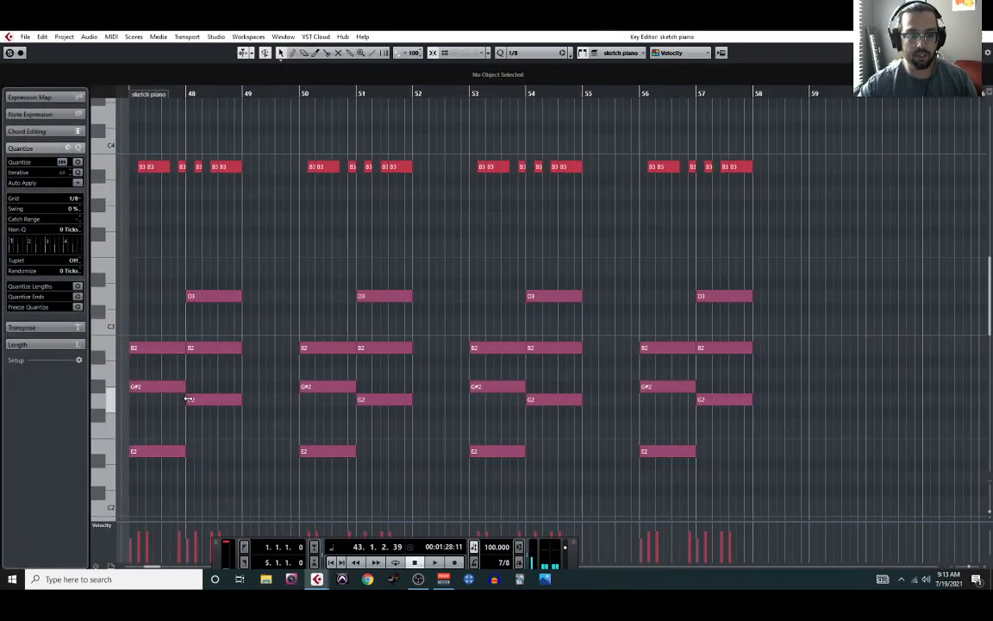
pyautogui.click(170, 350)
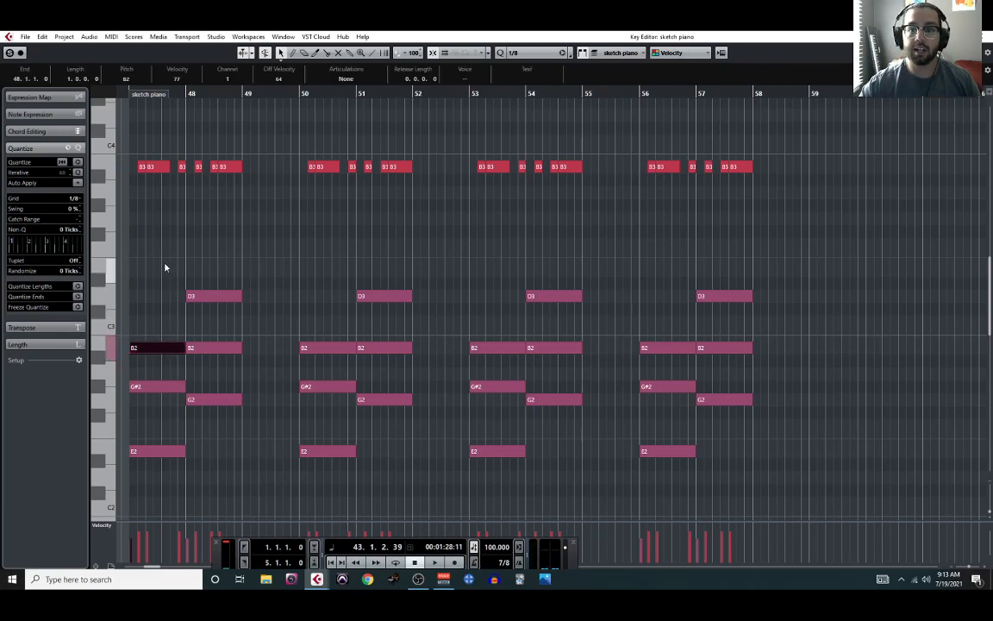
pyautogui.hscroll(-2, 226, 195)
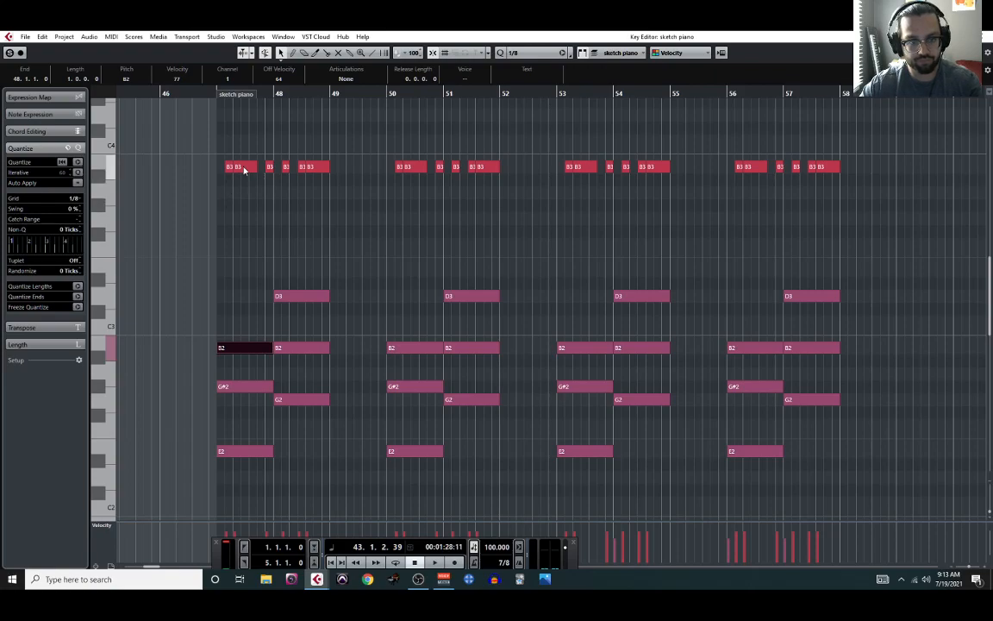
pyautogui.click(238, 166)
pyautogui.scroll(2, 228, 187)
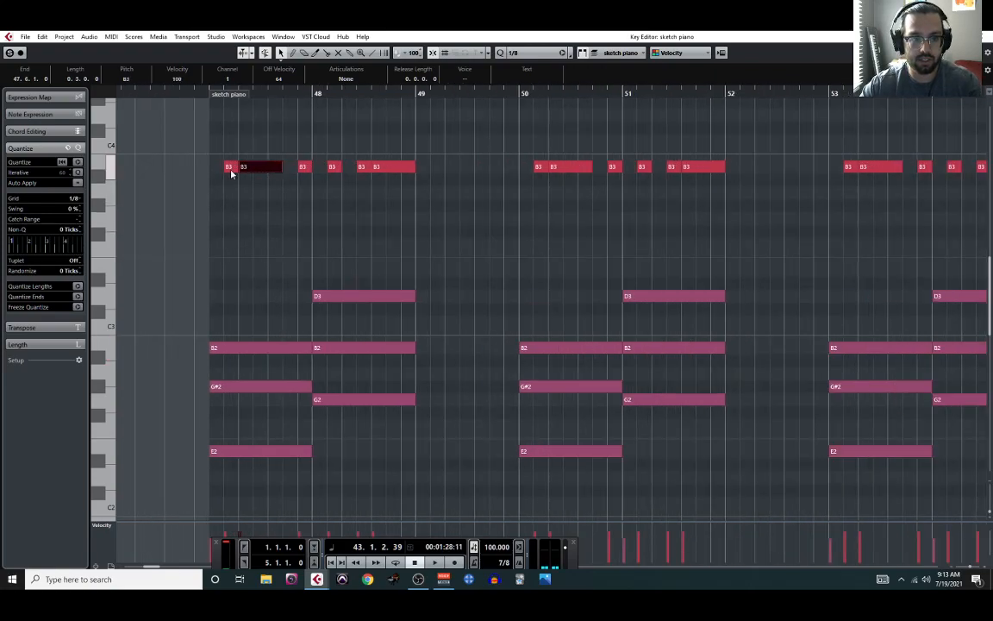
# - Play the phrase from just before bar 47 and stop after bar 48
pyautogui.click(197, 94)
pyautogui.press('space')
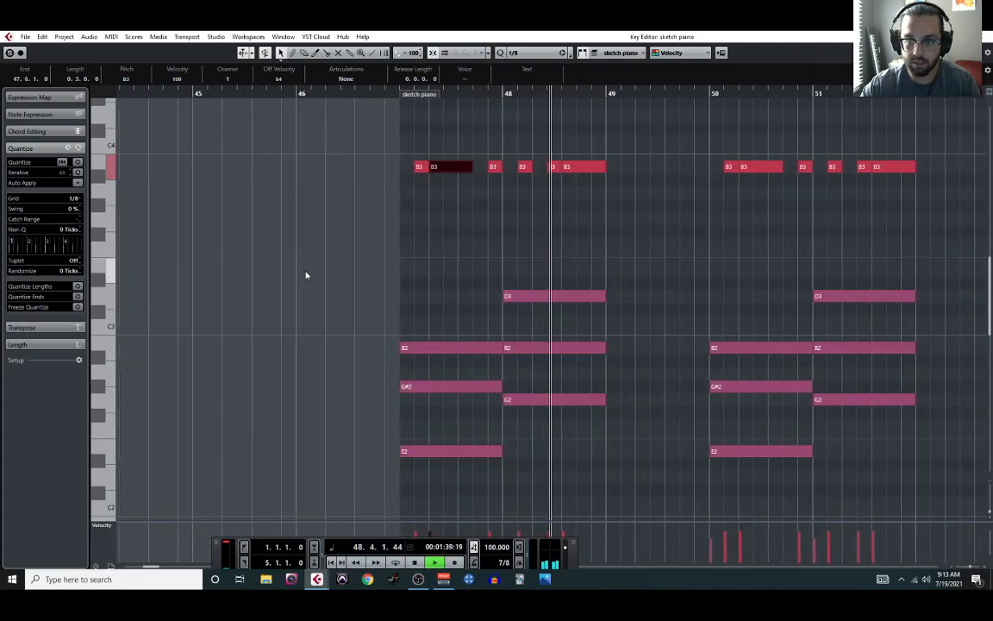
pyautogui.press('space')
pyautogui.scroll(2, 376, 281)
pyautogui.scroll(-2, 376, 270)
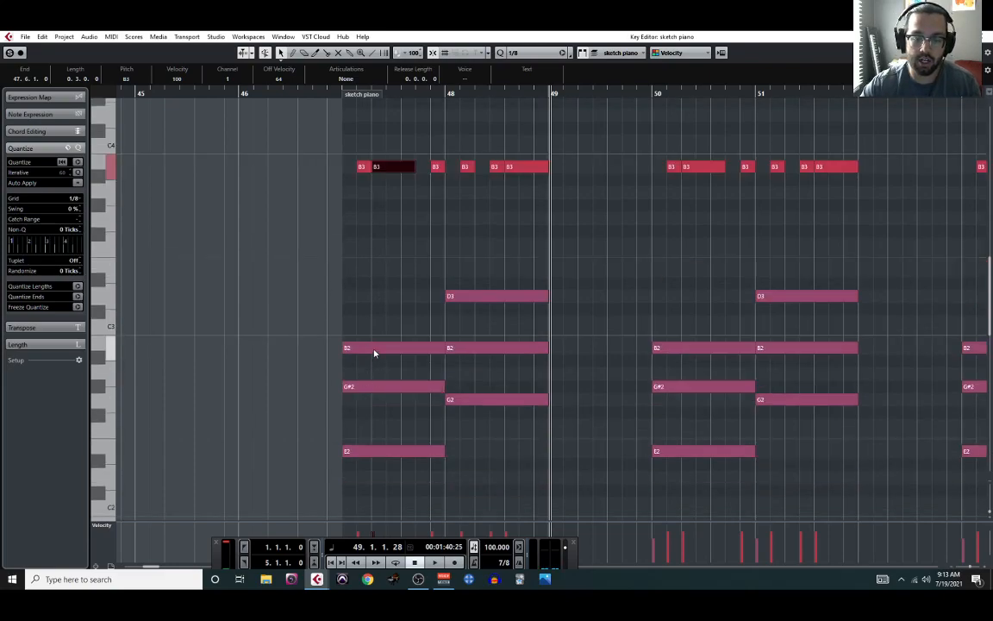
# - Transpose the first two B3 melody notes in bar 47 down to G#3
pyautogui.scroll(2, 371, 224)
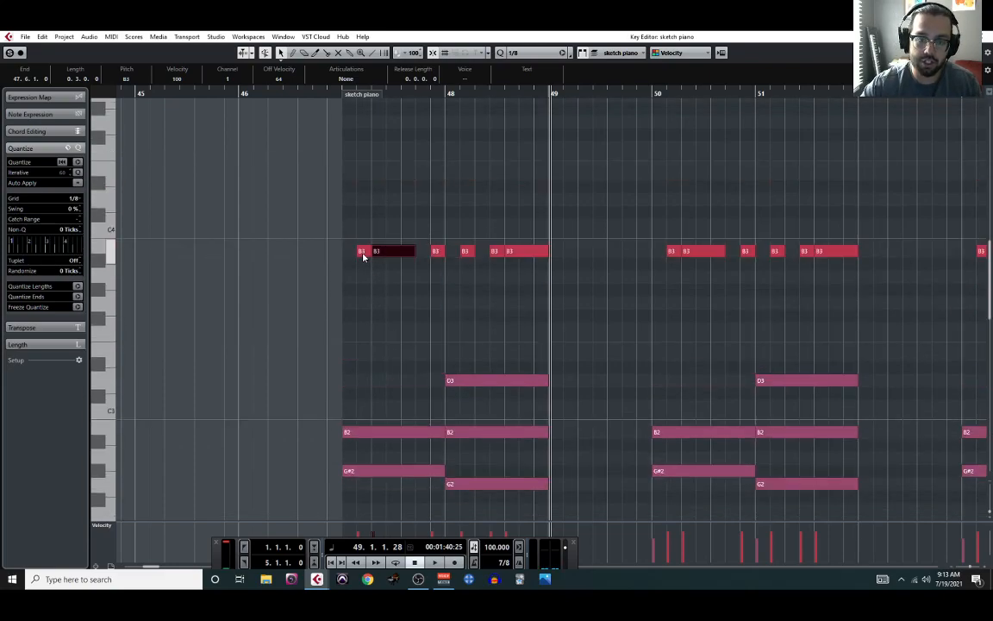
pyautogui.click(364, 252)
pyautogui.press('Down')
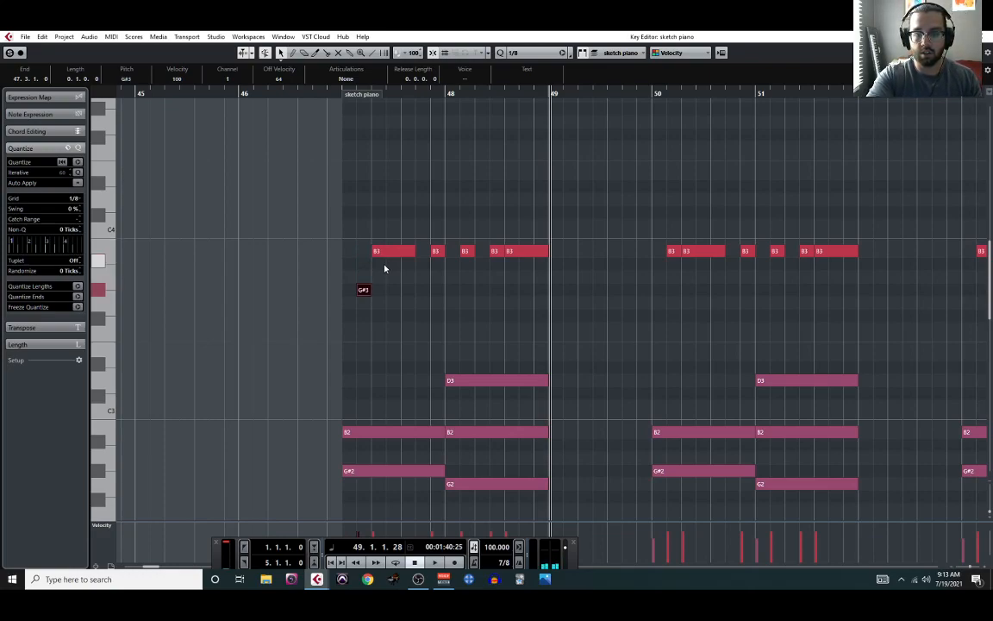
pyautogui.press('Right')
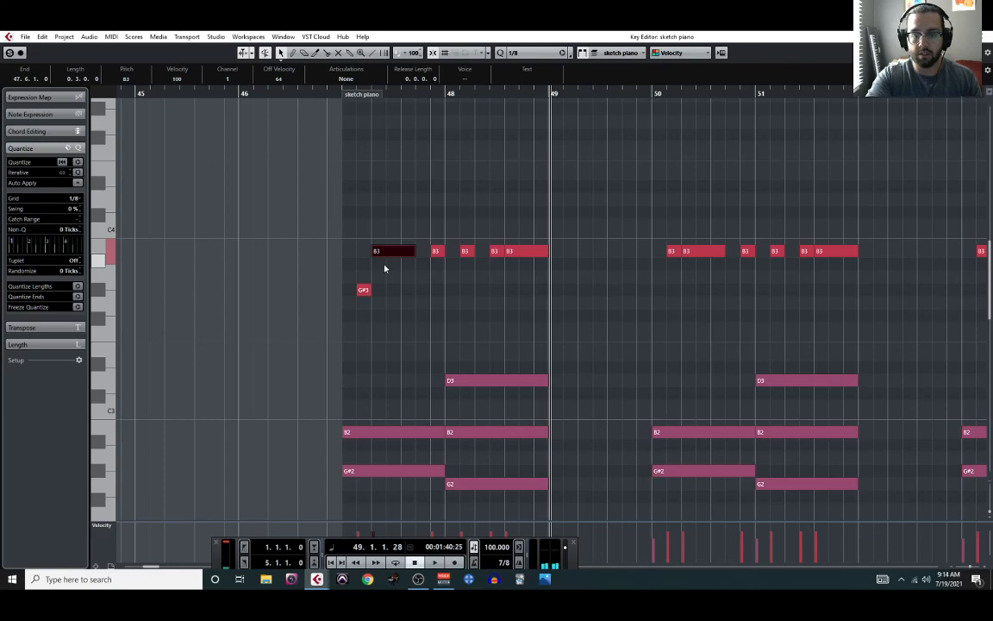
pyautogui.press('Down')
pyautogui.press('Down')
pyautogui.press('Down')
pyautogui.press('Right')
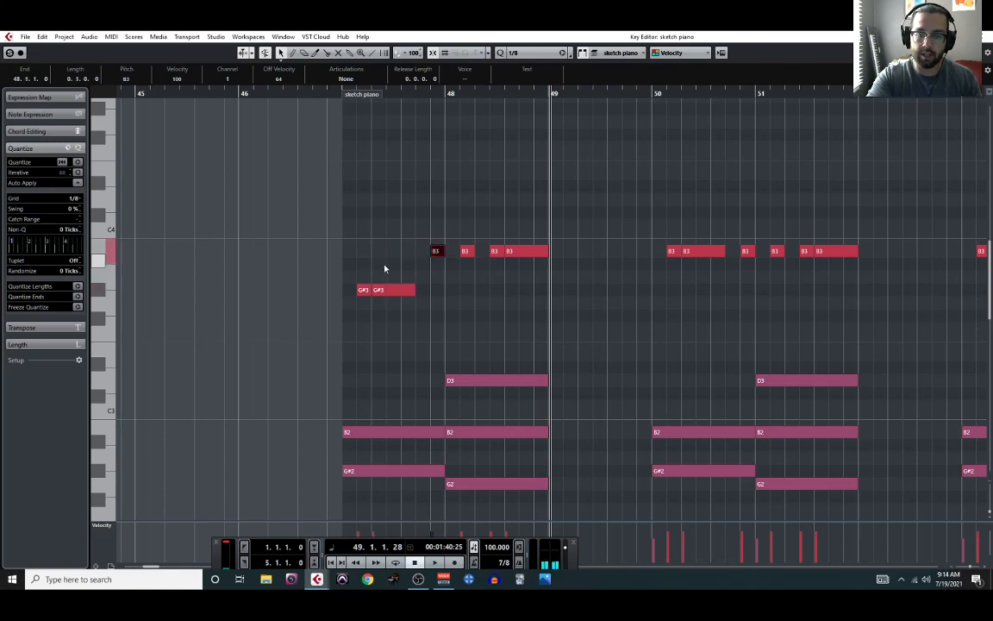
pyautogui.press('Right')
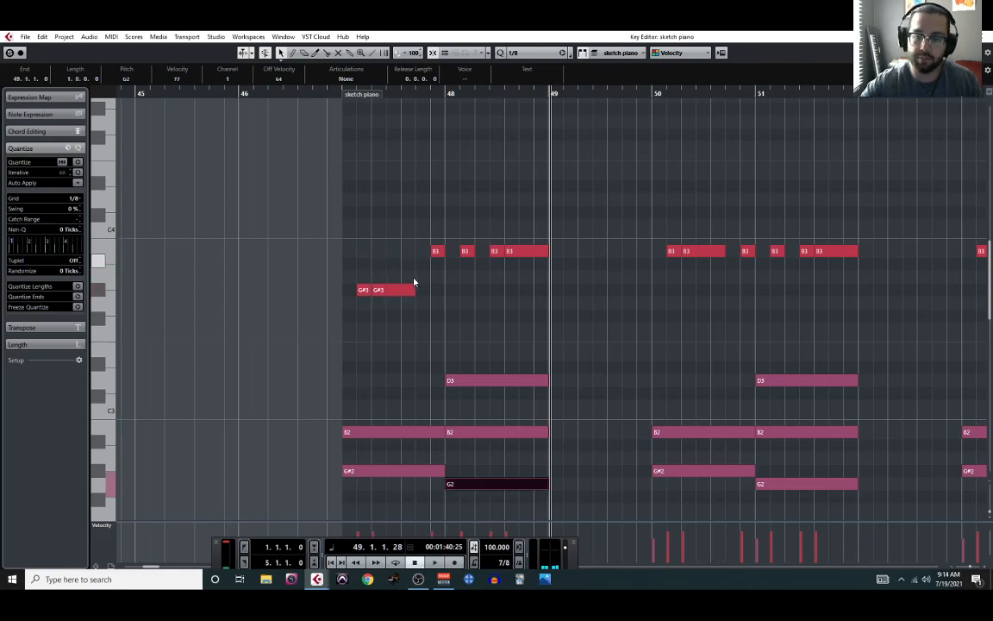
# - Raise the long B3 note at the end of bar 48 to D4
pyautogui.click(511, 256)
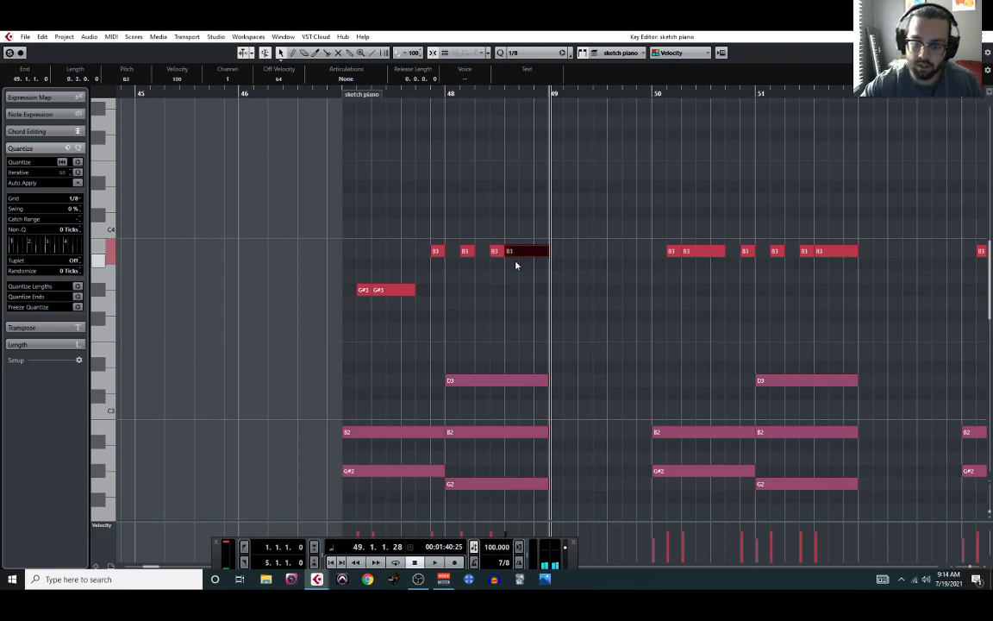
pyautogui.press('Up')
pyautogui.press('Up')
pyautogui.press('Up')
pyautogui.press('Up')
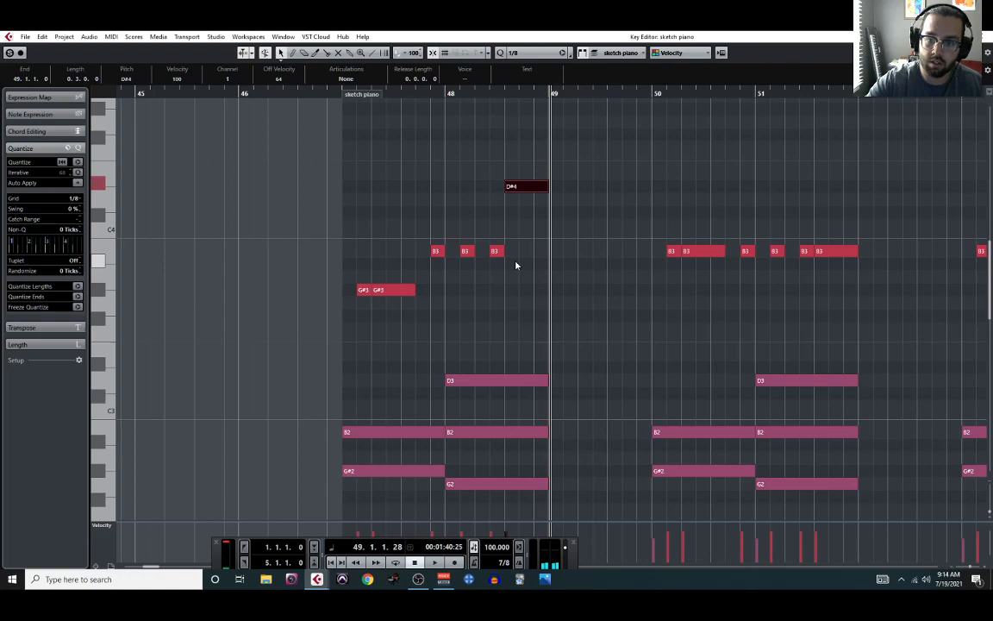
pyautogui.scroll(-3, 508, 289)
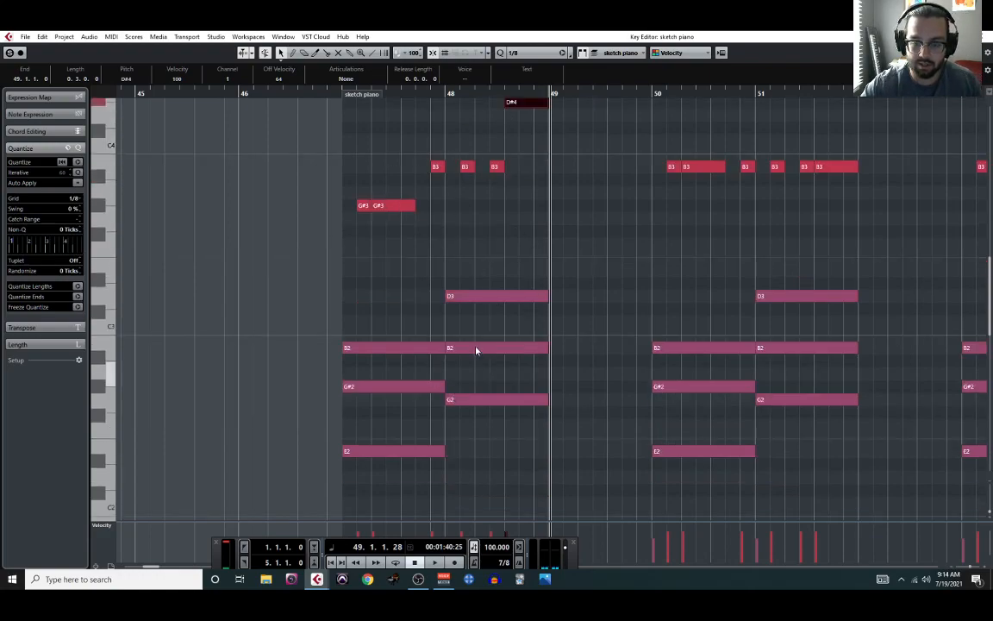
pyautogui.scroll(3, 509, 302)
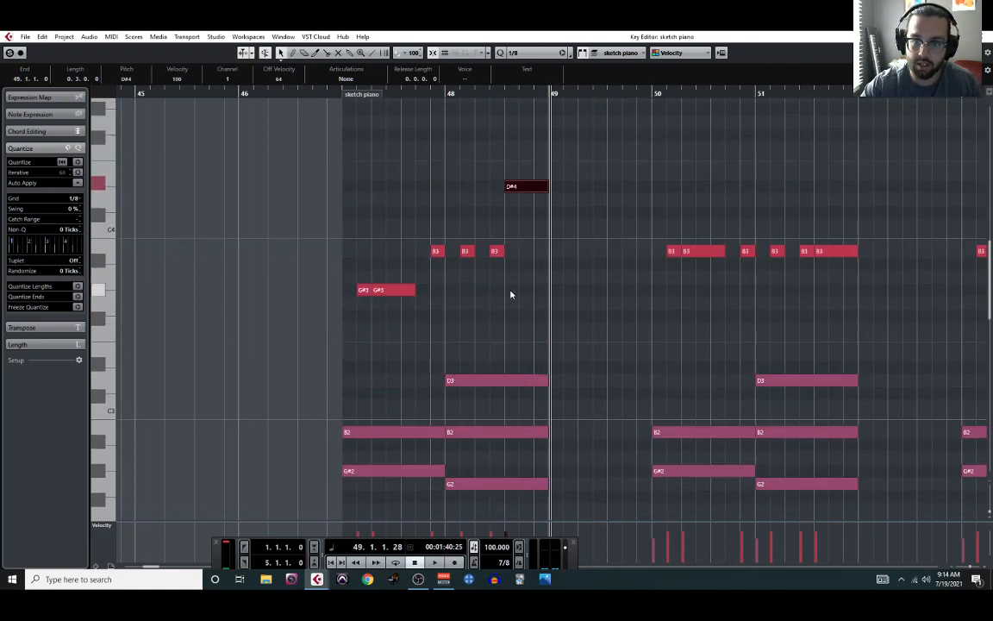
pyautogui.press('Down')
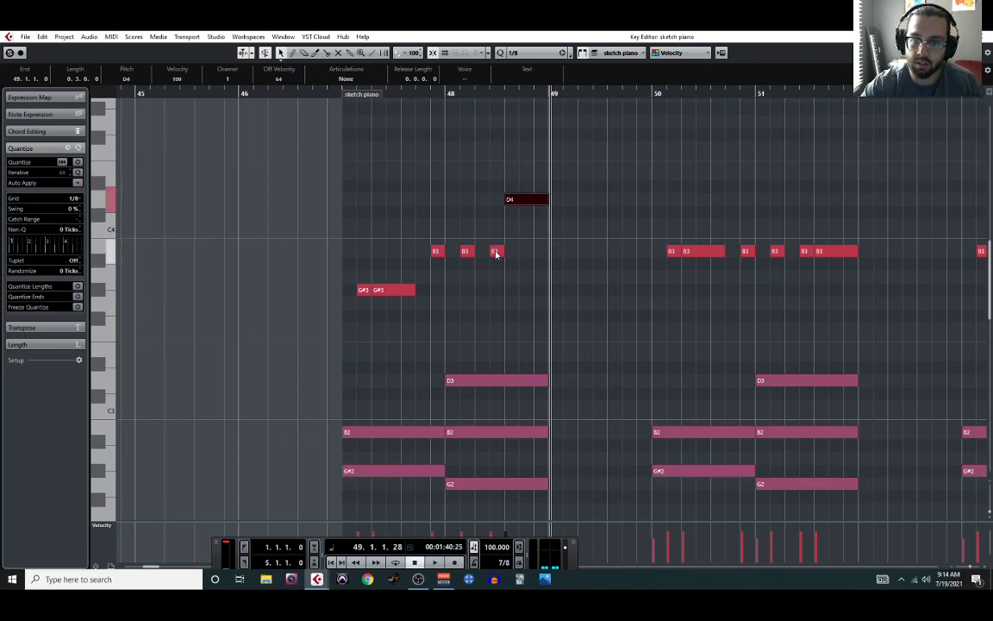
# - Move the short B3 note just before the D4 up to C4 and play the phrase through bar 48
pyautogui.moveTo(496, 252); pyautogui.dragTo(496, 225)
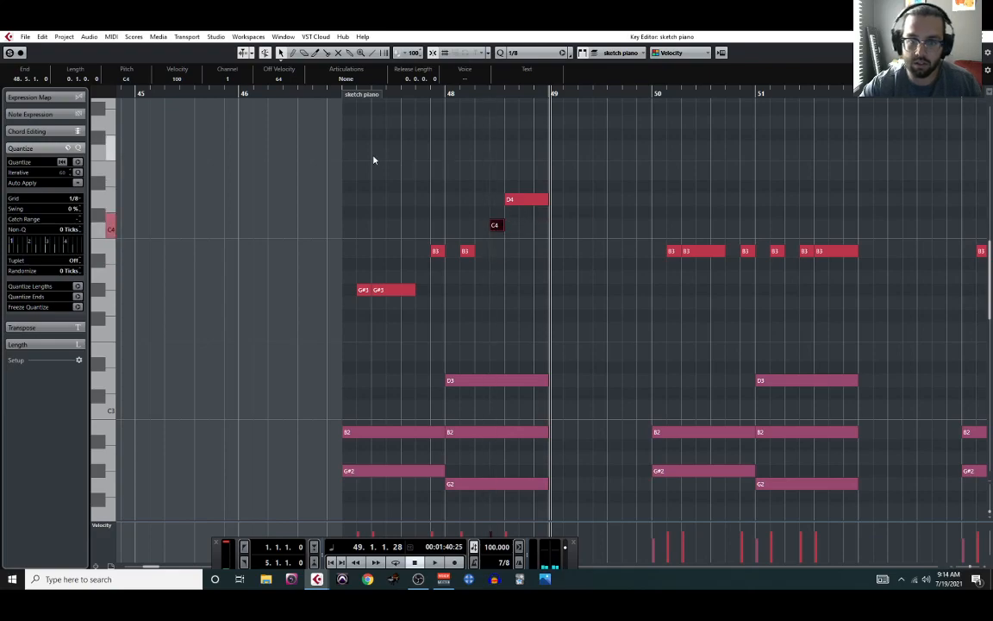
pyautogui.click(332, 93)
pyautogui.press('space')
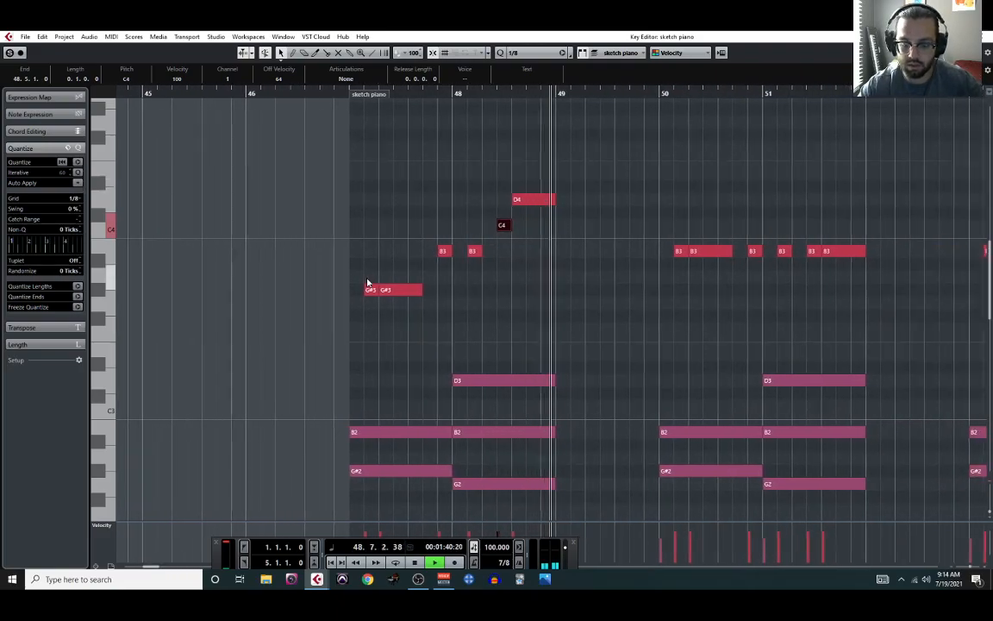
pyautogui.press('space')
# - Raise the short C4 note in bar 48 to C#4 and replay the phrase
pyautogui.moveTo(491, 224); pyautogui.dragTo(493, 214)
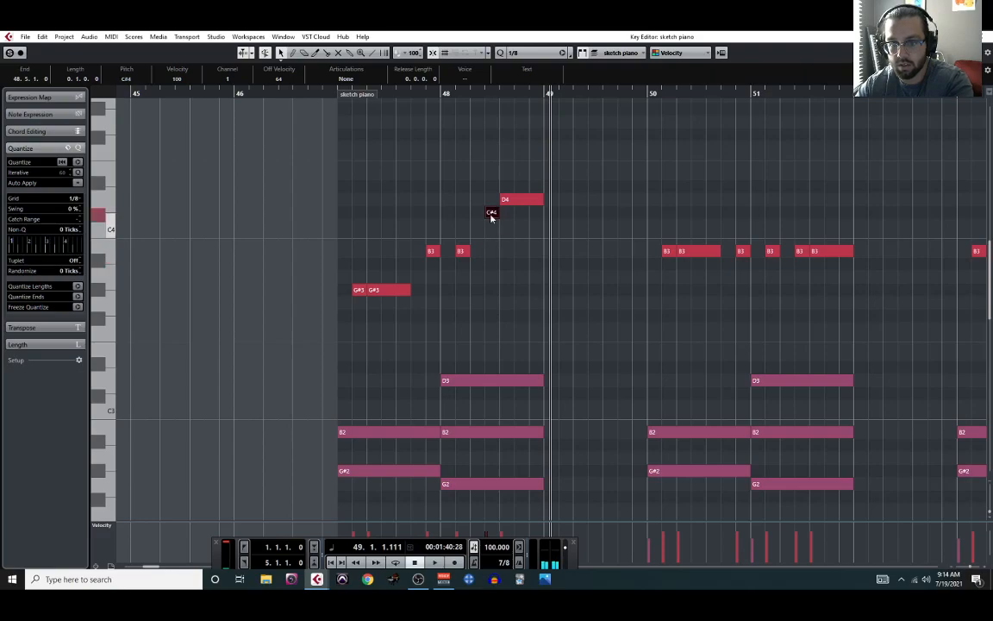
pyautogui.click(332, 93)
pyautogui.press('space')
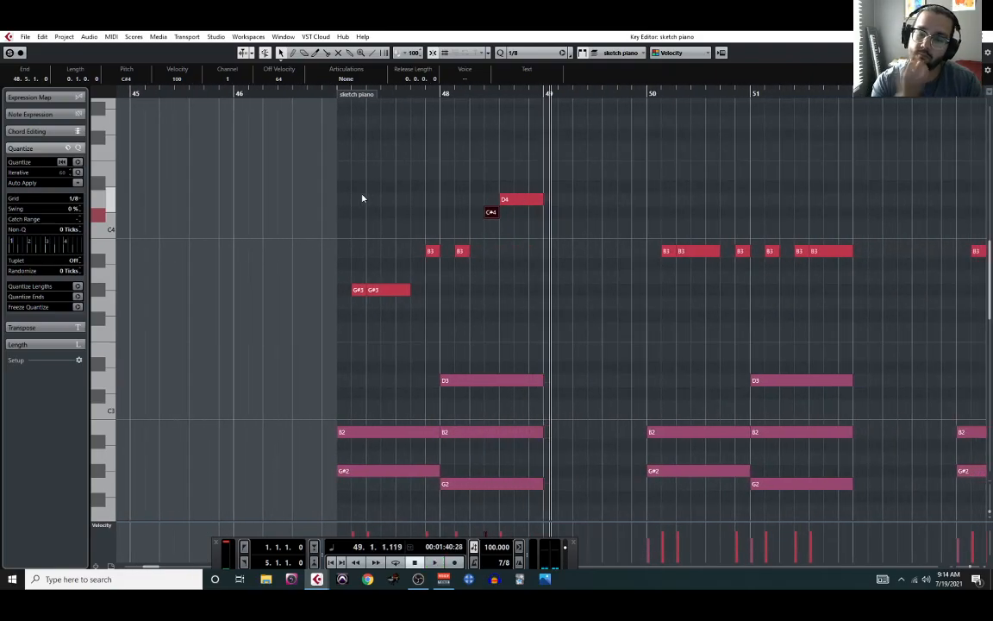
# - Lengthen the B3 note near the start of bar 48 to 0.2.0.0 and play the phrase from bar 47
pyautogui.moveTo(465, 251); pyautogui.dragTo(484, 251)
pyautogui.click(335, 97)
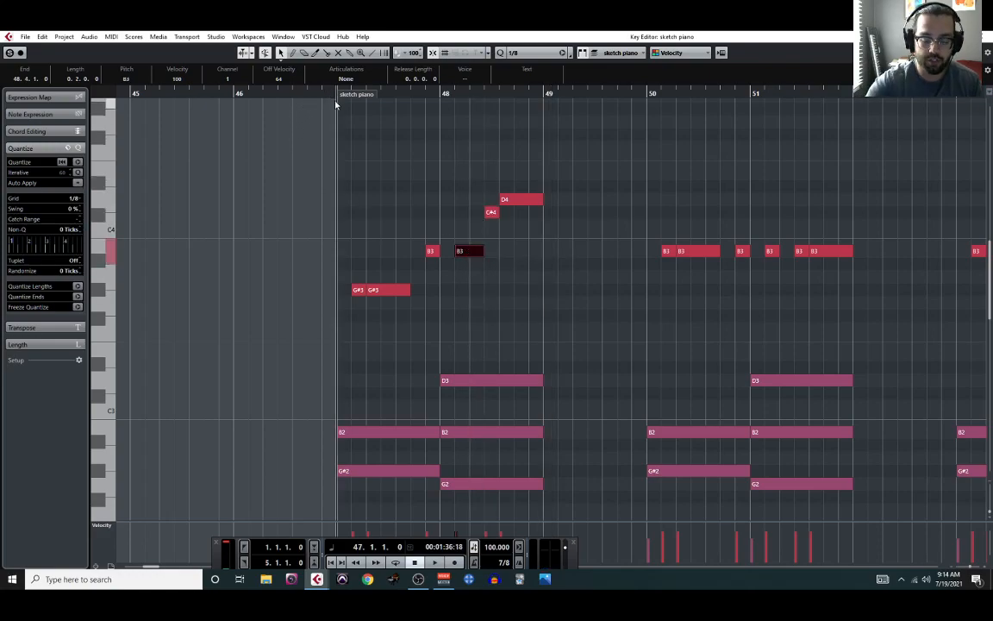
pyautogui.press('space')
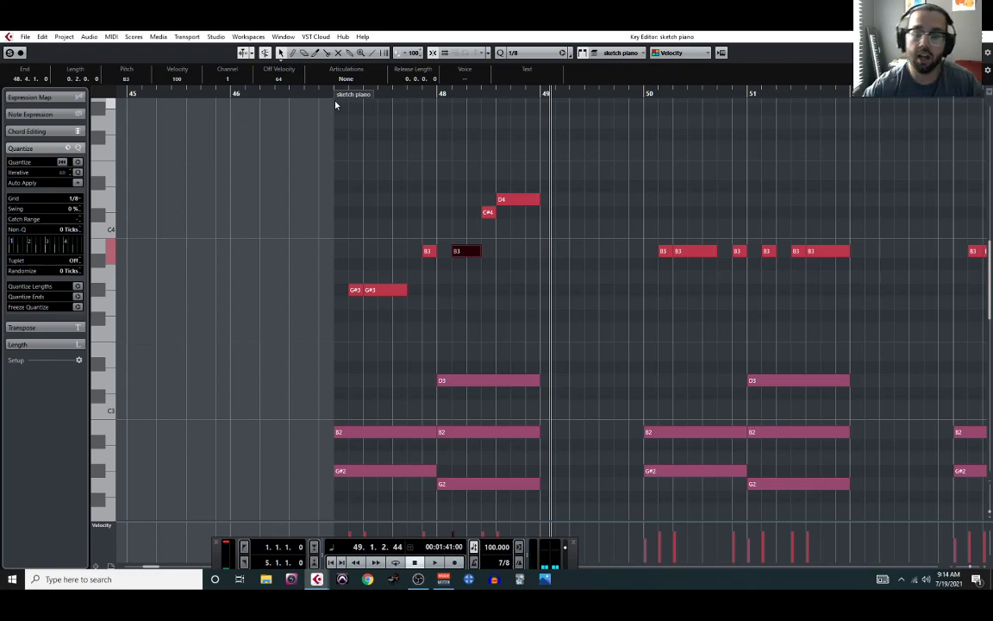
# - Lower the long B3 note in the first half of bar 50 to G#3
pyautogui.hscroll(3, 705, 359)
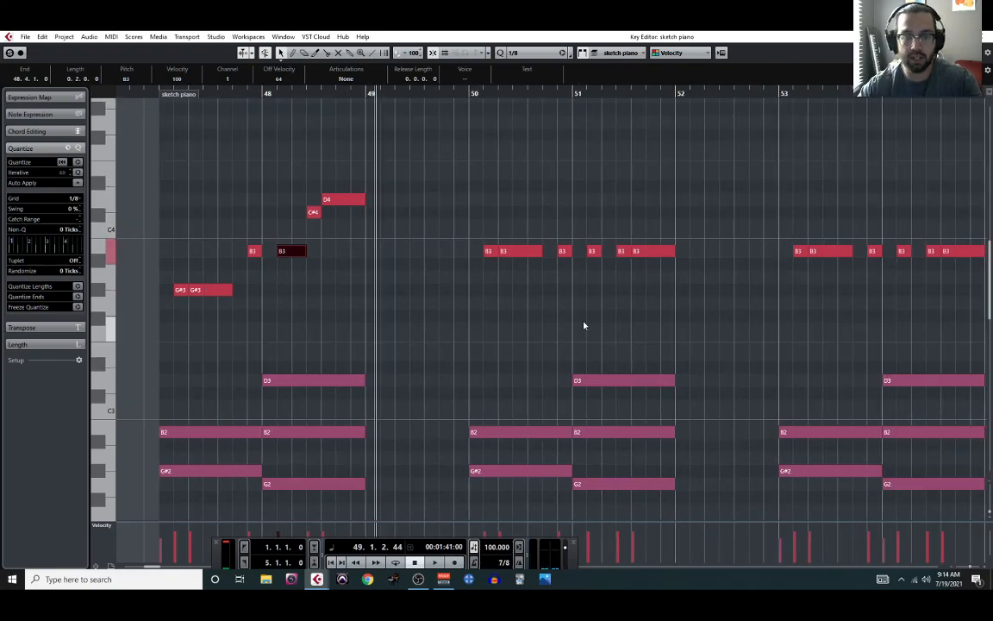
pyautogui.scroll(-2, 507, 307)
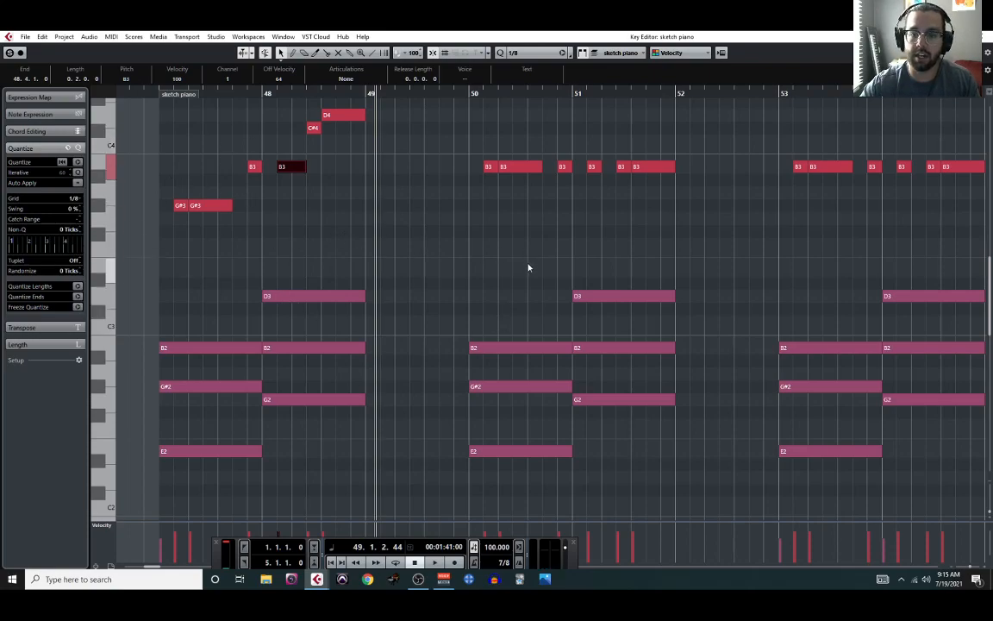
pyautogui.scroll(2, 528, 268)
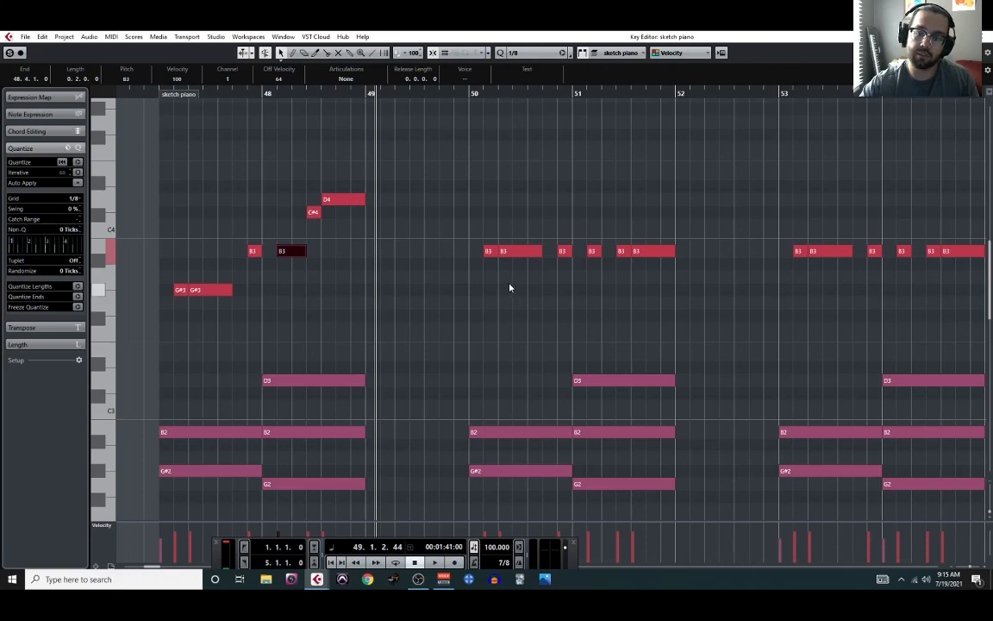
pyautogui.scroll(-2, 509, 288)
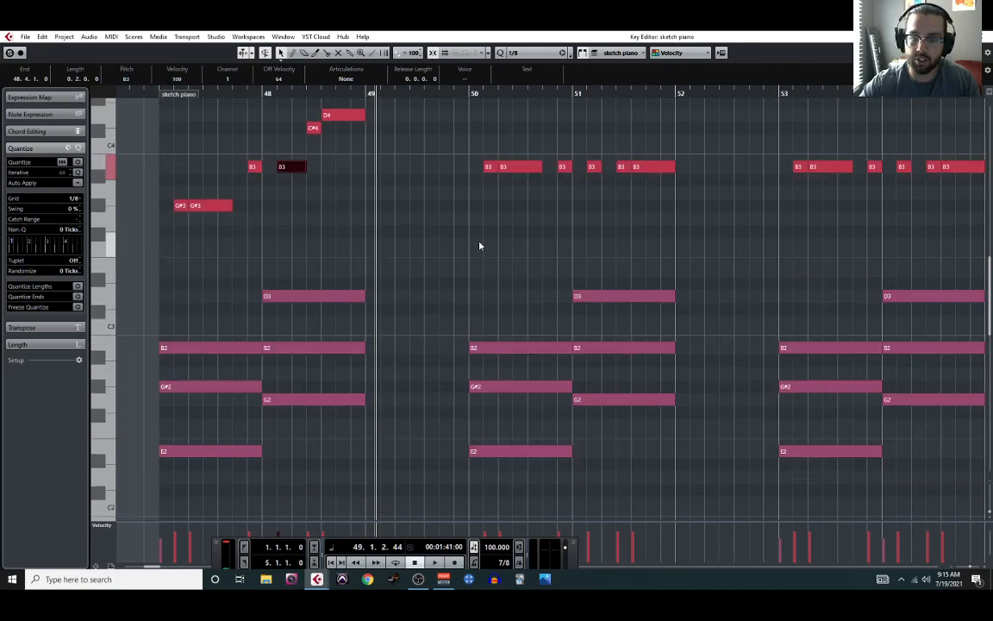
pyautogui.click(515, 172)
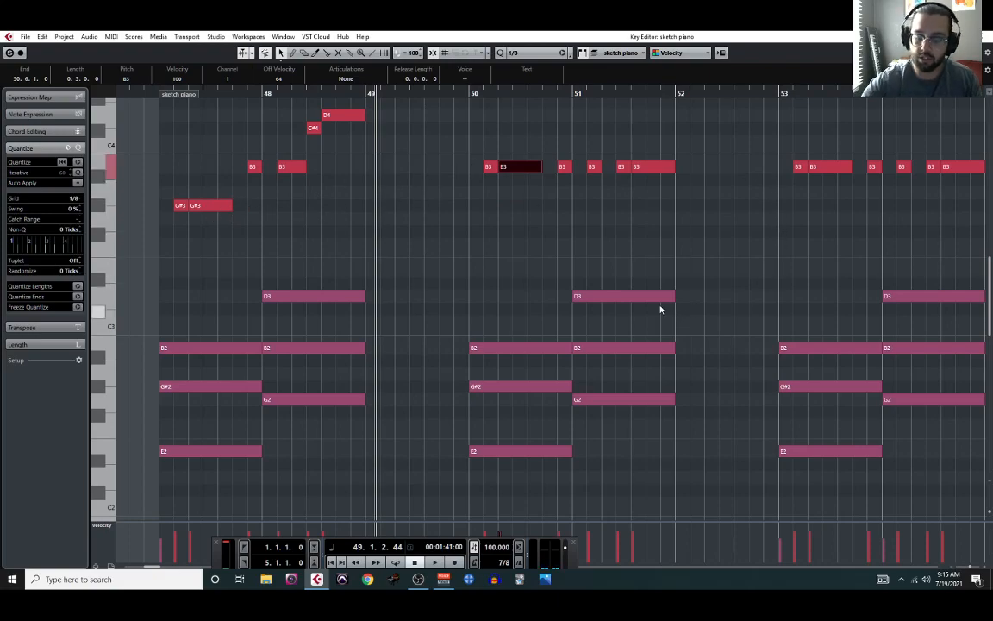
pyautogui.press('Down')
pyautogui.press('Down')
pyautogui.press('Down')
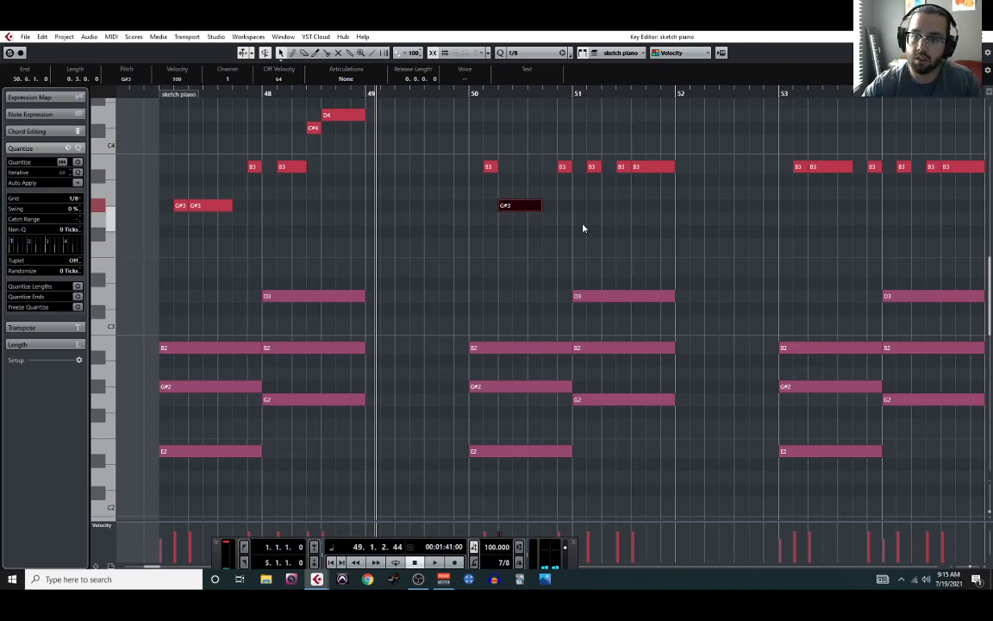
# - Move bar 50's last B3 an eighth earlier as A3, place a short D4 at bar 51's start from a B3, and play the phrase
pyautogui.moveTo(566, 170); pyautogui.dragTo(550, 194)
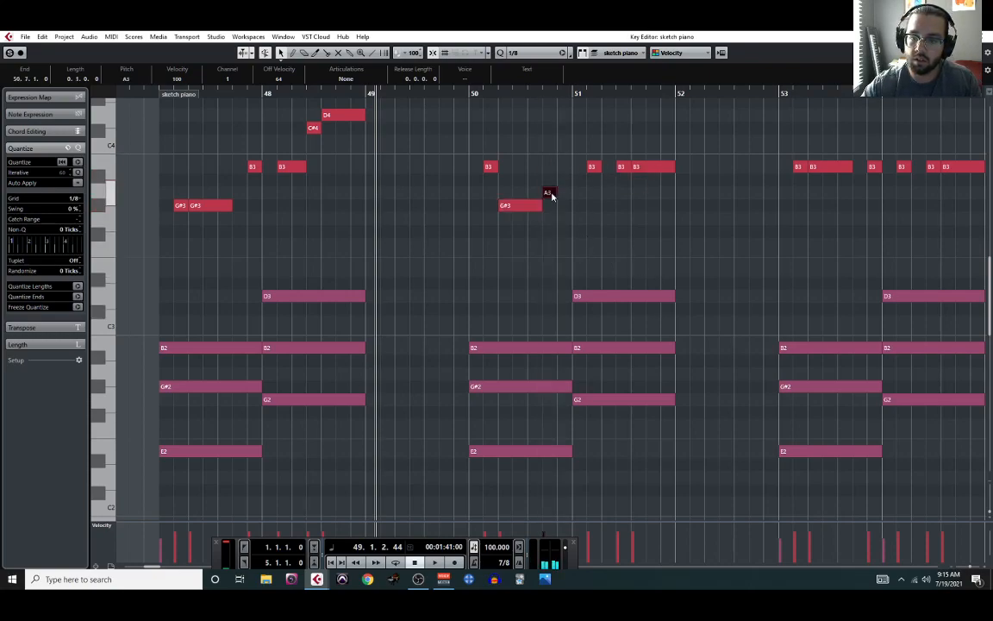
pyautogui.moveTo(603, 169); pyautogui.dragTo(582, 121)
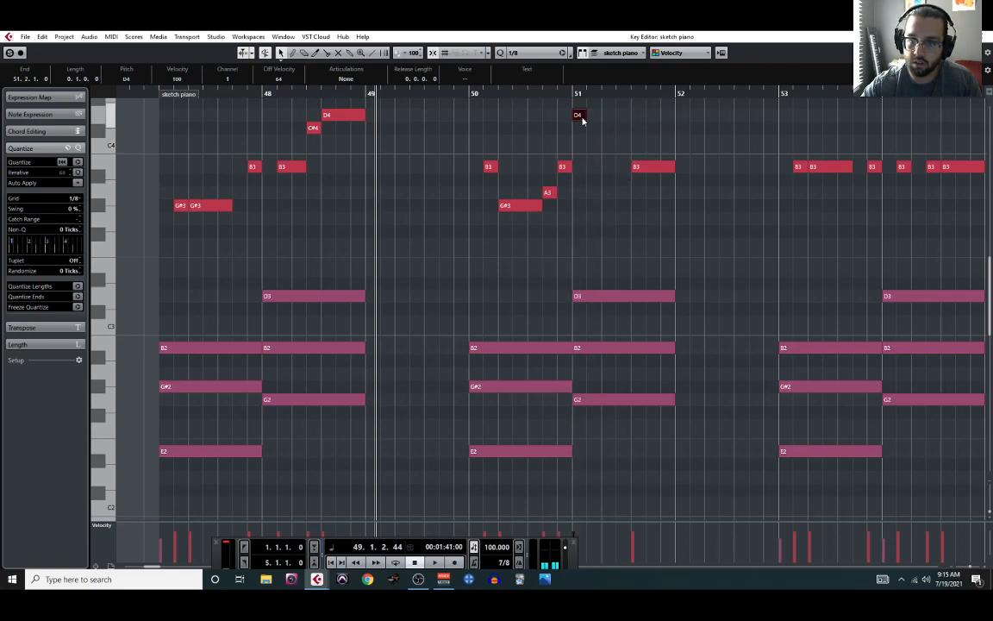
pyautogui.click(473, 92)
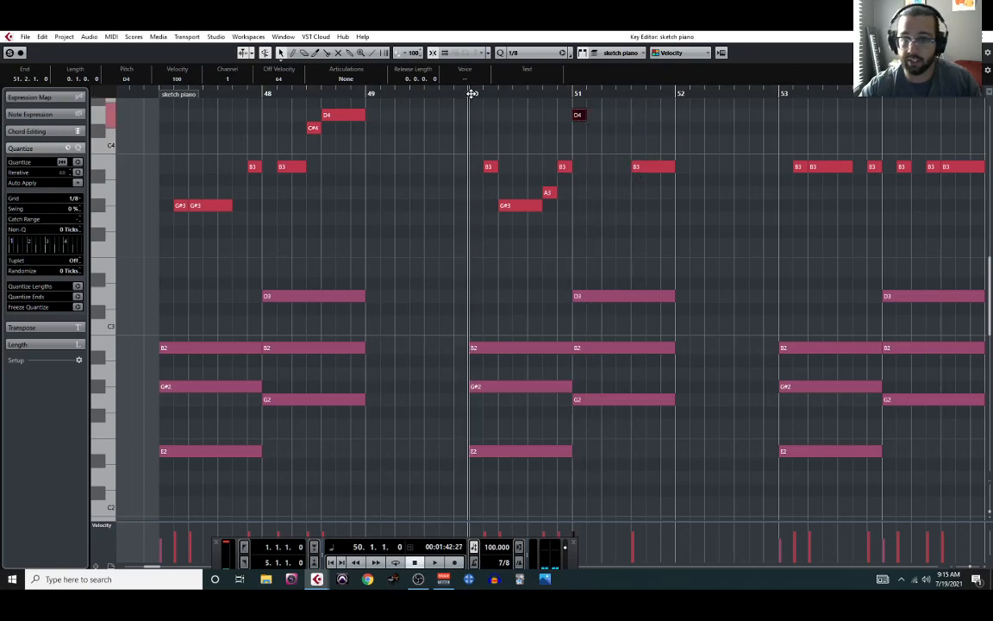
pyautogui.press('space')
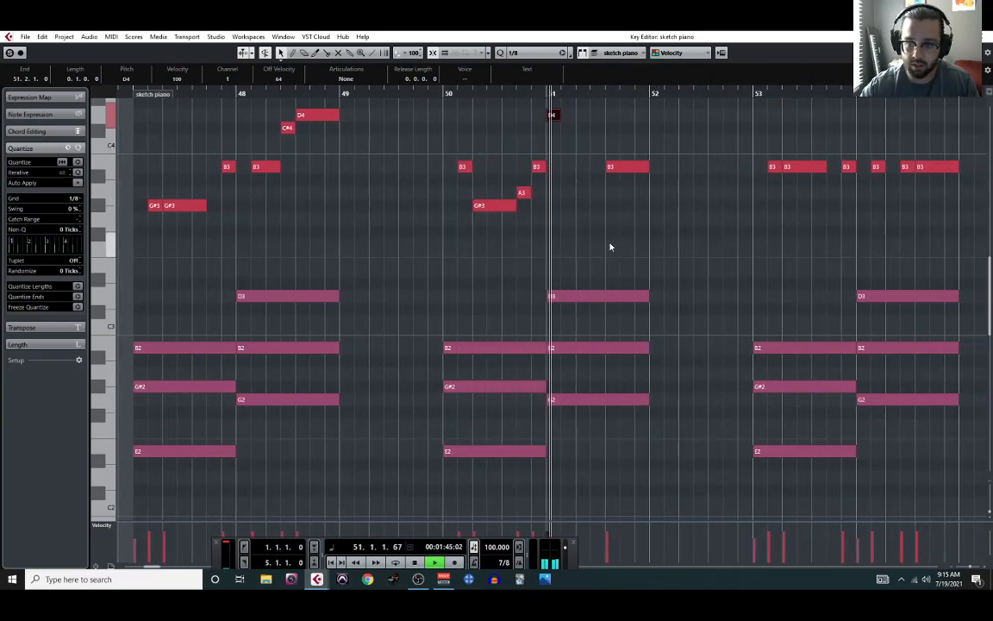
pyautogui.press('space')
# - Lengthen the D4 note at the start of bar 51 to 0.2.0.0 and draw eighth notes E4 and F4 directly after it
pyautogui.scroll(3, 544, 233)
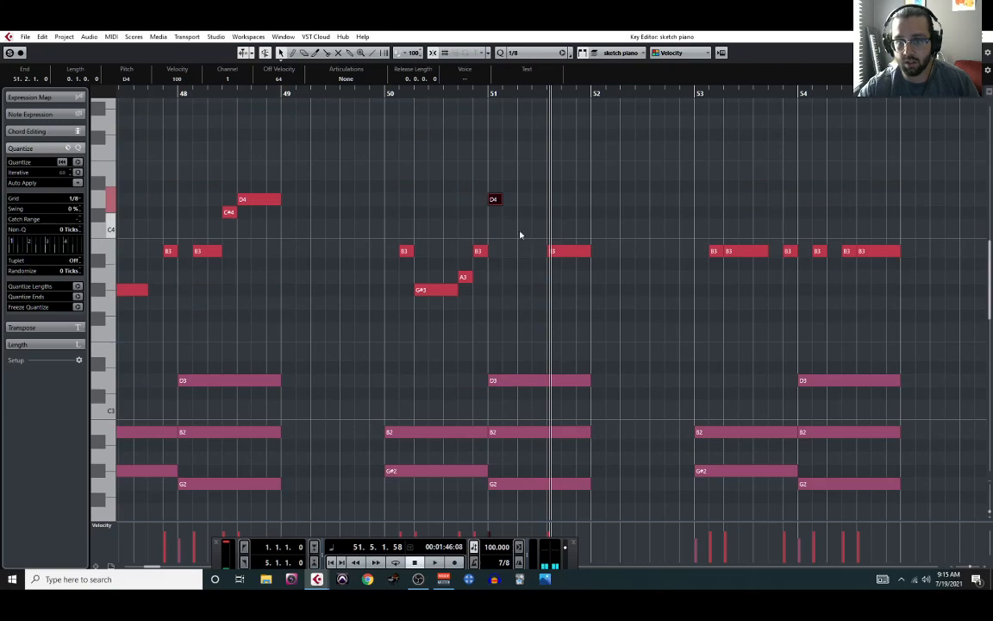
pyautogui.moveTo(500, 199); pyautogui.dragTo(529, 199)
pyautogui.rightClick(529, 200)
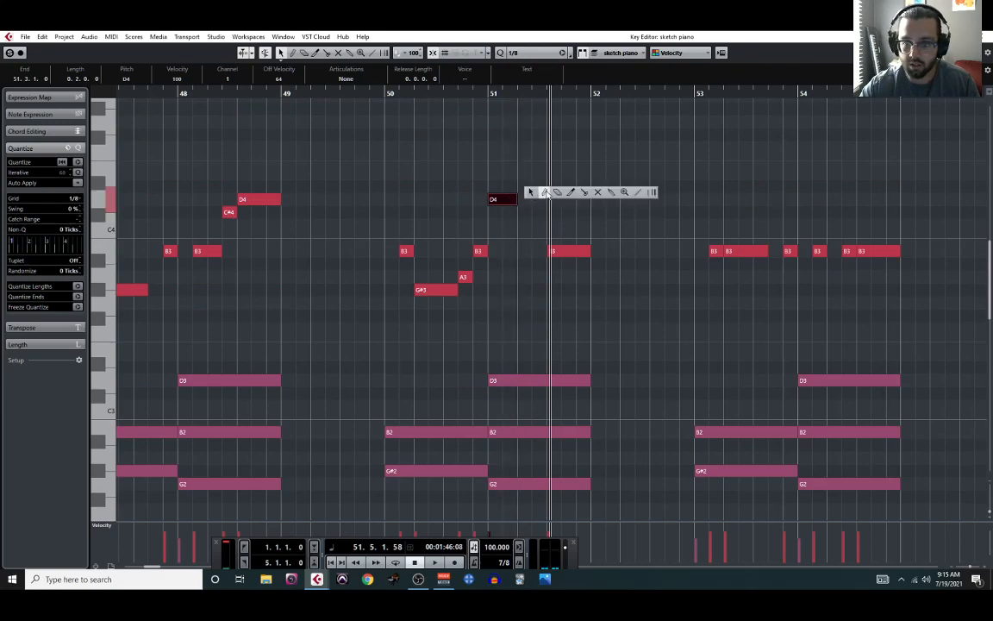
pyautogui.click(545, 192)
pyautogui.click(525, 173)
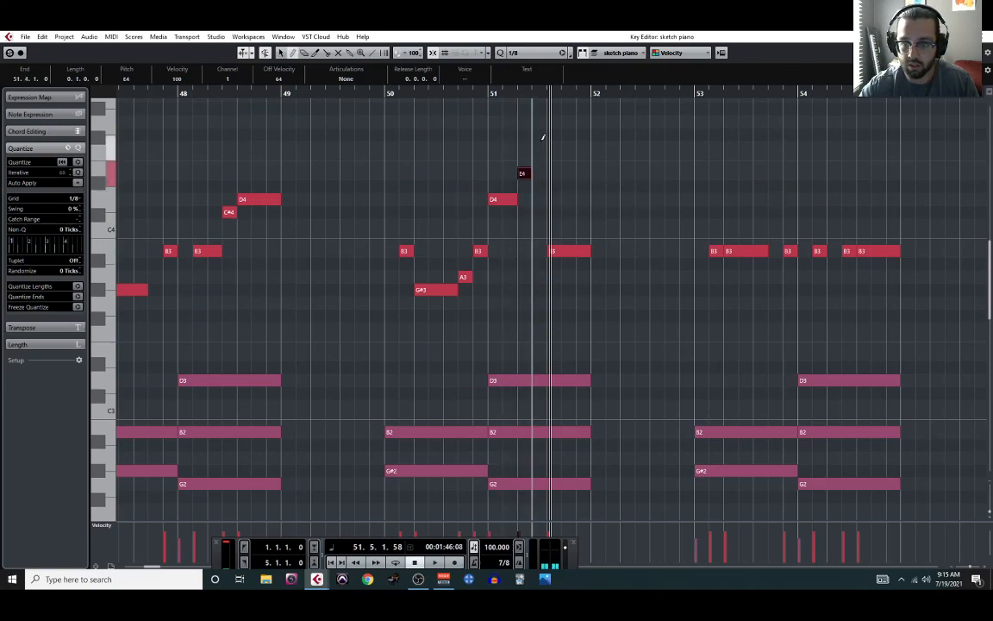
pyautogui.click(536, 147)
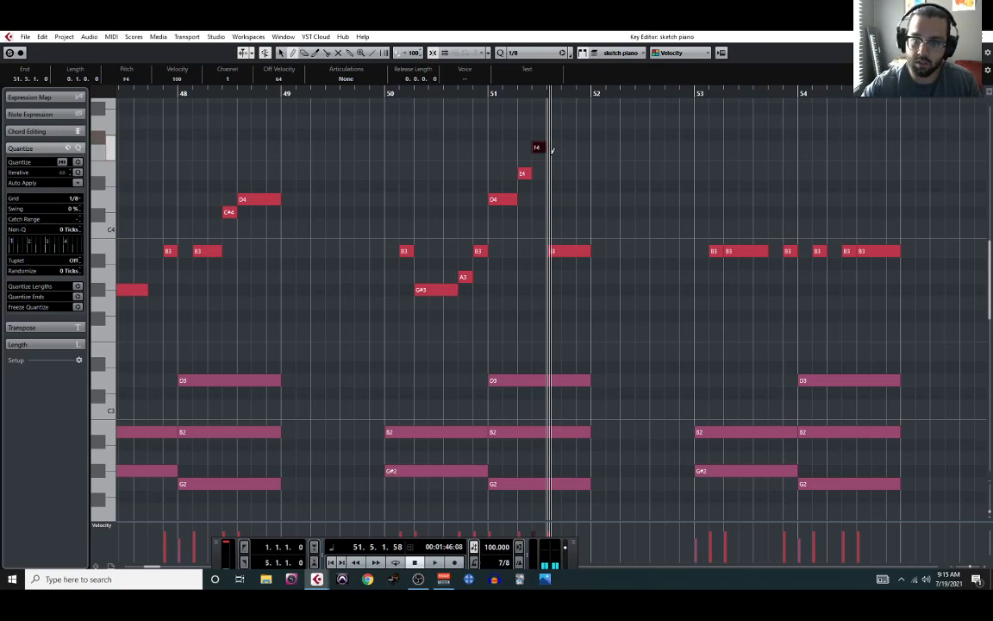
# - Play the melody from the start of bar 50 through bar 51
pyautogui.click(581, 252)
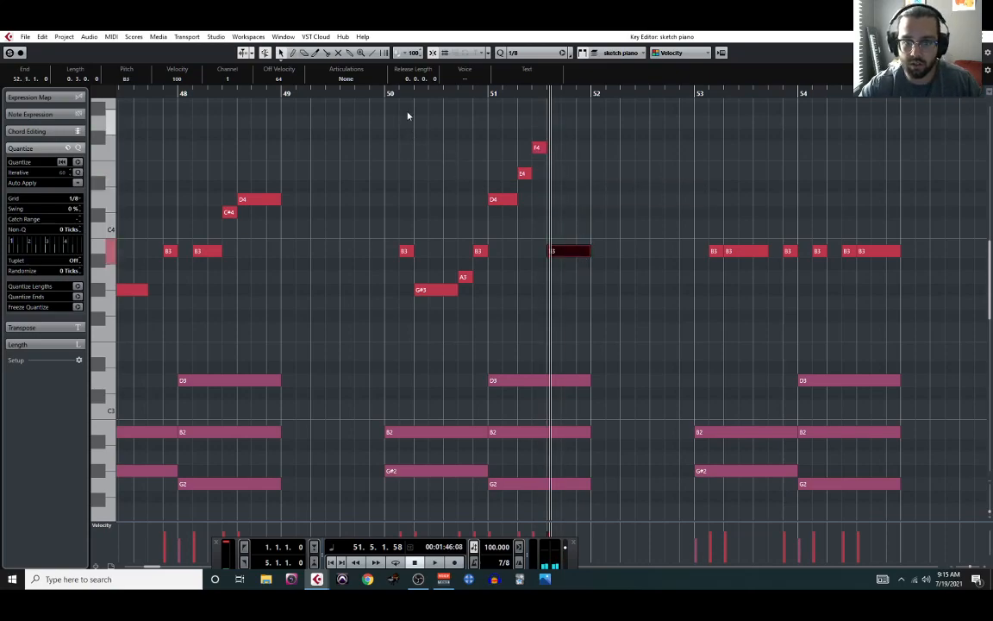
pyautogui.click(389, 94)
pyautogui.press('space')
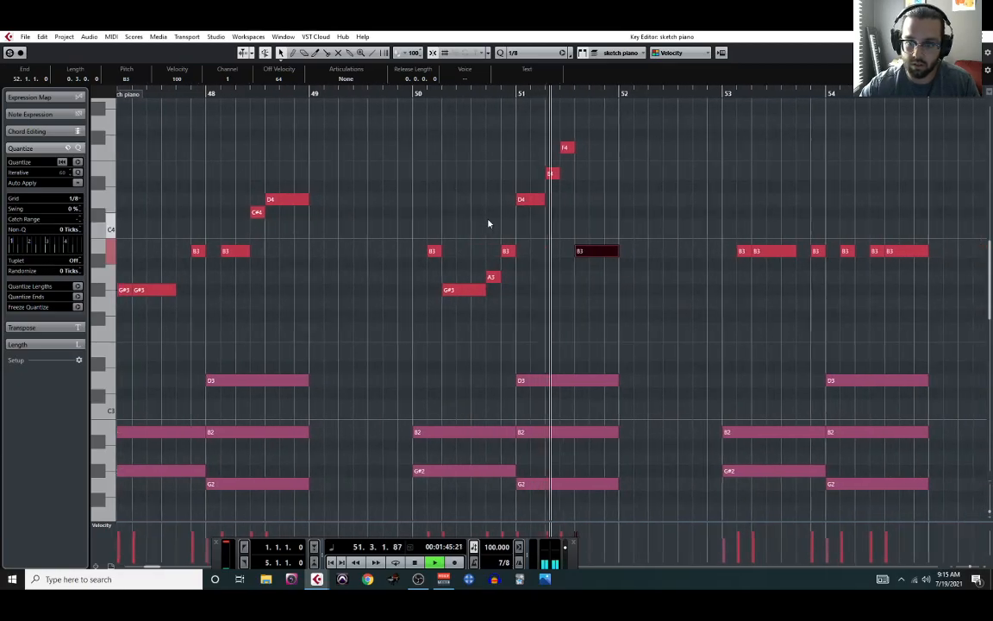
pyautogui.press('space')
# - Raise the short F4 note in bar 51 to G4 and replay the phrase from bar 50
pyautogui.moveTo(484, 149); pyautogui.dragTo(485, 122)
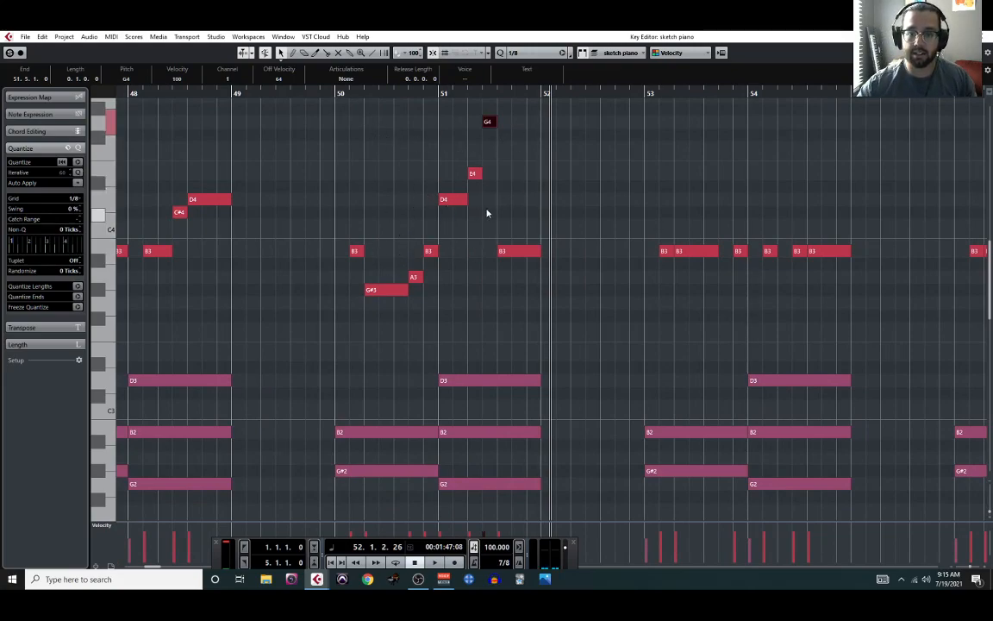
pyautogui.scroll(2, 485, 213)
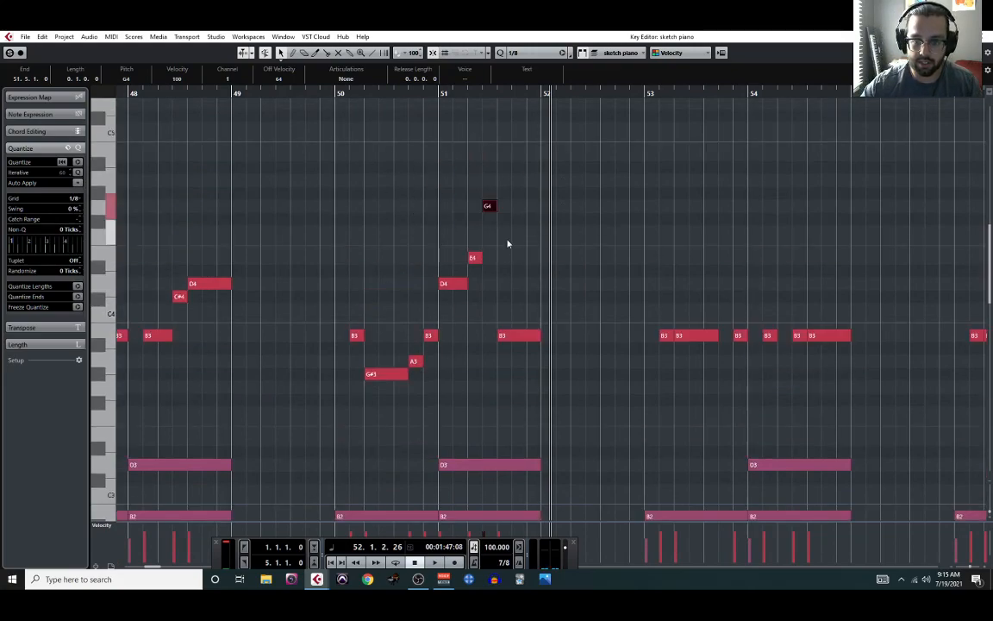
pyautogui.click(339, 93)
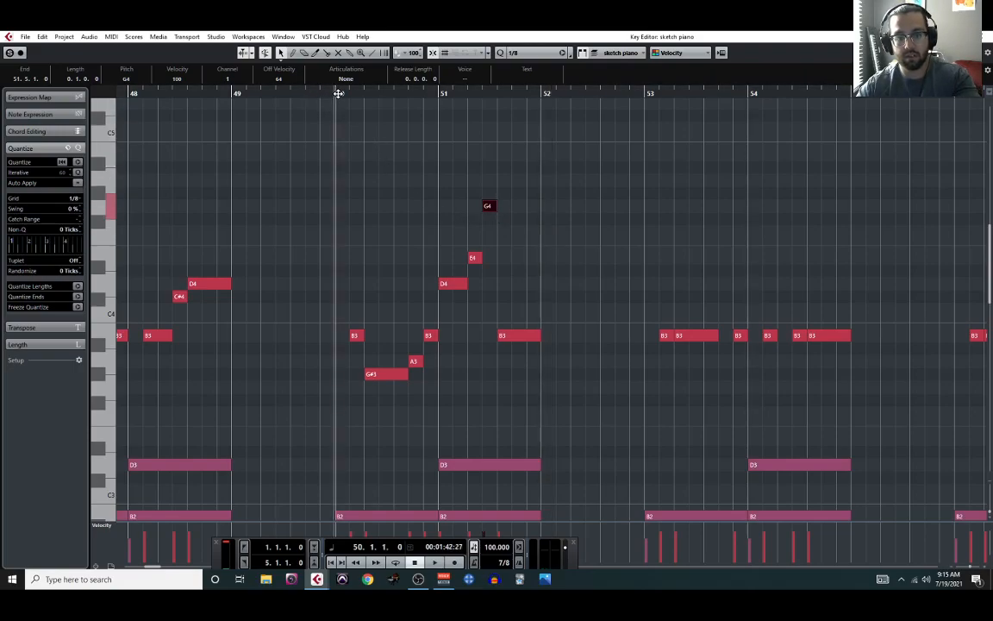
pyautogui.press('space')
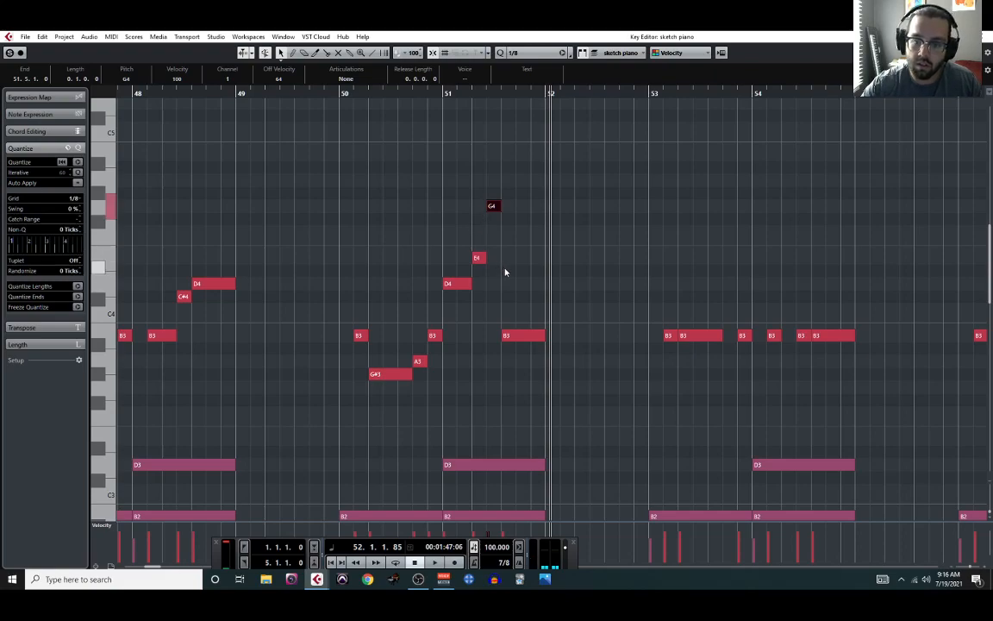
# - Replace the G4 note in bar 51 by extending the preceding E4 up to the last B3, and replay from bar 50
pyautogui.click(496, 211)
pyautogui.press('Delete')
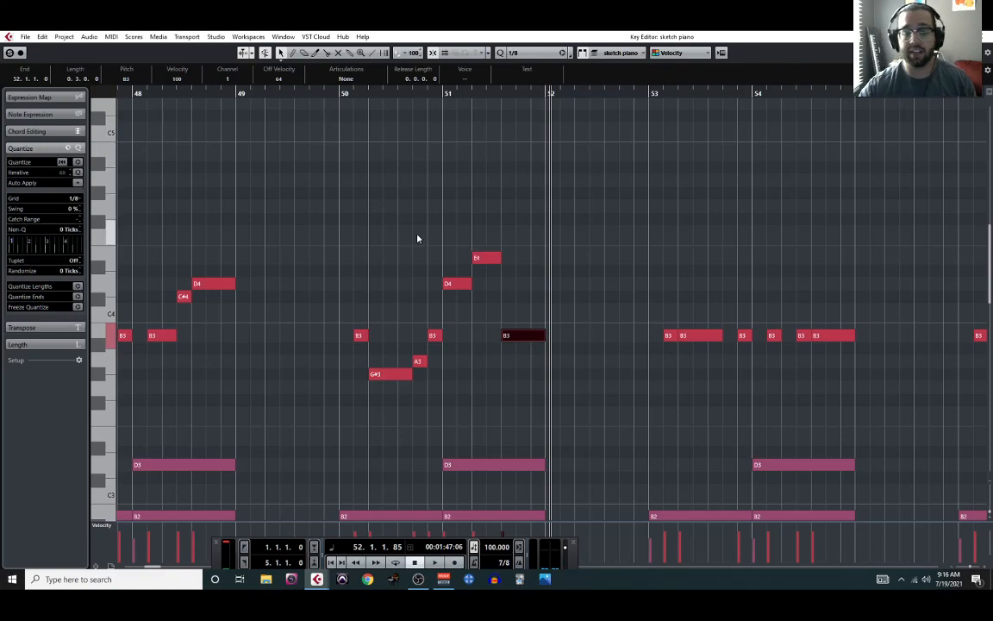
pyautogui.scroll(-2, 416, 238)
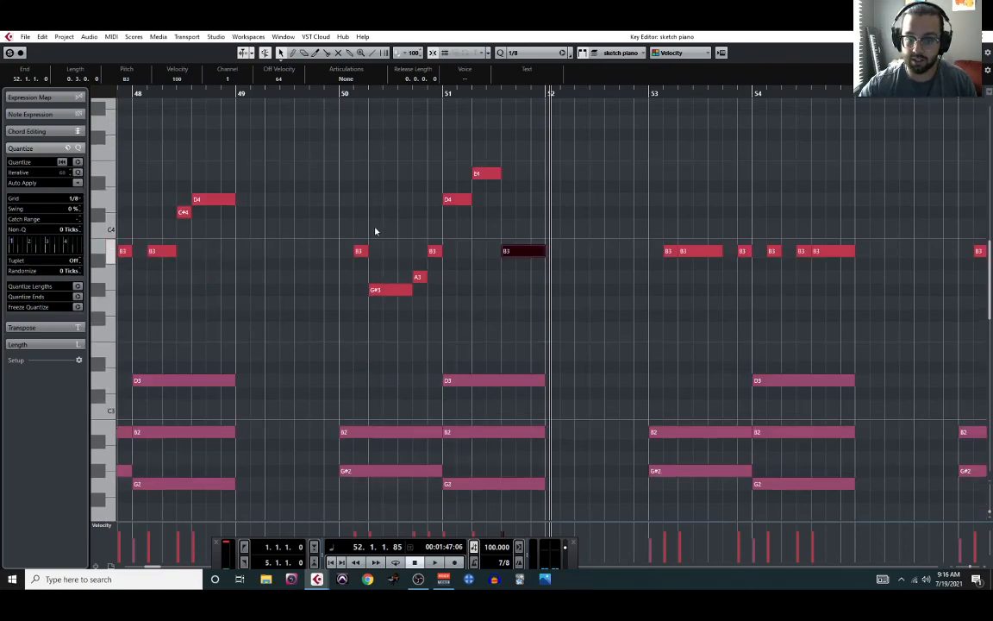
pyautogui.click(337, 94)
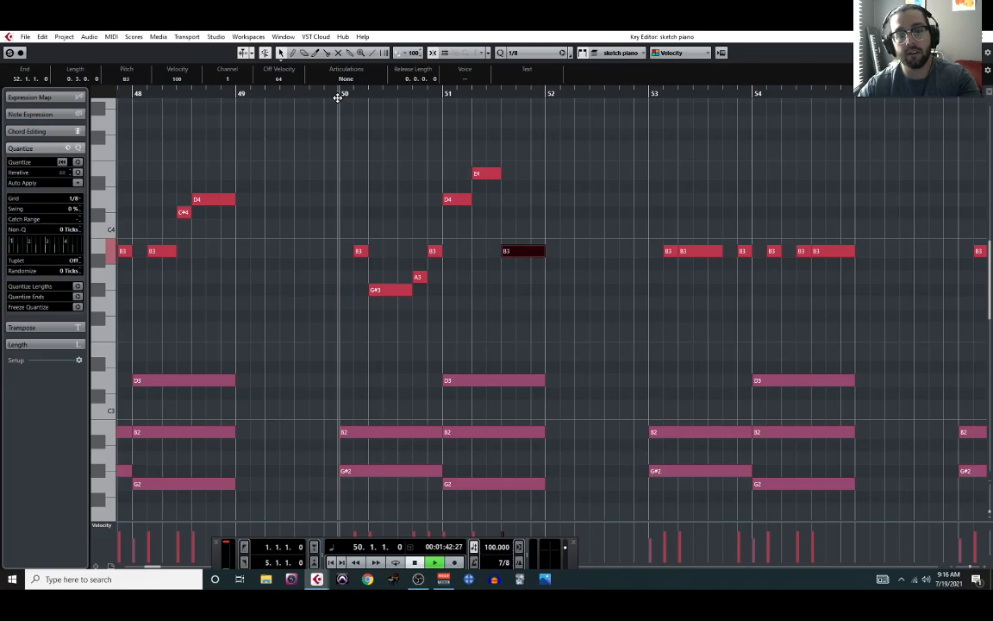
pyautogui.press('space')
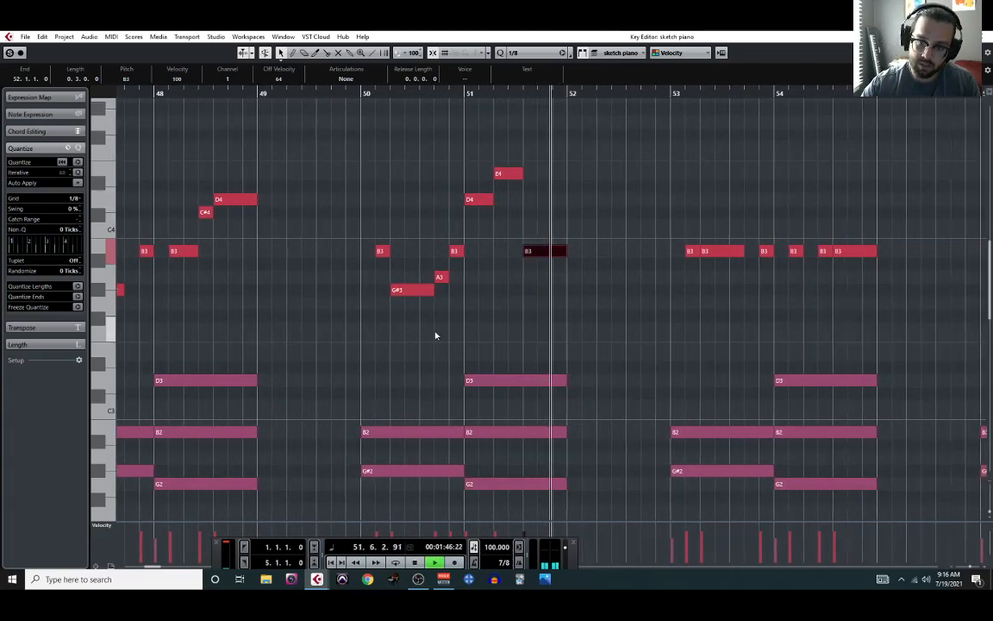
pyautogui.press('space')
# - Lengthen the E4 in bar 51 by an eighth, shorten the final B3 to 0.2.0.0 from its start, and replay from bar 50
pyautogui.click(474, 175)
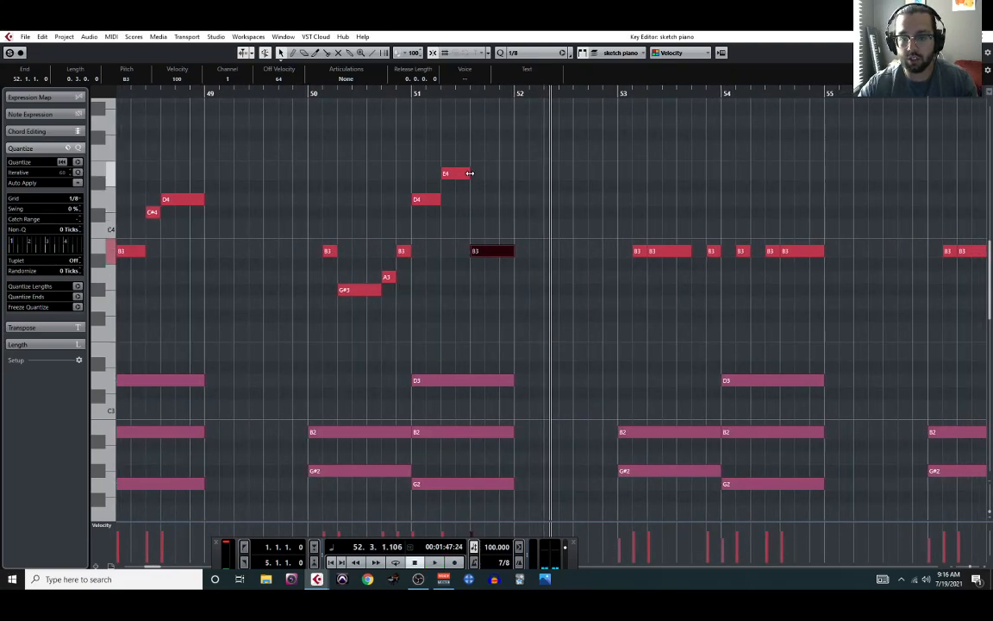
pyautogui.moveTo(474, 174); pyautogui.dragTo(485, 174)
pyautogui.moveTo(472, 250); pyautogui.dragTo(486, 250)
pyautogui.click(312, 92)
pyautogui.press('space')
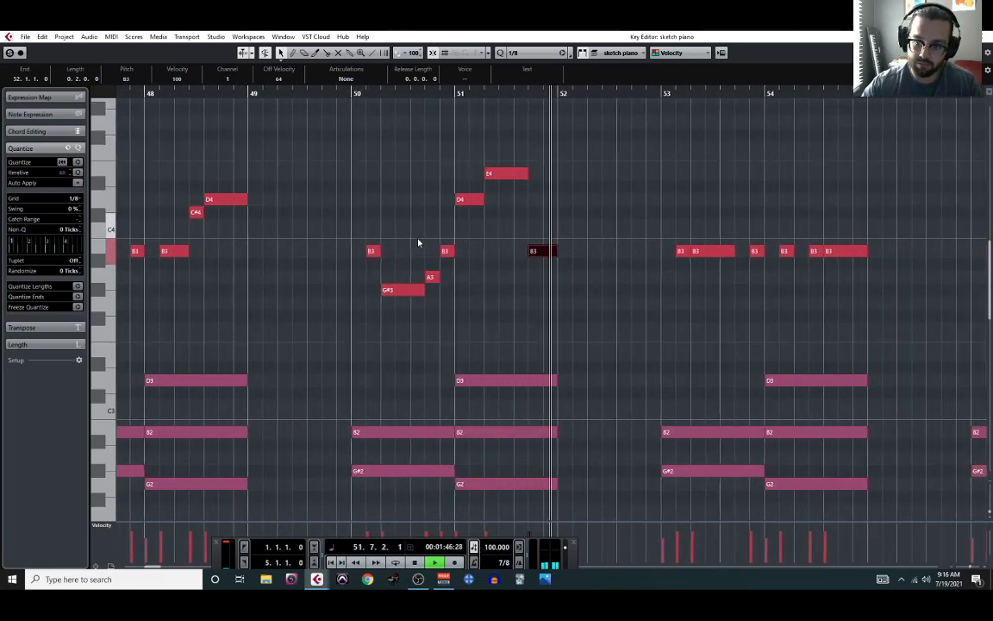
pyautogui.press('space')
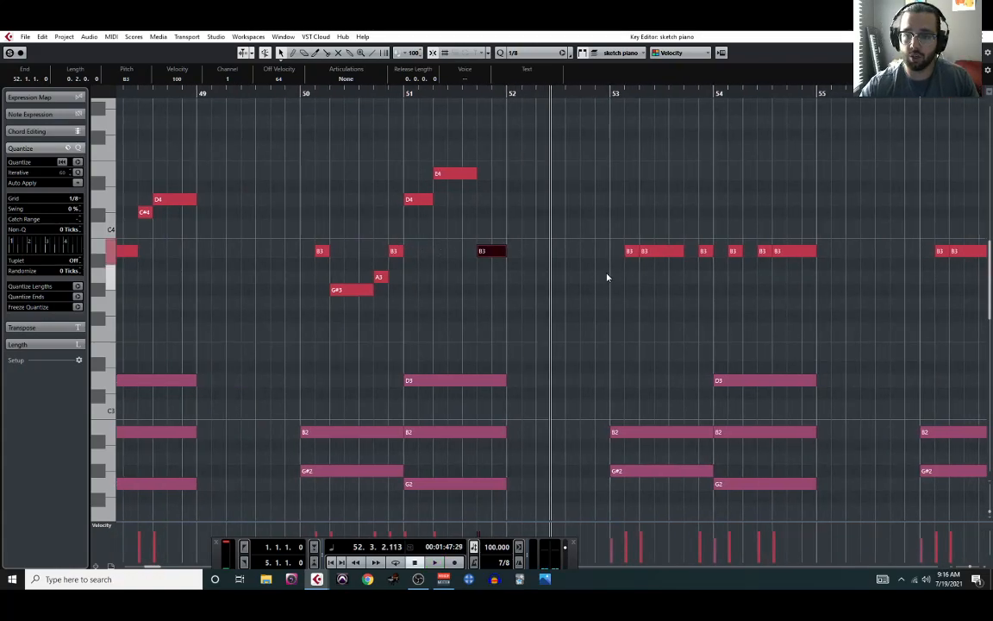
# - Lower the first short B3 note in bar 53 to E3
pyautogui.hscroll(2, 578, 306)
pyautogui.hscroll(2, 582, 317)
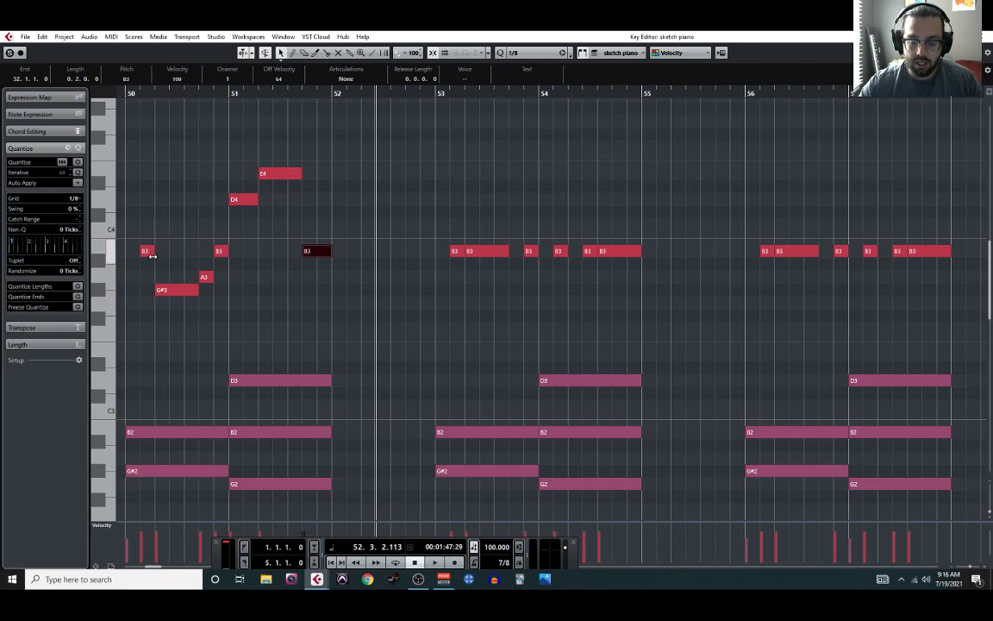
pyautogui.scroll(-2, 470, 309)
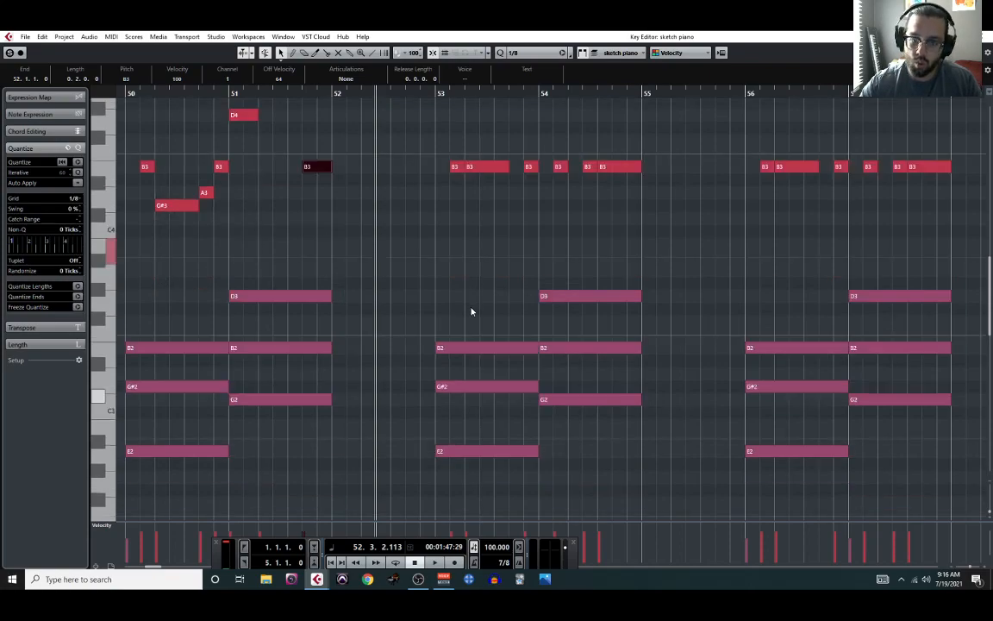
pyautogui.scroll(2, 471, 311)
pyautogui.click(455, 250)
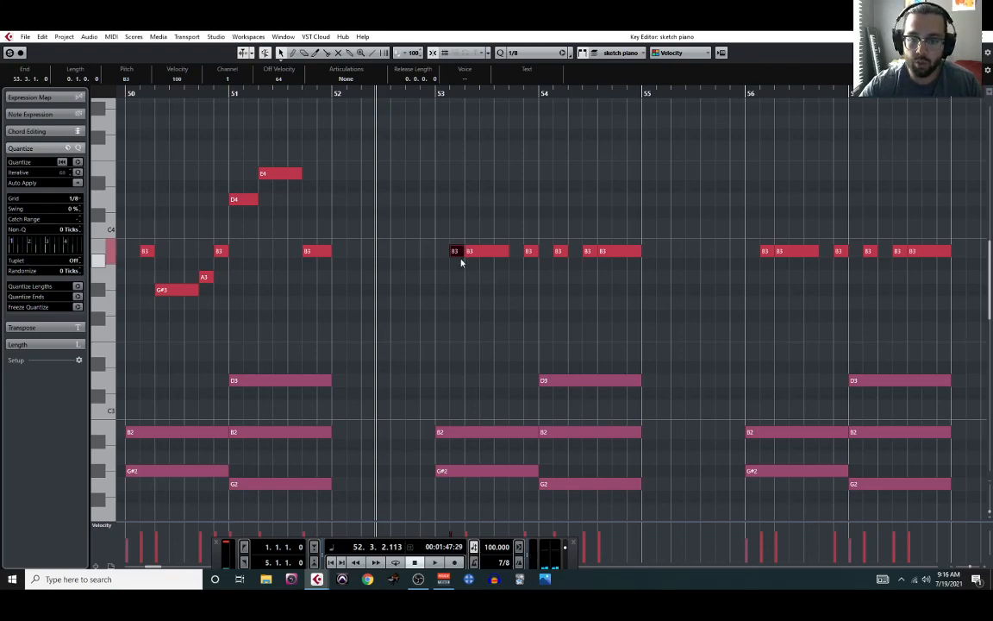
pyautogui.moveTo(457, 255); pyautogui.dragTo(461, 354)
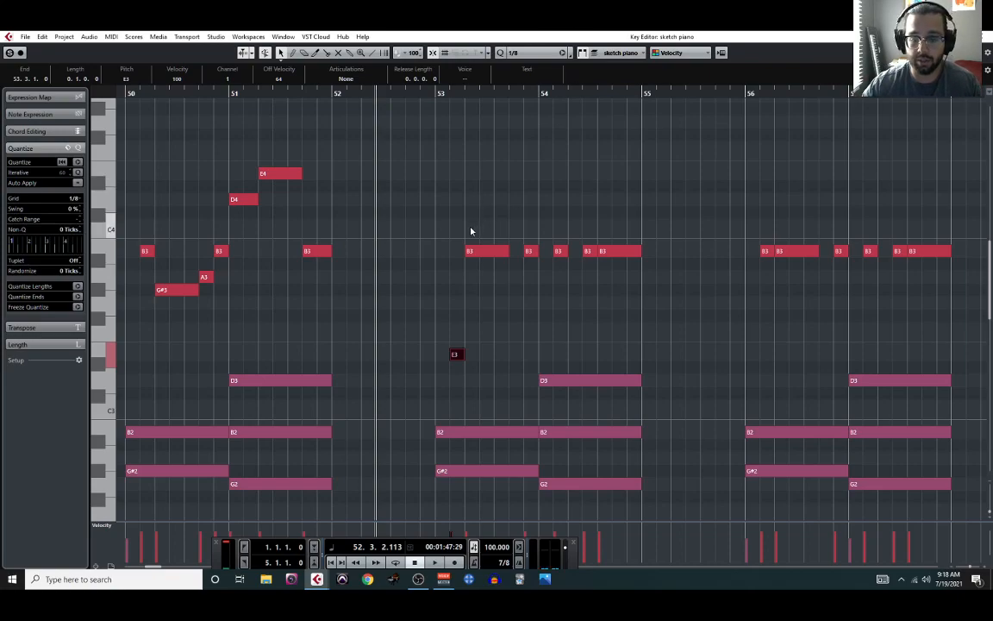
# - Play the phrase over the chords in bars 53 and 54
pyautogui.click(484, 251)
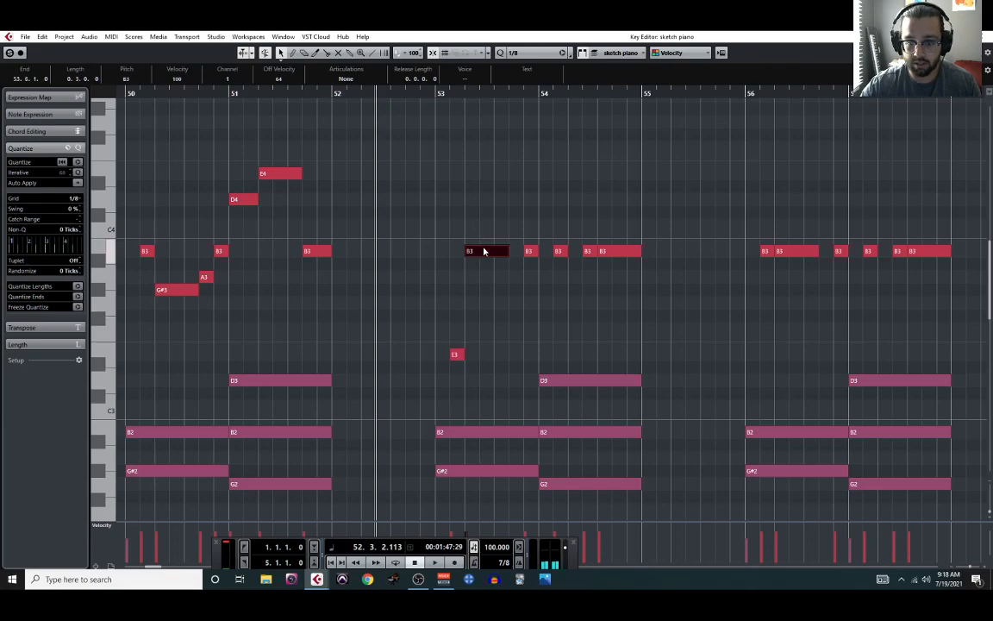
pyautogui.click(421, 95)
pyautogui.press('space')
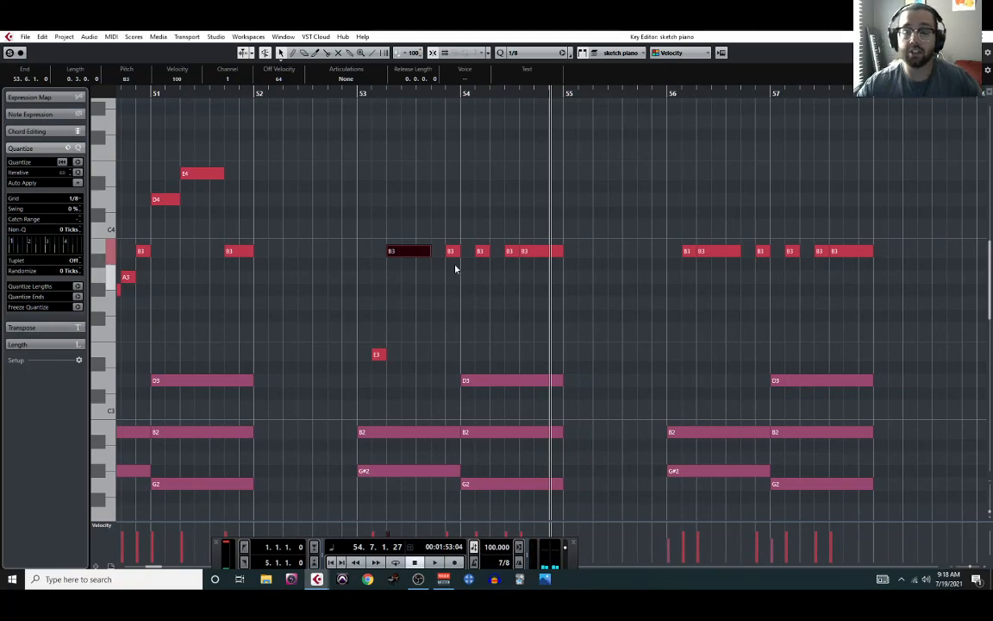
# - Lower the short B3 just before the final note of bar 54 to G3 and raise the final B3 to D4
pyautogui.scroll(-3, 513, 250)
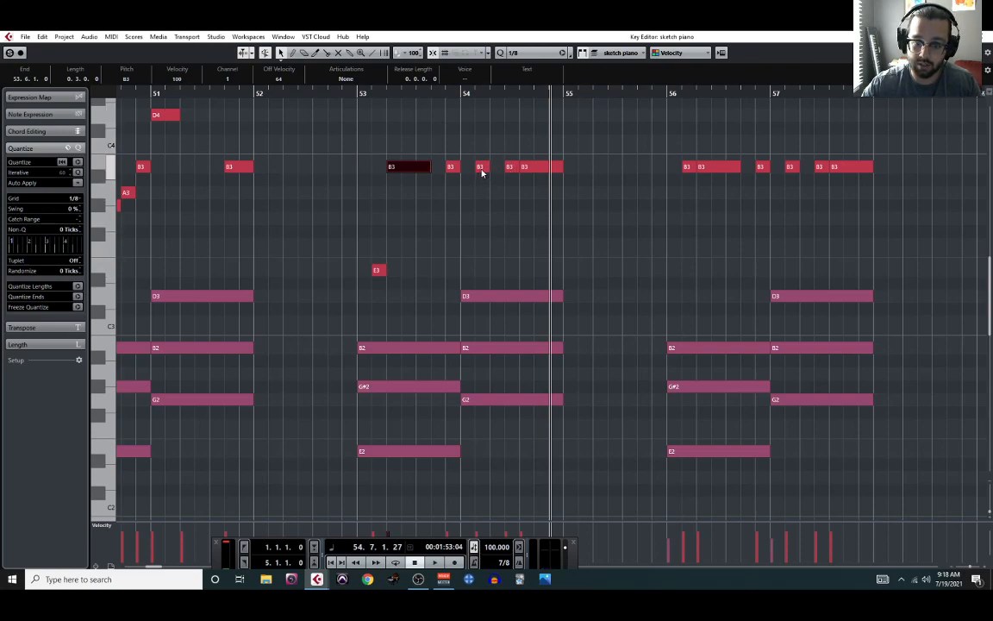
pyautogui.click(510, 167)
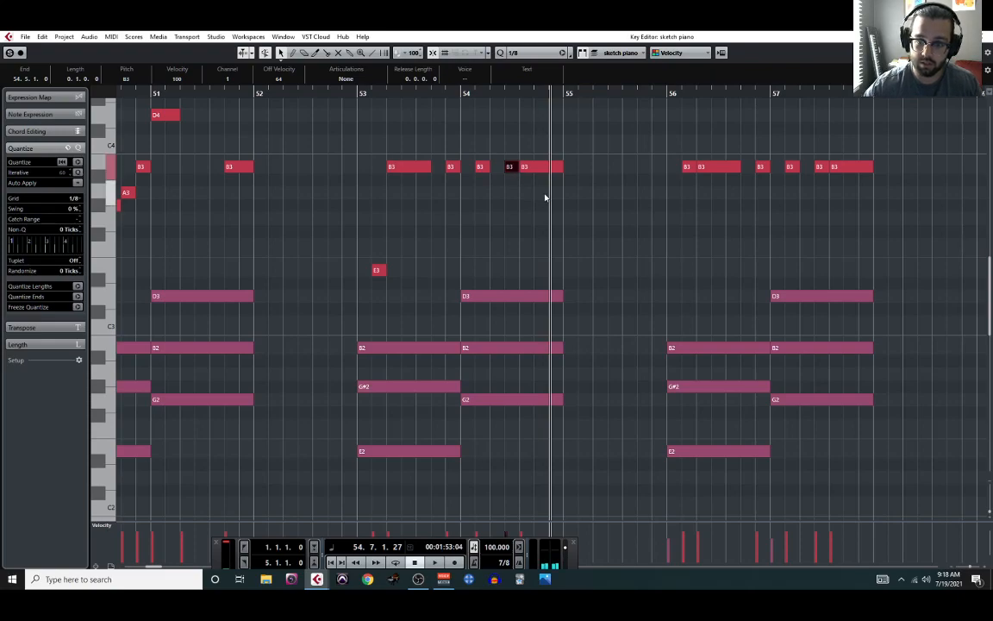
pyautogui.press('Down')
pyautogui.press('Down')
pyautogui.press('Down')
pyautogui.press('Down')
pyautogui.press('Right')
pyautogui.press('Up')
pyautogui.press('Up')
pyautogui.press('Up')
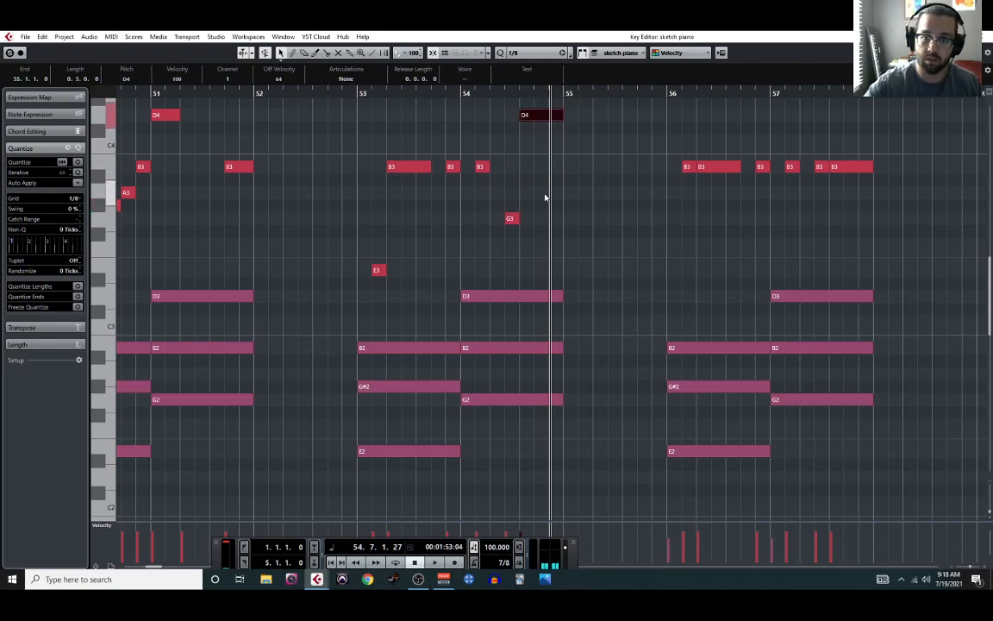
# - Play the edited phrase over the chords from bar 53
pyautogui.click(359, 92)
pyautogui.press('space')
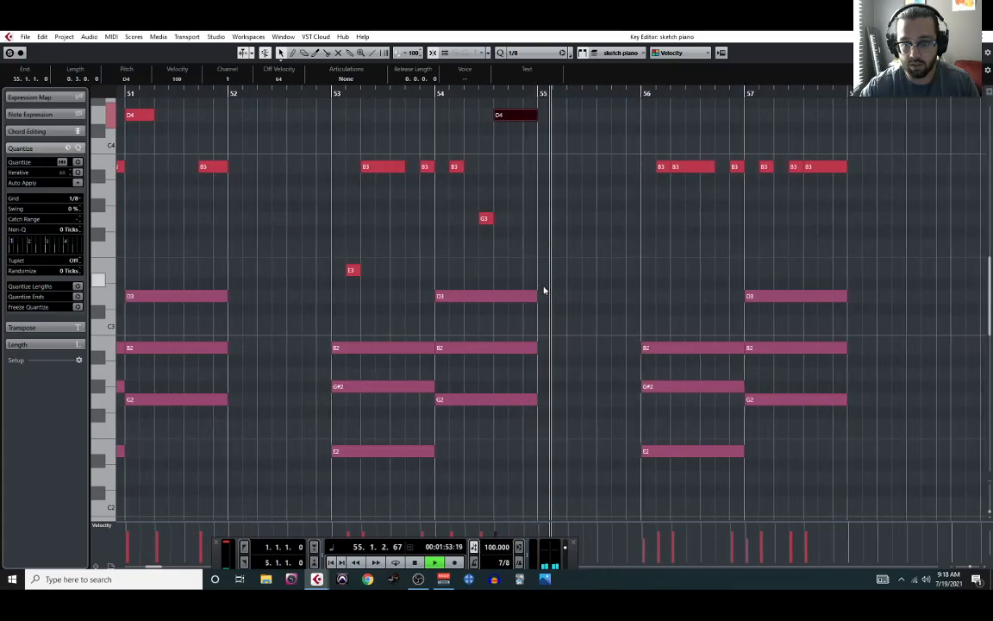
pyautogui.press('space')
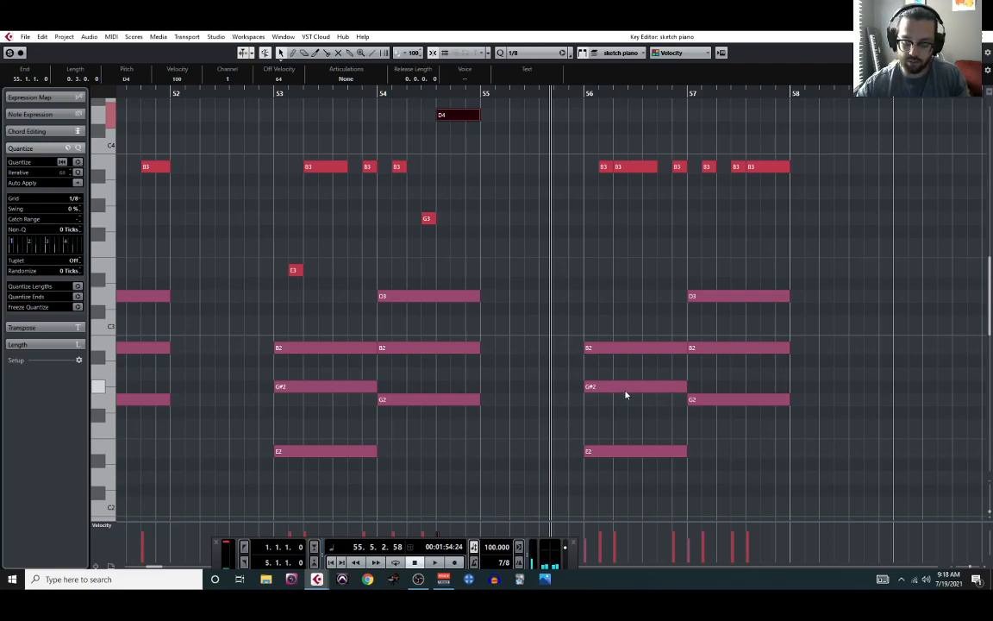
# - Lower the first short B3 note in bar 56 to E3
pyautogui.click(608, 169)
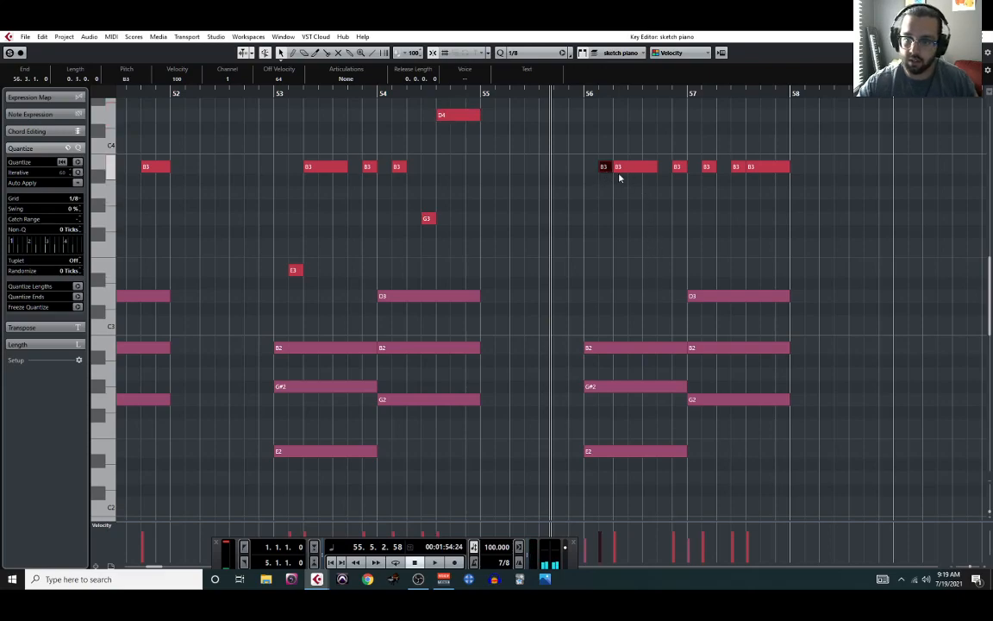
pyautogui.press('Down')
pyautogui.press('Down')
pyautogui.press('Down')
pyautogui.press('Down')
pyautogui.press('Down')
pyautogui.press('Down')
pyautogui.press('Down')
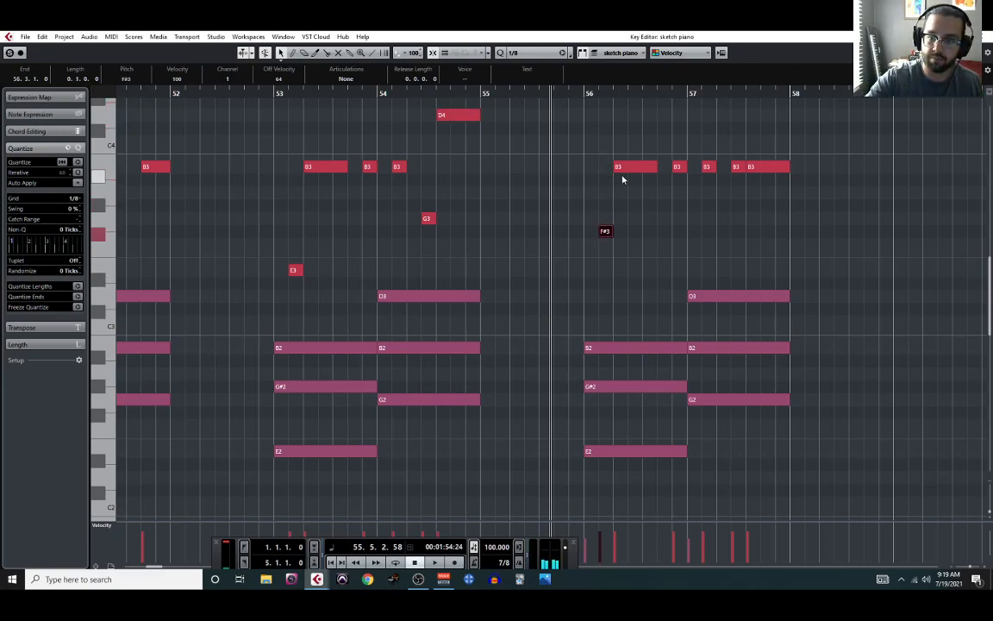
# - Try raising the long B3 in bar 56 to D4 and play the phrase
pyautogui.press('Right')
pyautogui.press('Up')
pyautogui.press('Up')
pyautogui.press('Up')
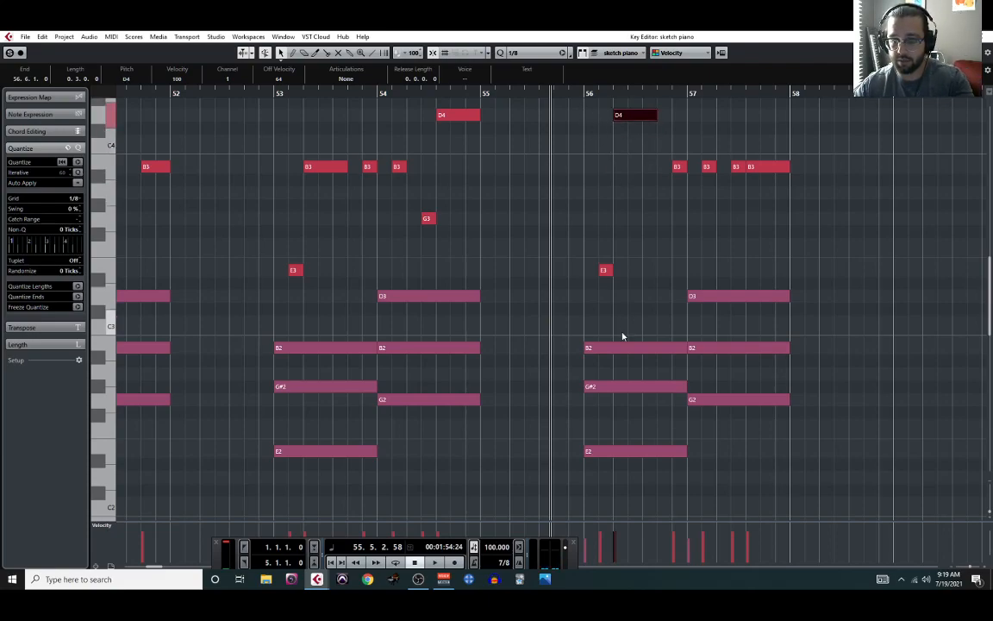
pyautogui.press('space')
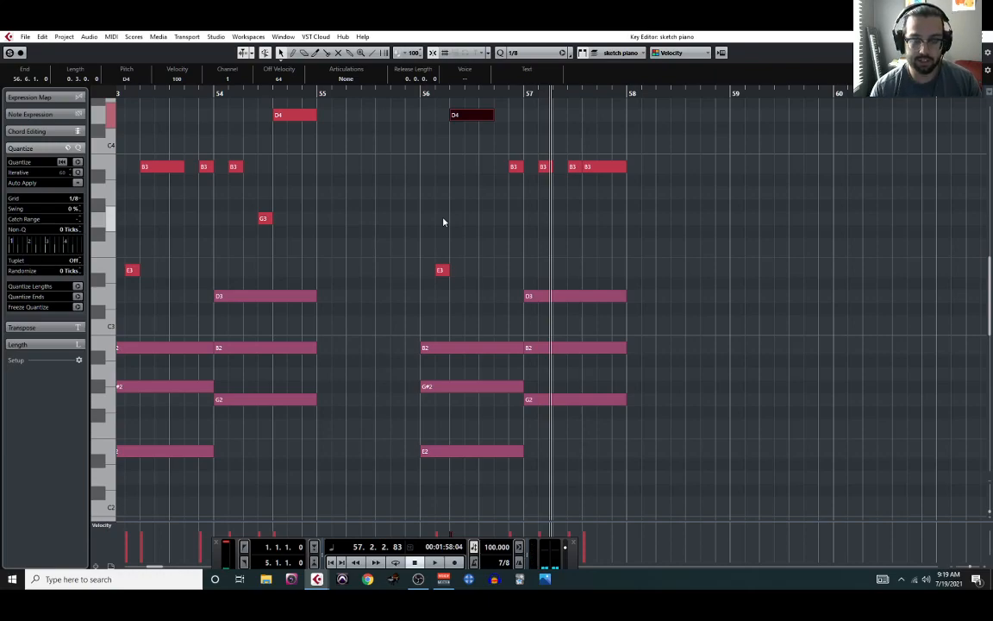
# - Leave the Key Editor, select the sketch piano track and open the Score Editor for it
pyautogui.click(988, 36)
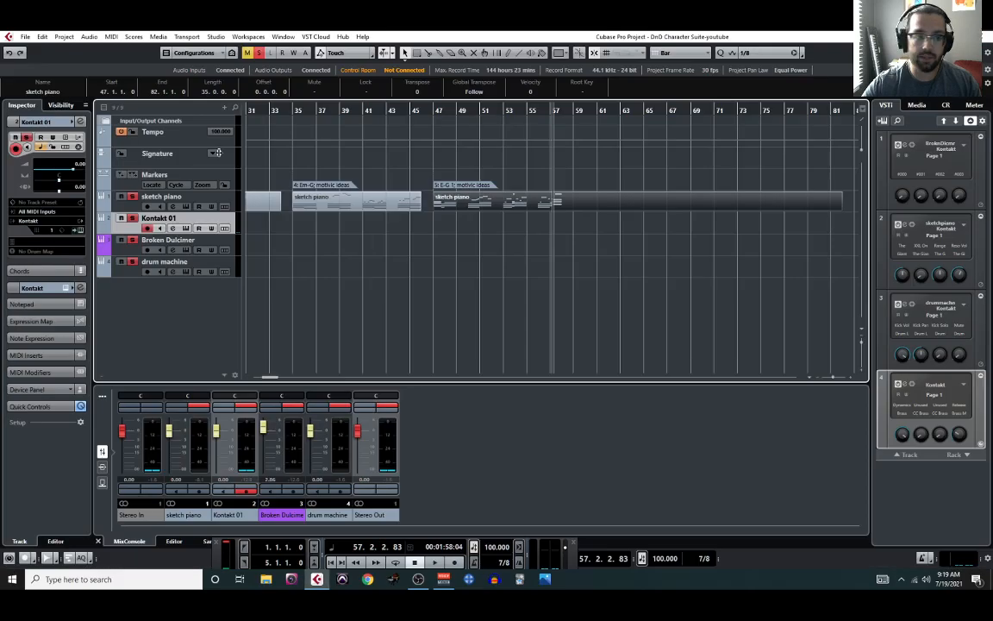
pyautogui.click(236, 200)
pyautogui.click(126, 38)
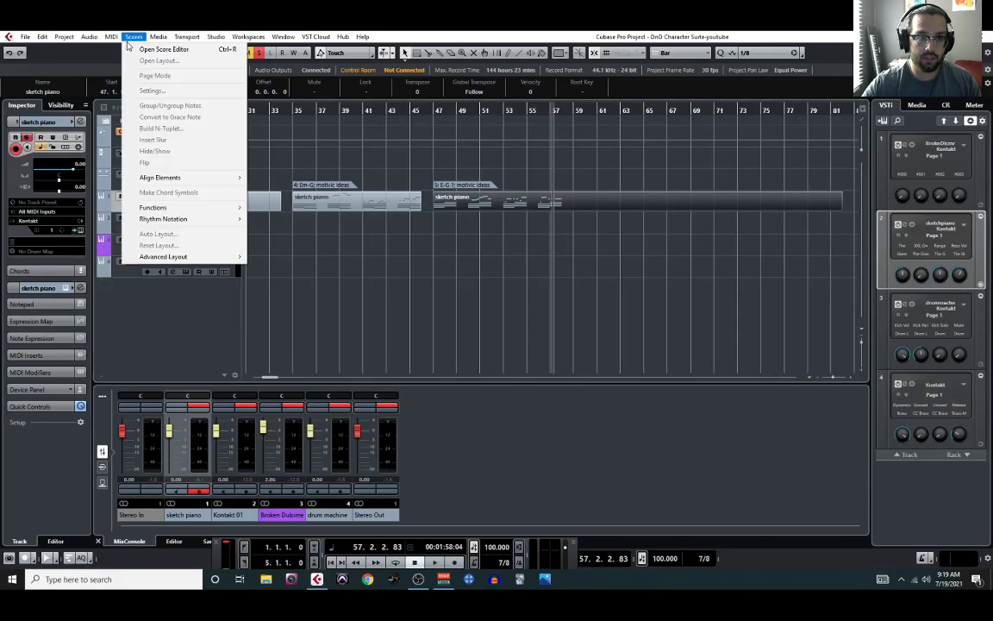
pyautogui.click(128, 50)
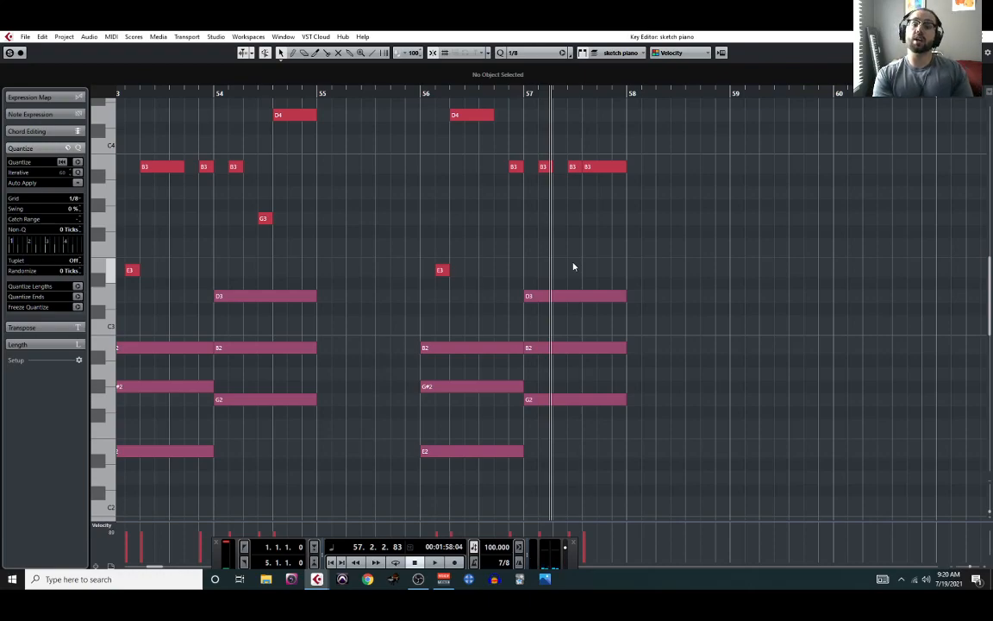
# - Lower the long D4 note in bar 56 to G#3
pyautogui.scroll(2, 573, 266)
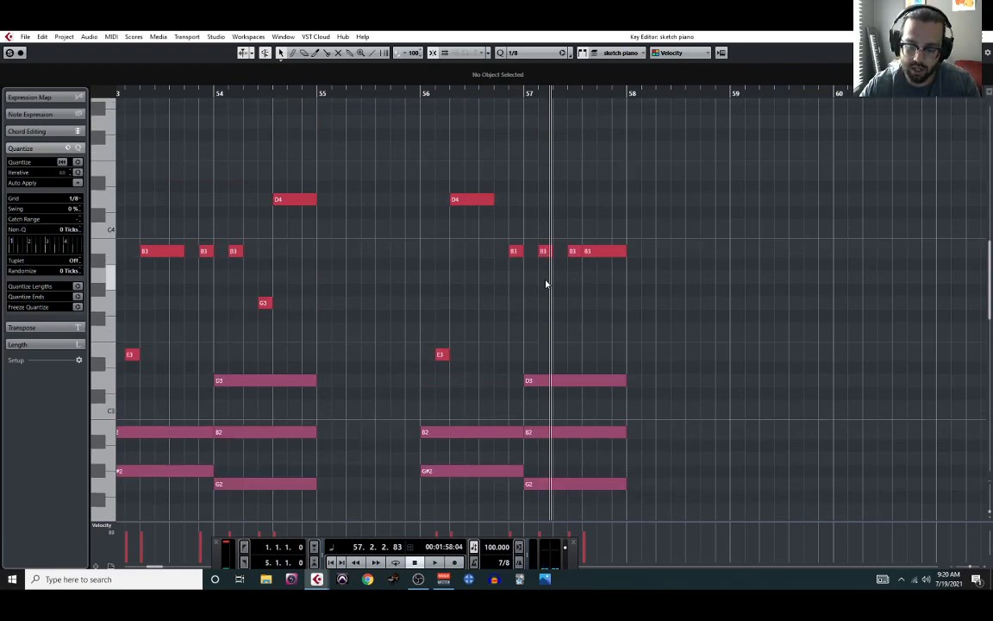
pyautogui.click(472, 203)
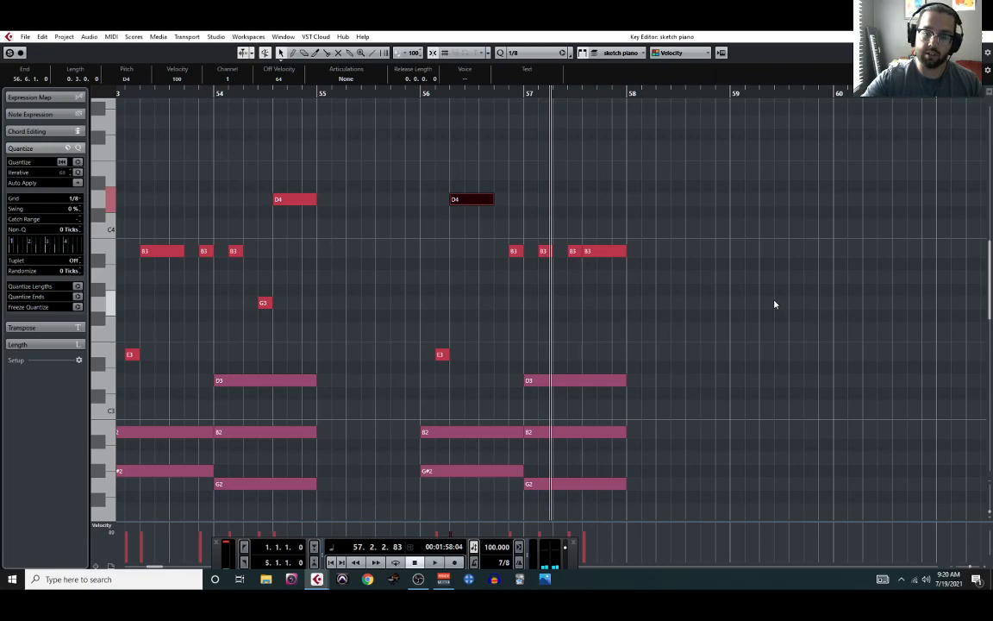
pyautogui.press('Down')
pyautogui.press('Down')
pyautogui.press('Down')
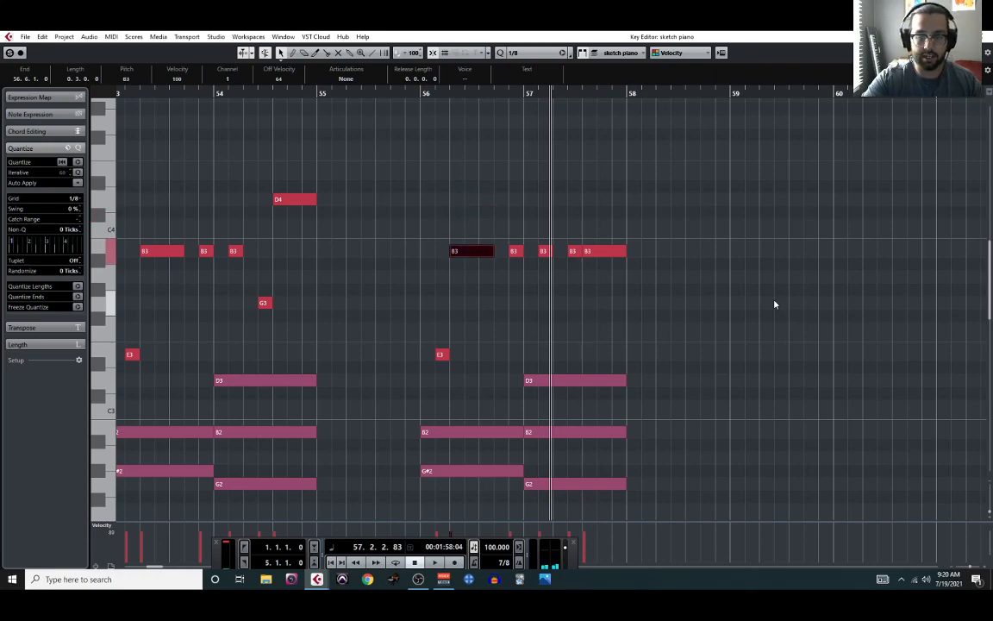
pyautogui.press('Down')
pyautogui.press('Down')
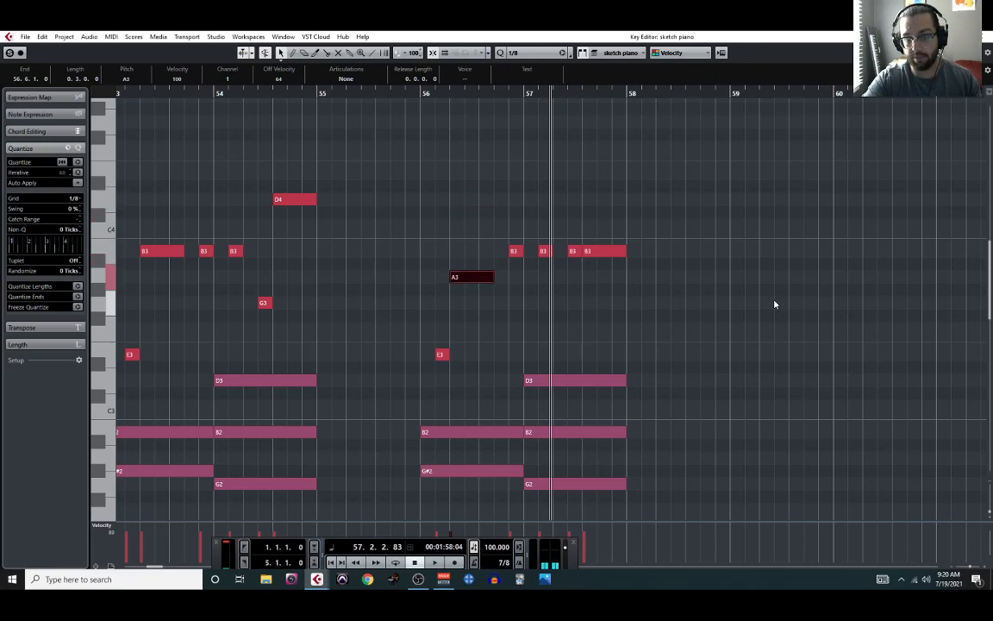
pyautogui.press('Down')
pyautogui.press('Down')
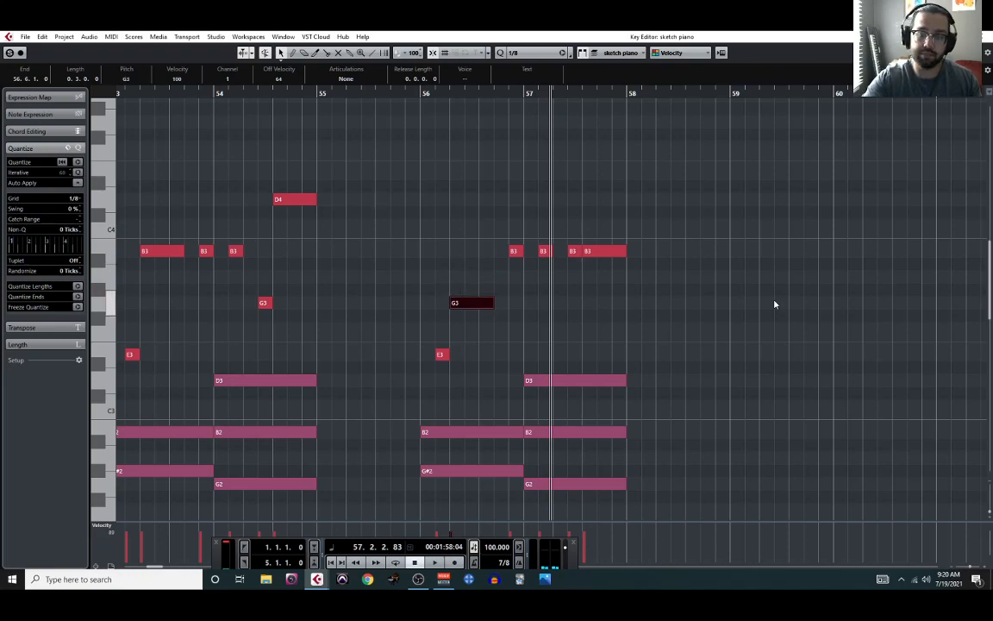
pyautogui.press('Up')
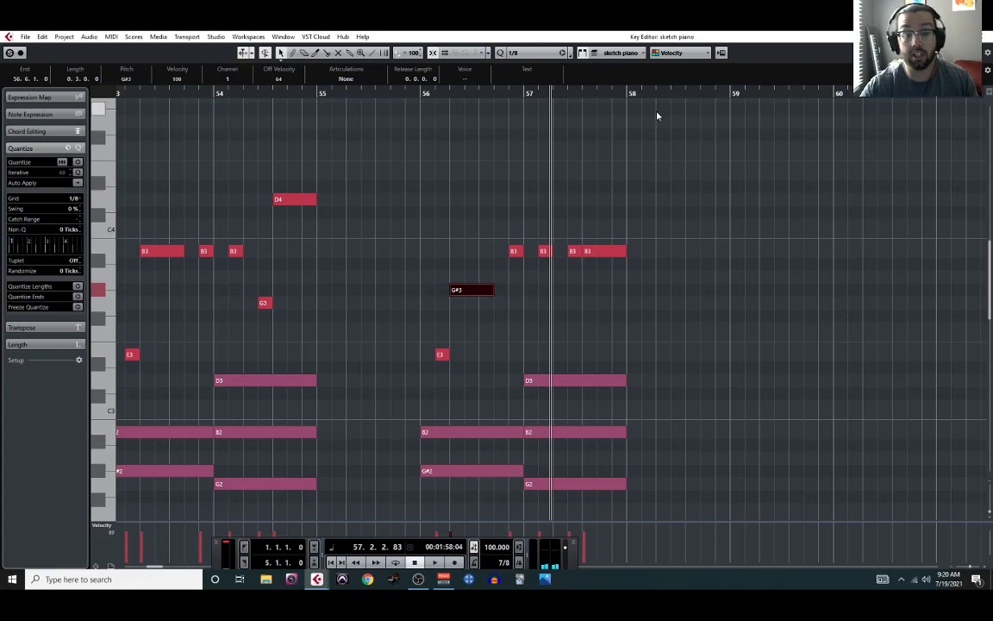
# - Play from bar 56 into bar 57 to hear the G#3 against the chords
pyautogui.click(421, 91)
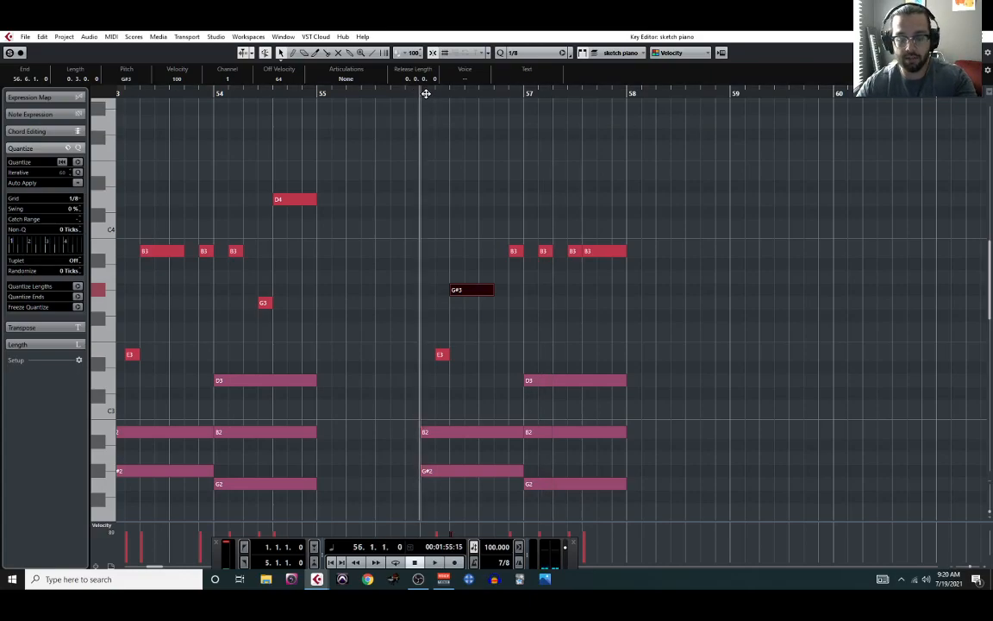
pyautogui.press('space')
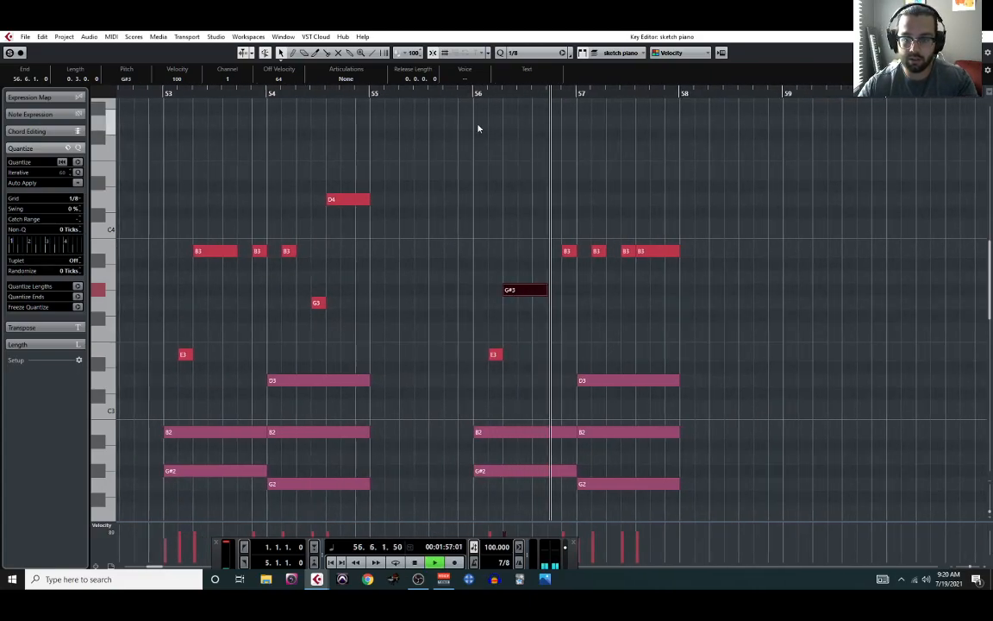
pyautogui.press('space')
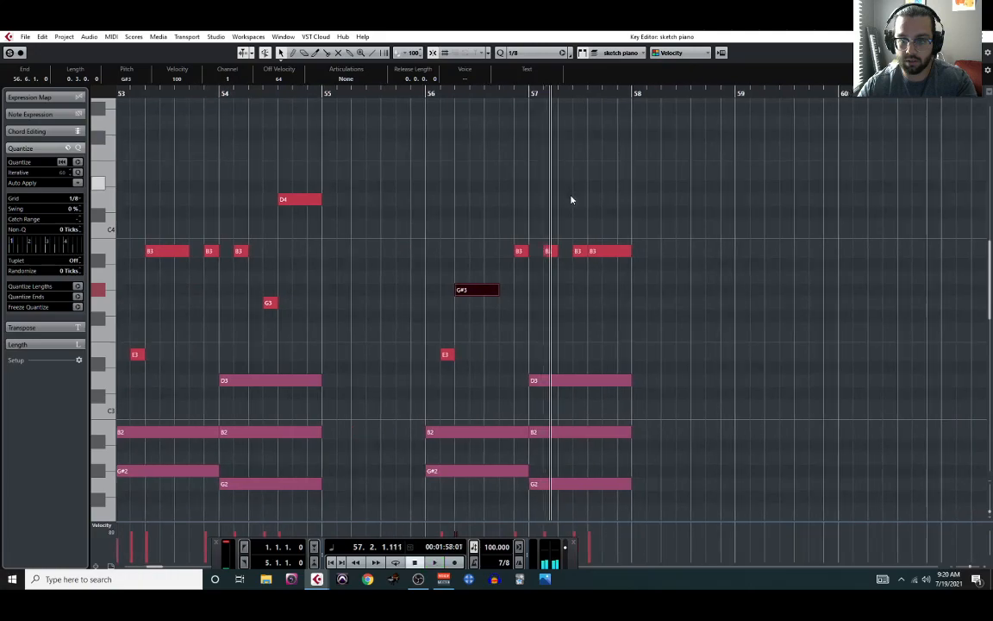
# - Raise the first B3 in bar 57 to D4 and the following short B3 to C4
pyautogui.click(552, 252)
pyautogui.press('Up')
pyautogui.press('Up')
pyautogui.press('Up')
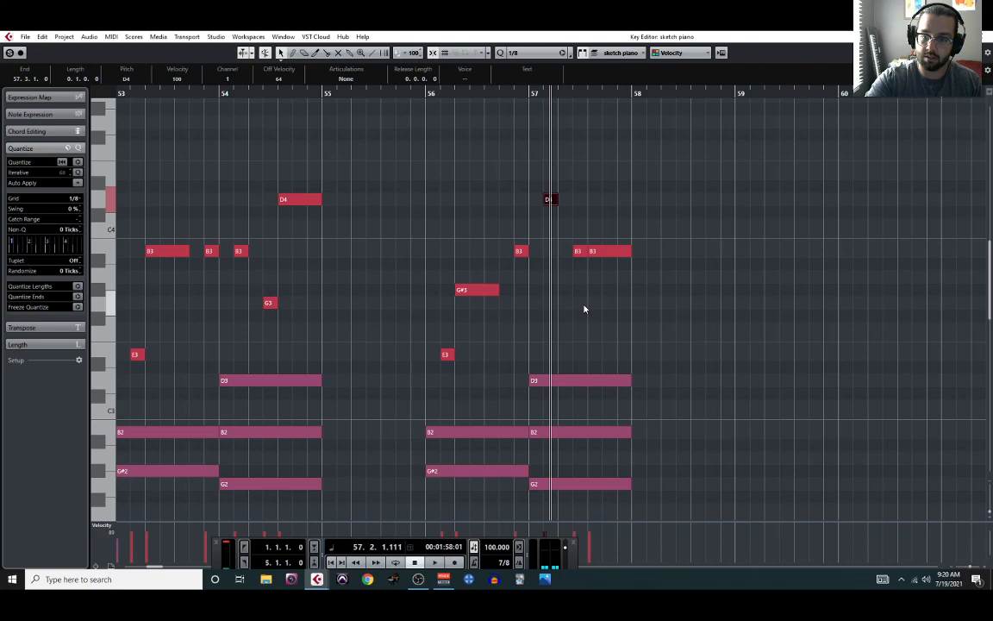
pyautogui.press('Right')
pyautogui.press('Up')
pyautogui.press('Right')
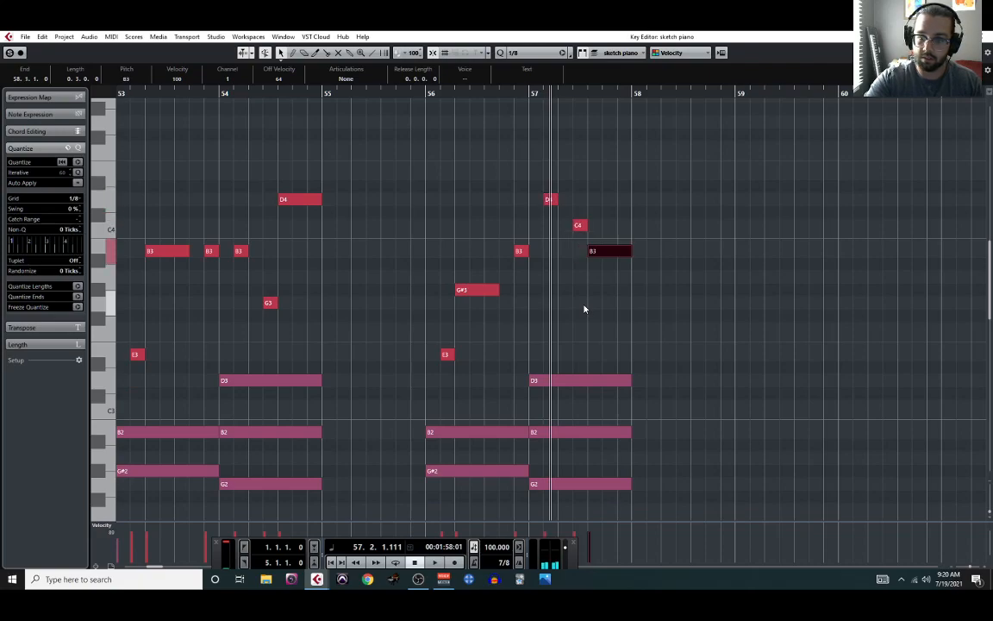
# - Play the complete phrase in bars 56 and 57
pyautogui.click(426, 93)
pyautogui.press('space')
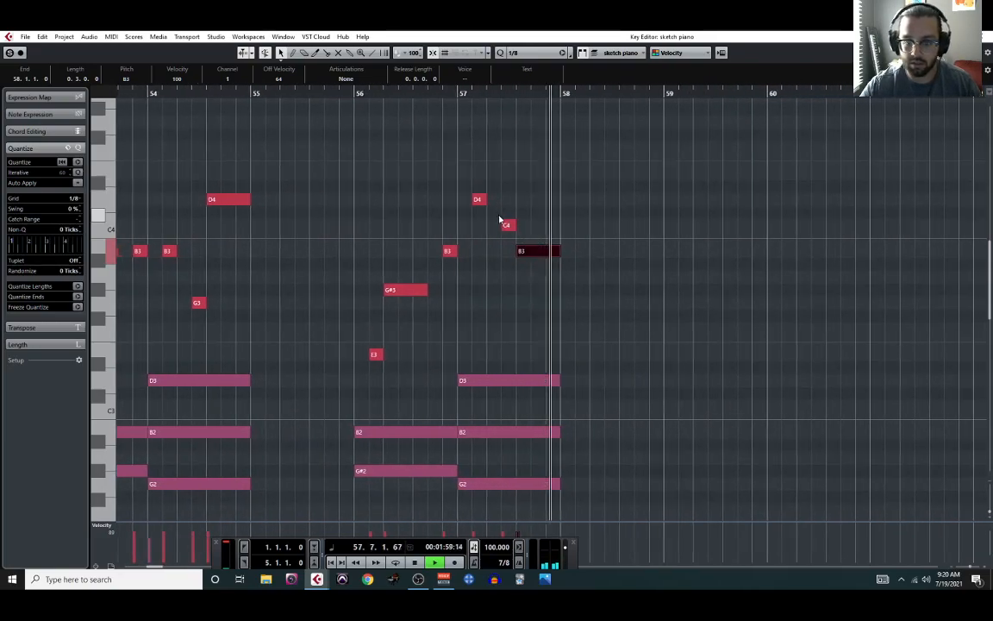
pyautogui.press('space')
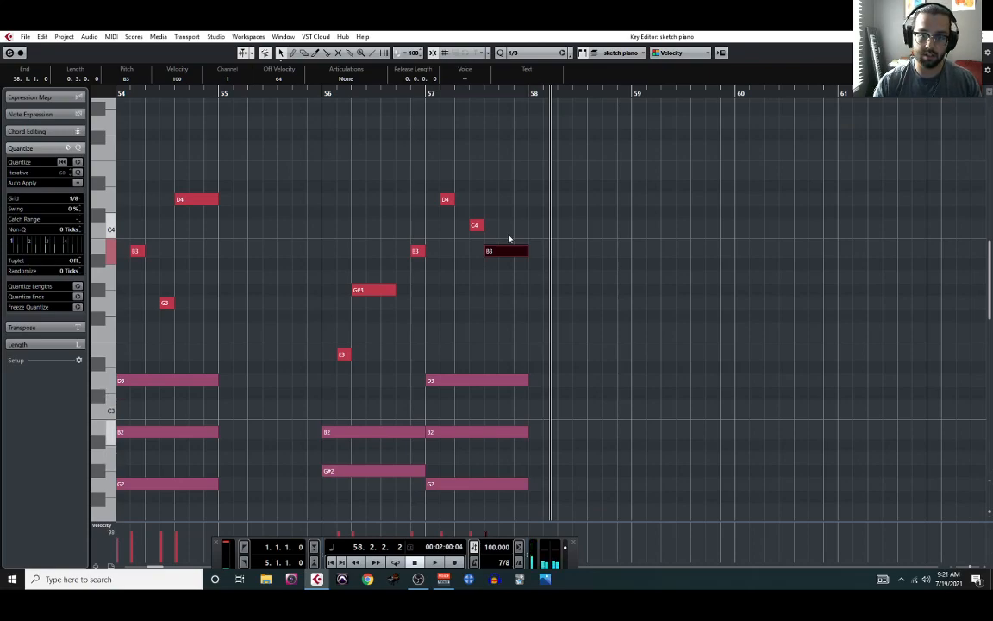
# - Play all four melodic ideas from just before bar 47 through the end of bar 57
pyautogui.scroll(-5, 417, 319)
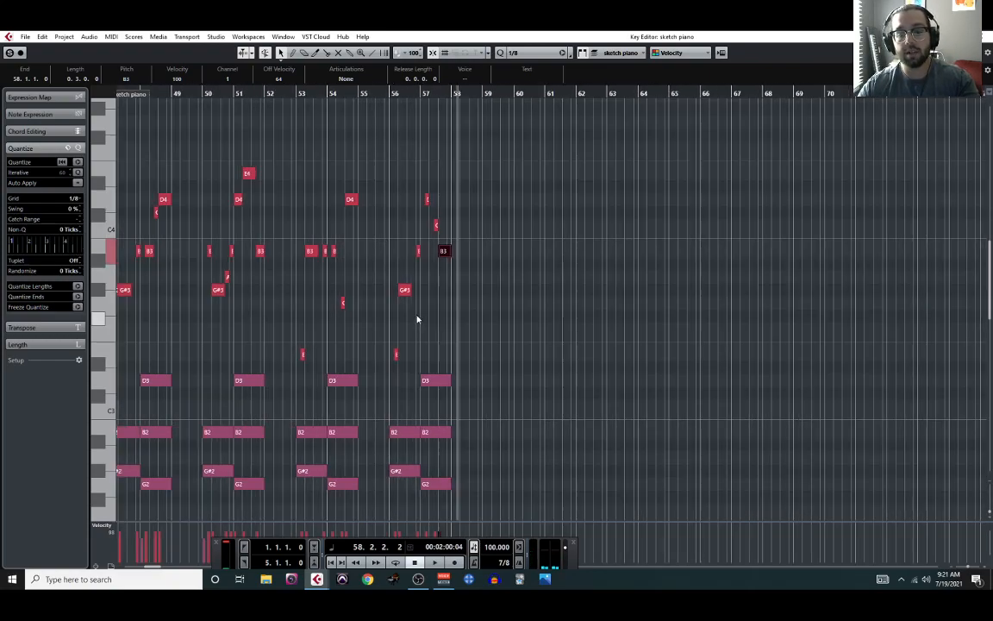
pyautogui.hscroll(-3, 392, 319)
pyautogui.click(278, 95)
pyautogui.scroll(-1, 410, 277)
pyautogui.scroll(1, 595, 311)
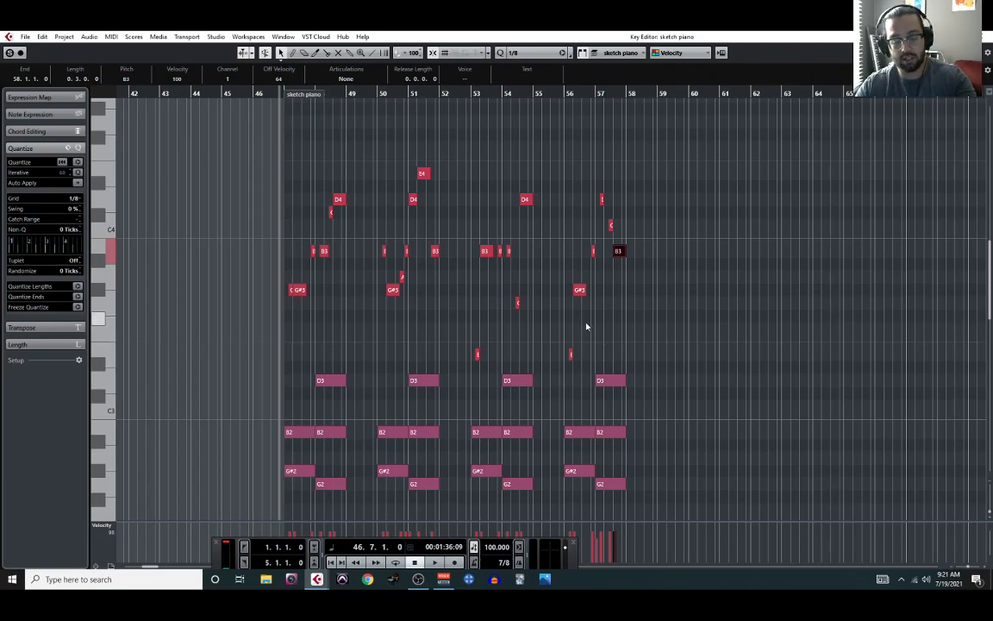
pyautogui.press('space')
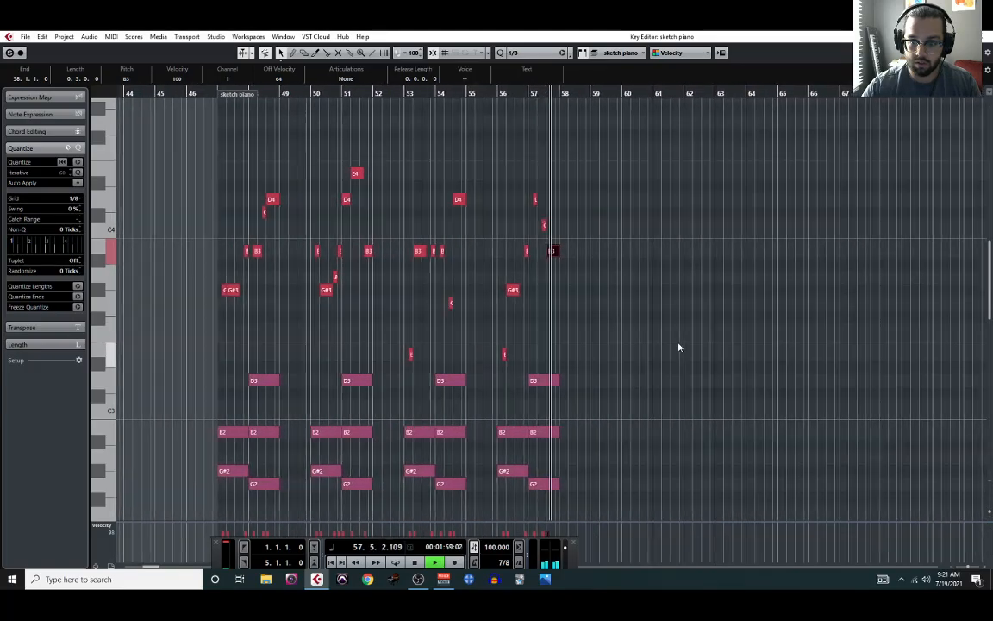
pyautogui.press('space')
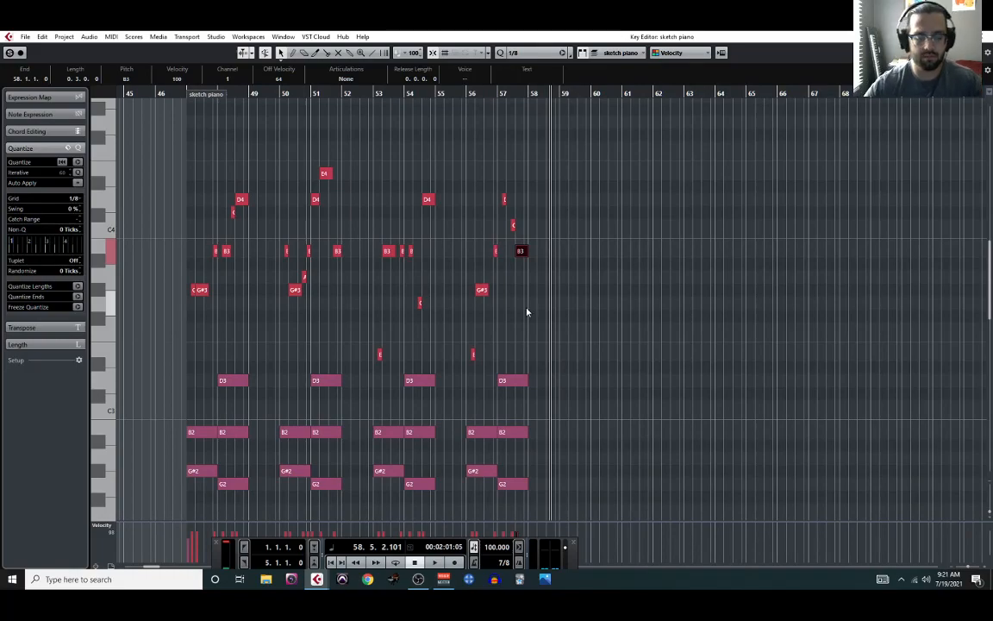
# - In the project, split the sketch piano part at bars 58 and 59 and delete the one-bar segment between the cuts
pyautogui.scroll(3, 565, 298)
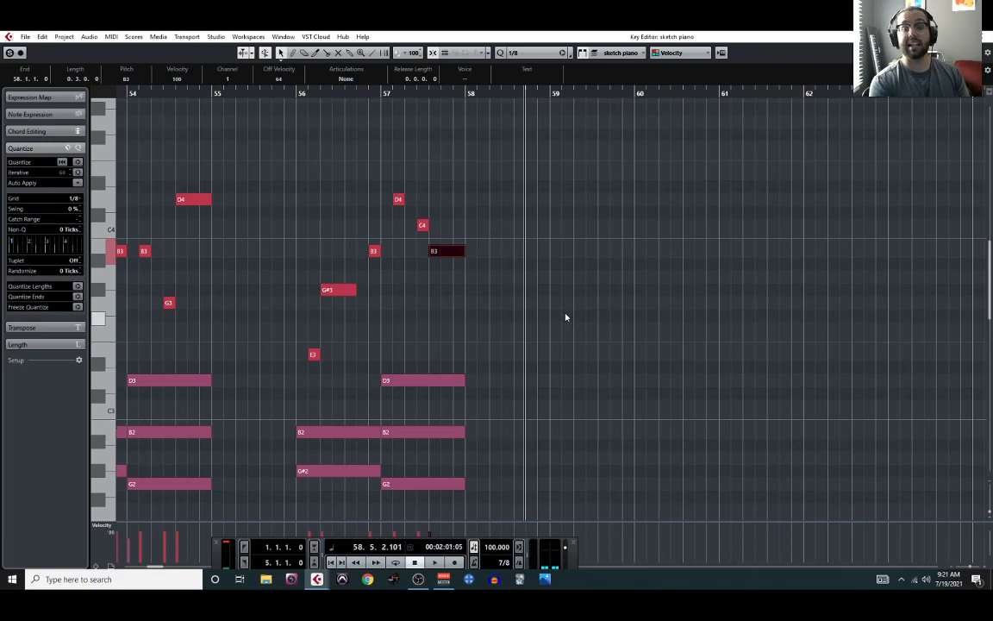
pyautogui.click(982, 37)
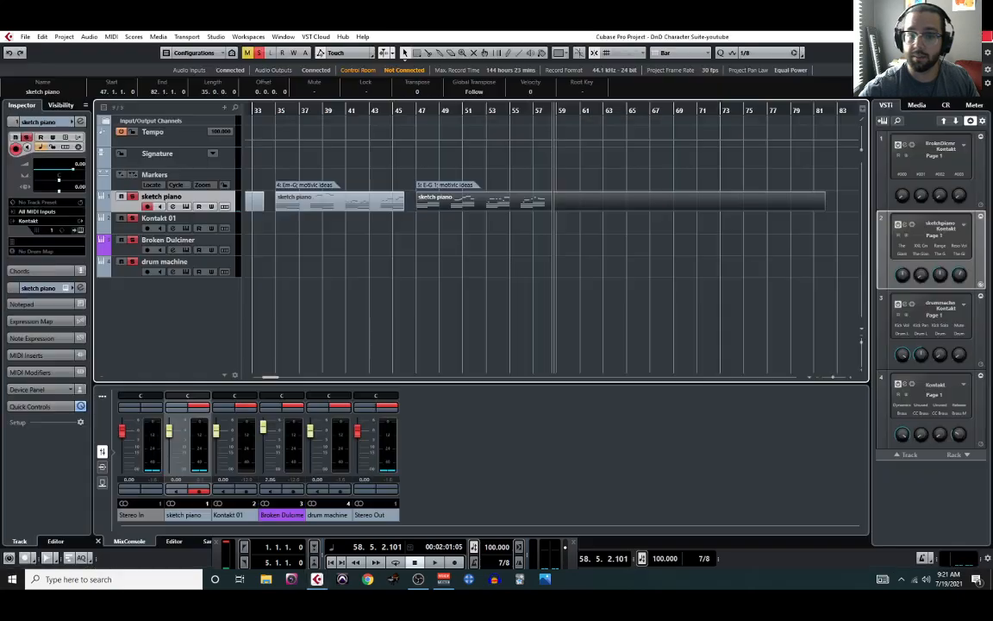
pyautogui.rightClick(571, 245)
pyautogui.click(610, 238)
pyautogui.scroll(3, 583, 235)
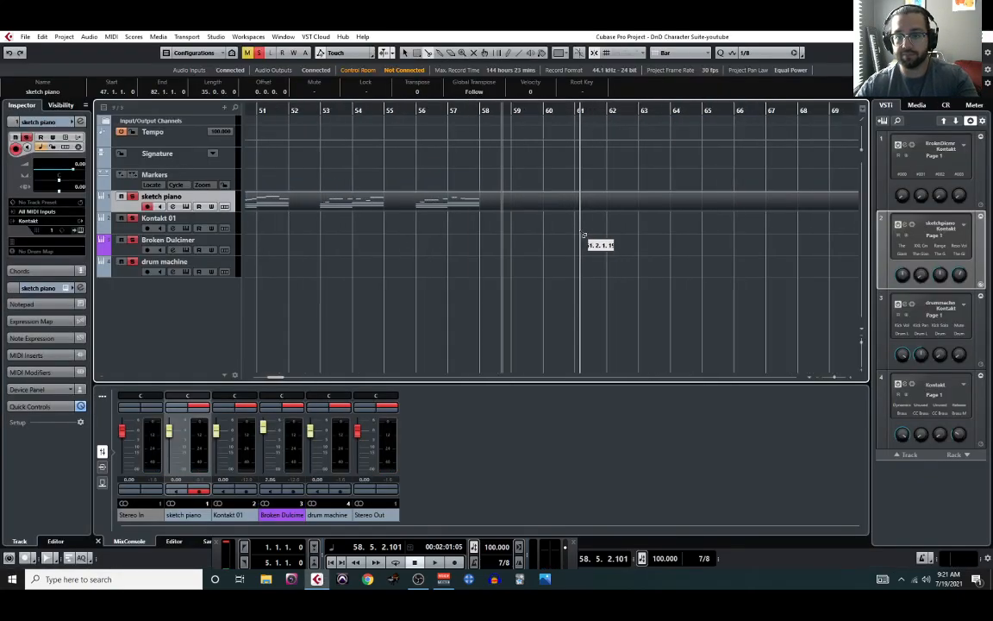
pyautogui.click(483, 205)
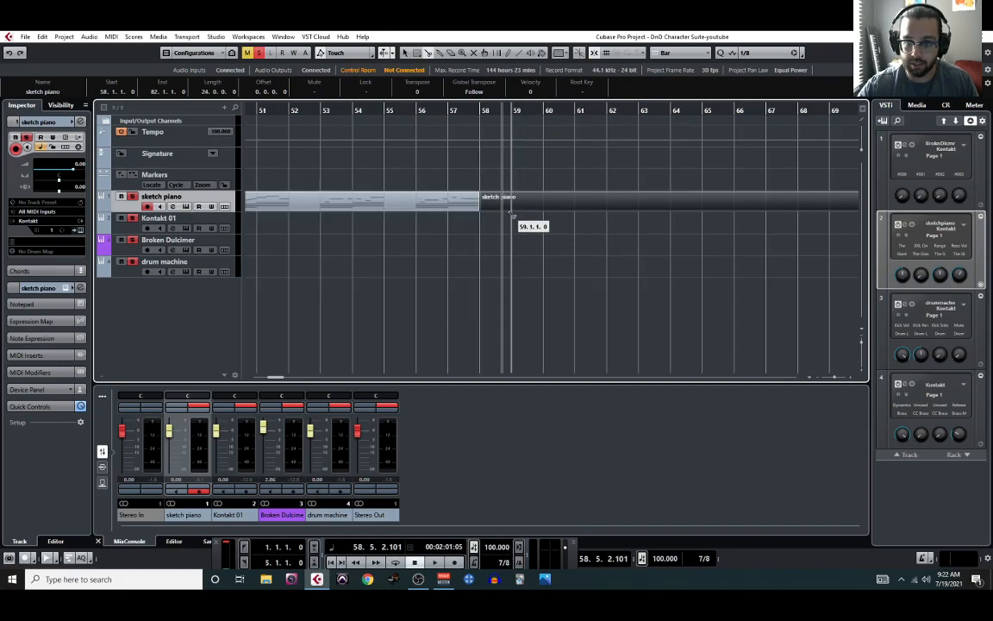
pyautogui.click(511, 214)
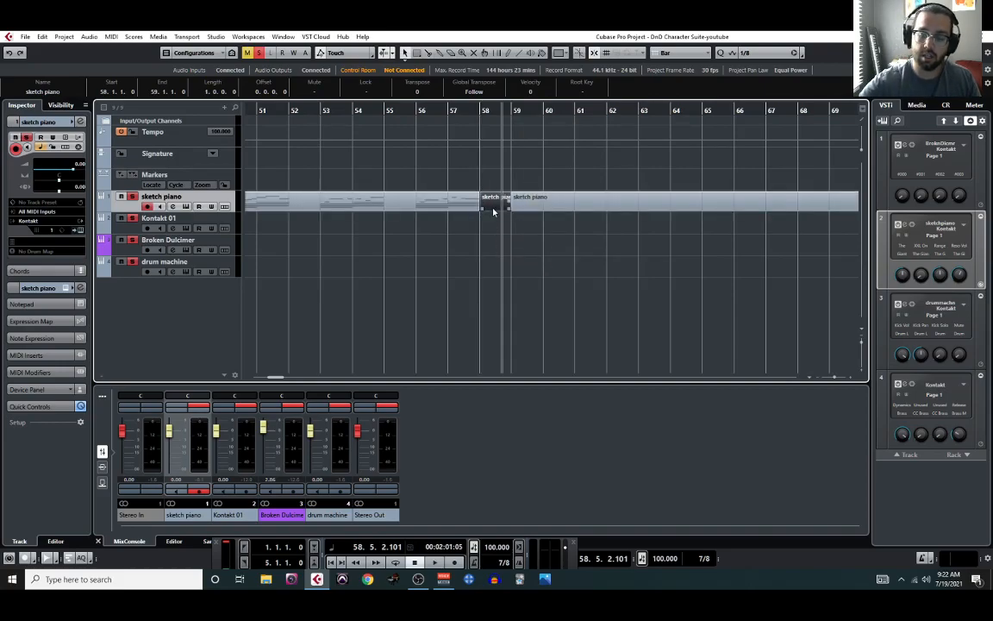
pyautogui.press('Delete')
pyautogui.scroll(-3, 388, 271)
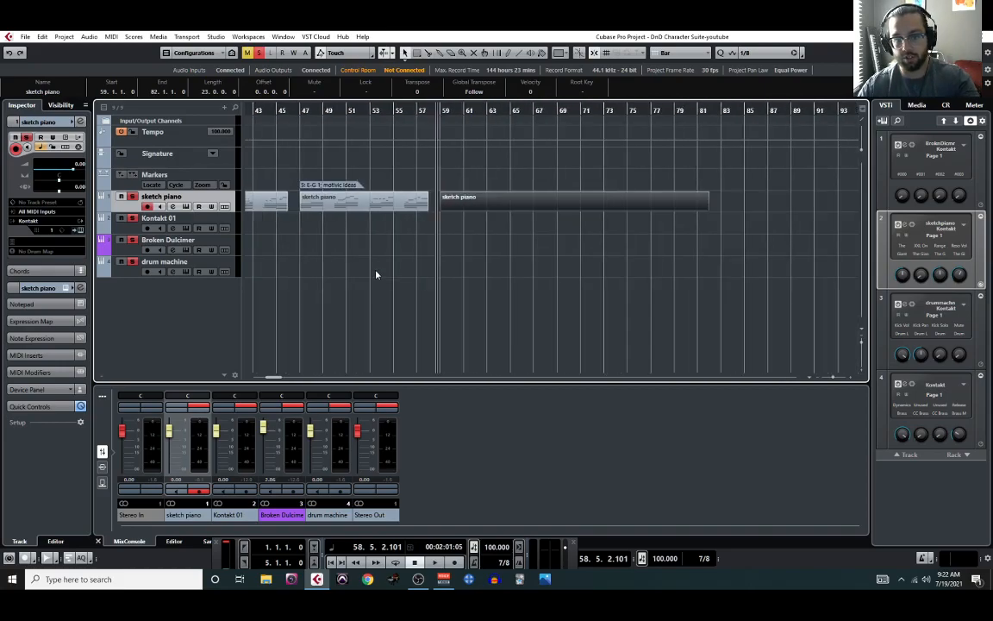
# - Open the sketch piano part at bar 19 in the Key Editor and copy the rhythm and chords of bars 23 and 24
pyautogui.hscroll(-4, 378, 273)
pyautogui.scroll(-3, 372, 267)
pyautogui.click(332, 209)
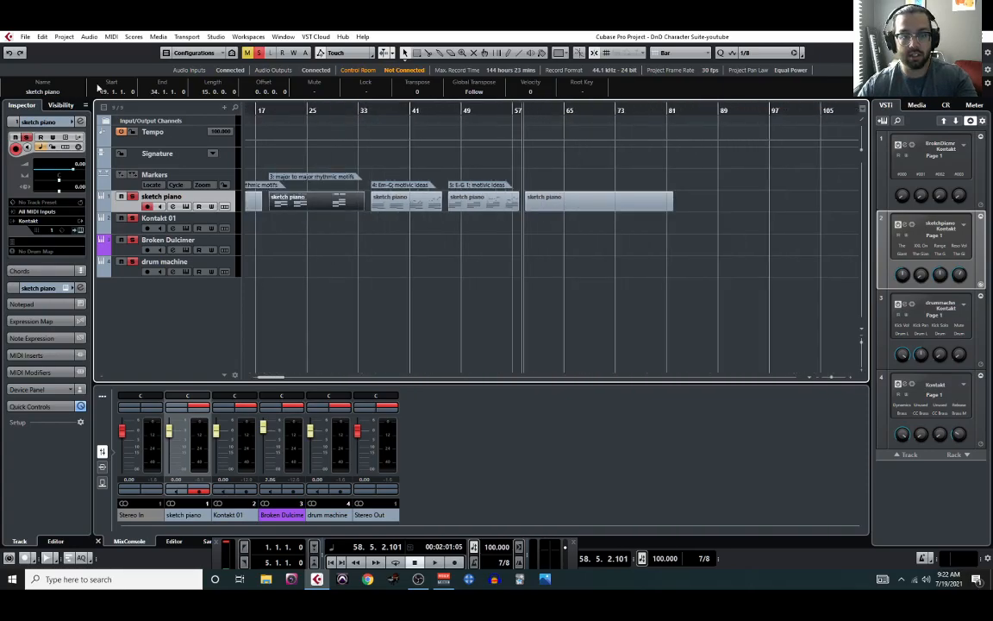
pyautogui.click(111, 36)
pyautogui.click(129, 46)
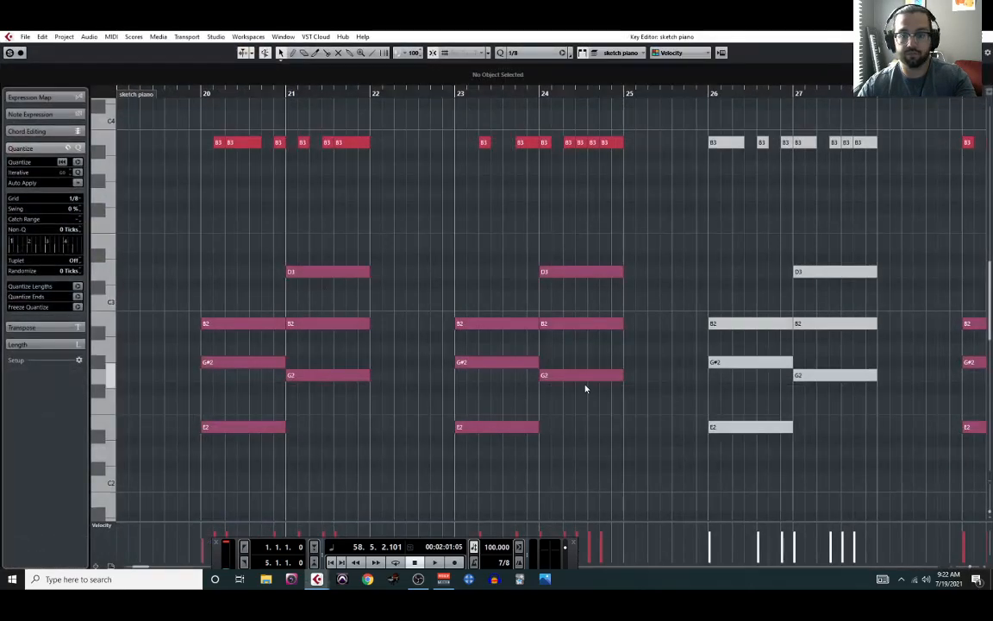
pyautogui.scroll(-2, 512, 303)
pyautogui.scroll(2, 370, 199)
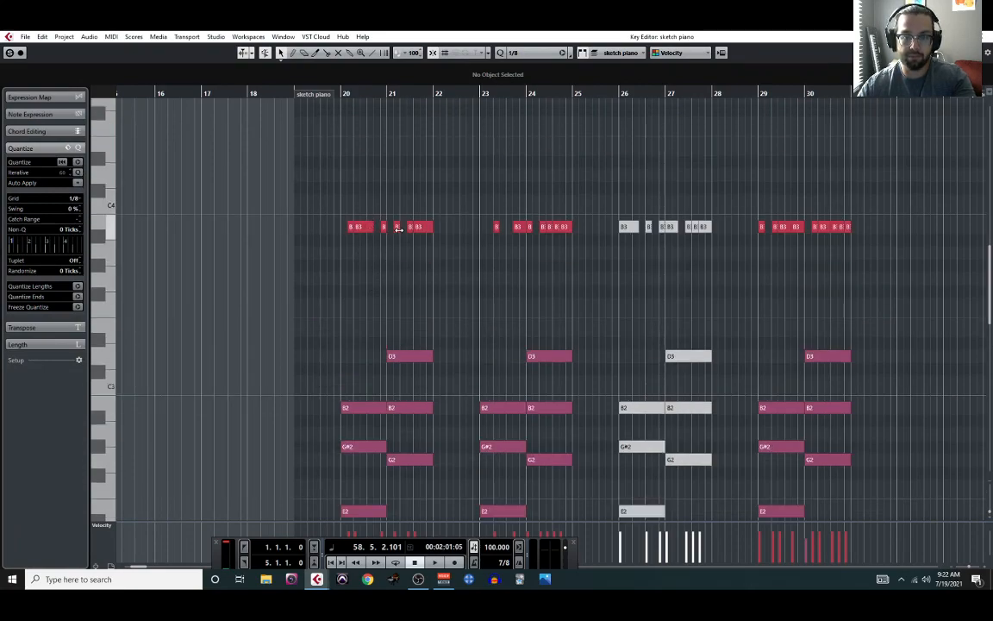
pyautogui.scroll(-2, 504, 251)
pyautogui.moveTo(480, 126); pyautogui.dragTo(596, 463)
pyautogui.press('Return')
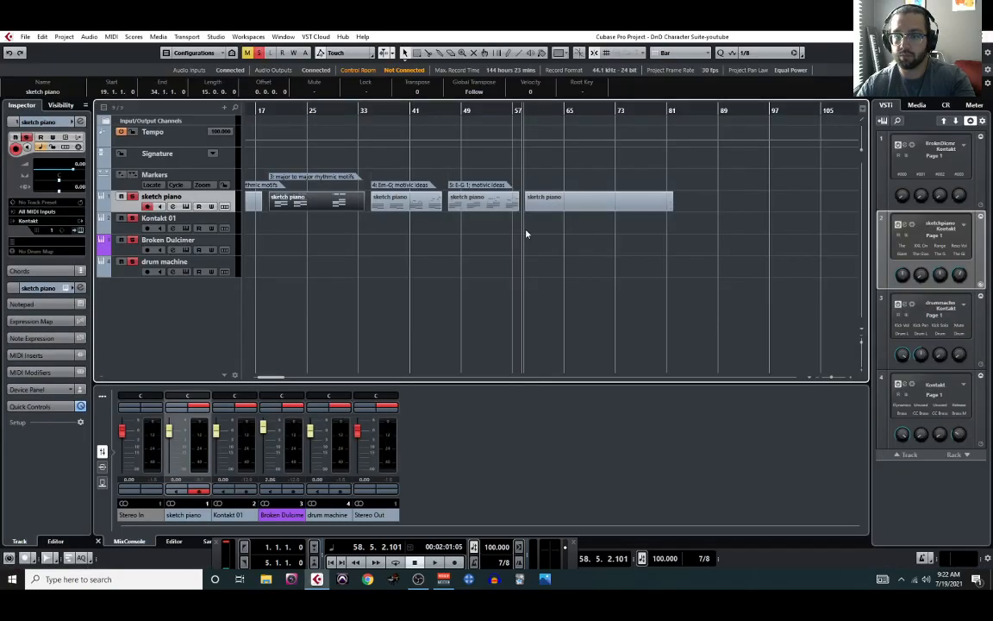
# - Add a marker at bar 59 and describe it as "E-G 2; motivic ideas"
pyautogui.scroll(3, 550, 209)
pyautogui.rightClick(503, 198)
pyautogui.click(619, 196)
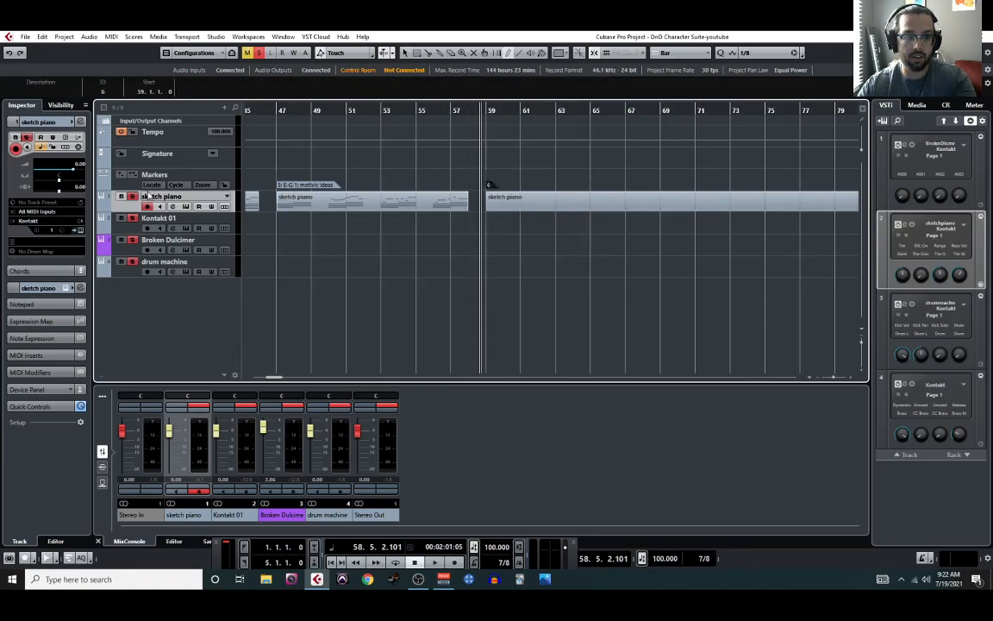
pyautogui.click(128, 183)
pyautogui.click(38, 194)
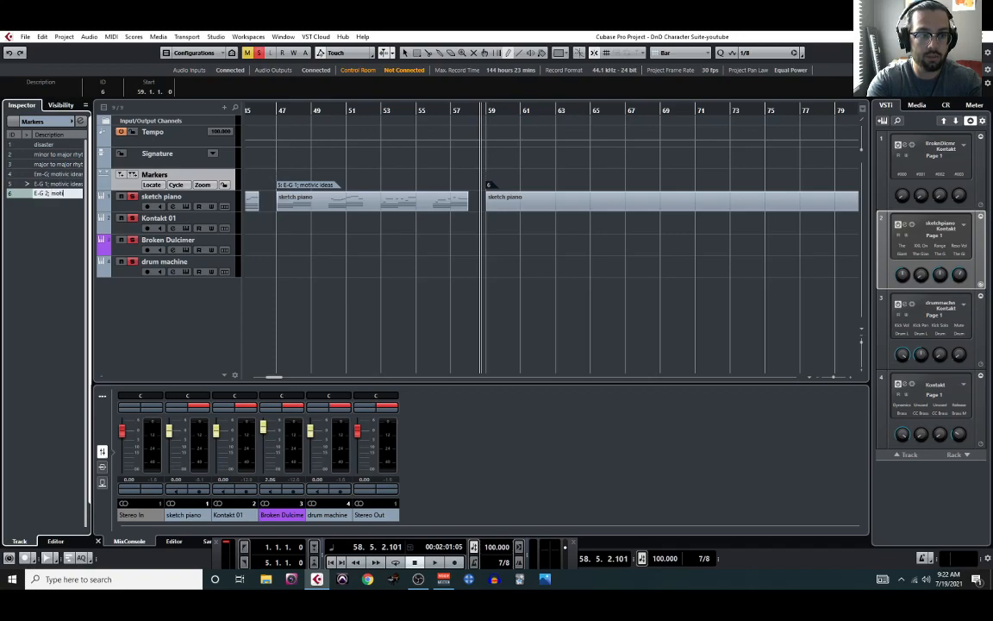
pyautogui.write('E-G 2: motivic ideas')
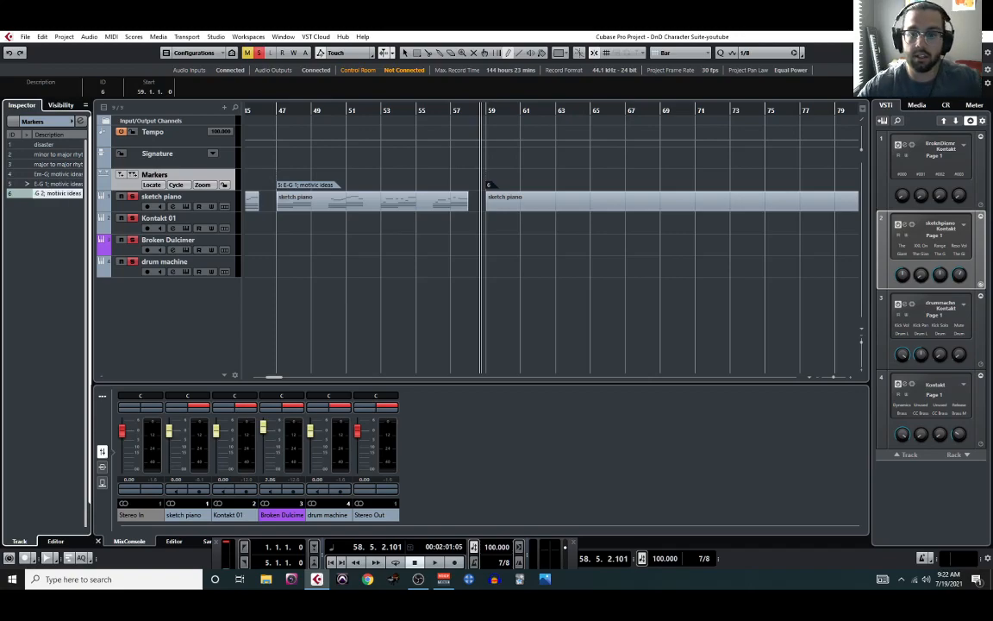
pyautogui.press('Return')
# - Open the empty sketch piano part at bar 59 in the Key Editor and paste the copied phrase at bars 59, 62, 65 and 68
pyautogui.click(521, 206)
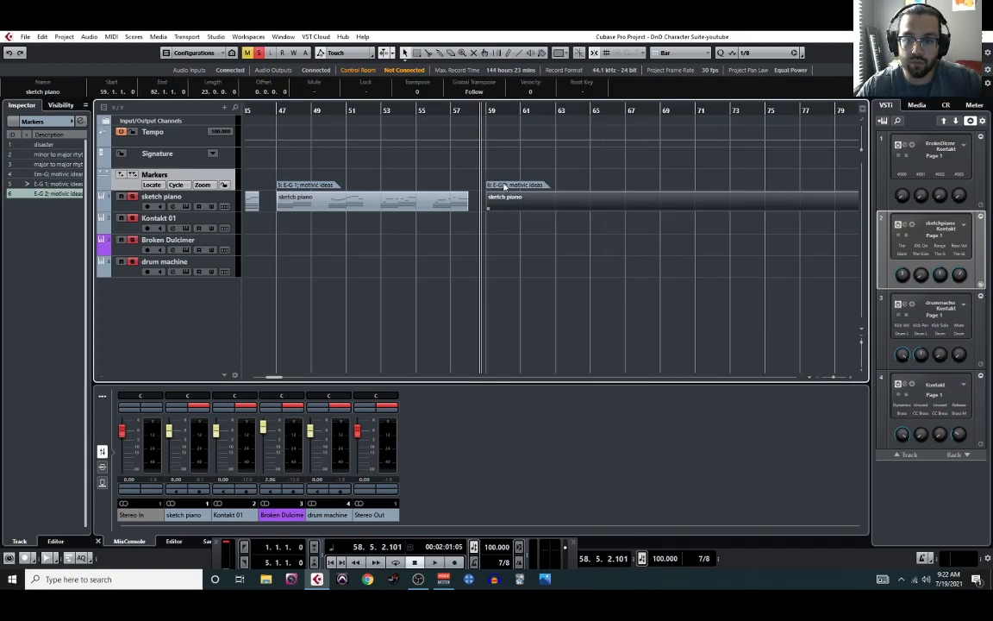
pyautogui.click(112, 36)
pyautogui.click(125, 44)
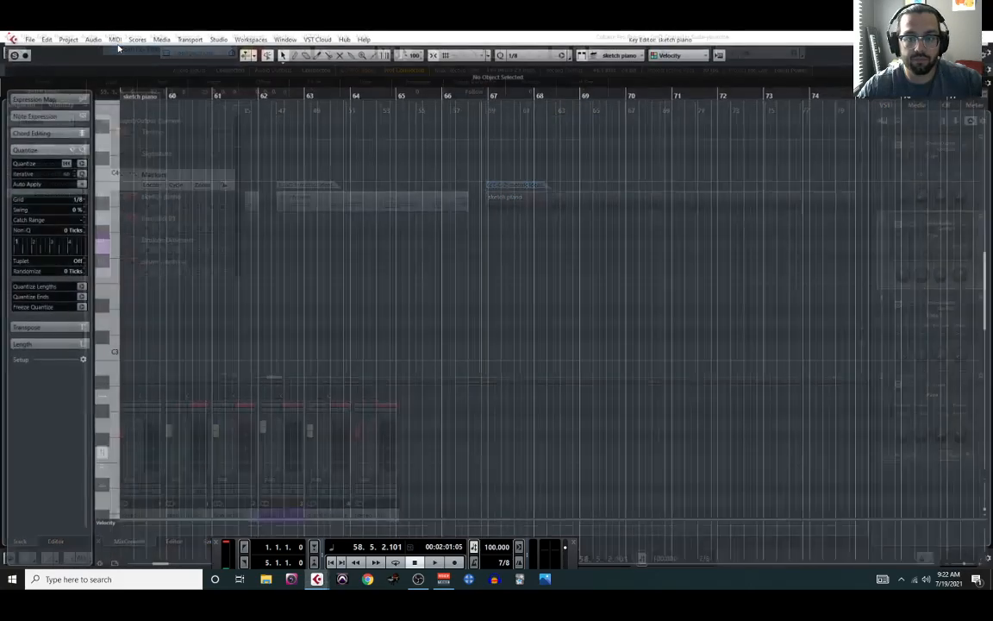
pyautogui.scroll(2, 221, 285)
pyautogui.hscroll(-3, 223, 277)
pyautogui.click(377, 93)
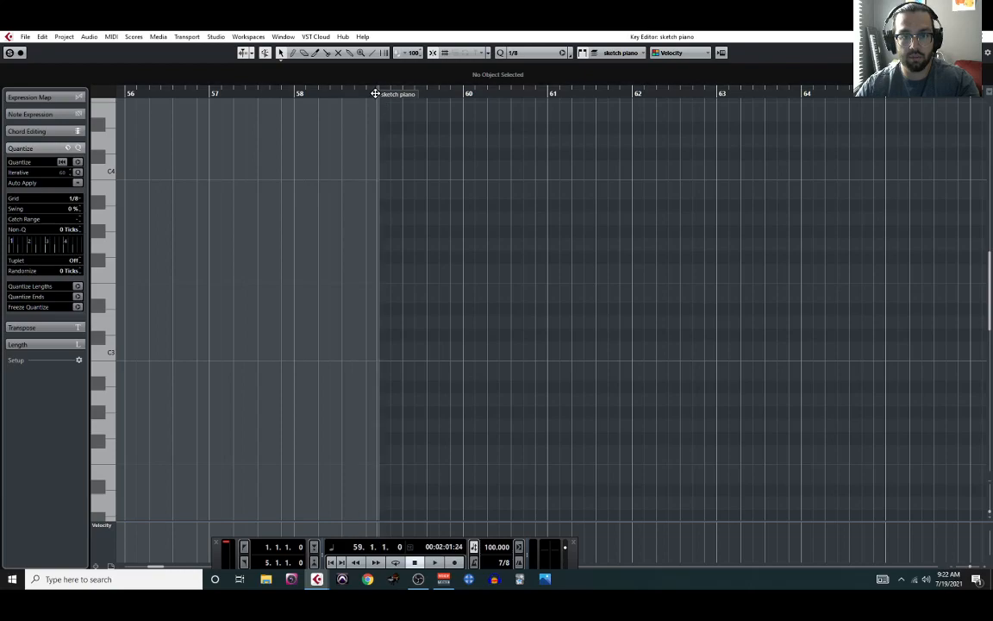
pyautogui.hotkey('ctrl', 'v')
pyautogui.click(635, 94)
pyautogui.hotkey('ctrl', 'v')
pyautogui.click(714, 93)
pyautogui.hotkey('ctrl', 'v')
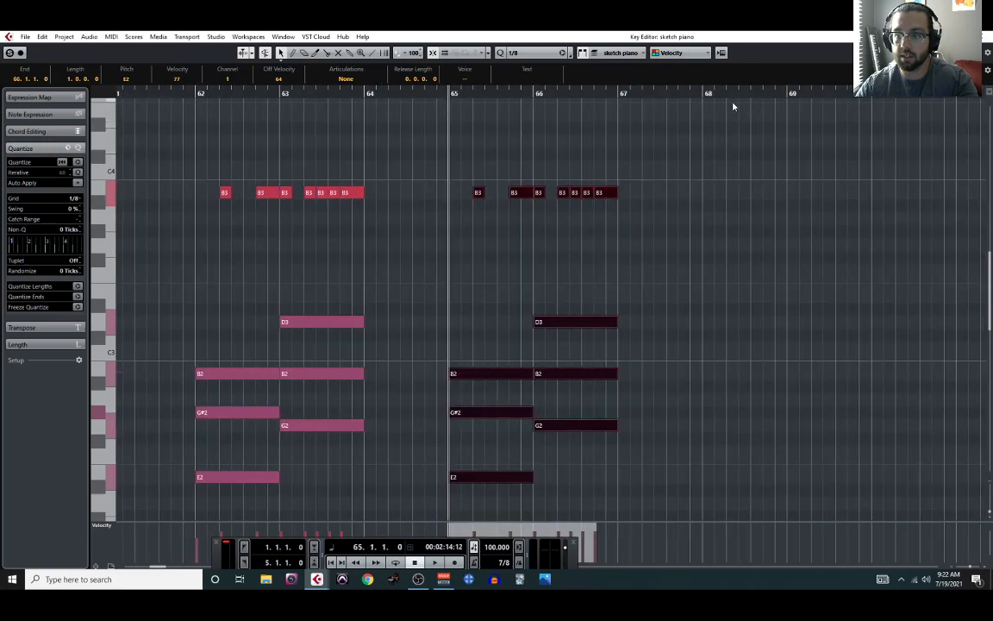
pyautogui.click(707, 93)
pyautogui.hotkey('ctrl', 'v')
pyautogui.scroll(-3, 631, 249)
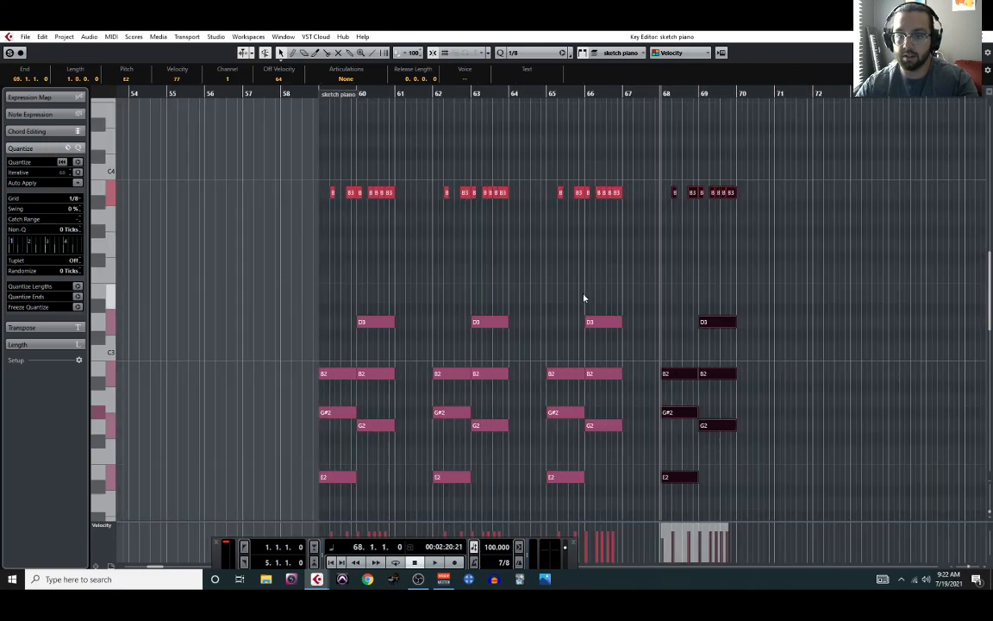
pyautogui.scroll(-1, 463, 322)
pyautogui.scroll(1, 460, 327)
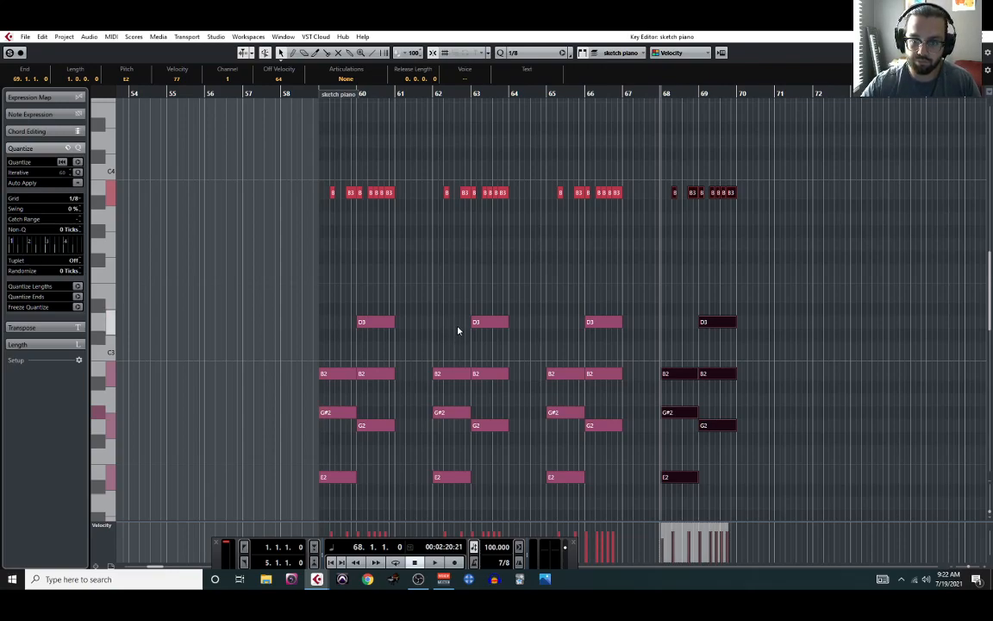
# - Open the parts at bars 47 and 59 together in the Key Editor and compare the finished motifs with the new phrases
pyautogui.click(987, 37)
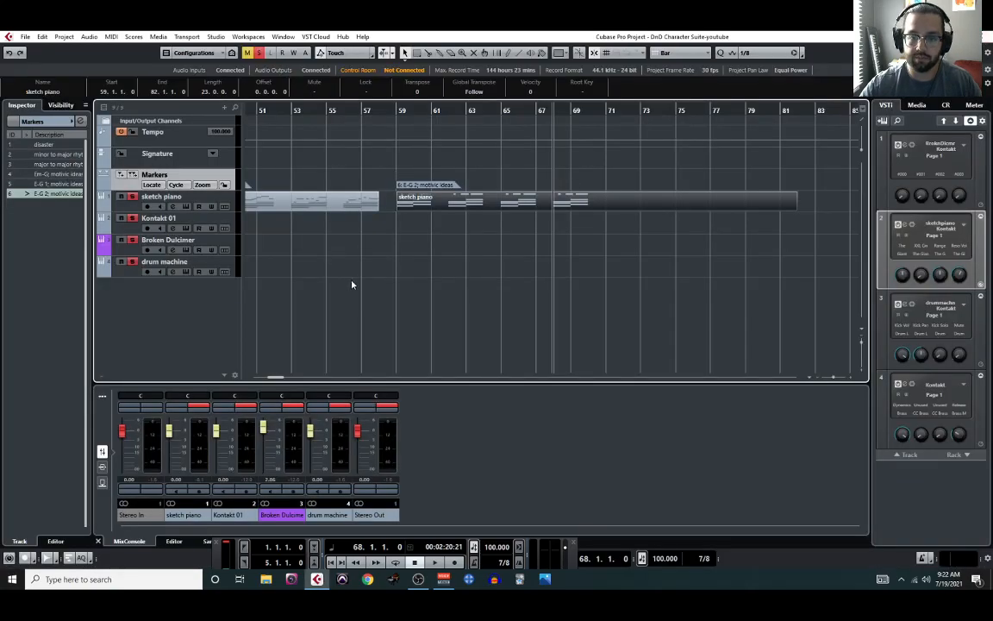
pyautogui.hscroll(-3, 369, 263)
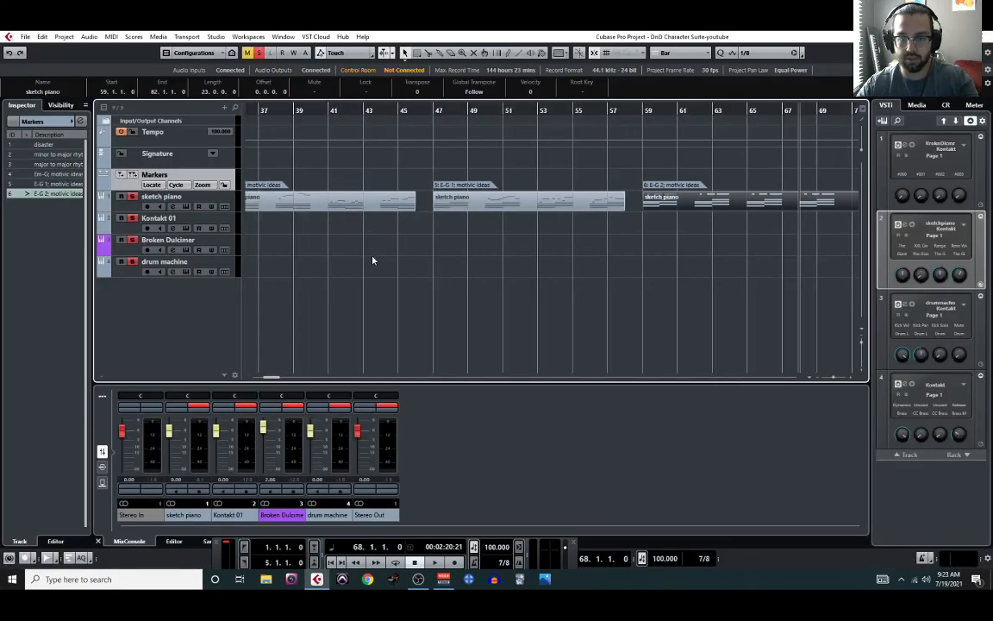
pyautogui.click(472, 212)
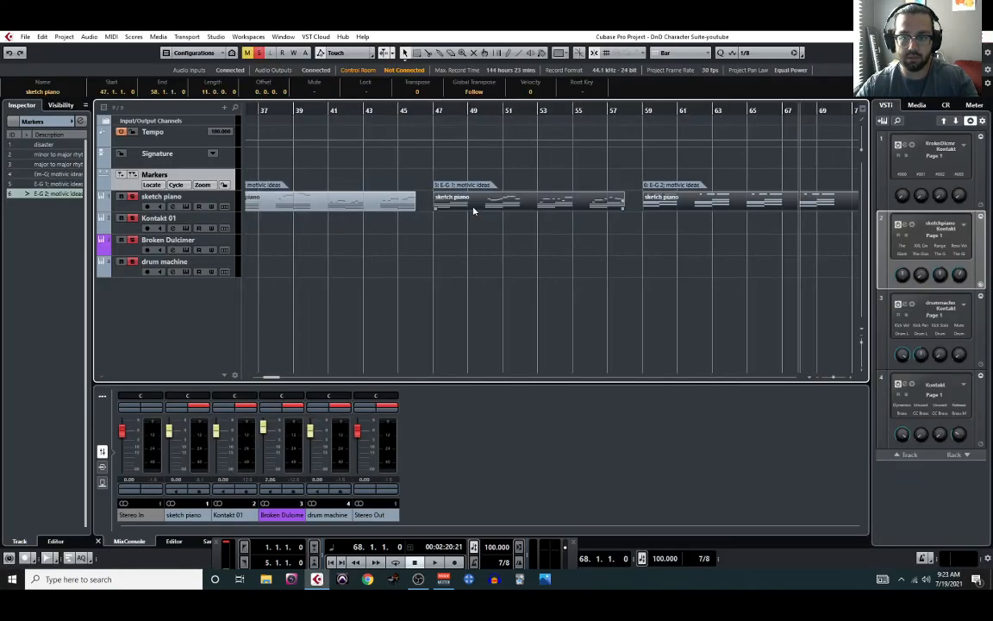
pyautogui.click(112, 37)
pyautogui.click(129, 49)
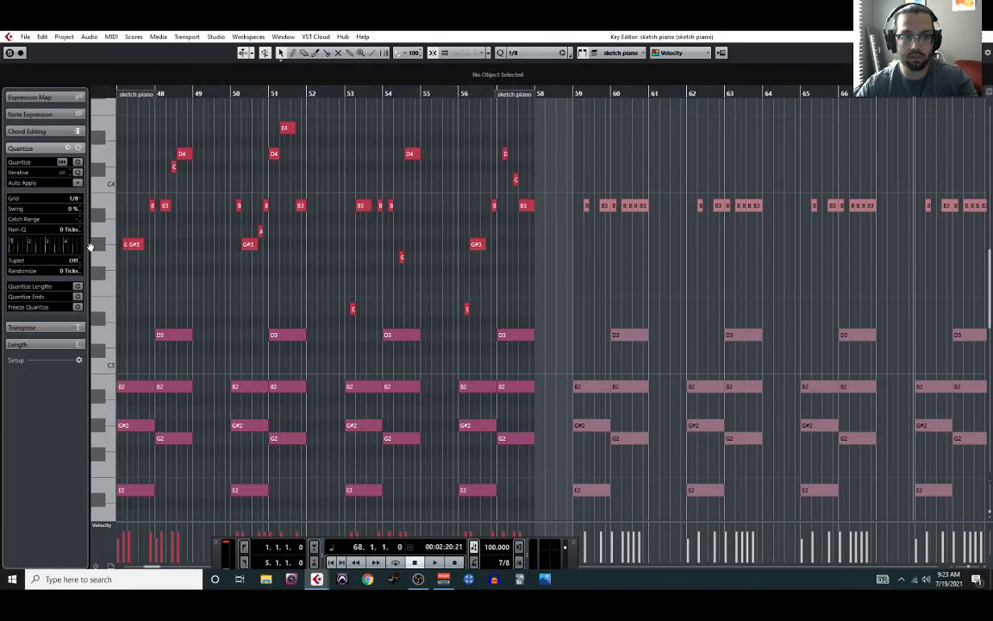
pyautogui.hscroll(-5, 261, 272)
pyautogui.scroll(2, 388, 258)
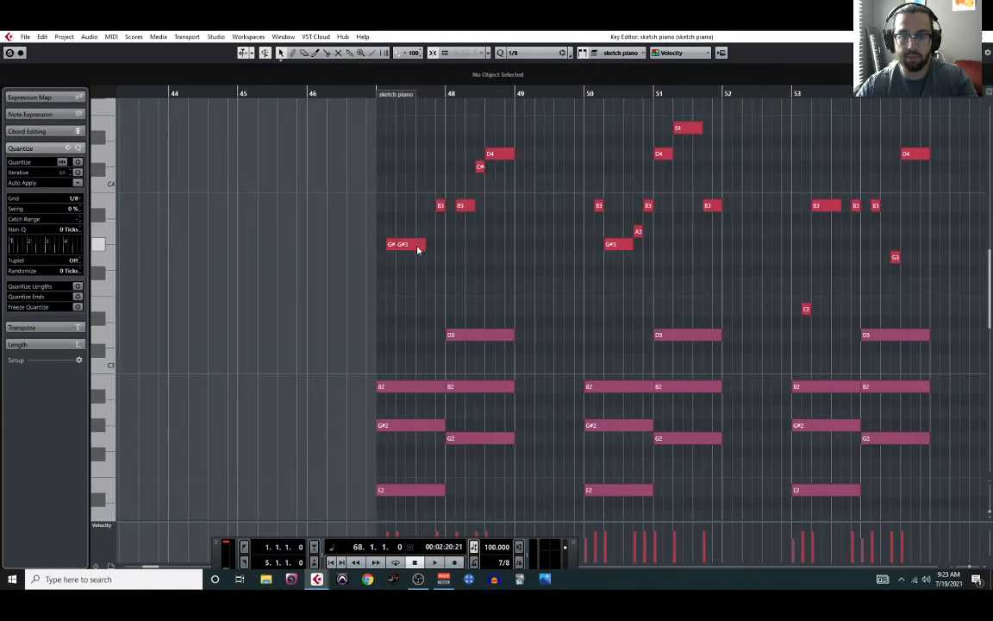
pyautogui.hscroll(8, 469, 277)
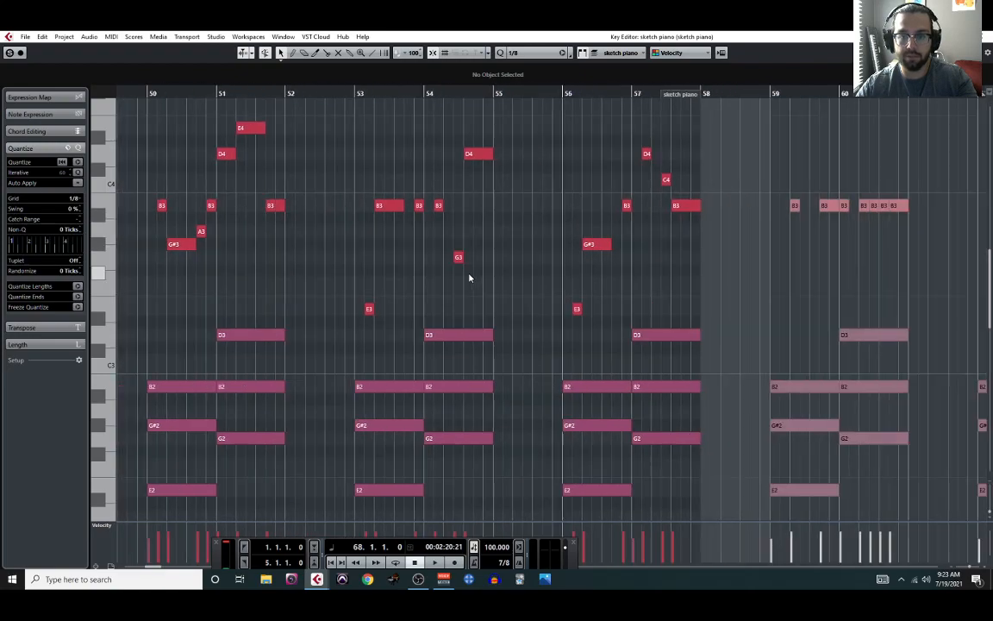
pyautogui.scroll(-3, 566, 236)
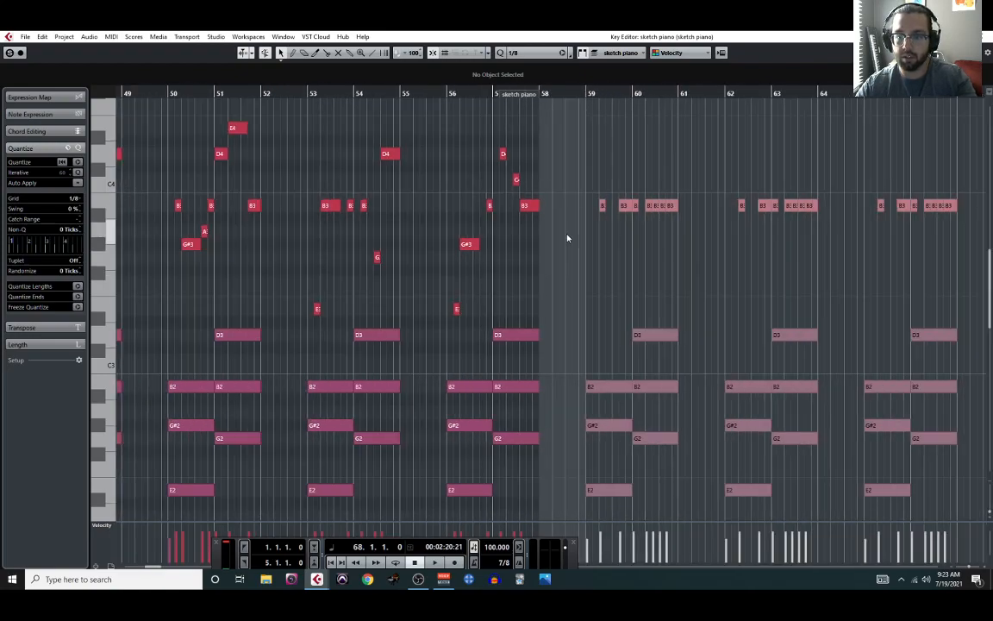
pyautogui.scroll(2, 581, 233)
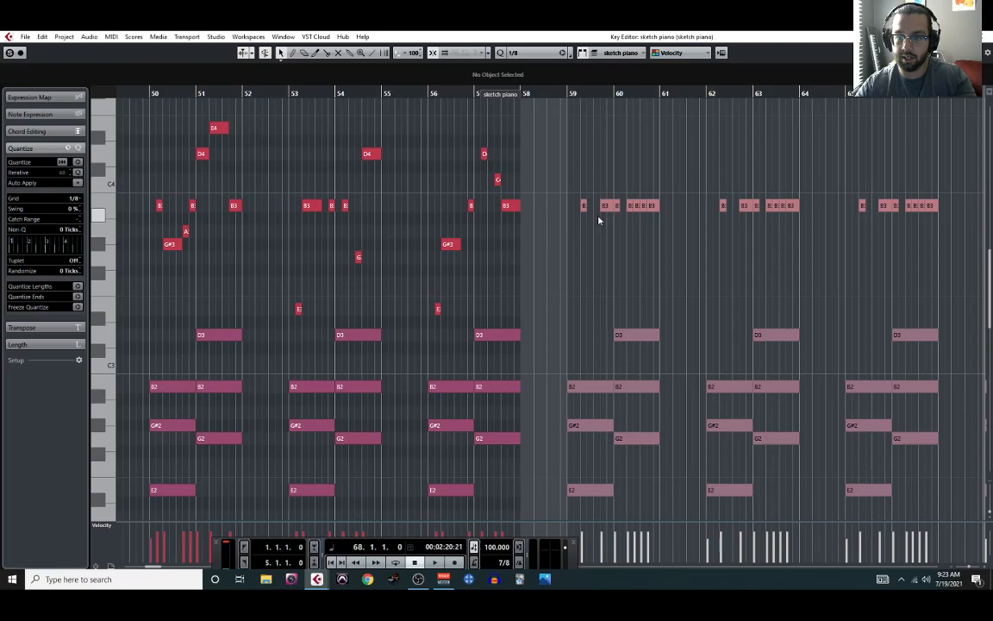
# - Make the part at bar 59 active and play its first phrase through bar 60
pyautogui.click(605, 209)
pyautogui.scroll(5, 588, 288)
pyautogui.click(534, 94)
pyautogui.press('space')
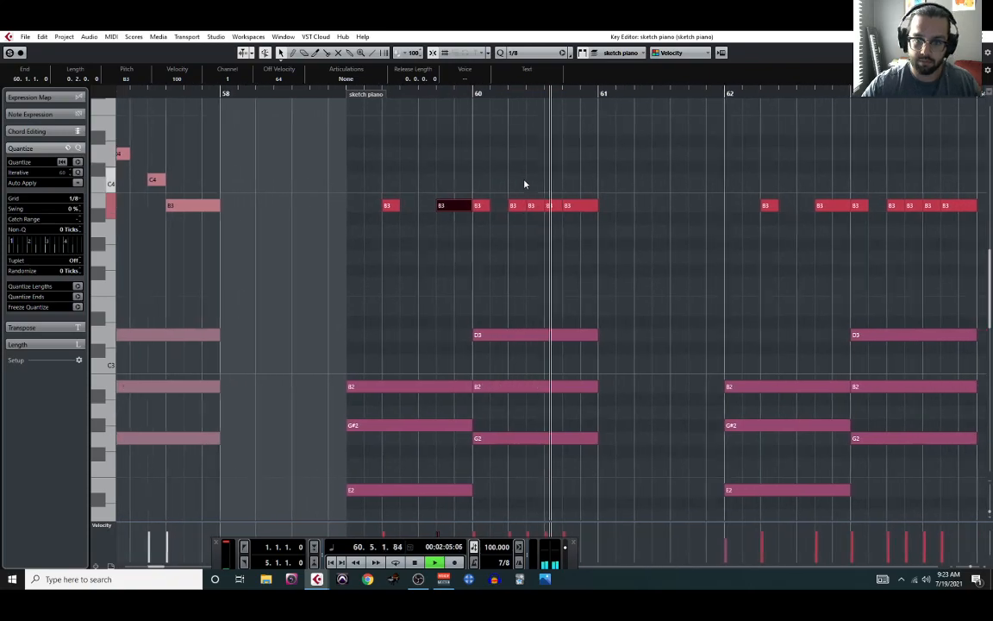
pyautogui.press('space')
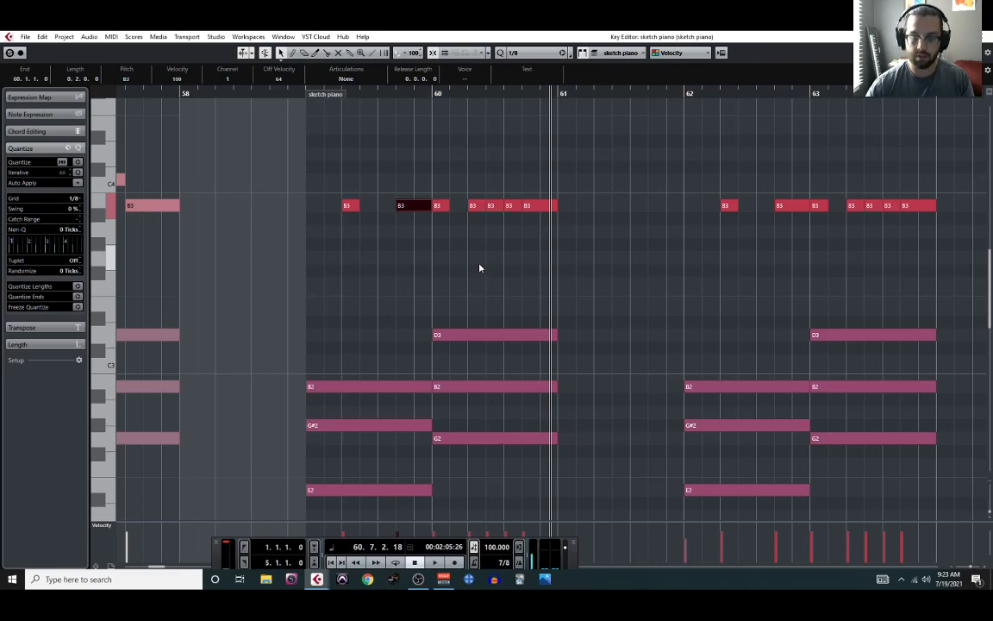
# - Return to the project, select the sketch piano track and reopen both selected parts in the Key Editor
pyautogui.click(983, 37)
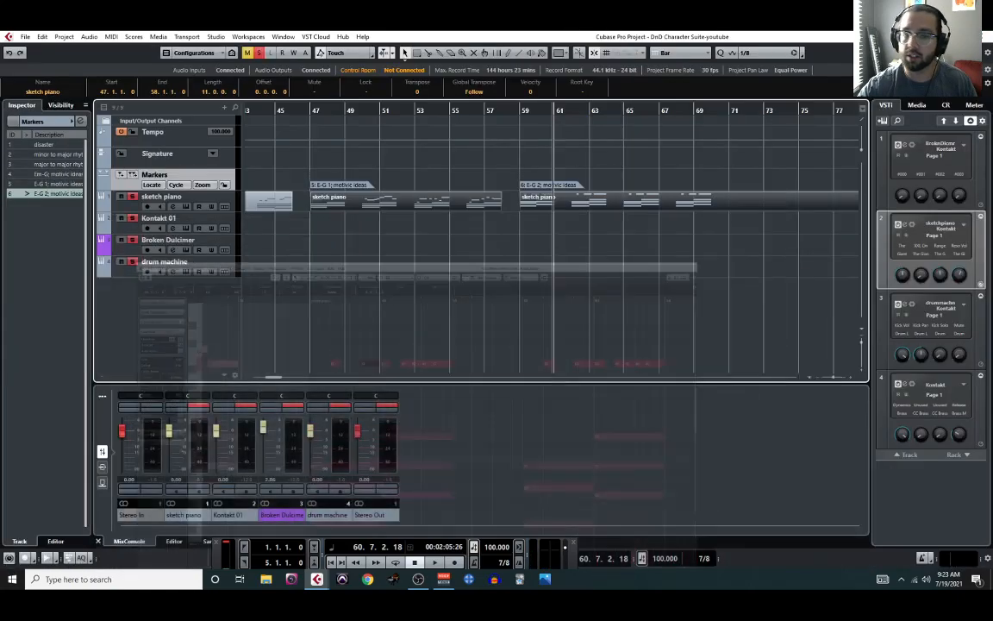
pyautogui.click(135, 210)
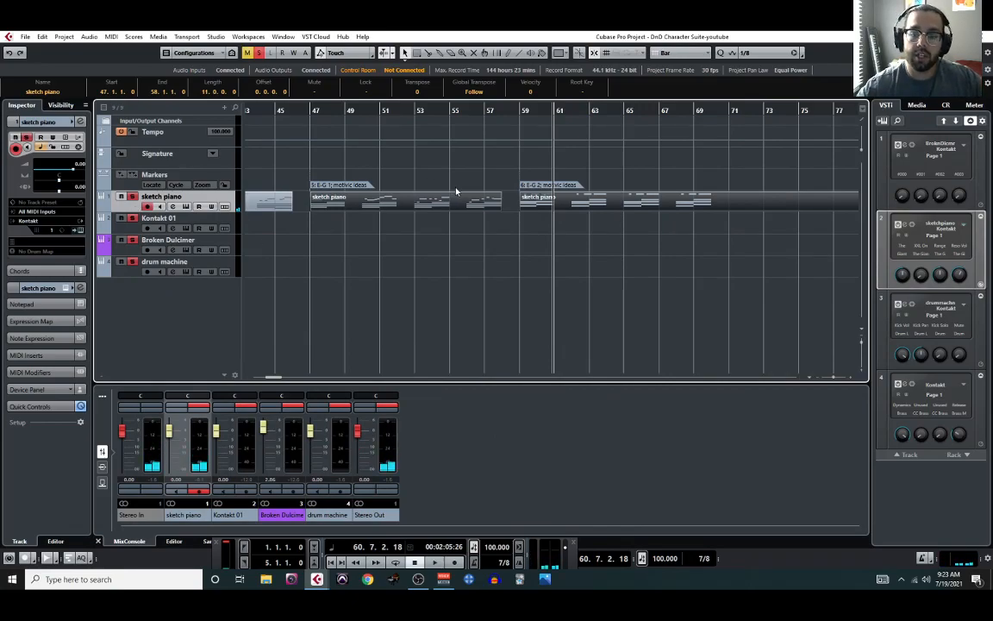
pyautogui.click(111, 37)
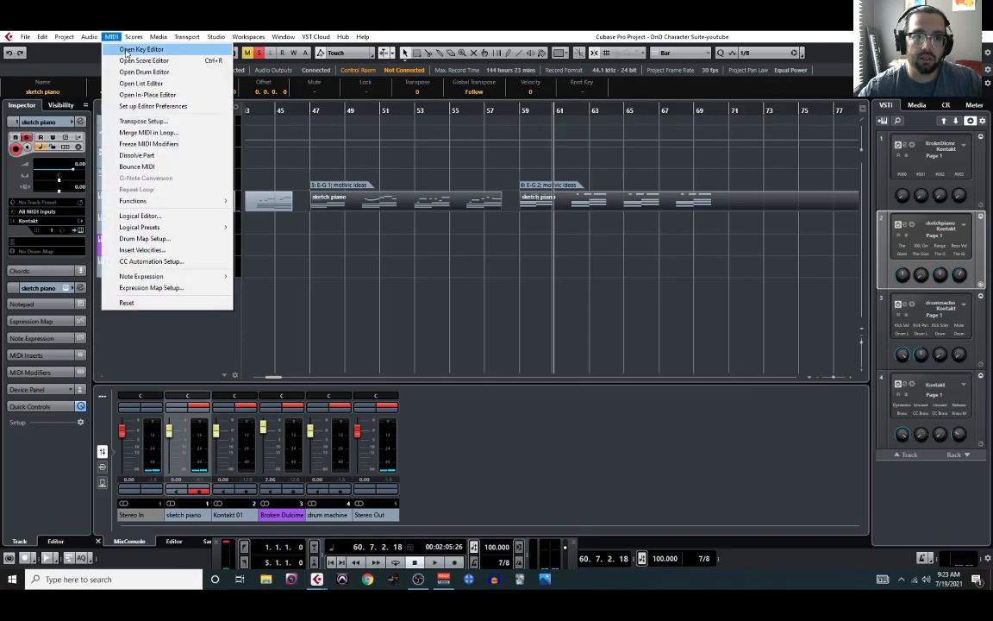
pyautogui.click(127, 50)
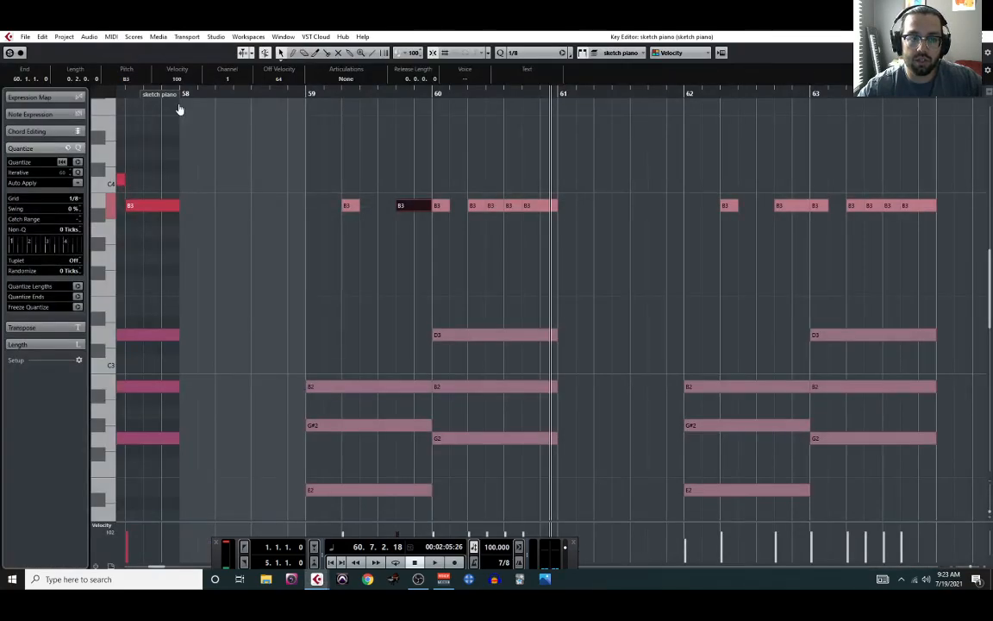
# - Examine the E-G chord notes under the first phrase and play bars 59 and 60 again
pyautogui.click(393, 386)
pyautogui.scroll(-2, 431, 362)
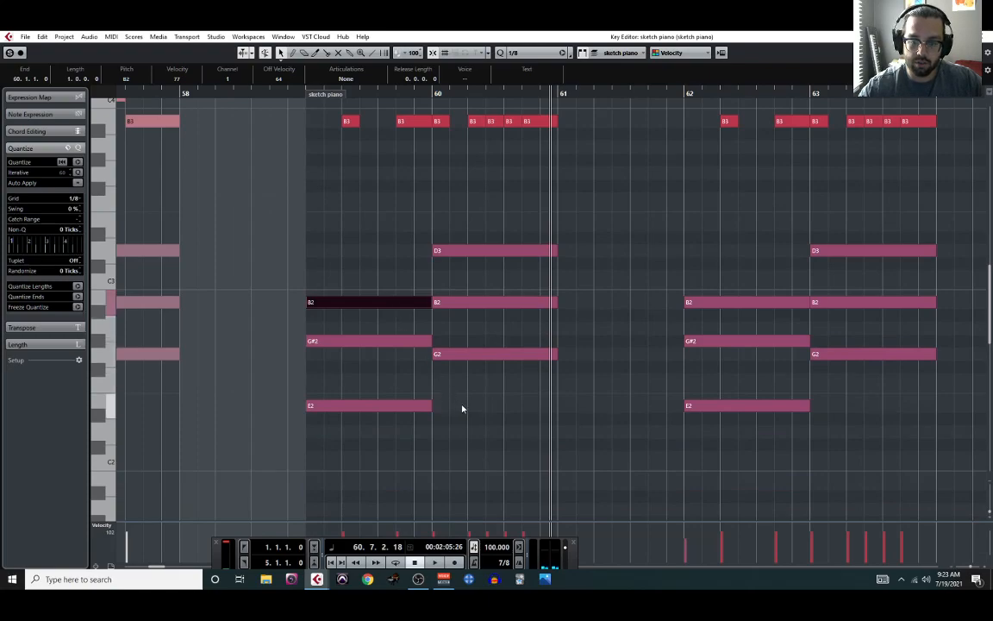
pyautogui.scroll(2, 463, 409)
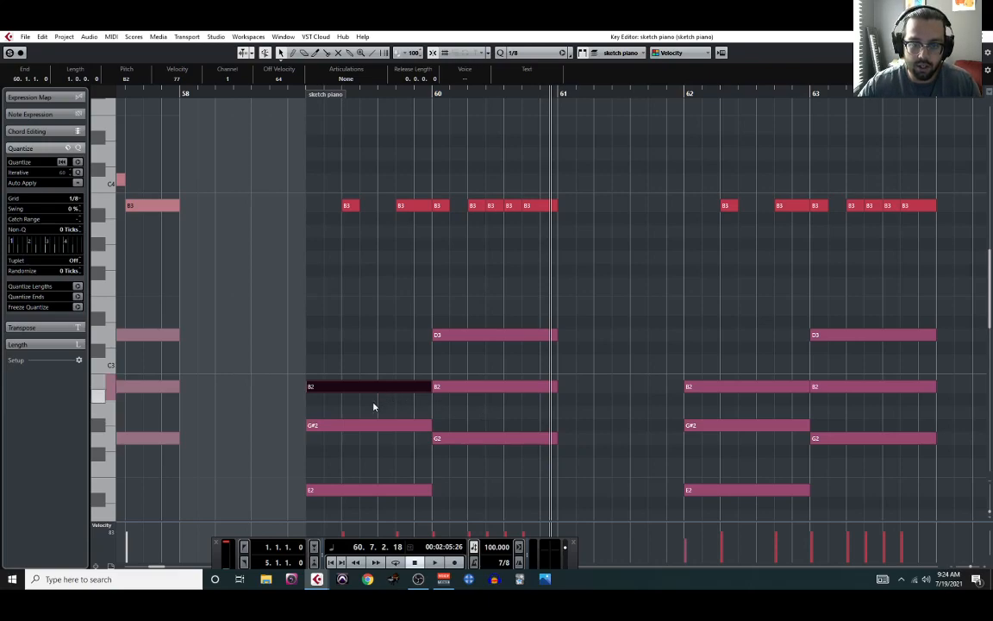
pyautogui.click(302, 94)
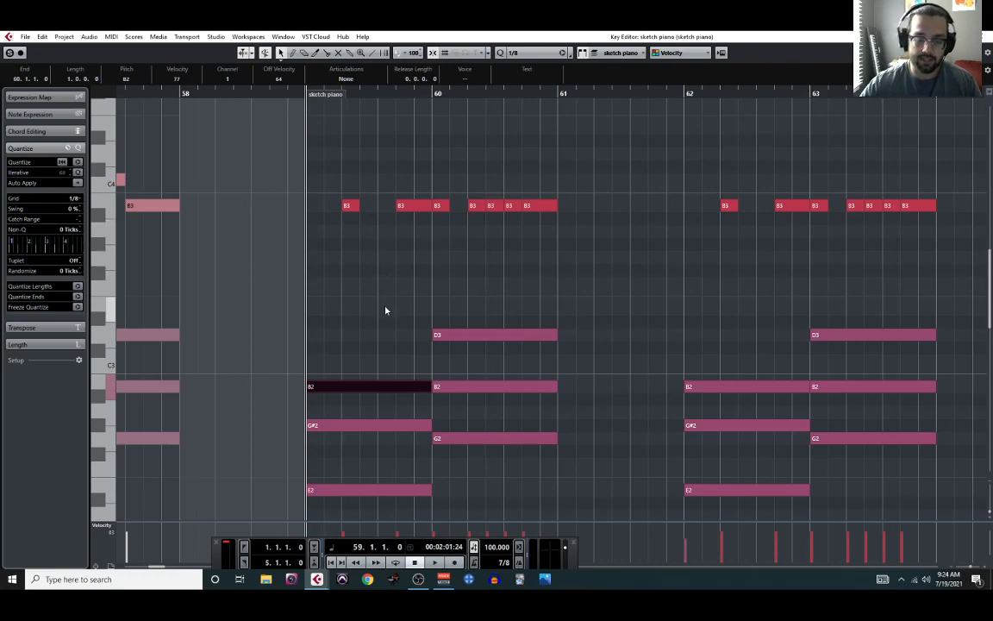
pyautogui.press('space')
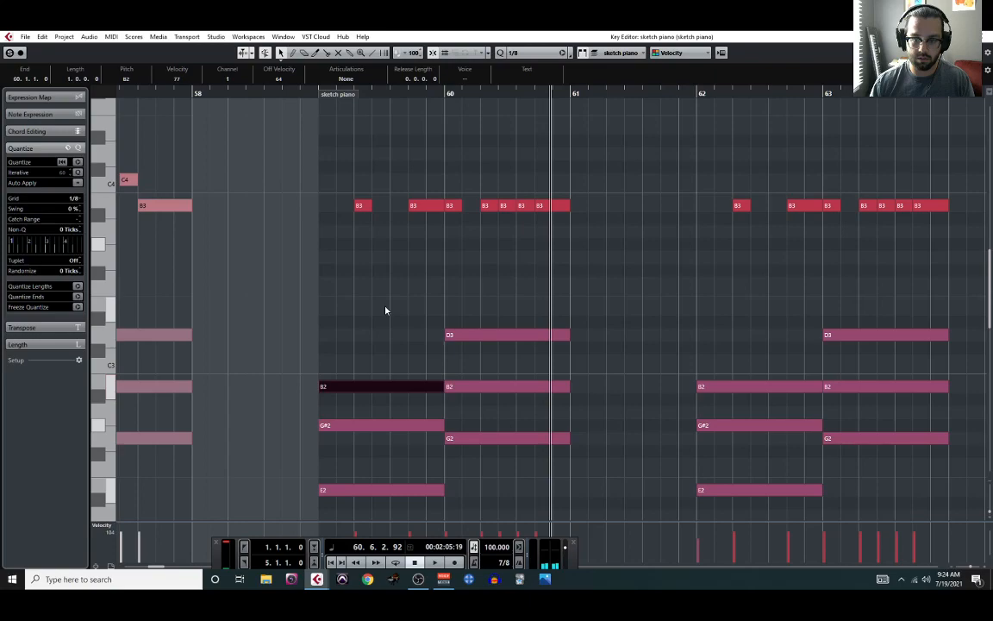
# - Lower the two B3 melody notes in bar 59 to G#3
pyautogui.click(362, 191)
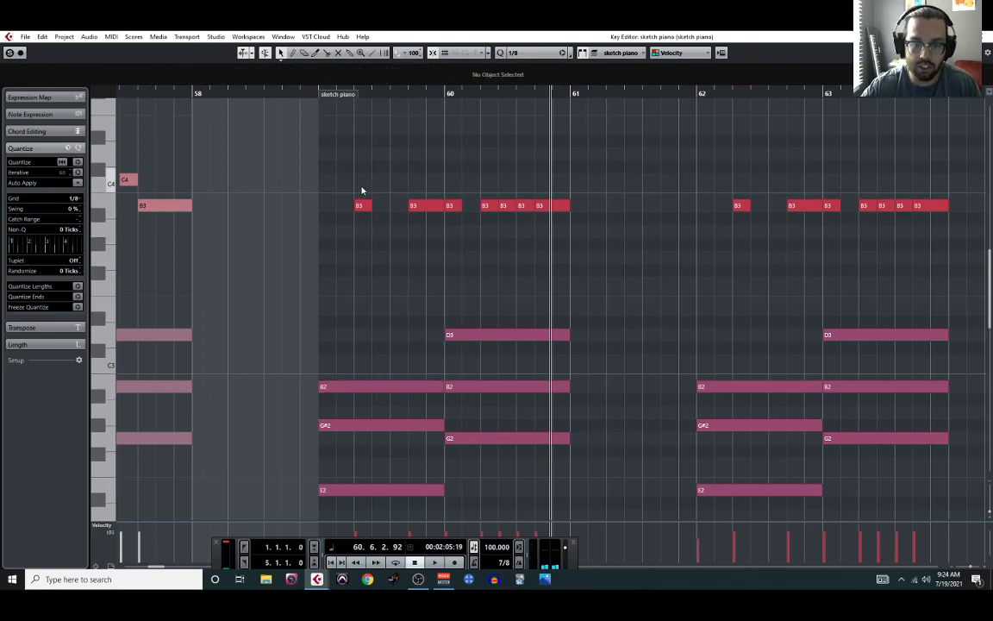
pyautogui.moveTo(361, 191); pyautogui.dragTo(414, 226)
pyautogui.press('Down')
pyautogui.press('Down')
pyautogui.press('Down')
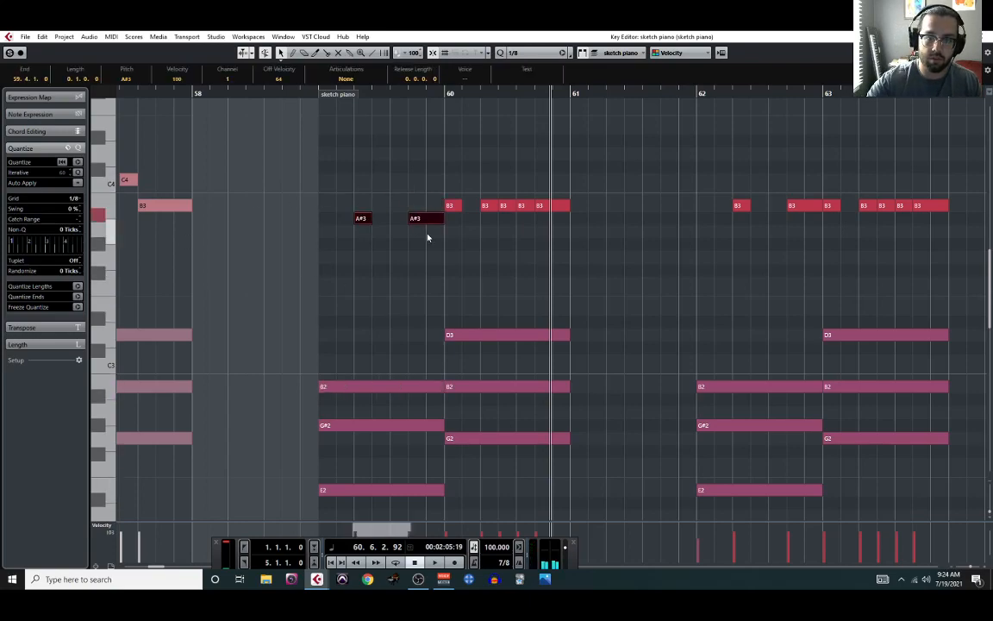
# - Play the edited phrase from bar 59 and lower the first B3 in bar 60 to A3
pyautogui.click(318, 94)
pyautogui.press('space')
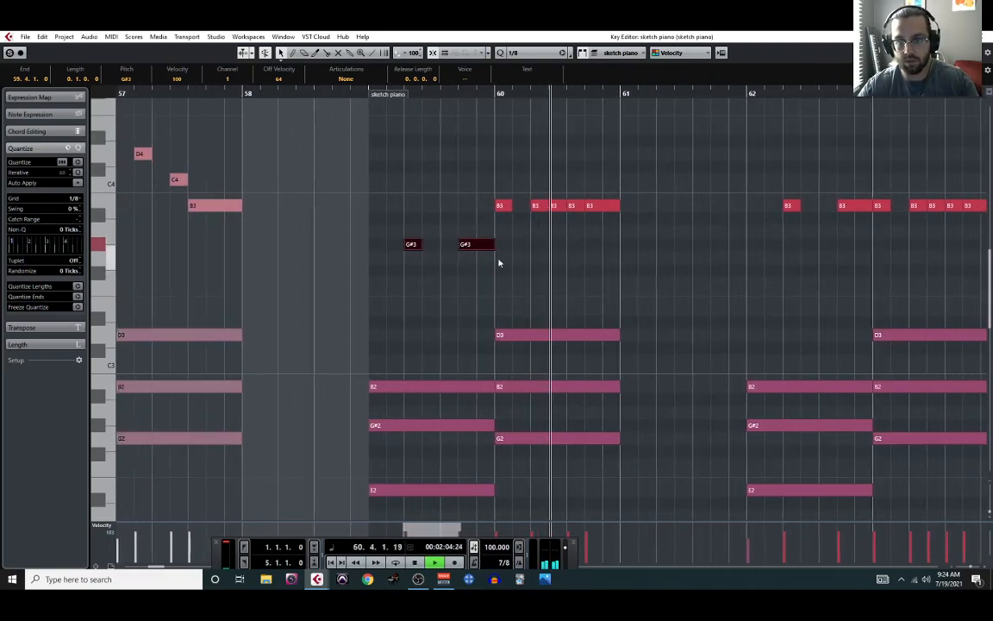
pyautogui.press('space')
pyautogui.click(477, 206)
pyautogui.moveTo(478, 207); pyautogui.dragTo(481, 231)
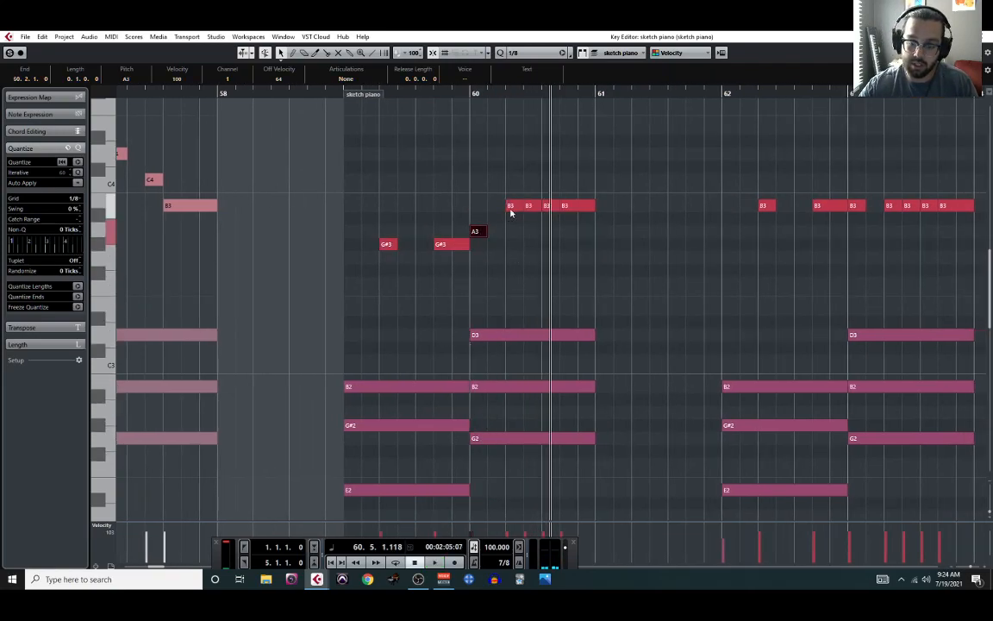
# - Raise the first melody note in bar 60 to A#3 and play the phrase from bar 59
pyautogui.click(348, 95)
pyautogui.press('space')
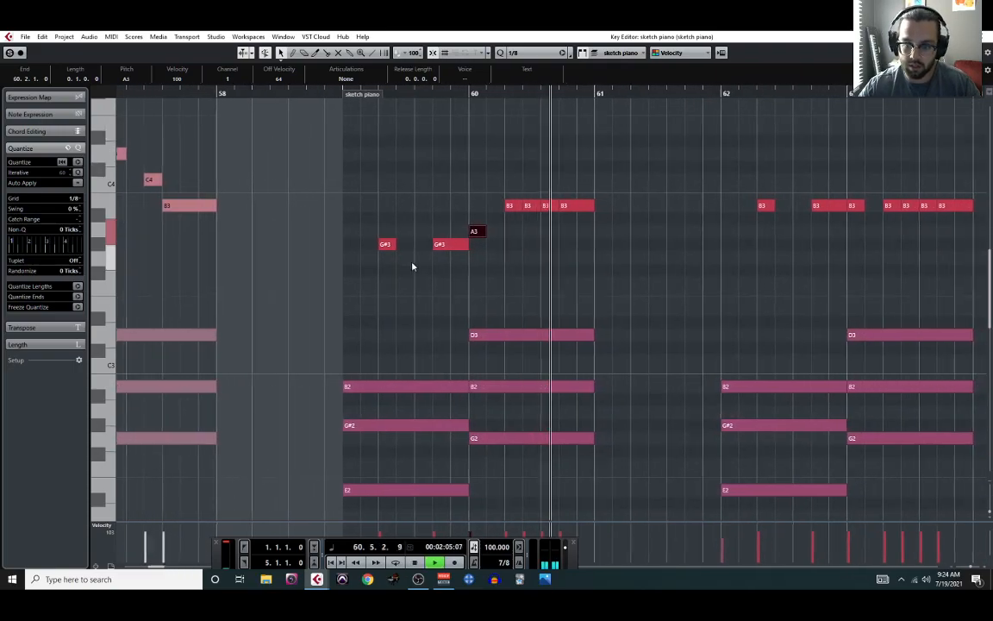
pyautogui.press('Down')
pyautogui.press('Up')
pyautogui.press('Up')
pyautogui.click(313, 93)
pyautogui.press('space')
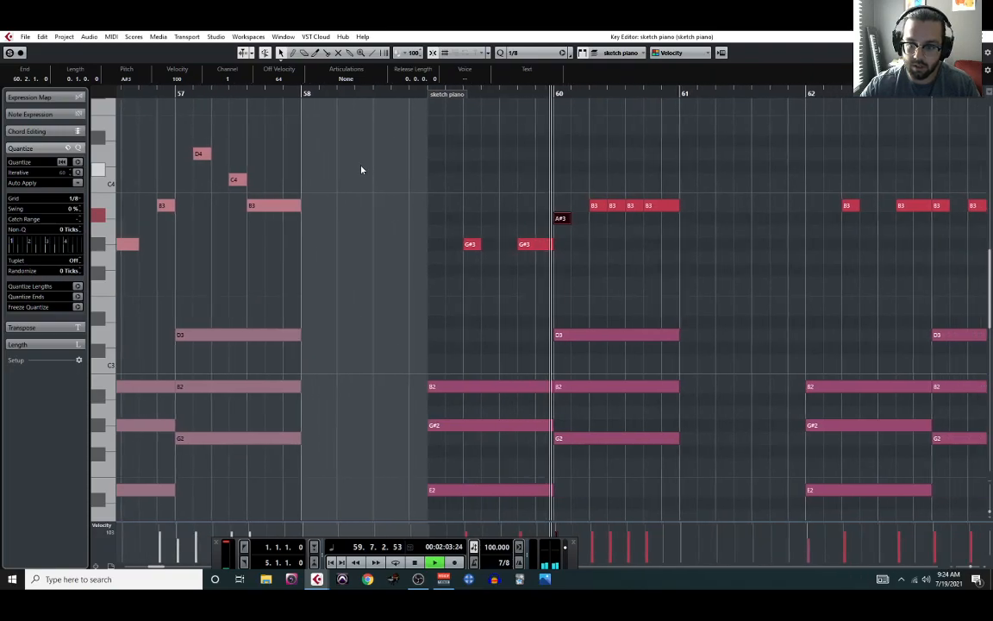
pyautogui.press('space')
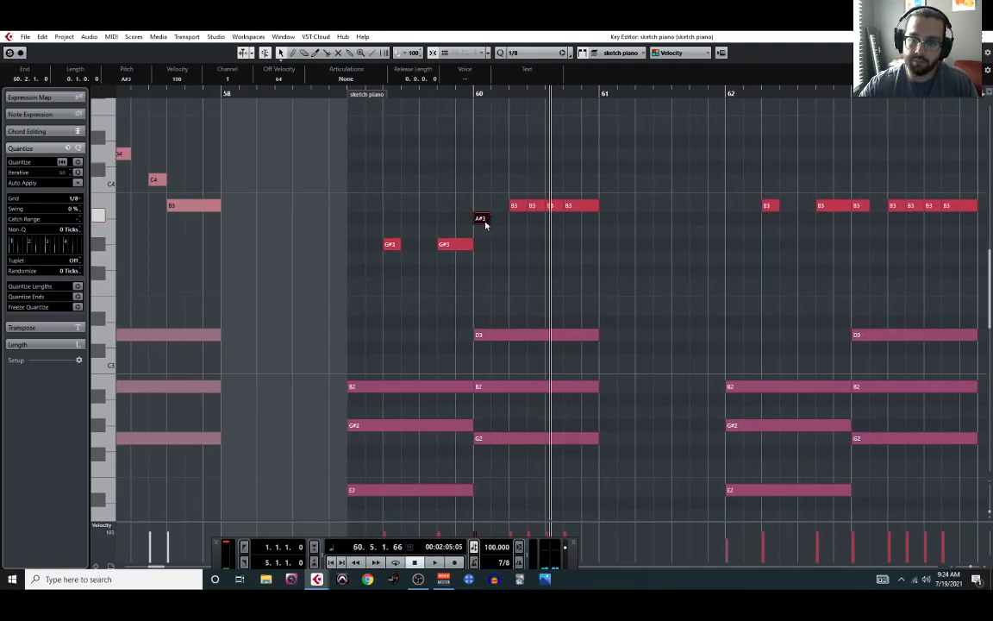
# - Move the first melody note in bar 60 up to B3 and replay the phrase
pyautogui.moveTo(485, 222)
pyautogui.mouseDown()
pyautogui.moveTo(485, 345)
pyautogui.moveTo(483, 205)
pyautogui.mouseUp()
pyautogui.click(344, 90)
pyautogui.press('space')
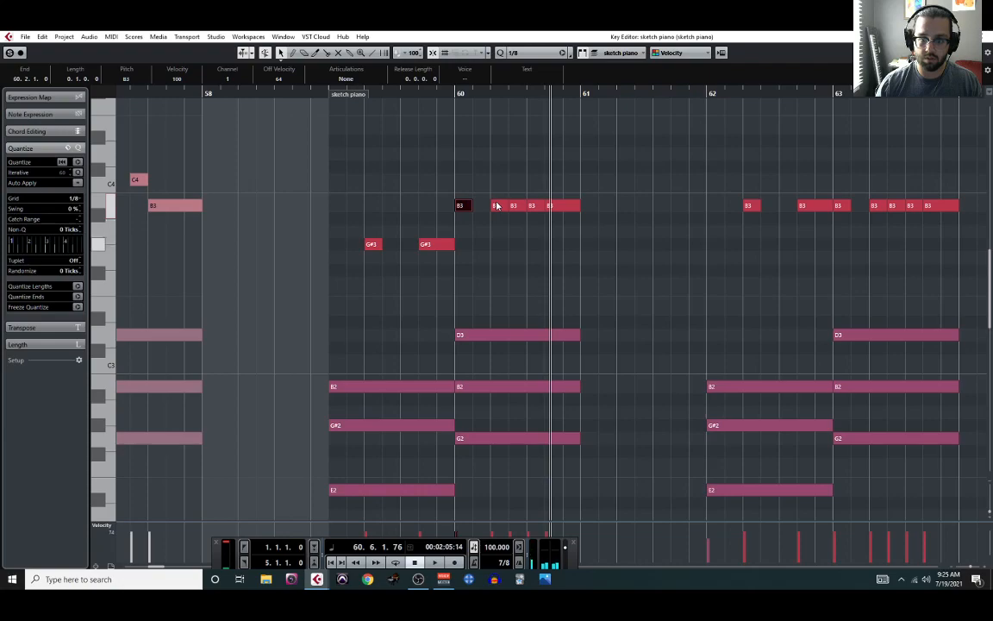
# - Lower the second and fourth melody notes in bar 60 to A3
pyautogui.click(504, 207)
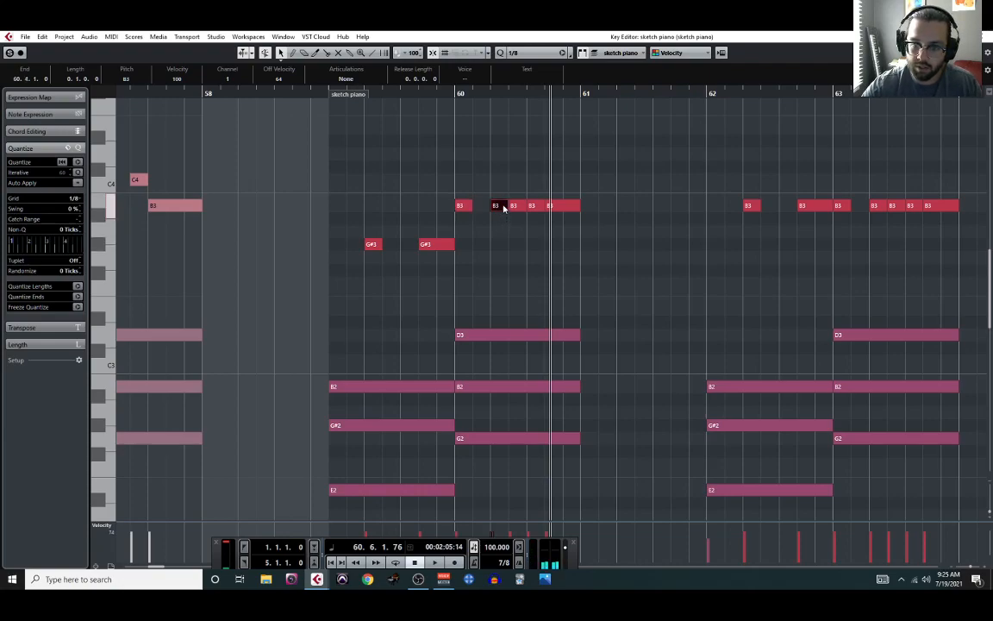
pyautogui.press('Down')
pyautogui.press('Down')
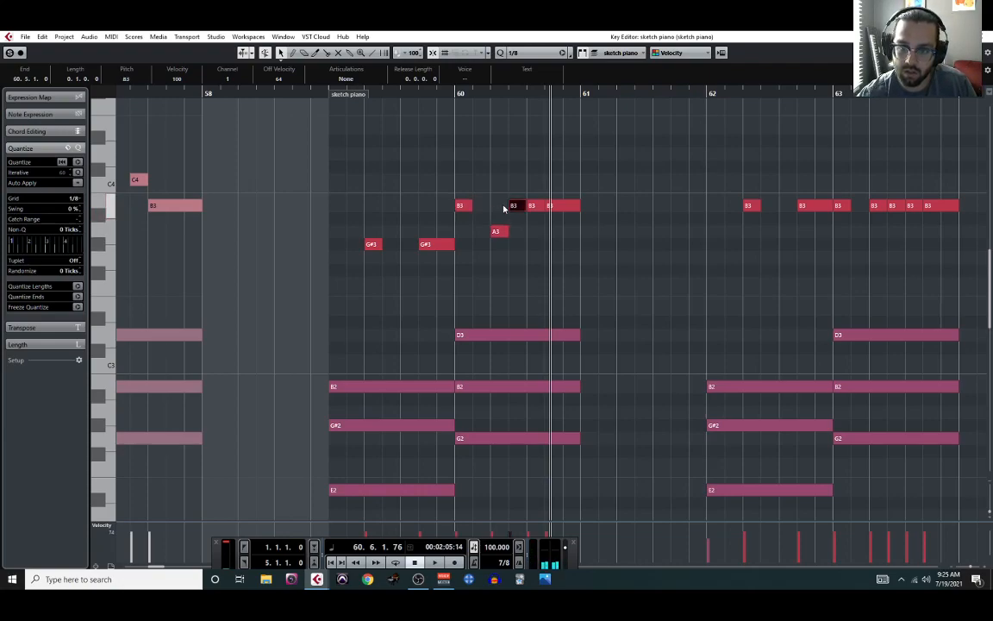
pyautogui.press('Right')
pyautogui.press('Down')
pyautogui.press('Down')
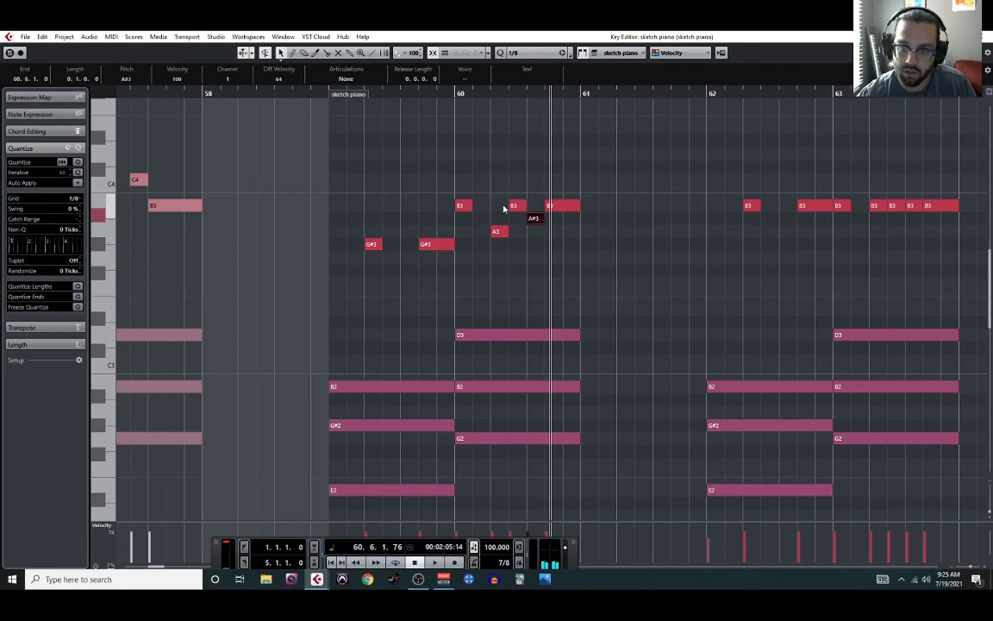
# - Lower the last melody note in bar 60 to G3 and play the phrase from bar 59
pyautogui.press('Right')
pyautogui.press('Down')
pyautogui.press('Down')
pyautogui.press('Down')
pyautogui.press('Down')
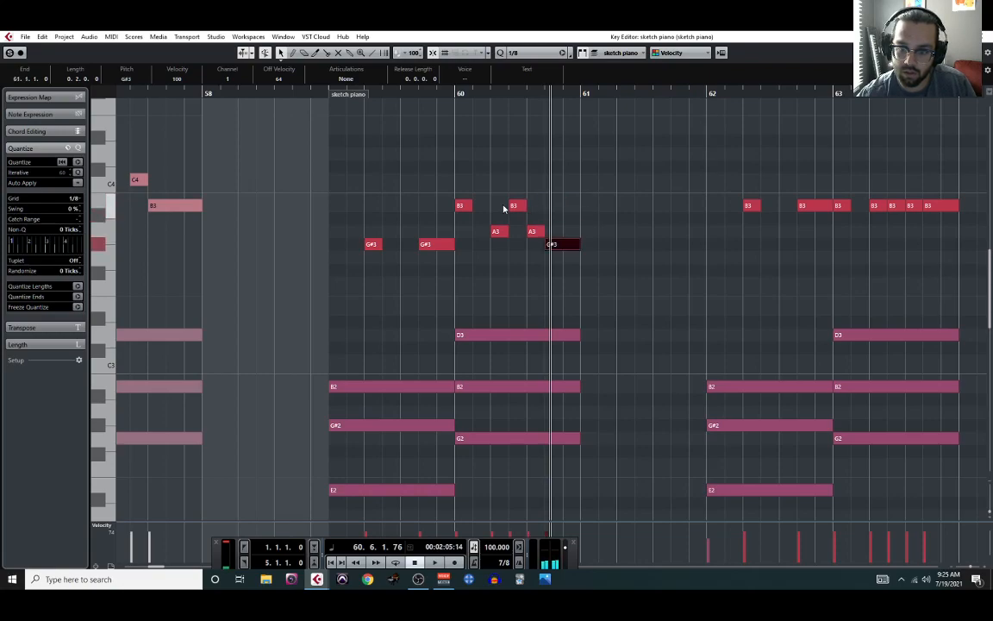
pyautogui.click(312, 94)
pyautogui.press('space')
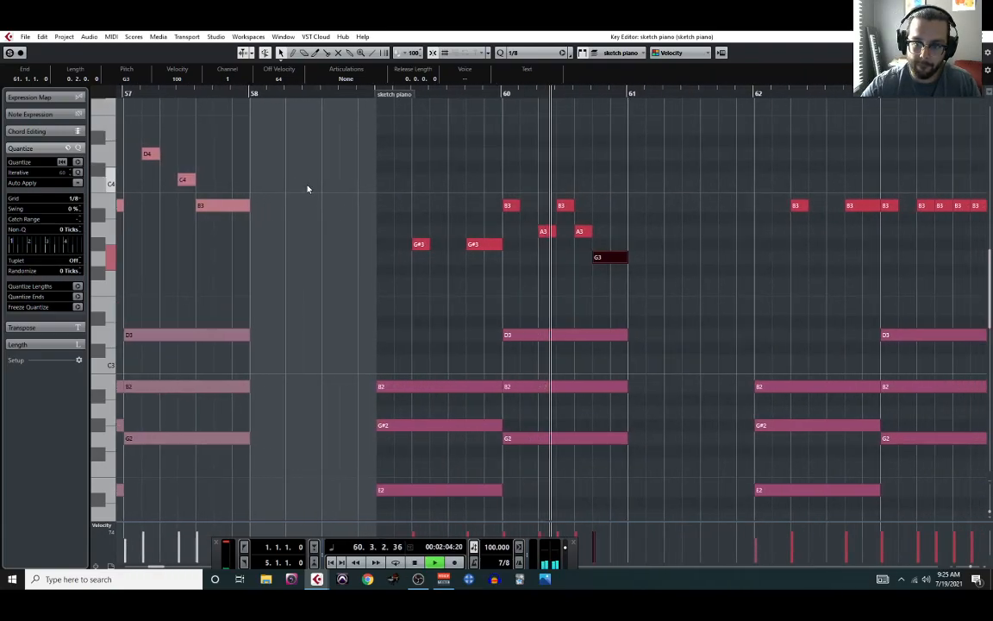
pyautogui.press('space')
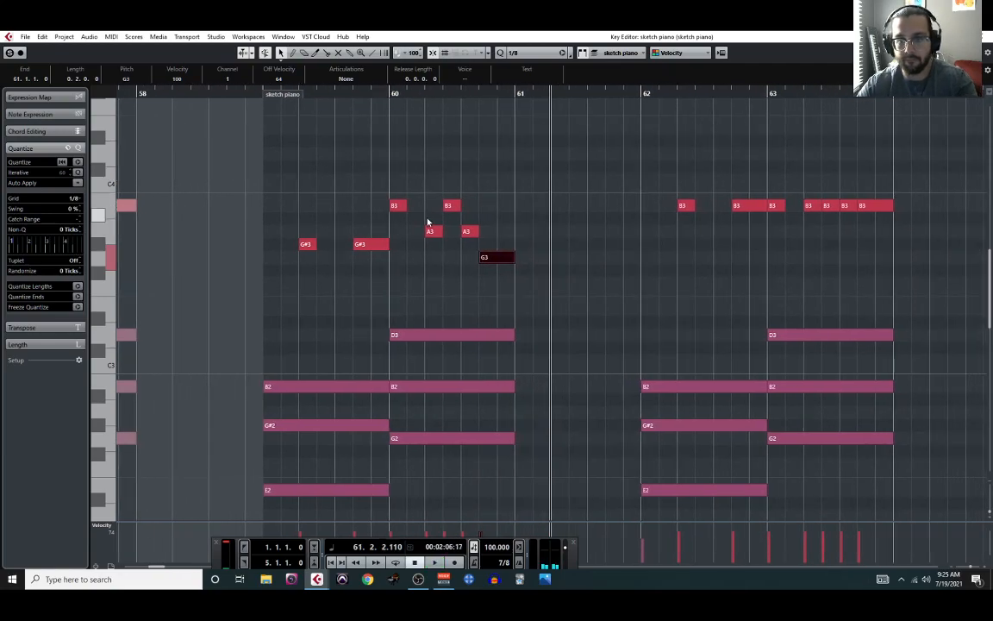
# - Raise the fourth melody note in bar 60 to C4, play the phrase, and raise that note further to C#4
pyautogui.click(469, 231)
pyautogui.press('Up')
pyautogui.press('Up')
pyautogui.press('Up')
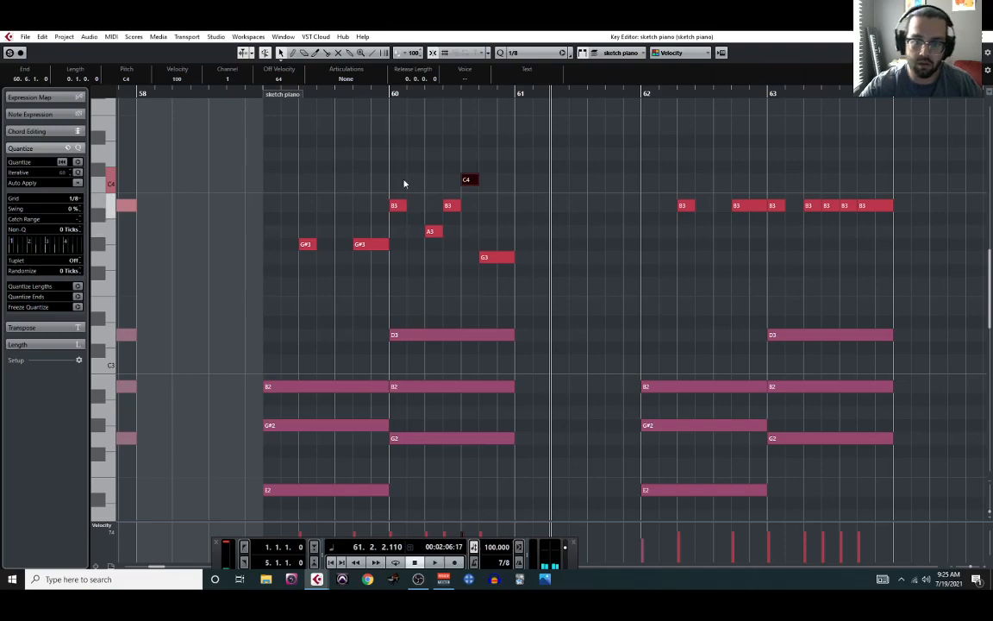
pyautogui.click(260, 93)
pyautogui.press('space')
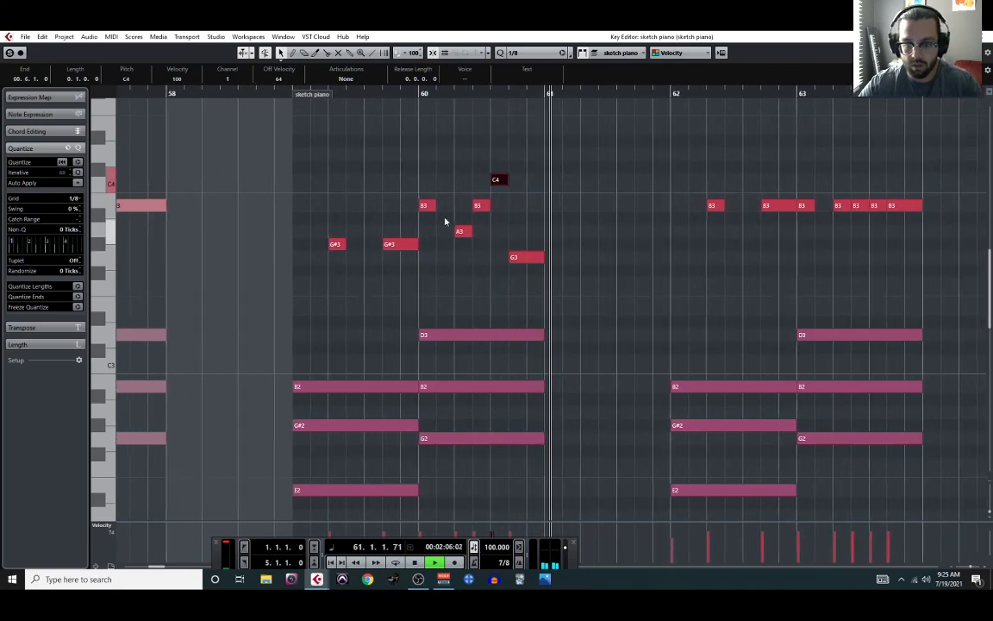
pyautogui.press('Up')
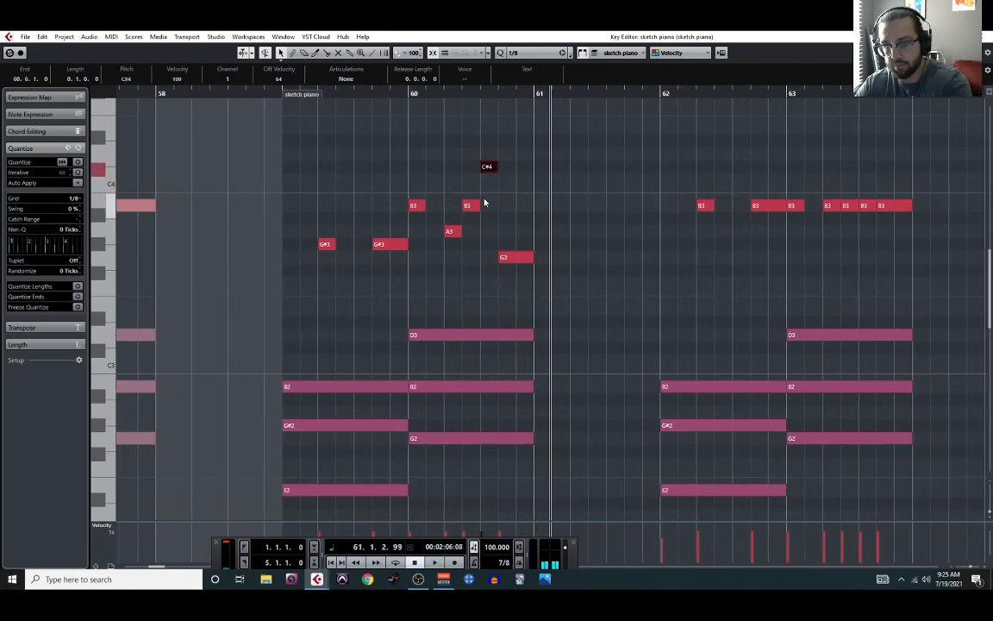
# - Raise the last melody note in bar 60 to D4 and play the phrase from bar 59
pyautogui.click(511, 257)
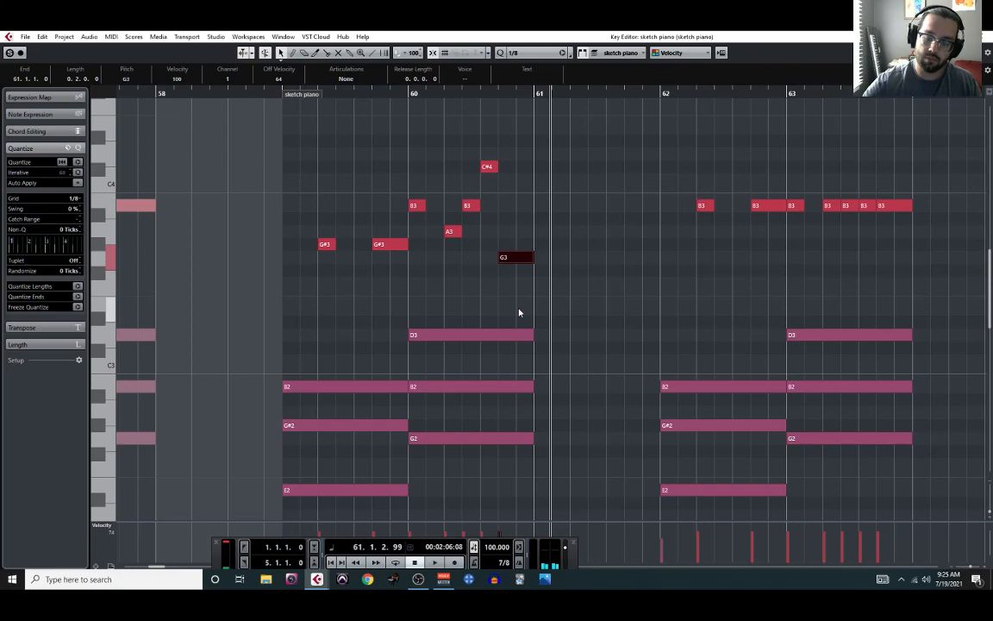
pyautogui.press('Up')
pyautogui.press('Up')
pyautogui.press('Up')
pyautogui.press('Up')
pyautogui.press('Up')
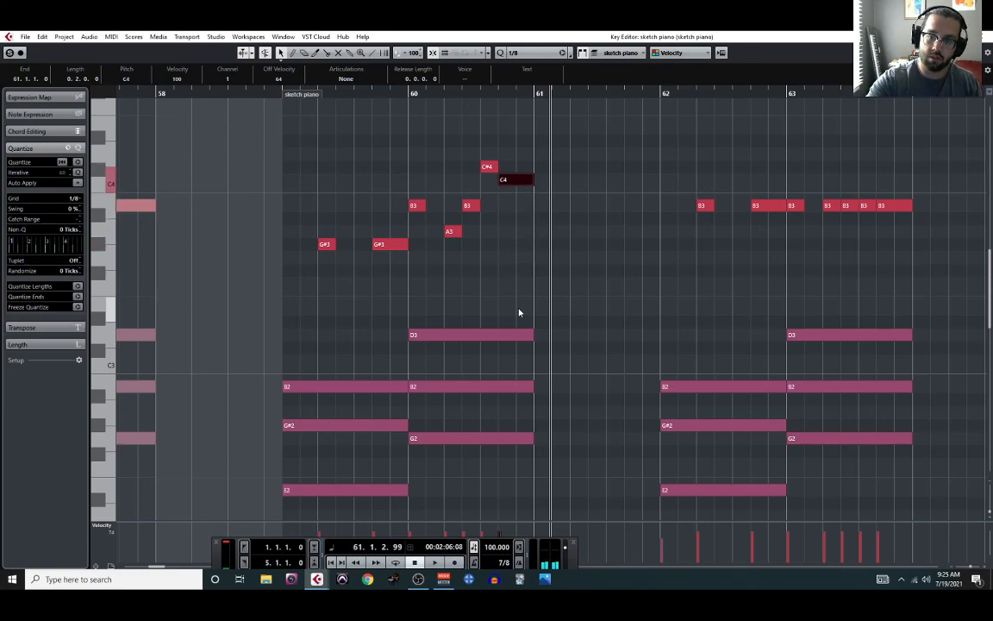
pyautogui.press('Up')
pyautogui.press('Up')
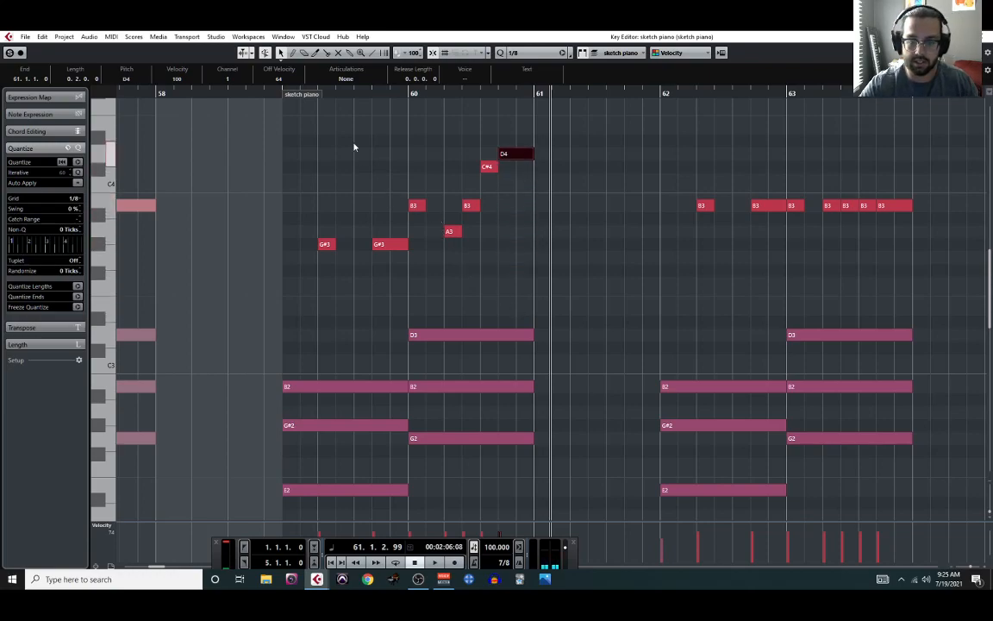
pyautogui.click(276, 95)
pyautogui.press('space')
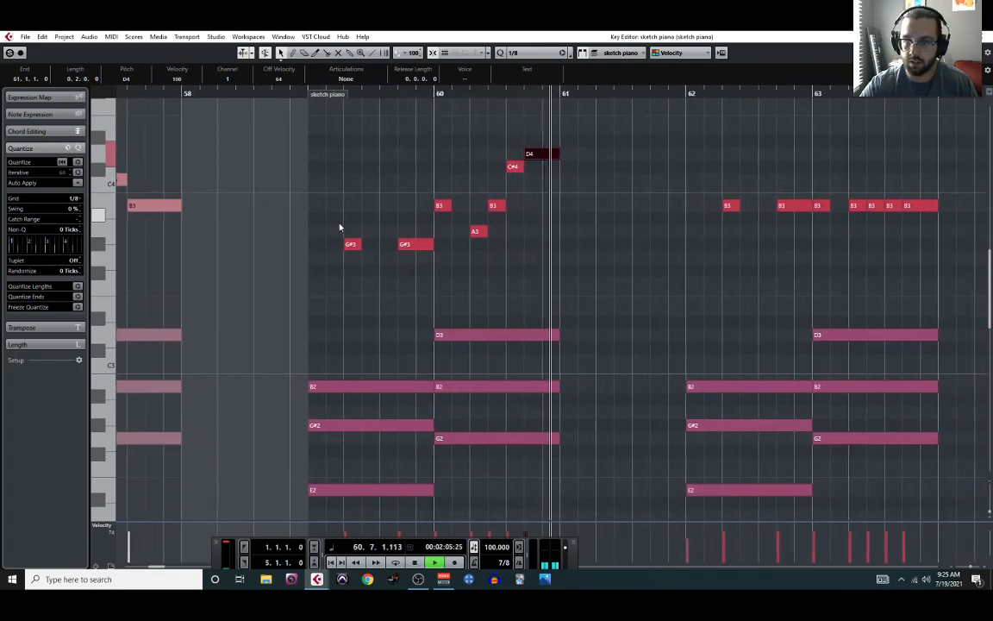
pyautogui.press('space')
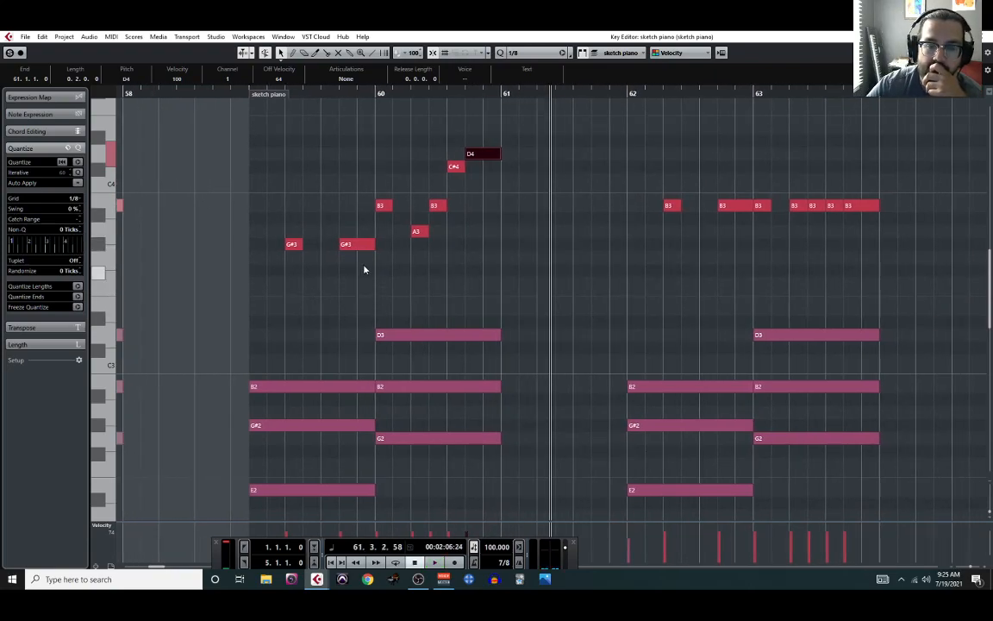
# - Extend the A3 in bar 60 so it starts an eighth note earlier, and play the phrase again
pyautogui.moveTo(414, 231); pyautogui.dragTo(395, 231)
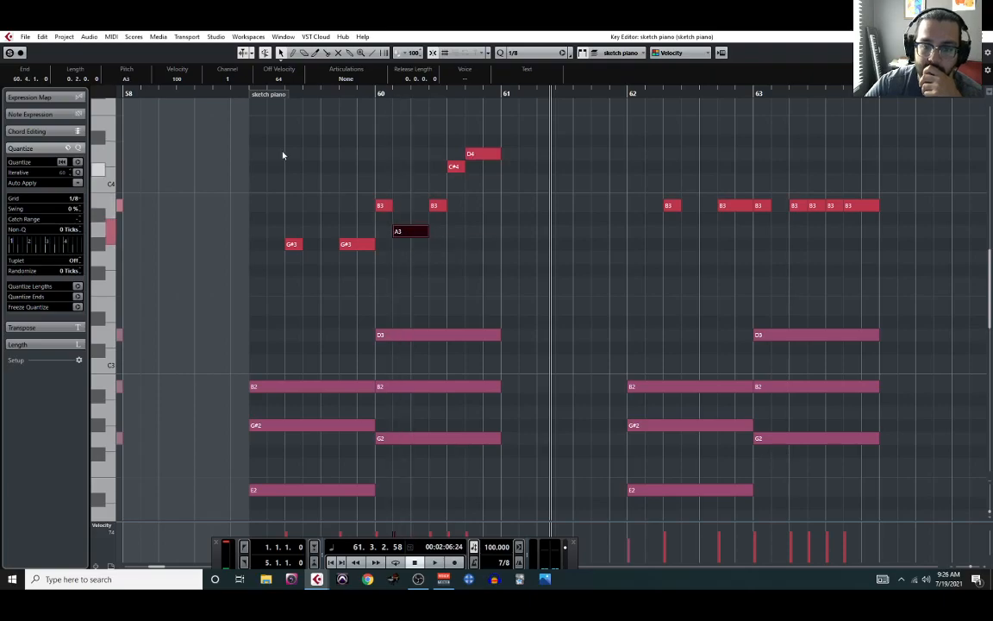
pyautogui.click(245, 93)
pyautogui.press('space')
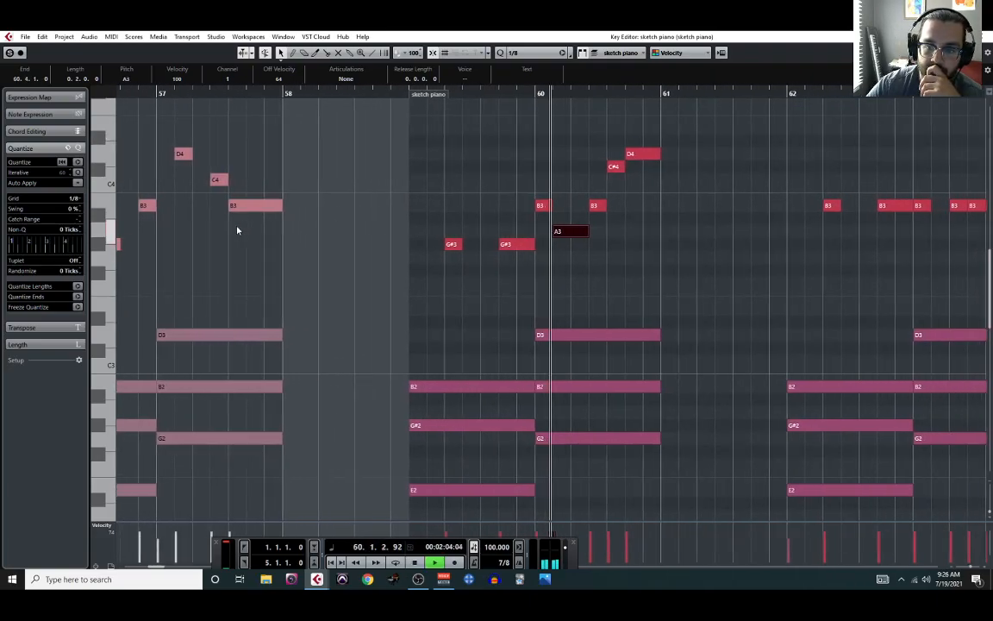
pyautogui.press('space')
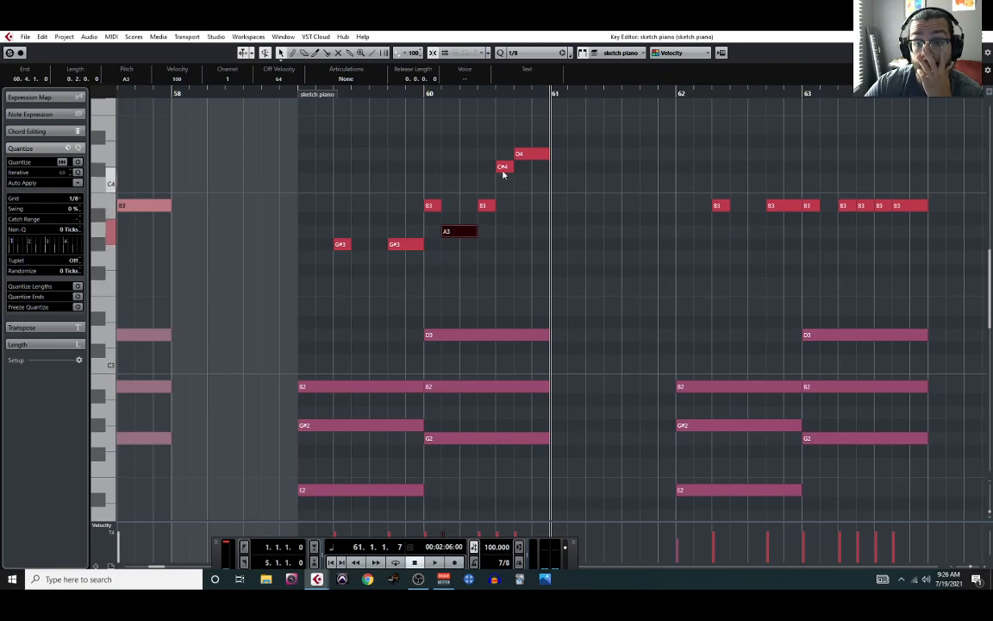
# - Shift the A3, B3 and C#4 in bar 60 an eighth note later, shorten the D4 to an eighth, and play the phrase
pyautogui.moveTo(515, 154)
pyautogui.mouseDown()
pyautogui.moveTo(533, 153)
pyautogui.moveTo(524, 167)
pyautogui.mouseUp()
pyautogui.moveTo(486, 207); pyautogui.dragTo(504, 207)
pyautogui.moveTo(457, 231); pyautogui.dragTo(473, 231)
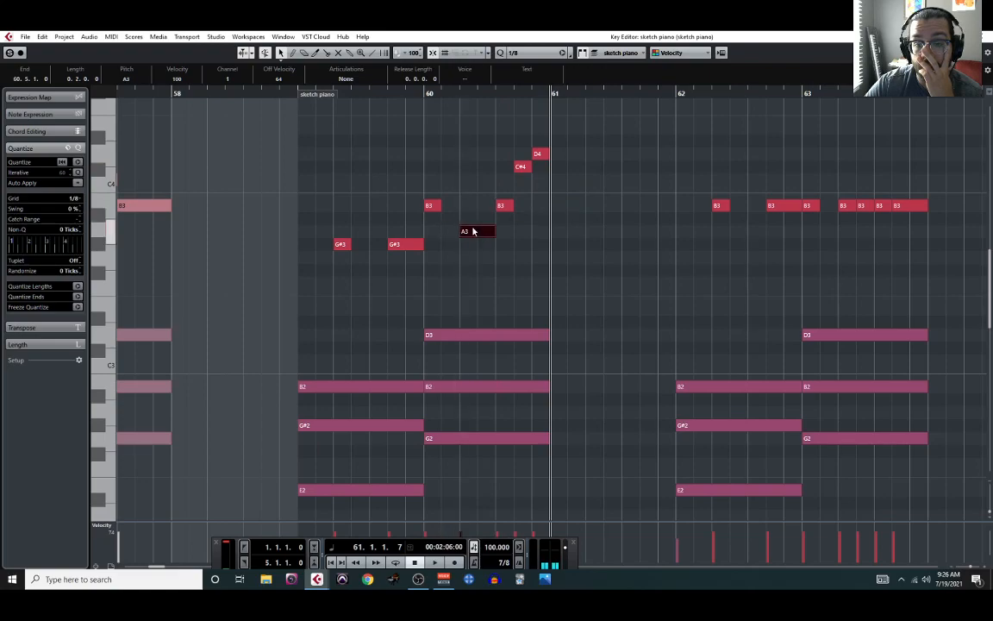
pyautogui.click(294, 94)
pyautogui.press('space')
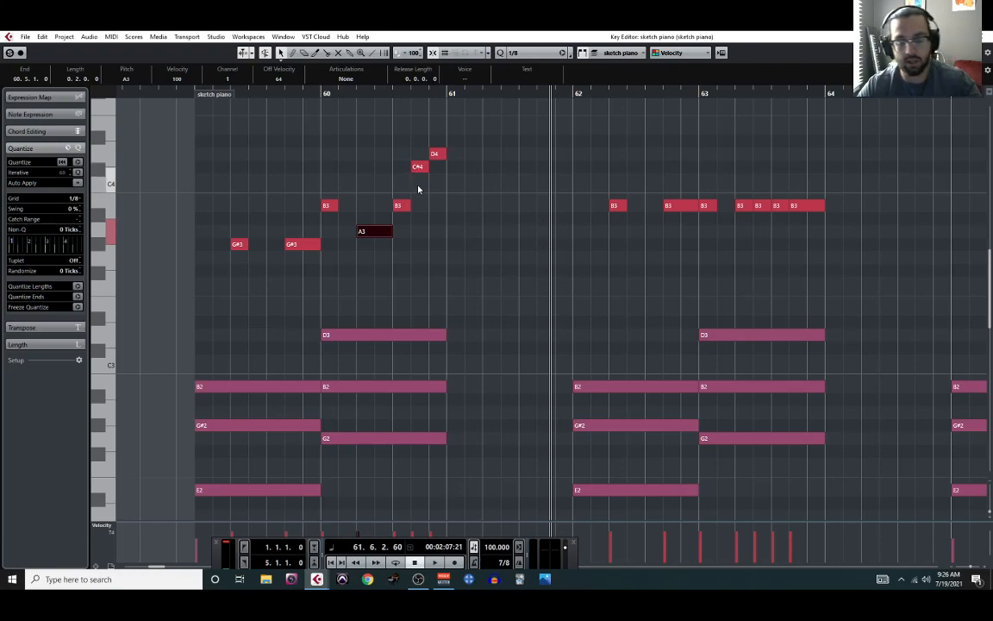
# - Undo the pitch and timing edits in bars 59 and 60 back to the repeated B3 melody rhythm
pyautogui.hotkey('ctrl', 'z')
pyautogui.hotkey('ctrl', 'z')
pyautogui.hotkey('ctrl', 'z')
pyautogui.hotkey('ctrl', 'z')
pyautogui.hotkey('ctrl', 'z')
pyautogui.hotkey('ctrl', 'z')
pyautogui.hotkey('ctrl', 'z')
pyautogui.hotkey('ctrl', 'z')
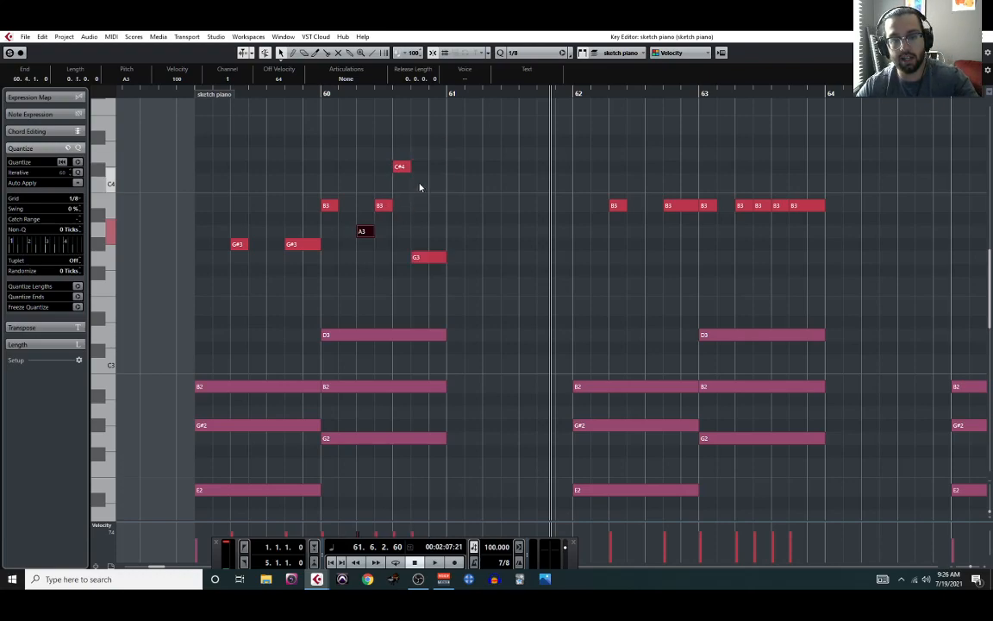
pyautogui.hotkey('ctrl', 'z')
pyautogui.hotkey('ctrl', 'z')
pyautogui.hotkey('ctrl', 'z')
pyautogui.hotkey('ctrl', 'z')
pyautogui.hotkey('ctrl', 'z')
pyautogui.hotkey('ctrl', 'z')
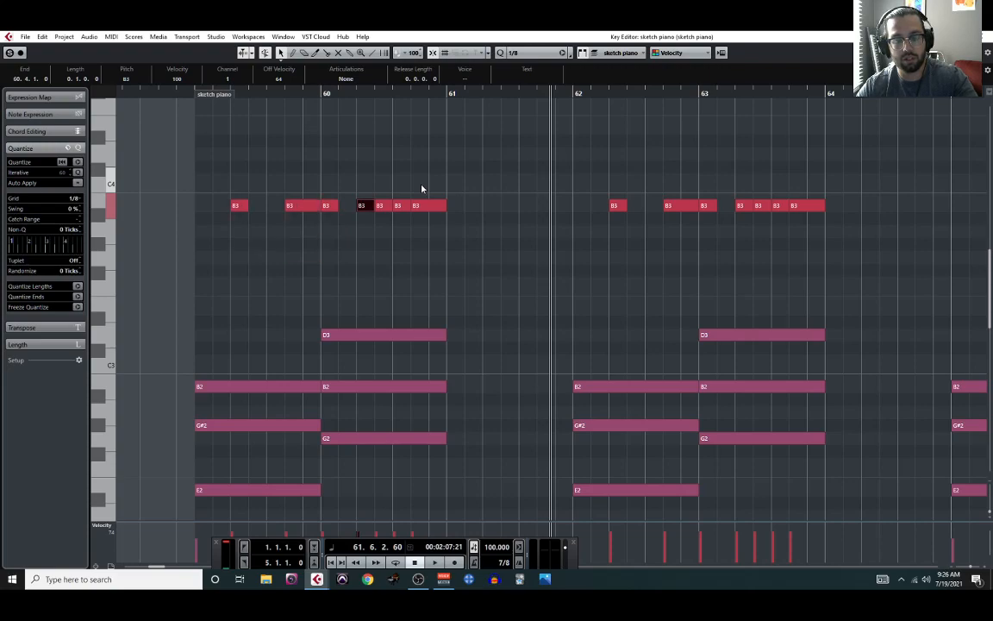
# - Loop playback over bars 59 and 60 and mute the seven B3 melody notes above the chords
pyautogui.moveTo(197, 86); pyautogui.dragTo(404, 86)
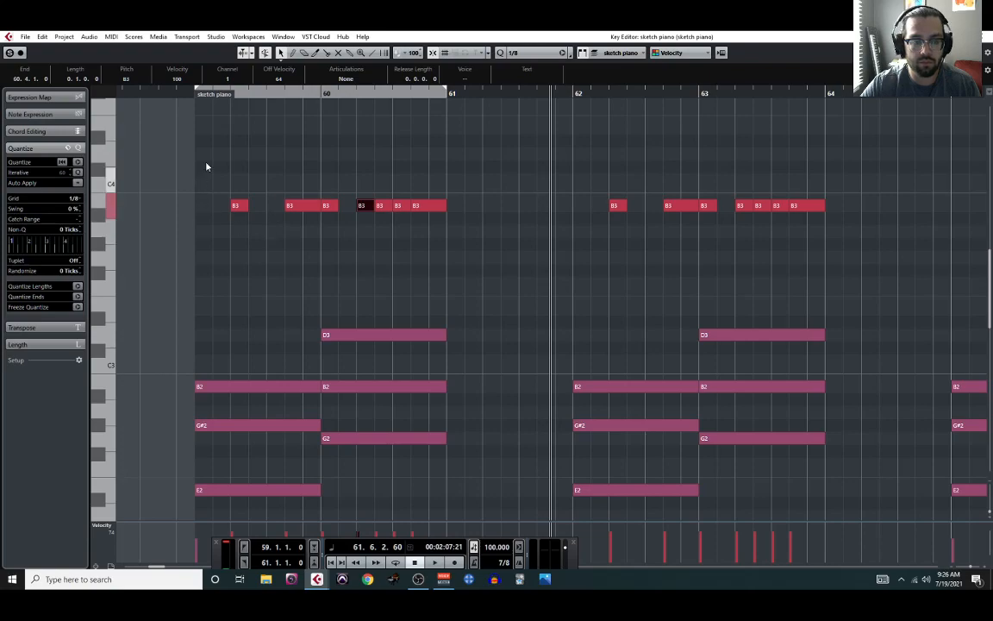
pyautogui.click(194, 92)
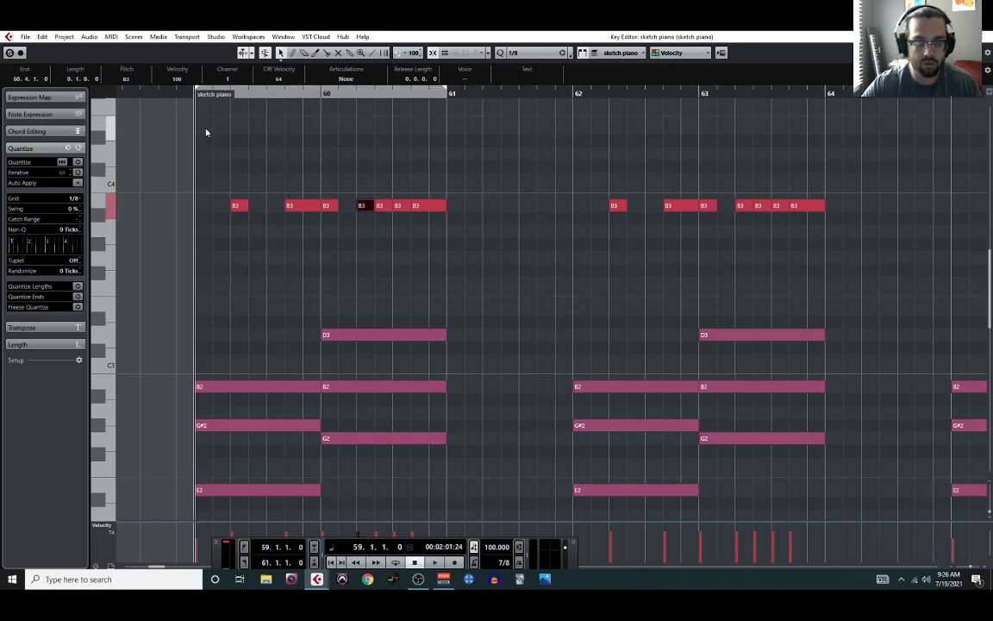
pyautogui.click(309, 90)
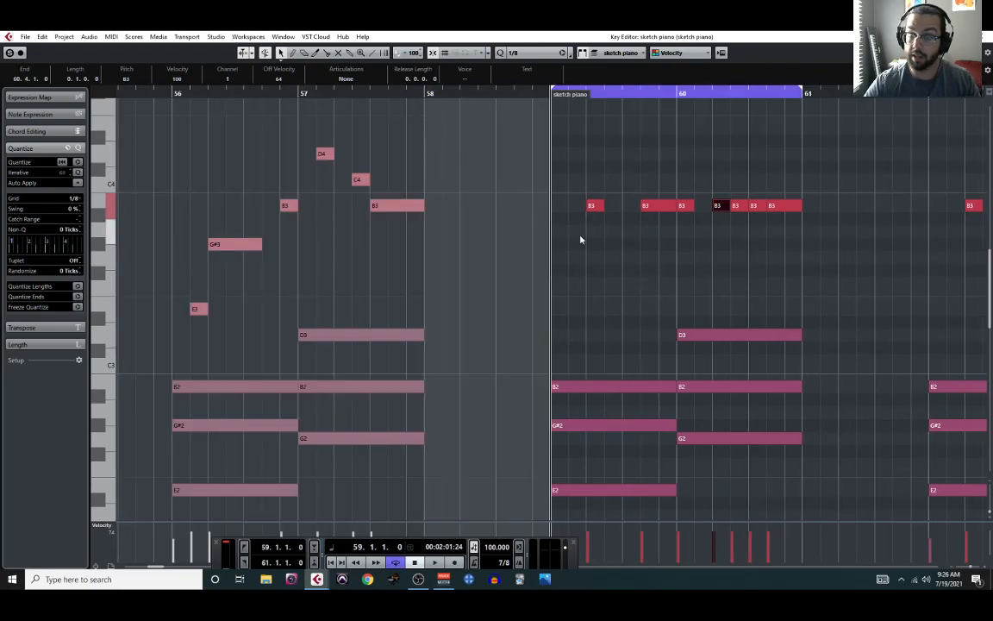
pyautogui.press('space')
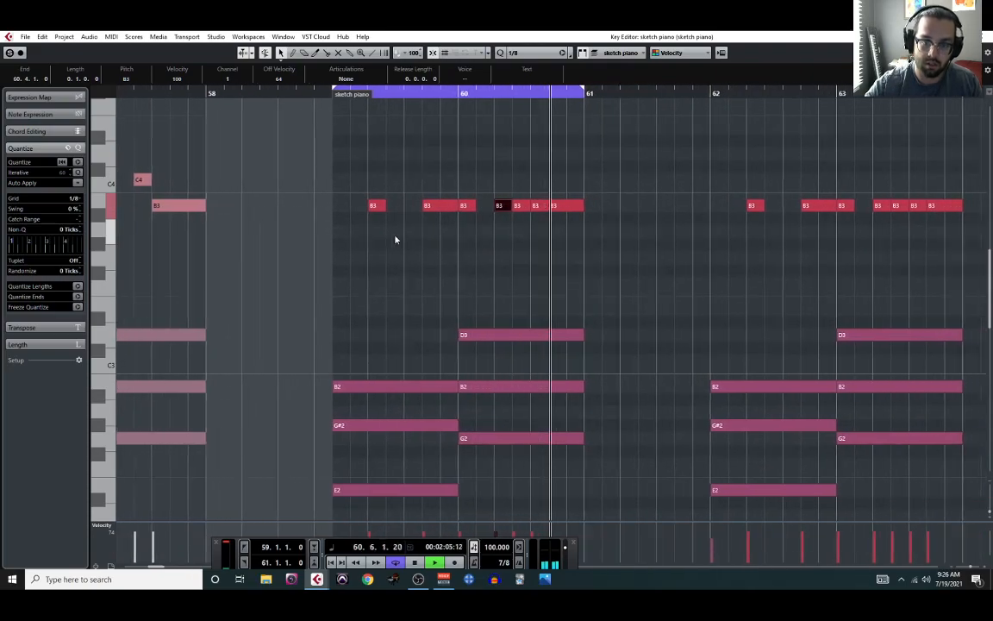
pyautogui.moveTo(335, 179); pyautogui.dragTo(554, 226)
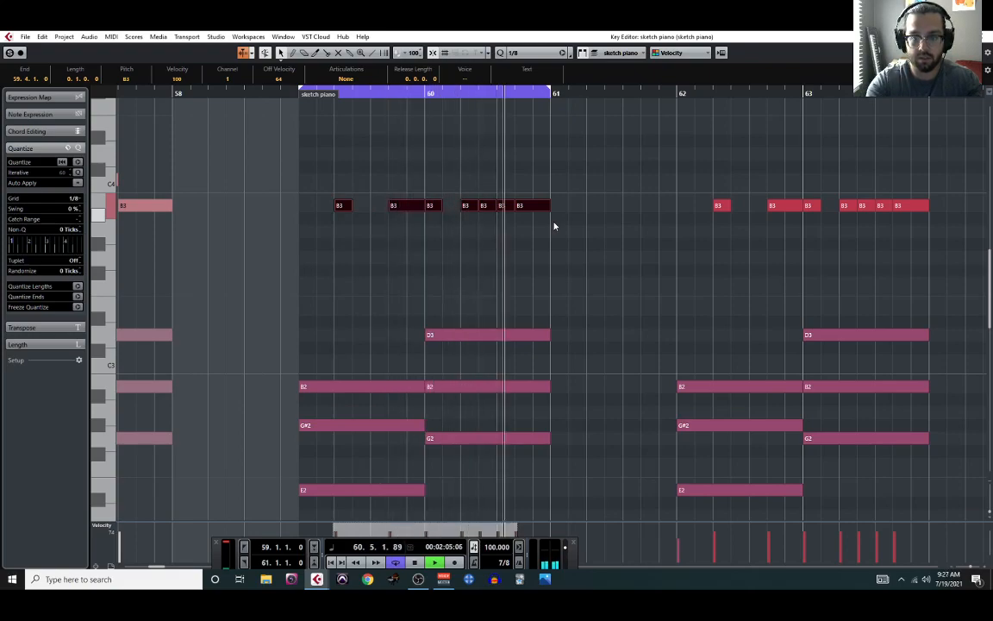
pyautogui.hotkey('shift', 'm')
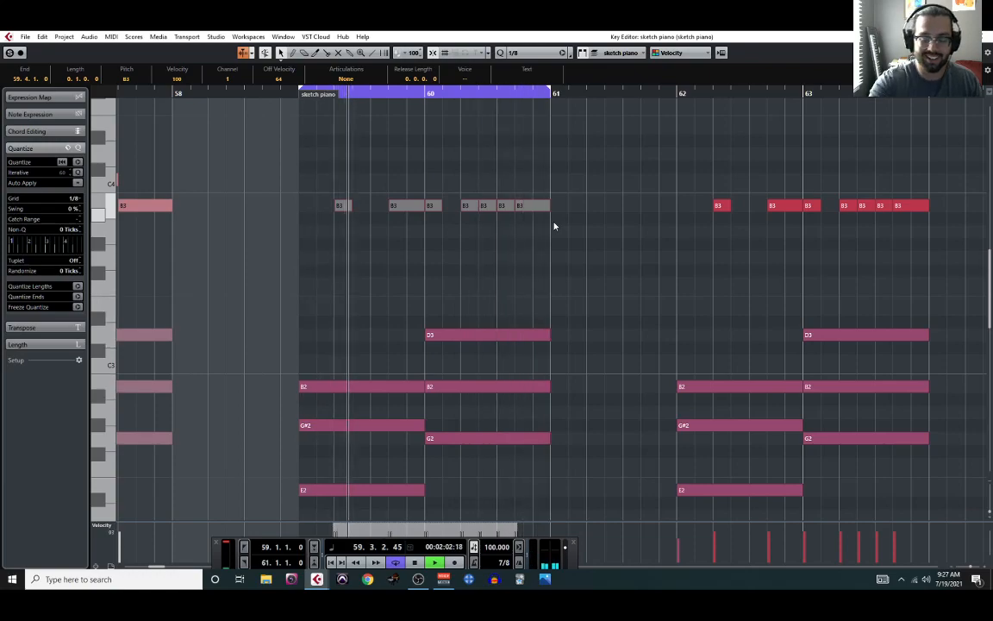
# - Unmute the two melody notes in bar 59 and lower them to G#3
pyautogui.hscroll(-3, 554, 226)
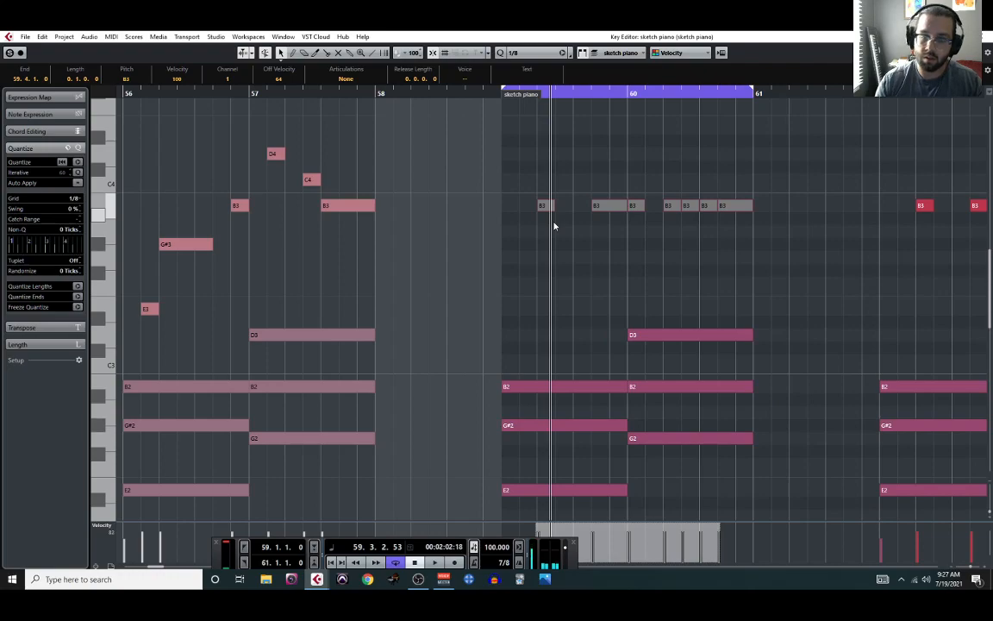
pyautogui.moveTo(531, 182); pyautogui.dragTo(606, 243)
pyautogui.press('Down')
pyautogui.press('Down')
pyautogui.press('Down')
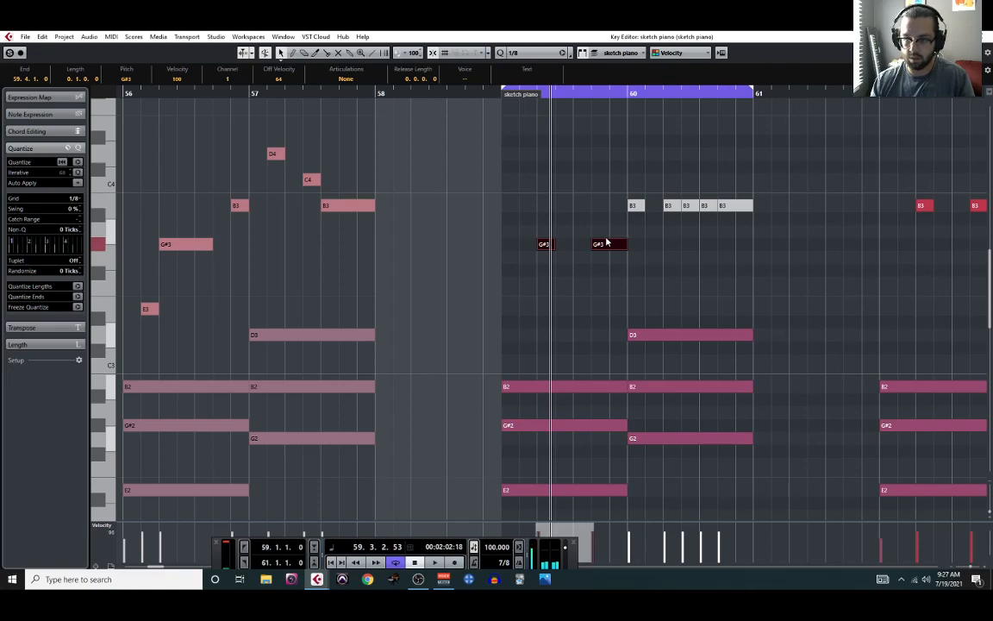
# - Delete the first B3 in bar 60 and move the following two B3 notes an eighth note earlier
pyautogui.moveTo(636, 182); pyautogui.dragTo(641, 214)
pyautogui.press('Delete')
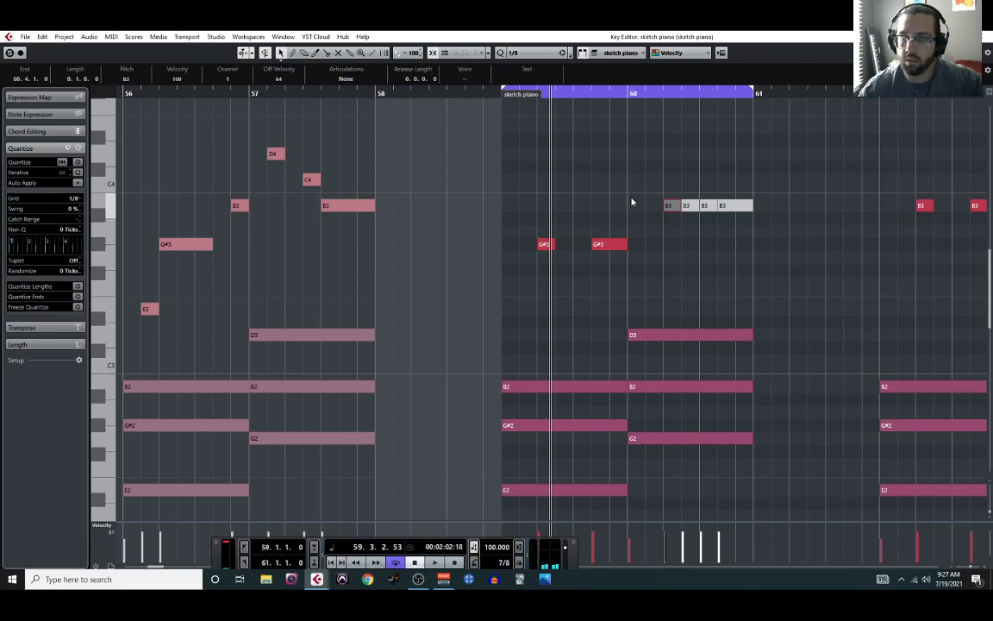
pyautogui.moveTo(668, 192); pyautogui.dragTo(685, 216)
pyautogui.hotkey('ctrl', 'Left')
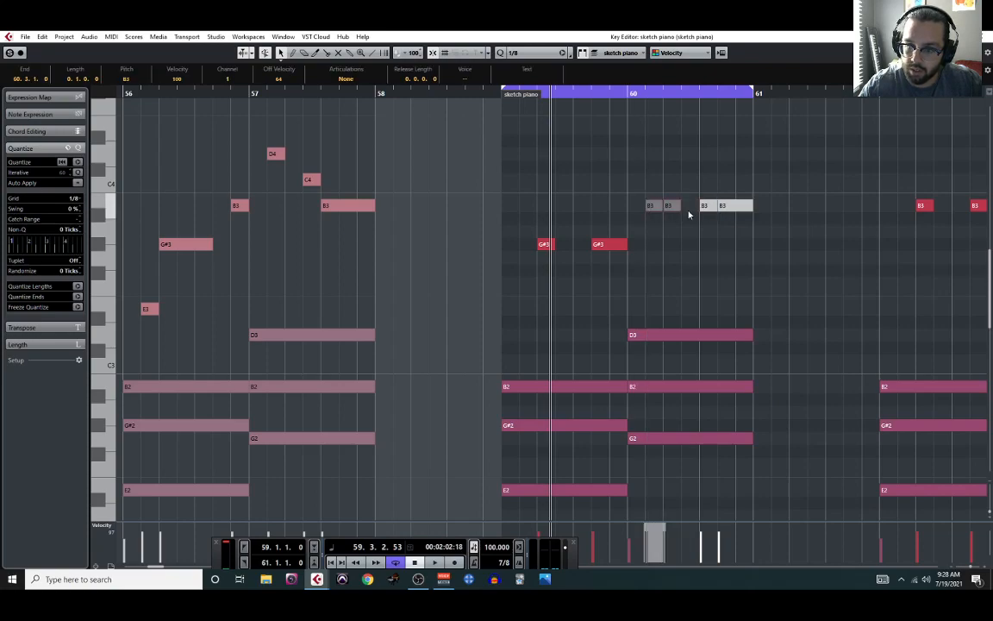
# - Lower bar 60's first melody note to A3, start the third an eighth note earlier, and unmute all four melody notes
pyautogui.moveTo(698, 214); pyautogui.dragTo(654, 237)
pyautogui.click(654, 213)
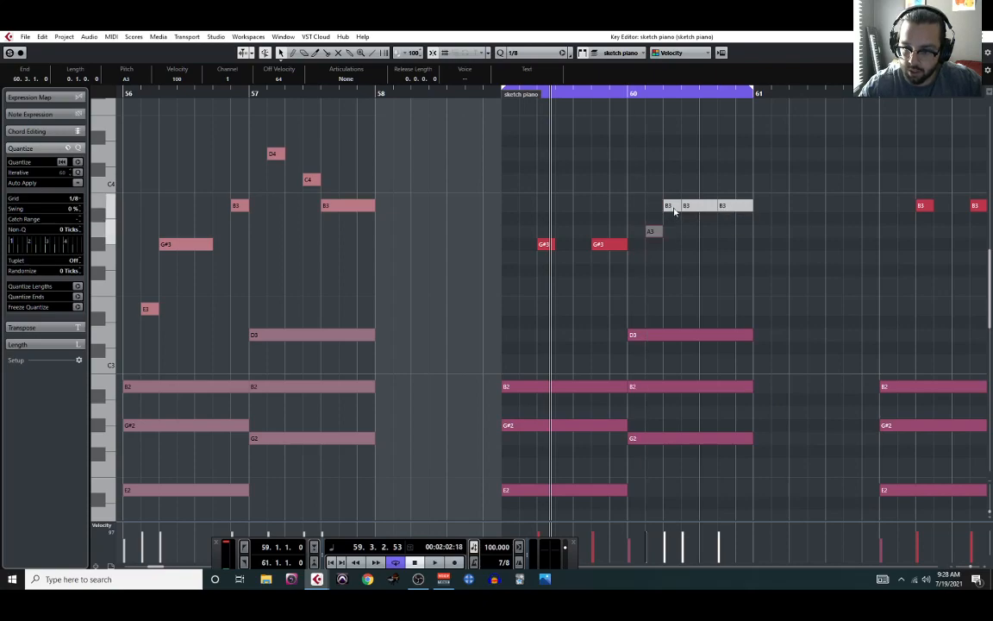
pyautogui.moveTo(652, 186); pyautogui.dragTo(749, 252)
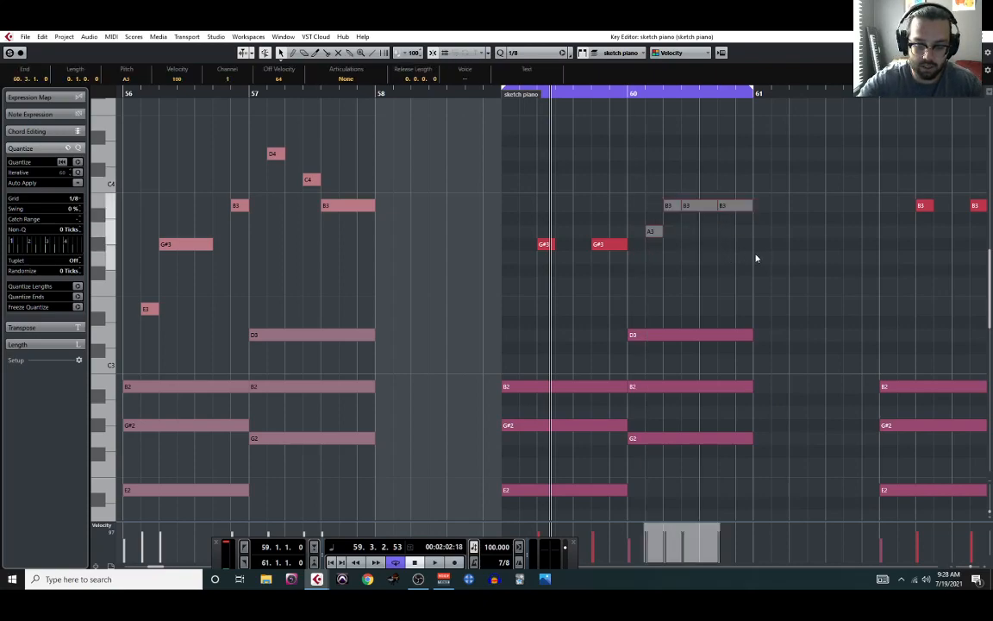
# - Turn off loop playback and play the revised melody through bars 59 and 60
pyautogui.click(569, 91)
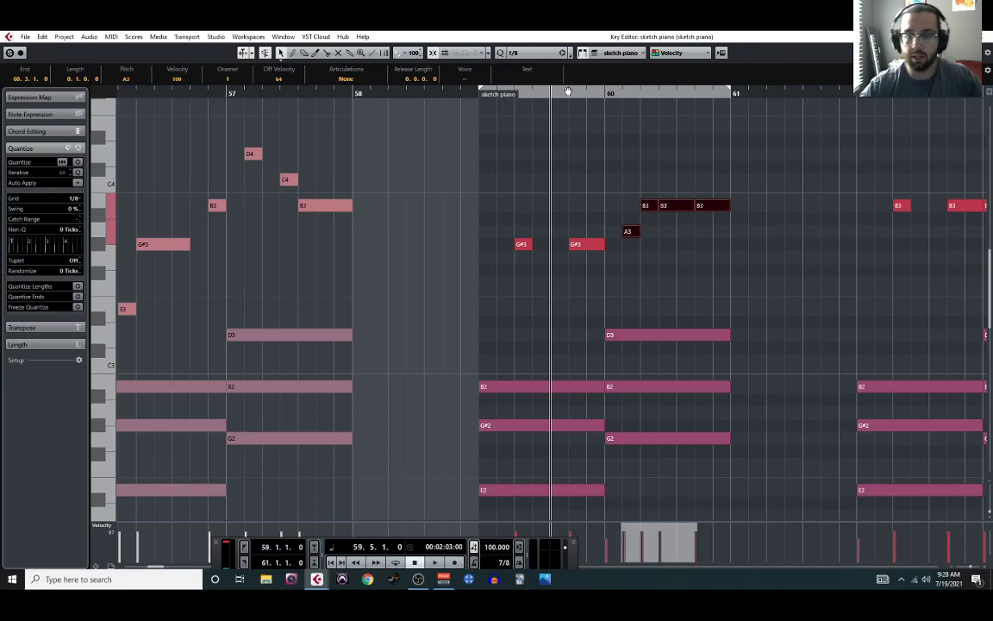
pyautogui.click(473, 95)
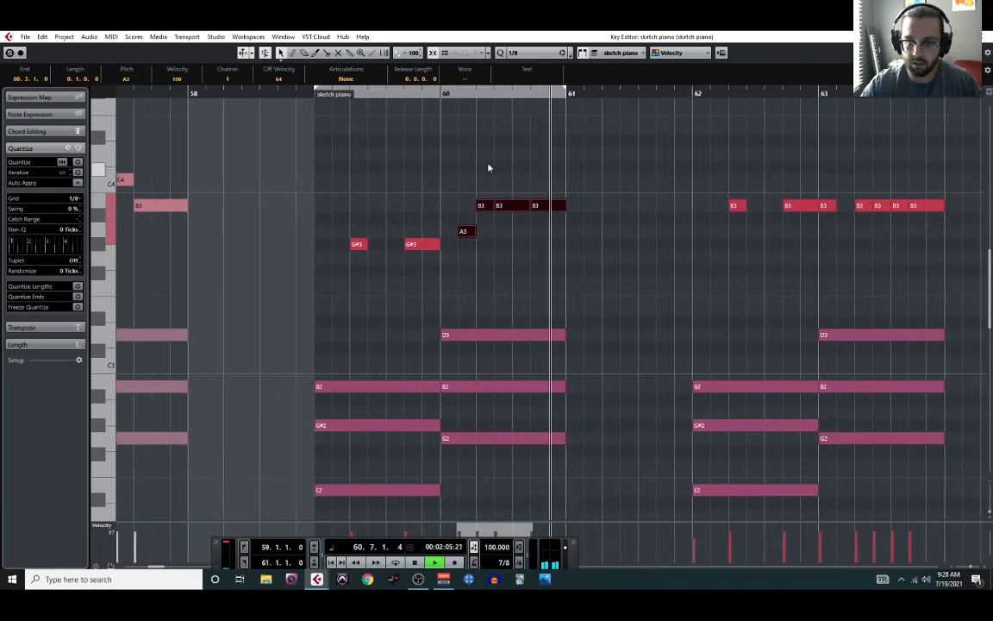
pyautogui.press('space')
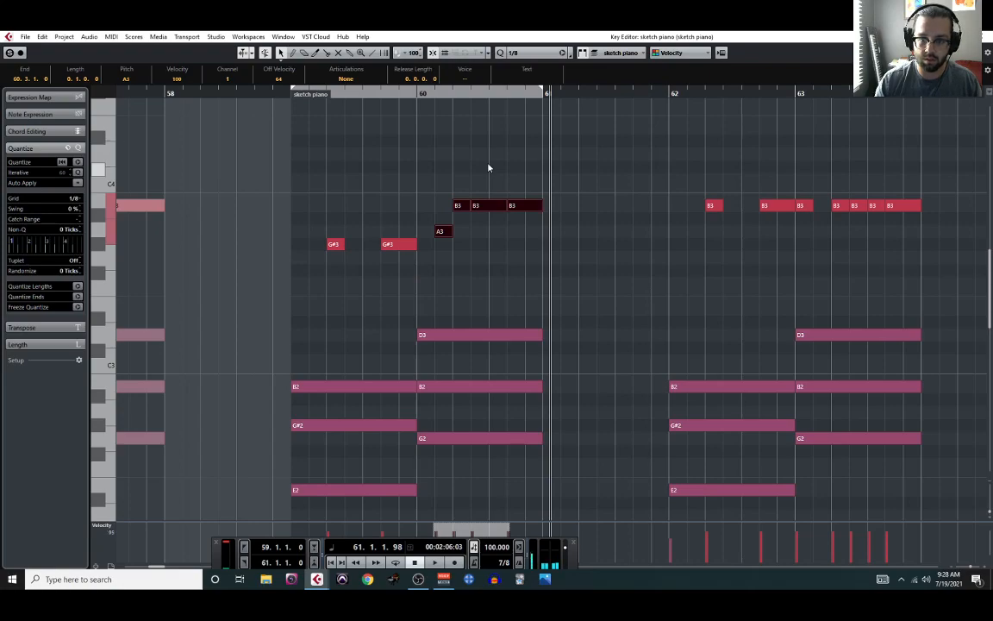
# - Raise the last two melody notes in bar 60 to D4 and C#4
pyautogui.click(501, 208)
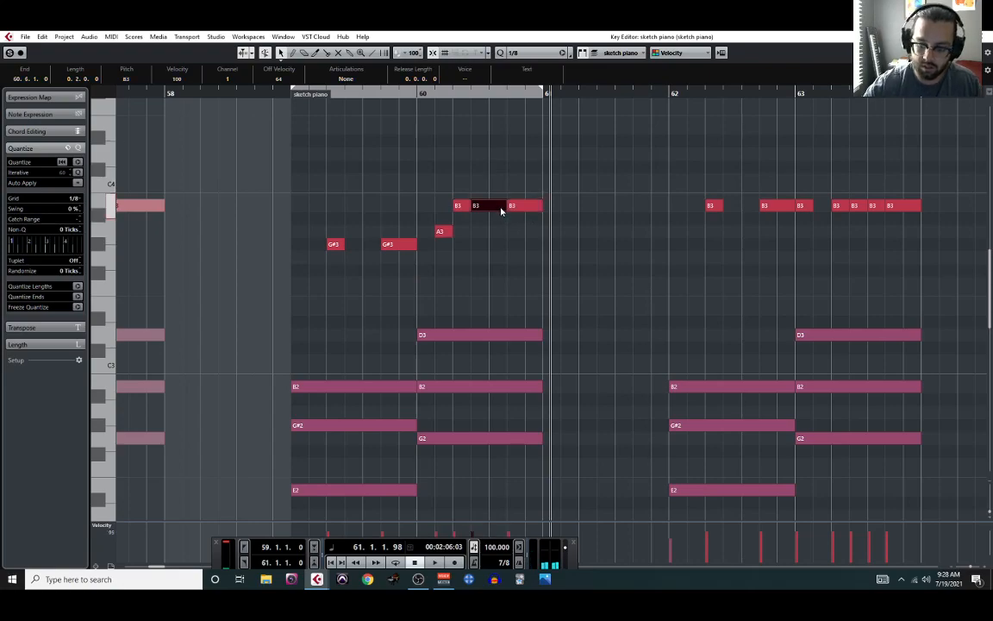
pyautogui.press('Up')
pyautogui.press('Up')
pyautogui.press('Up')
pyautogui.press('Right')
pyautogui.press('Up')
pyautogui.press('Up')
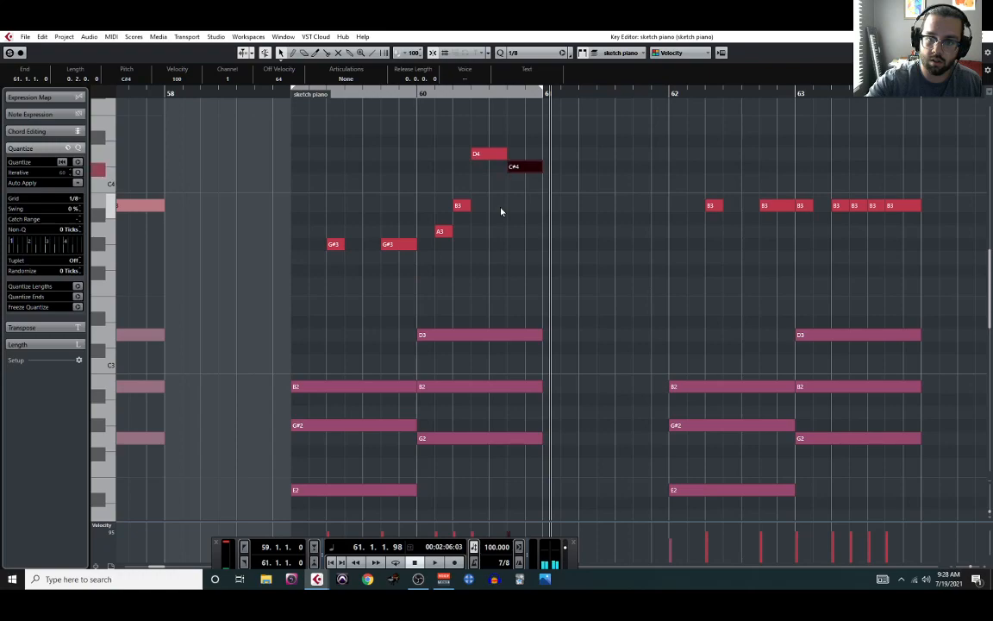
# - Play back bars 59 and 60 from the start of bar 59
pyautogui.click(289, 92)
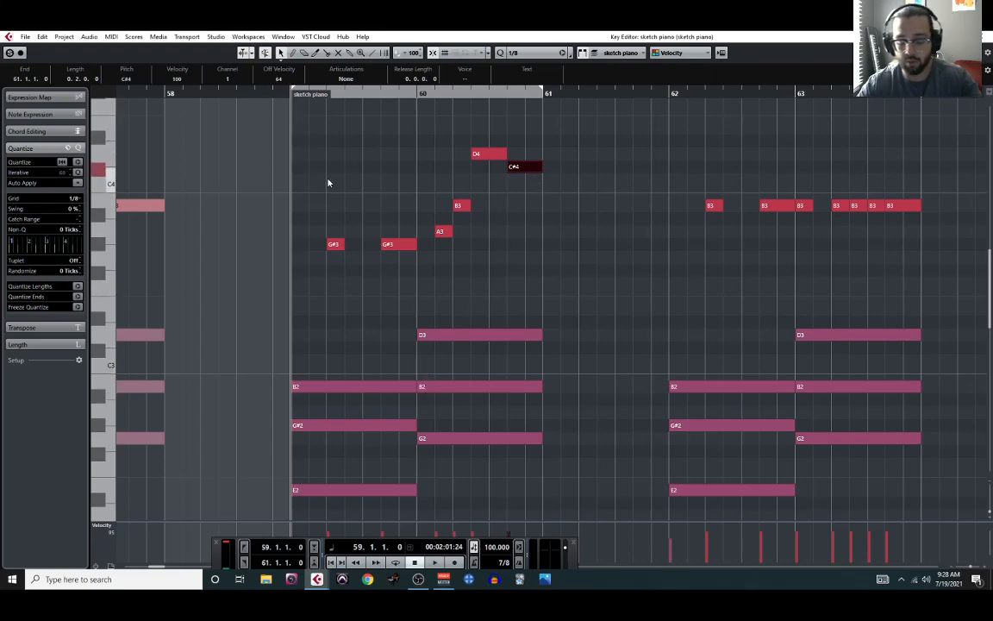
pyautogui.press('space')
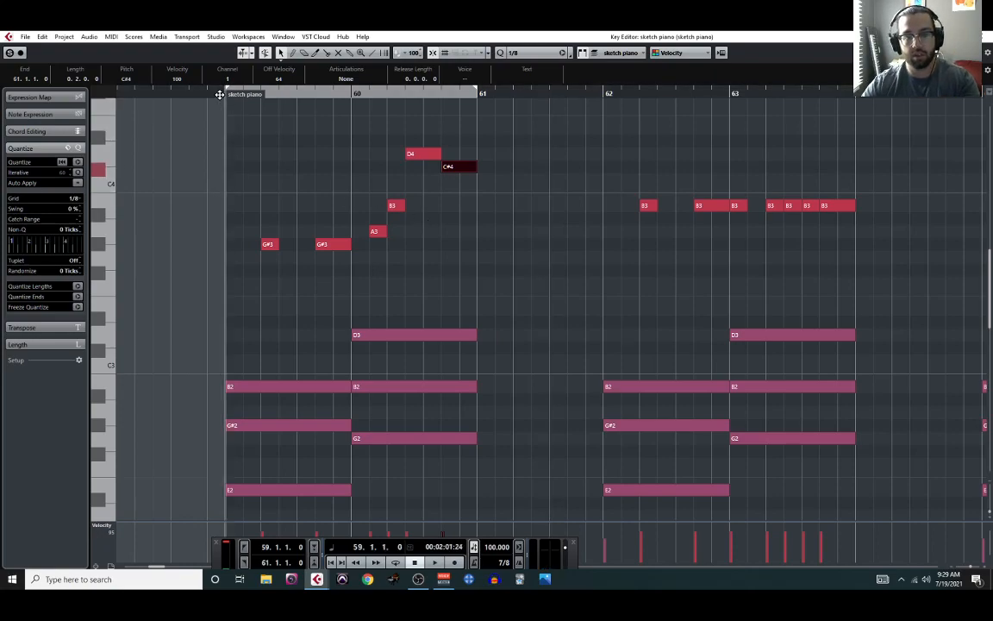
pyautogui.press('space')
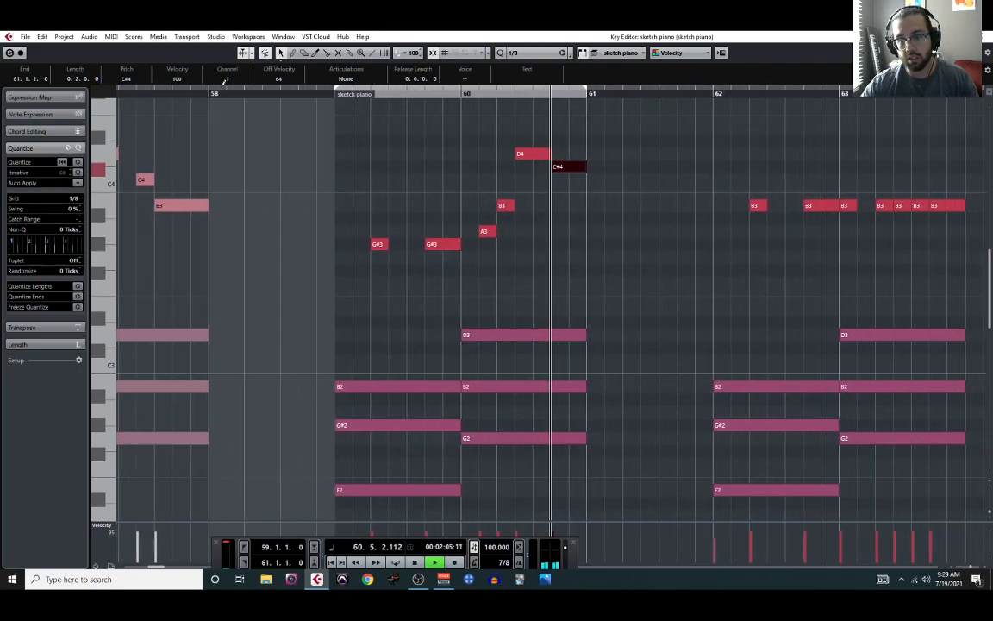
# - Extend the second G#3 in bar 59 to start an eighth note earlier and play the phrase back
pyautogui.moveTo(402, 250); pyautogui.dragTo(423, 244)
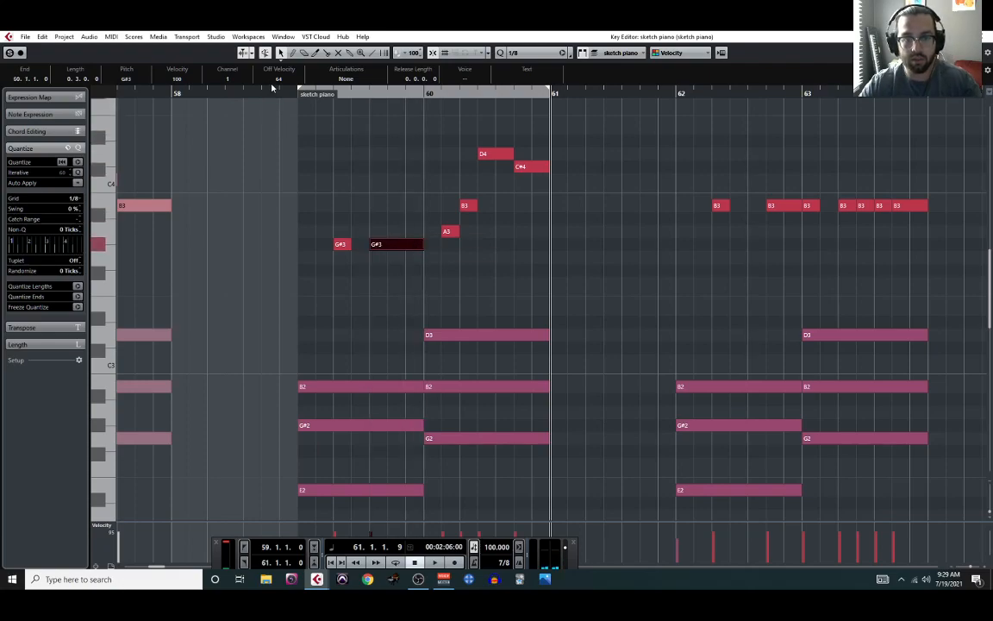
pyautogui.click(292, 95)
pyautogui.press('space')
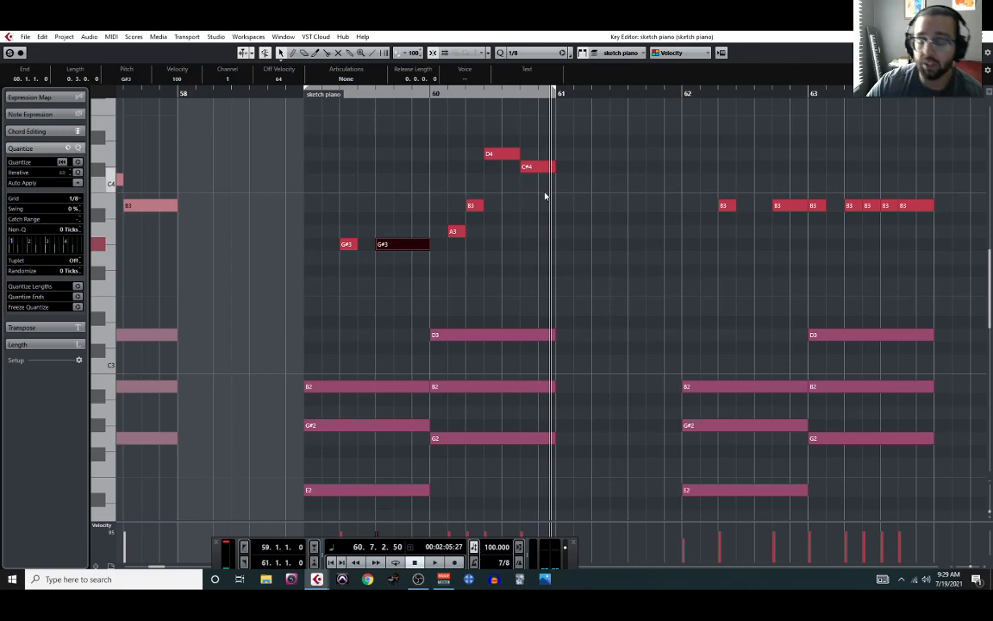
# - Place the playback position at the start of bar 62
pyautogui.scroll(-3, 567, 308)
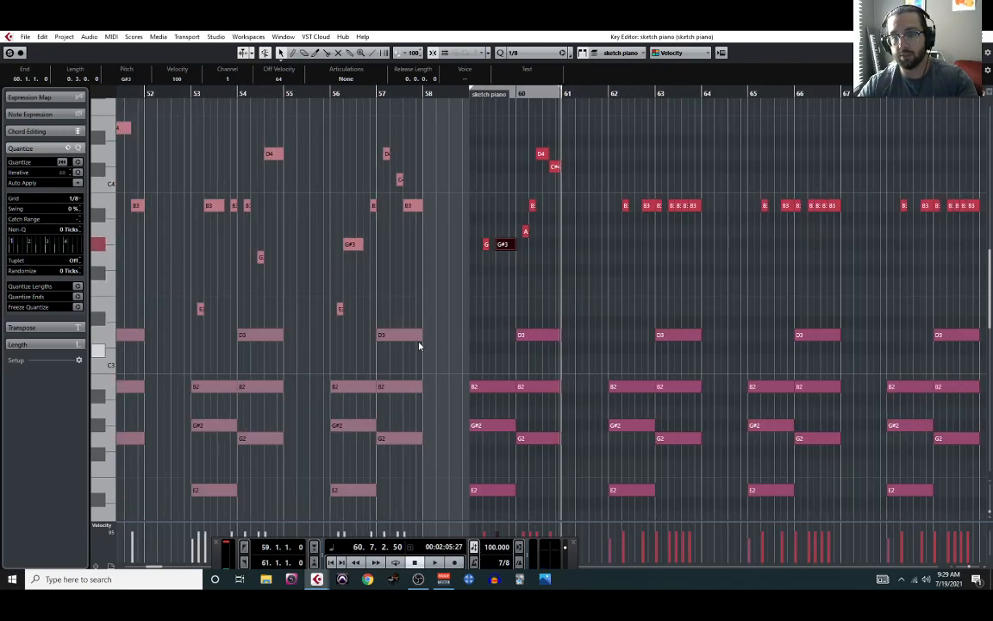
pyautogui.hscroll(4, 416, 344)
pyautogui.hscroll(-1, 411, 308)
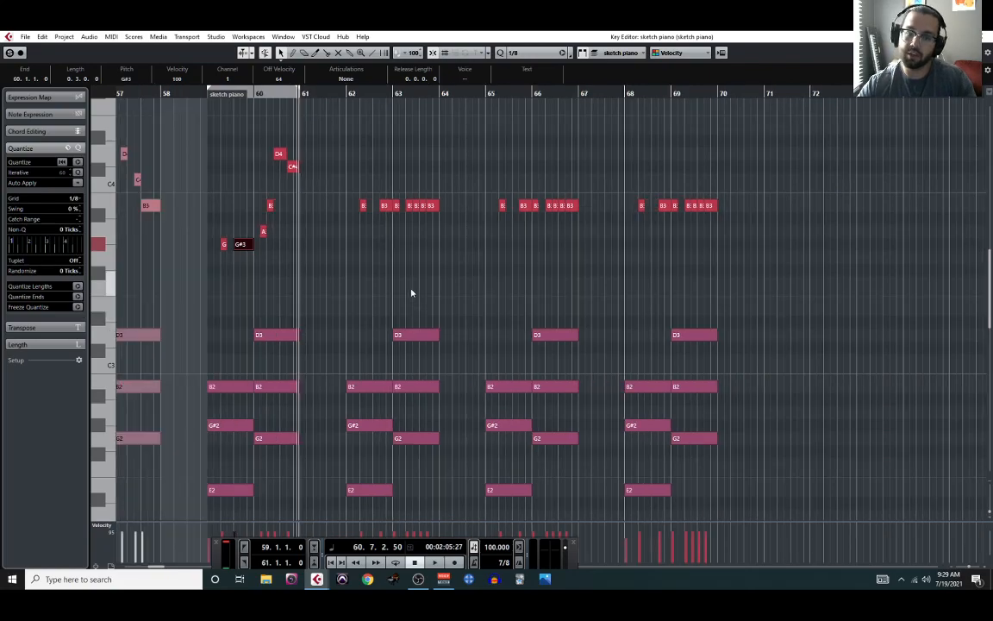
pyautogui.scroll(-3, 412, 293)
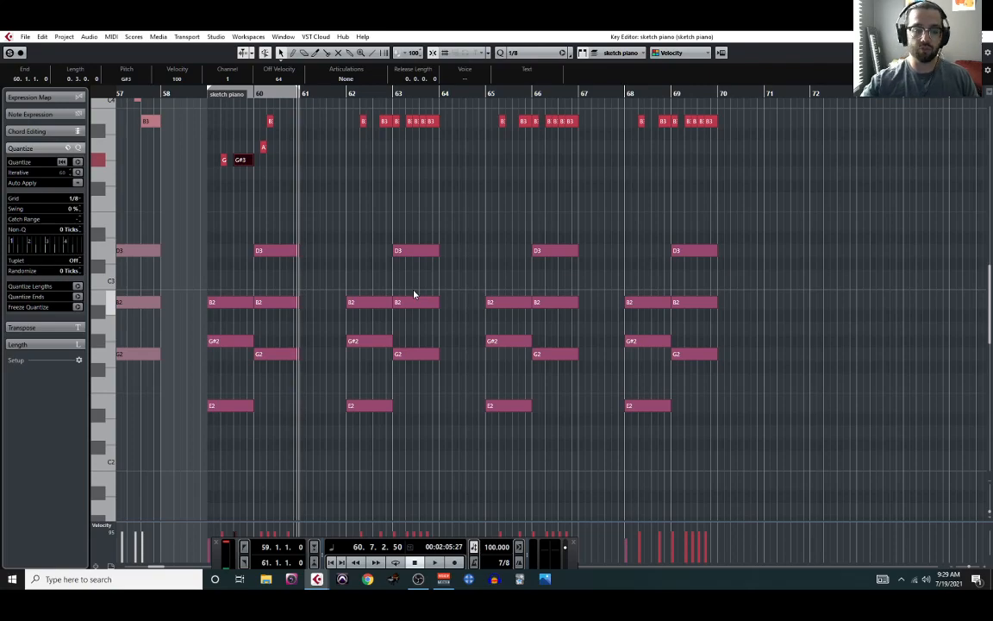
pyautogui.scroll(2, 392, 336)
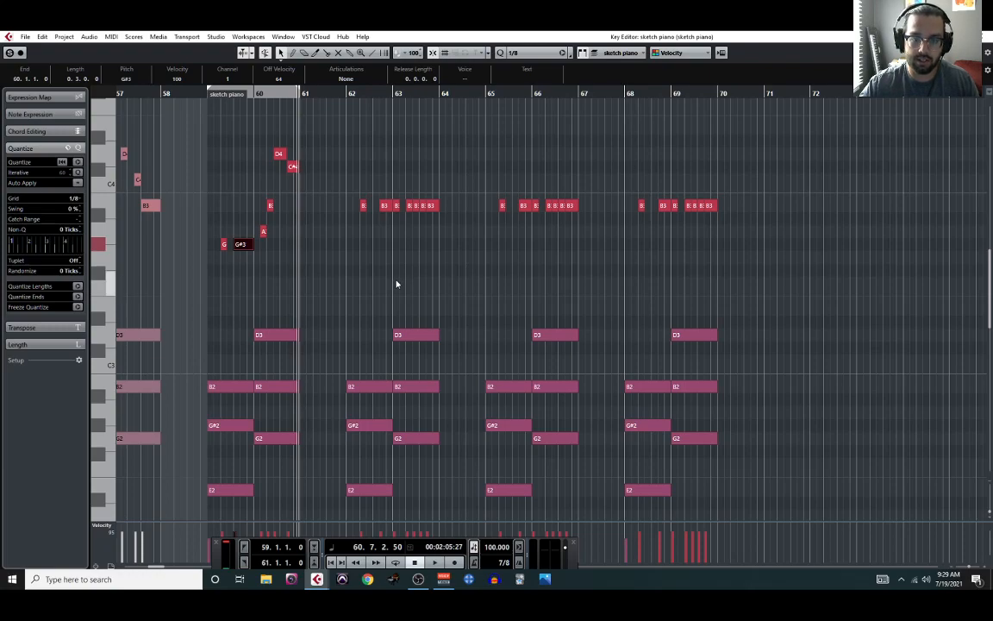
pyautogui.scroll(2, 396, 285)
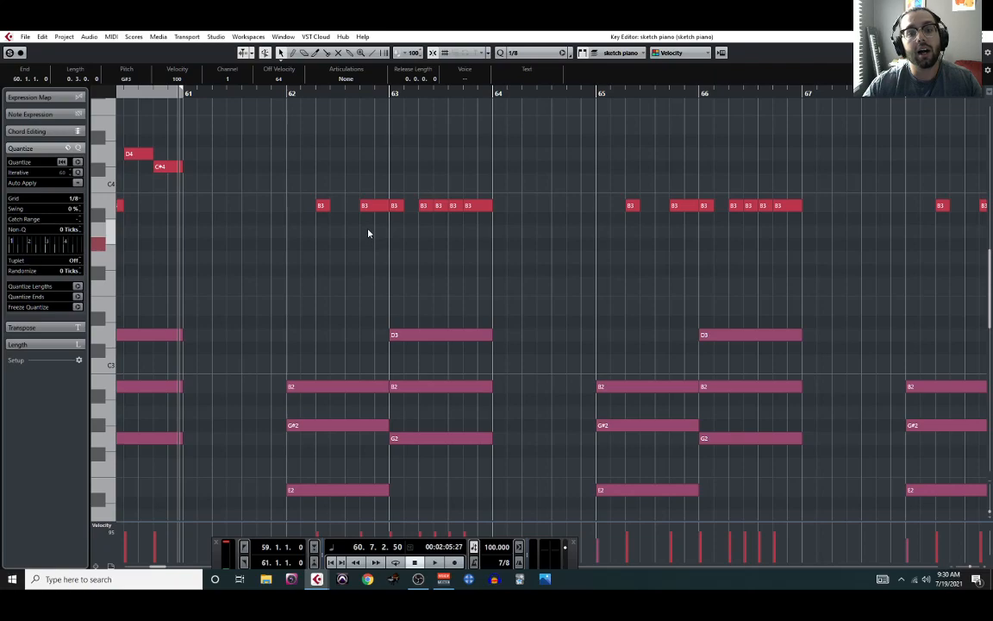
pyautogui.click(289, 93)
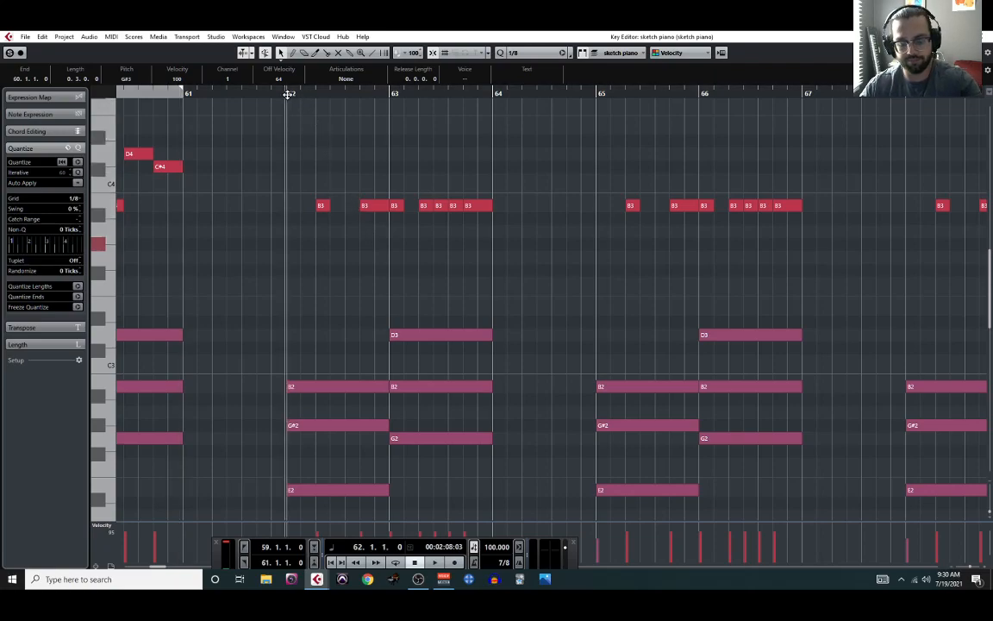
# - Lower the second melody note in bar 62 to G#3
pyautogui.scroll(-2, 348, 304)
pyautogui.hscroll(-2, 340, 305)
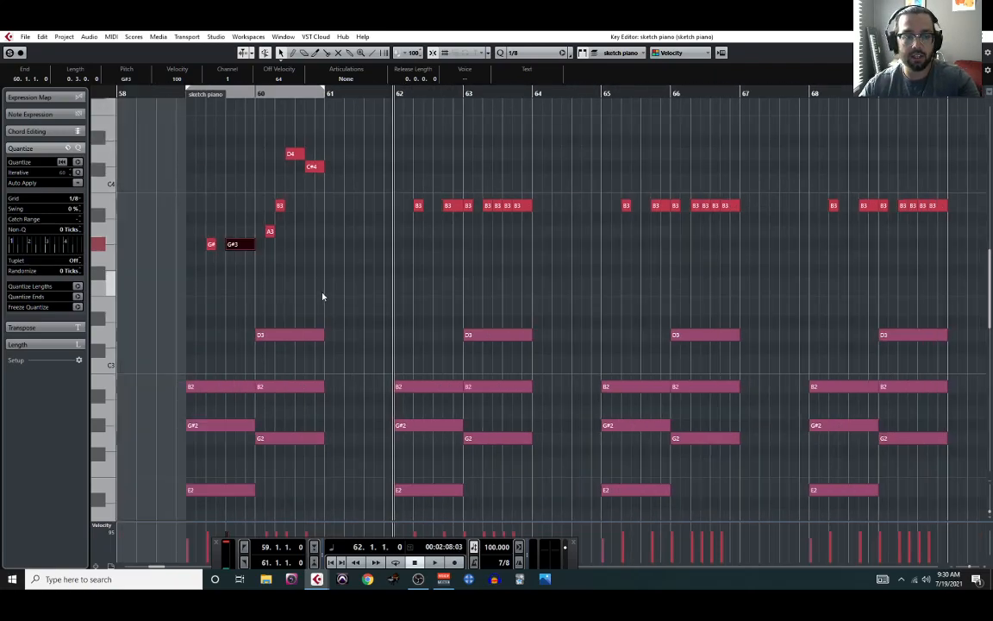
pyautogui.scroll(2, 417, 332)
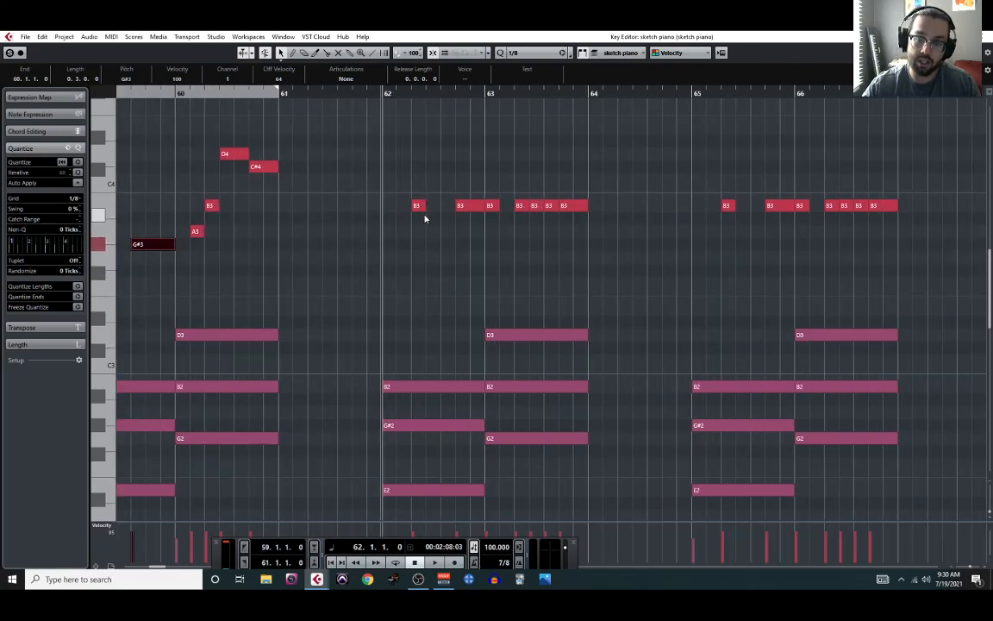
pyautogui.click(469, 212)
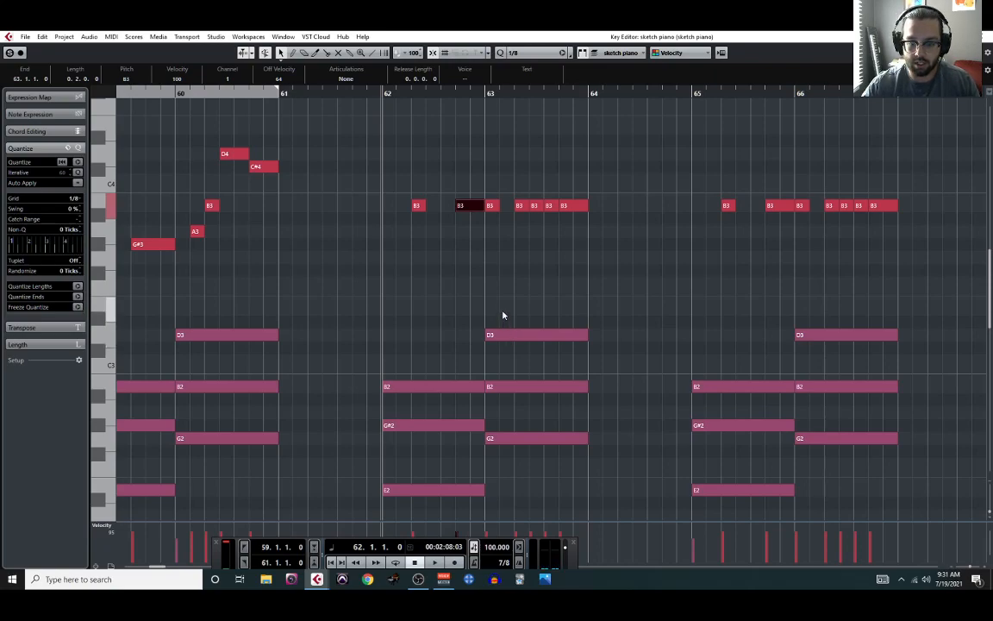
pyautogui.press('Down')
pyautogui.press('Down')
pyautogui.press('Down')
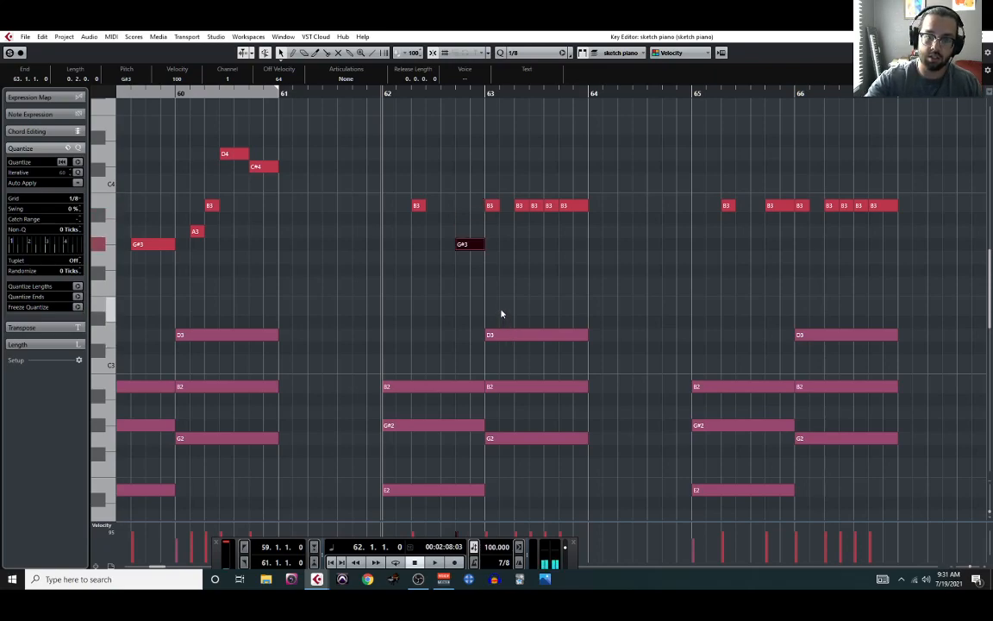
# - Lower the first melody note in bar 63 to G3
pyautogui.click(492, 206)
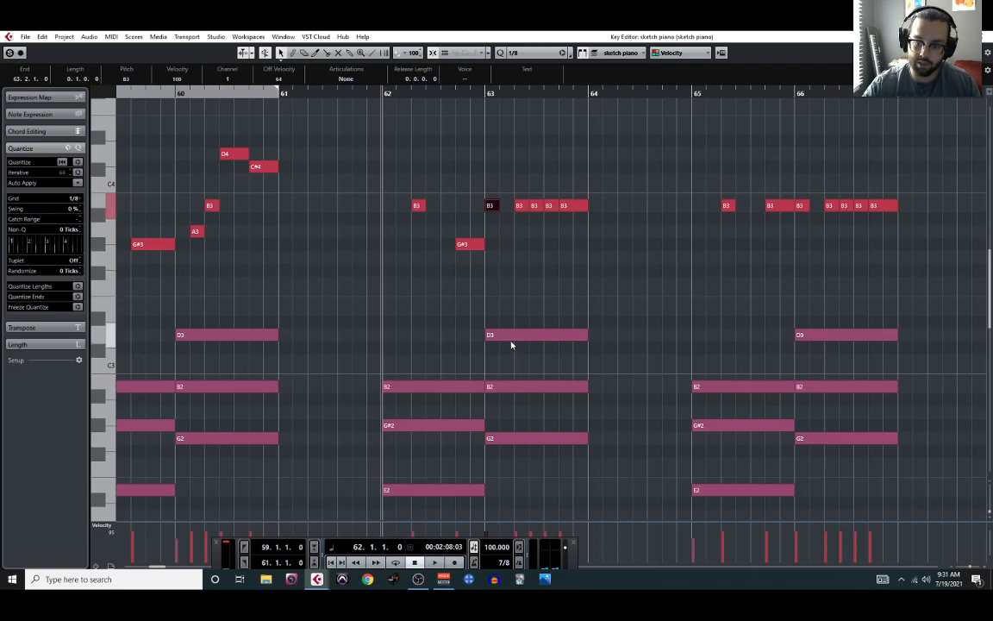
pyautogui.press('Down')
pyautogui.press('Down')
pyautogui.press('Down')
pyautogui.press('Down')
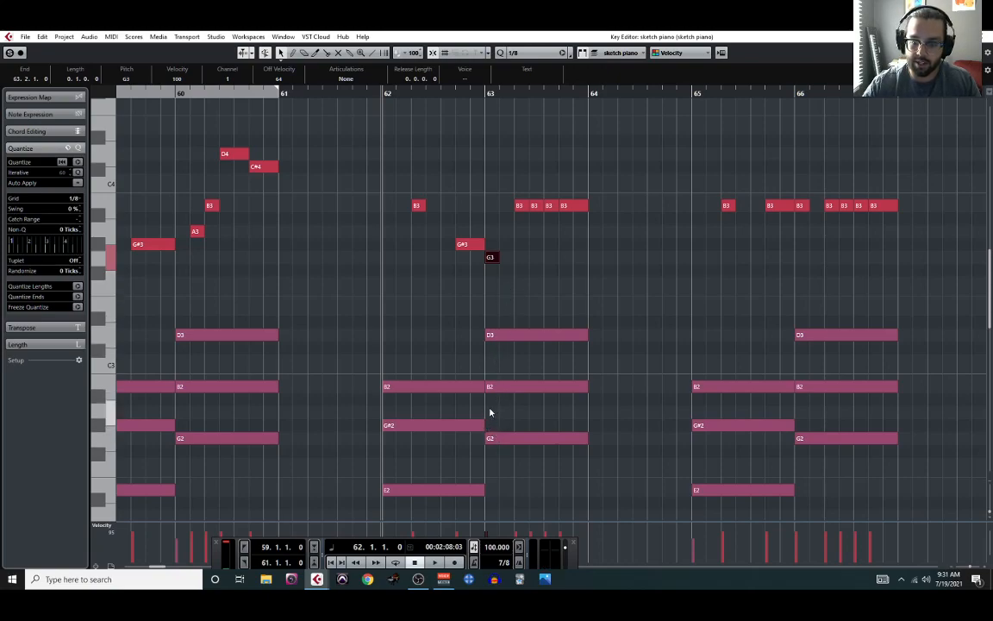
# - Repitch the remaining melody notes in bar 63 into a rising line of A3, B3, C#4 and D4
pyautogui.click(520, 207)
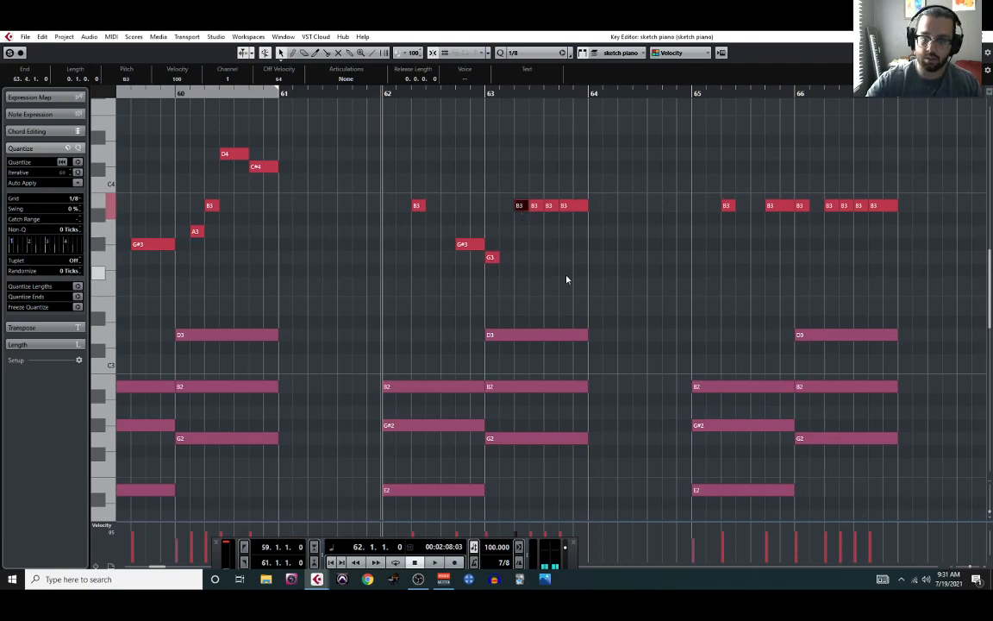
pyautogui.press('Down')
pyautogui.press('Down')
pyautogui.press('Right')
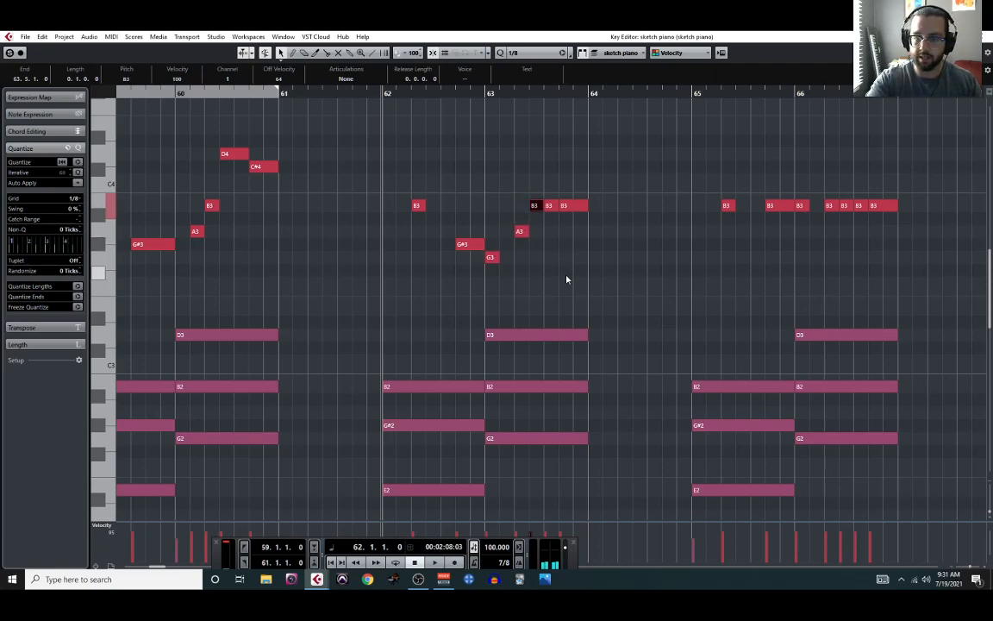
pyautogui.press('Right')
pyautogui.press('Up')
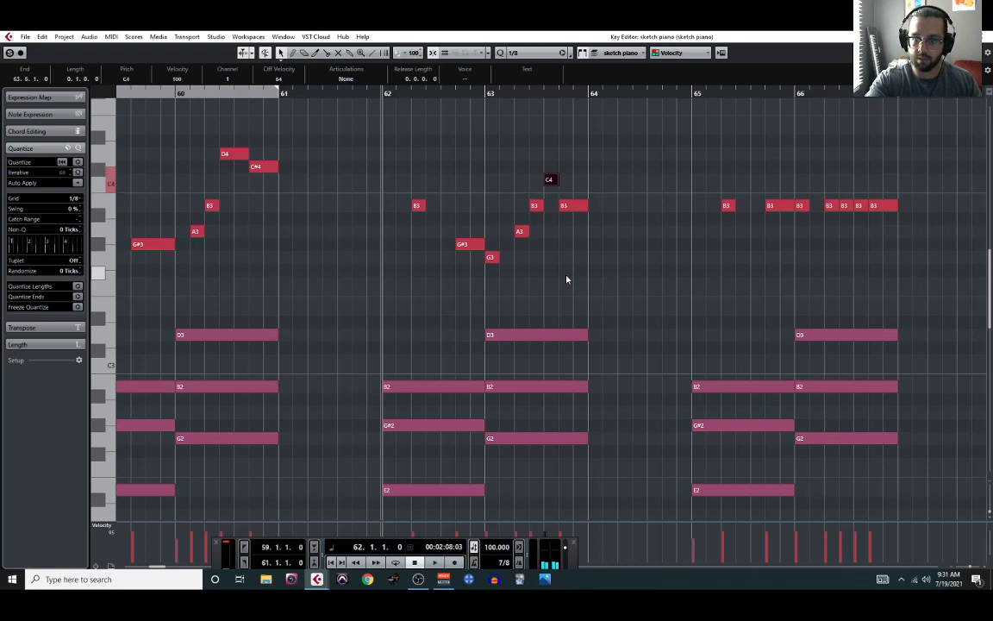
pyautogui.press('Up')
pyautogui.press('Right')
pyautogui.press('Up')
pyautogui.press('Up')
pyautogui.press('Up')
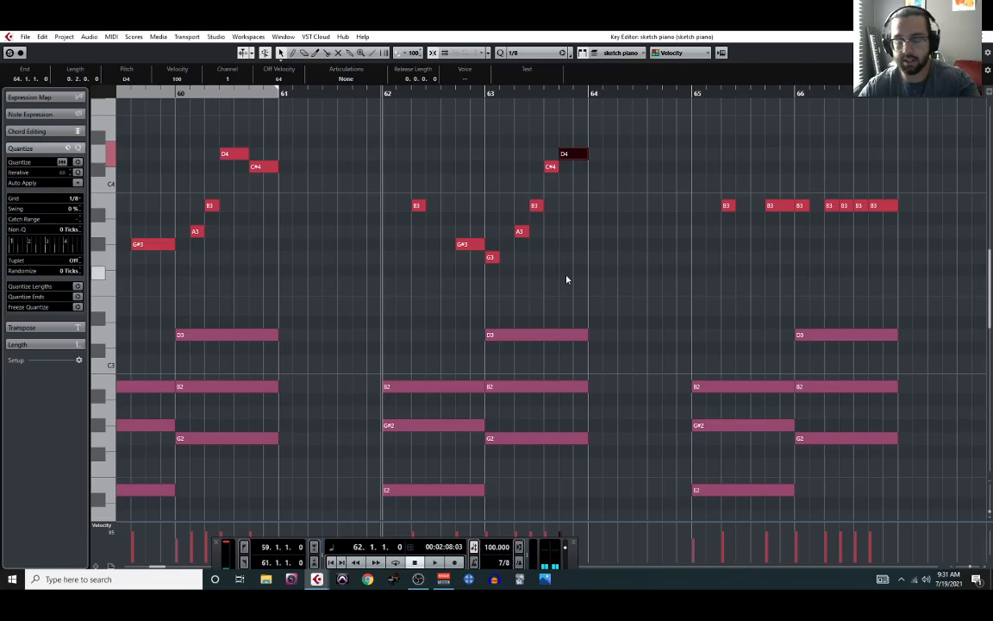
# - Lengthen the G3 at the start of bar 63 to a quarter note and play back bars 62 and 63
pyautogui.press('space')
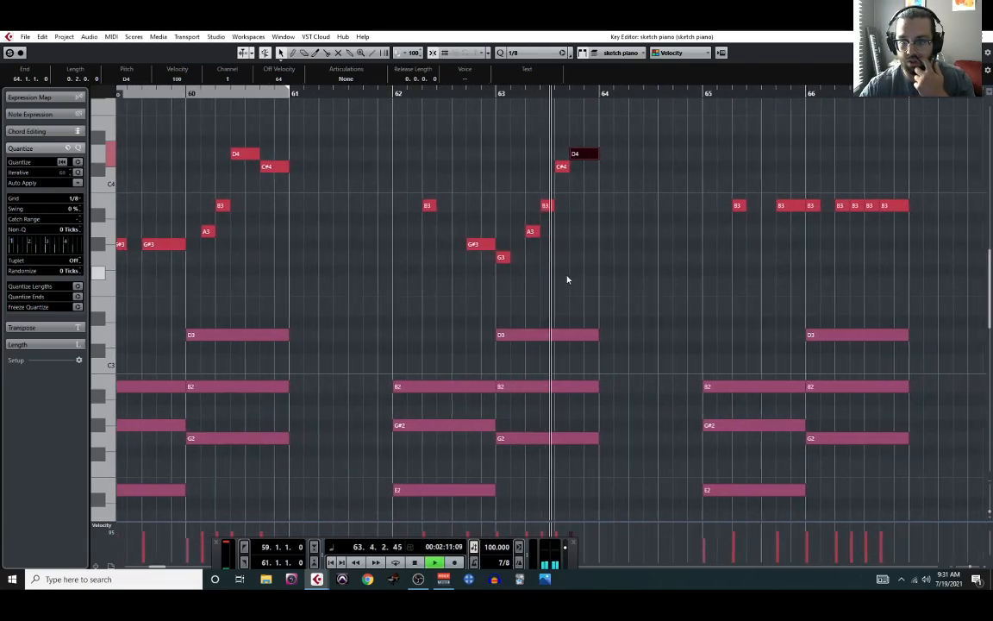
pyautogui.press('space')
pyautogui.click(462, 259)
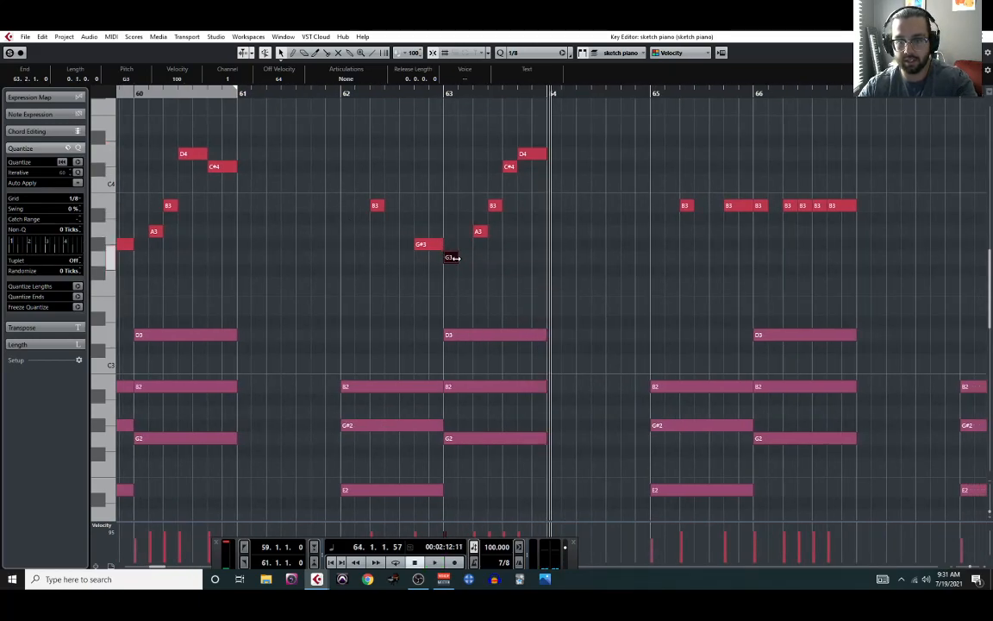
pyautogui.click(336, 94)
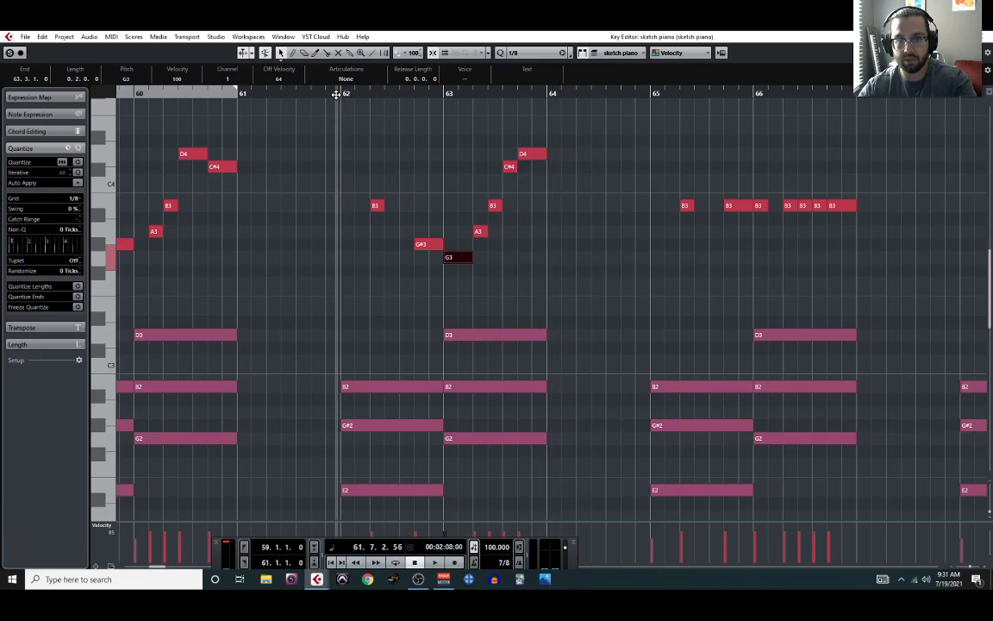
pyautogui.press('space')
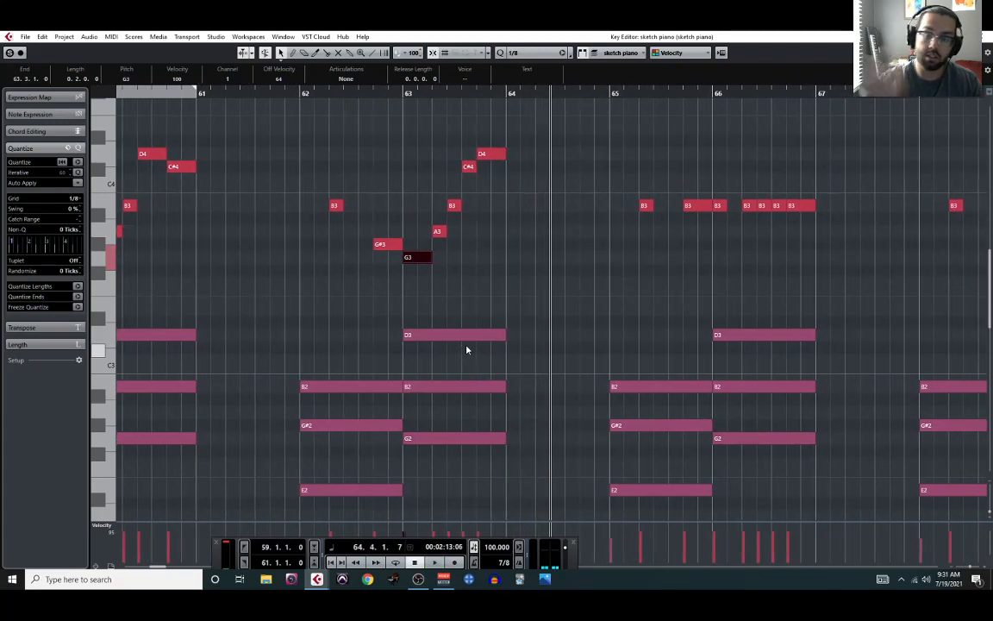
# - Move the playback position to the start of bar 65, where the next B3 melody pattern begins
pyautogui.click(607, 124)
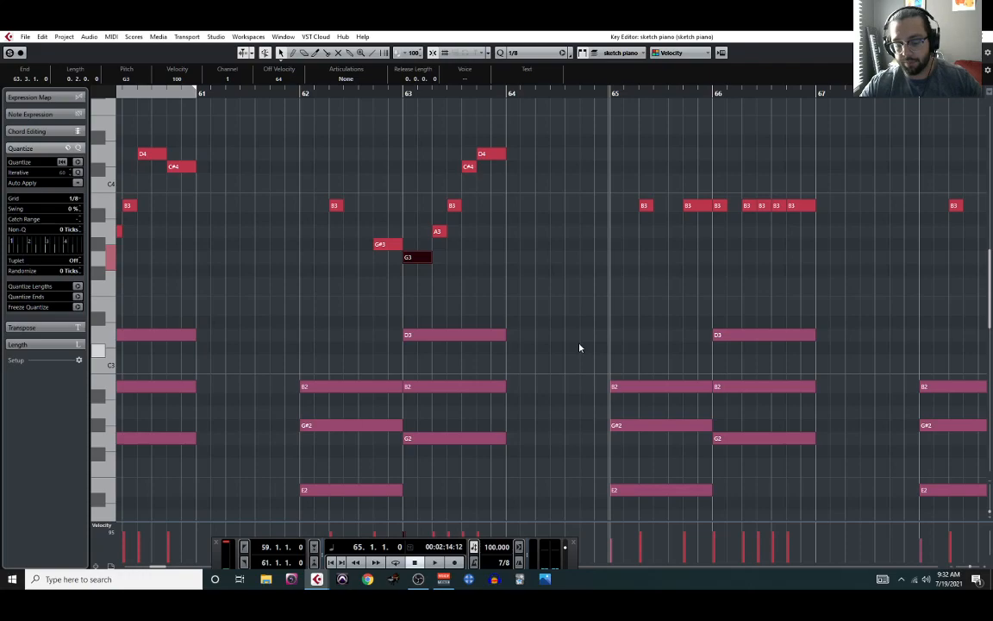
pyautogui.hscroll(5, 572, 348)
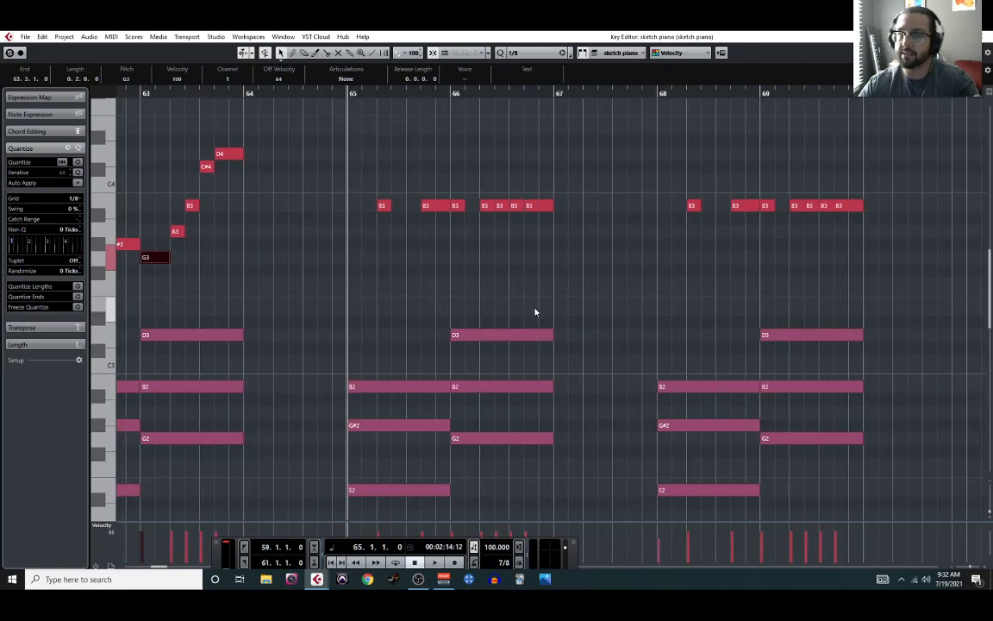
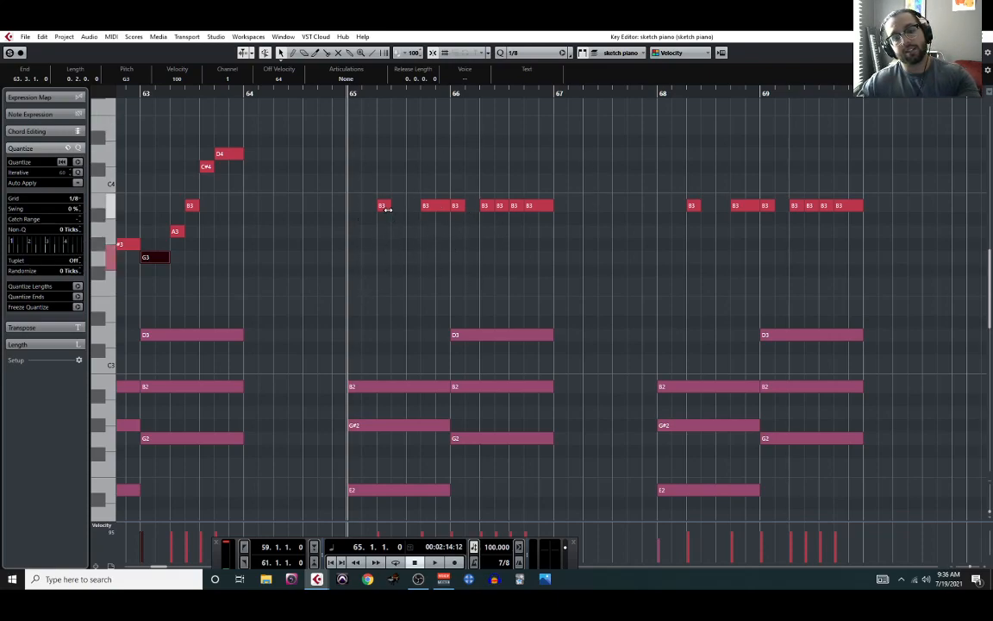
# - Review the earlier piano motifs from bar 47 onward against the unedited B3 patterns in bars 65 to 69
pyautogui.scroll(-3, 374, 265)
pyautogui.hscroll(-3, 370, 269)
pyautogui.hscroll(-3, 368, 271)
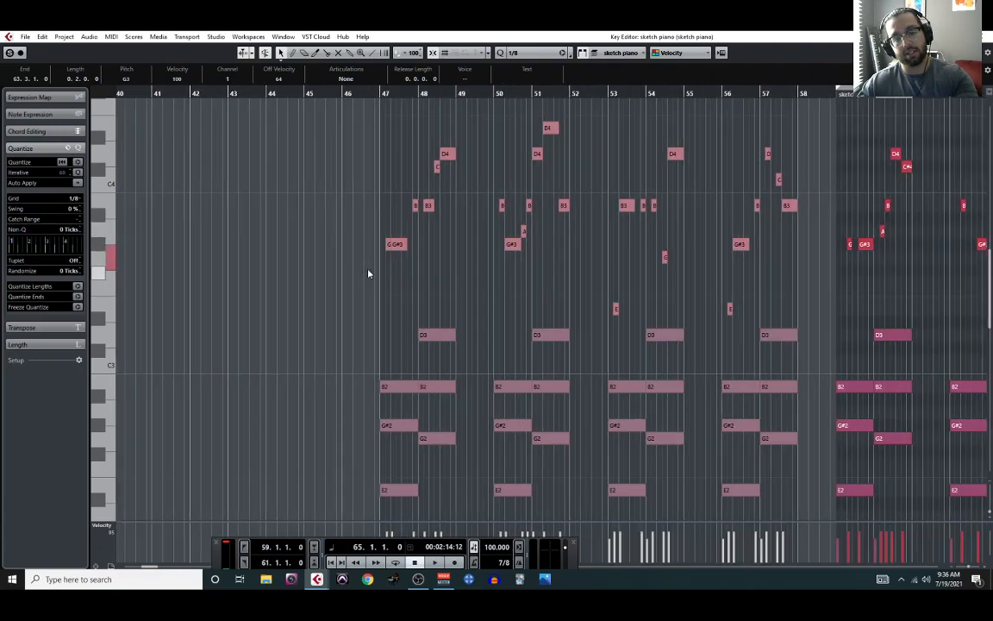
pyautogui.hscroll(3, 368, 274)
pyautogui.scroll(3, 368, 274)
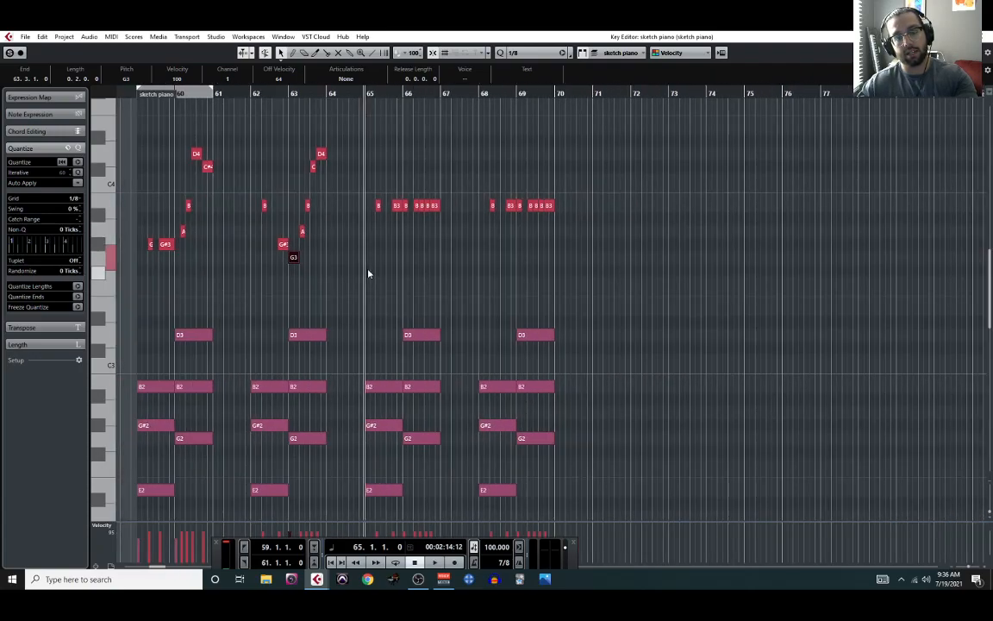
pyautogui.scroll(2, 371, 277)
pyautogui.scroll(1, 371, 279)
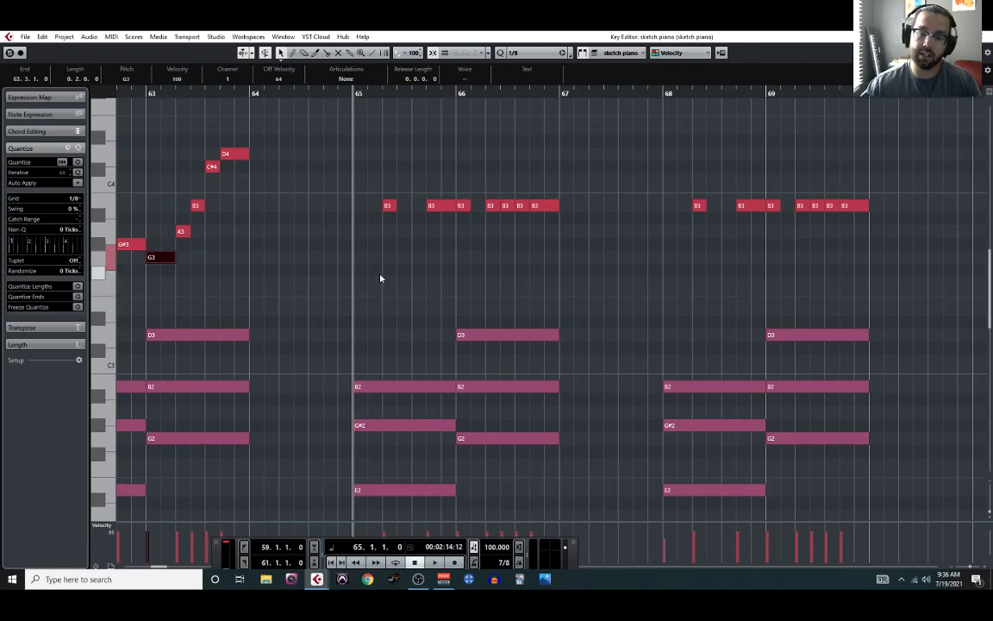
pyautogui.hscroll(-4, 365, 279)
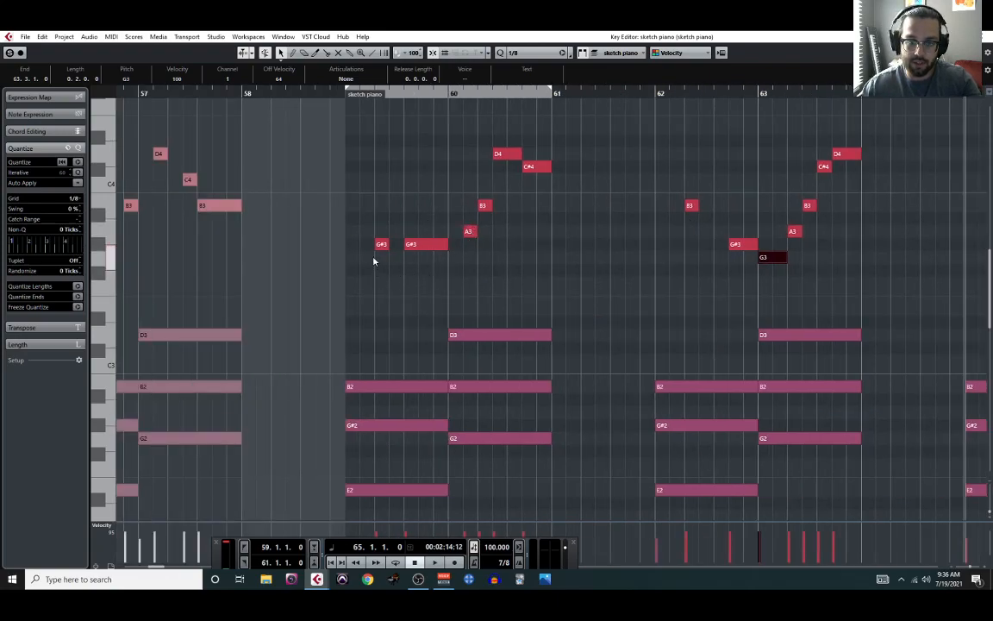
# - Lower the first melody note in bar 68 to E3
pyautogui.hscroll(10, 390, 286)
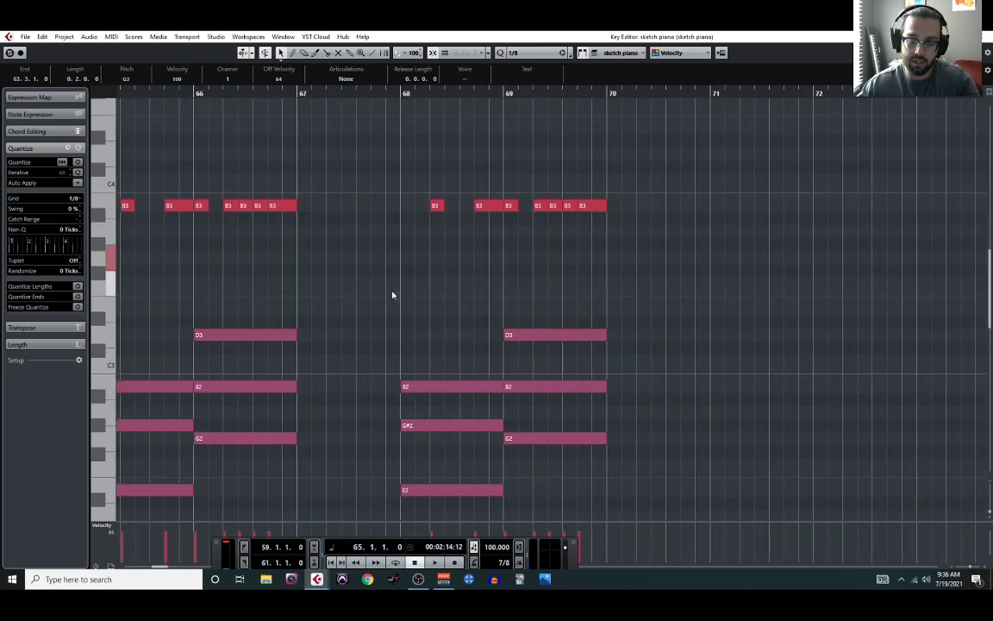
pyautogui.moveTo(436, 206); pyautogui.dragTo(439, 309)
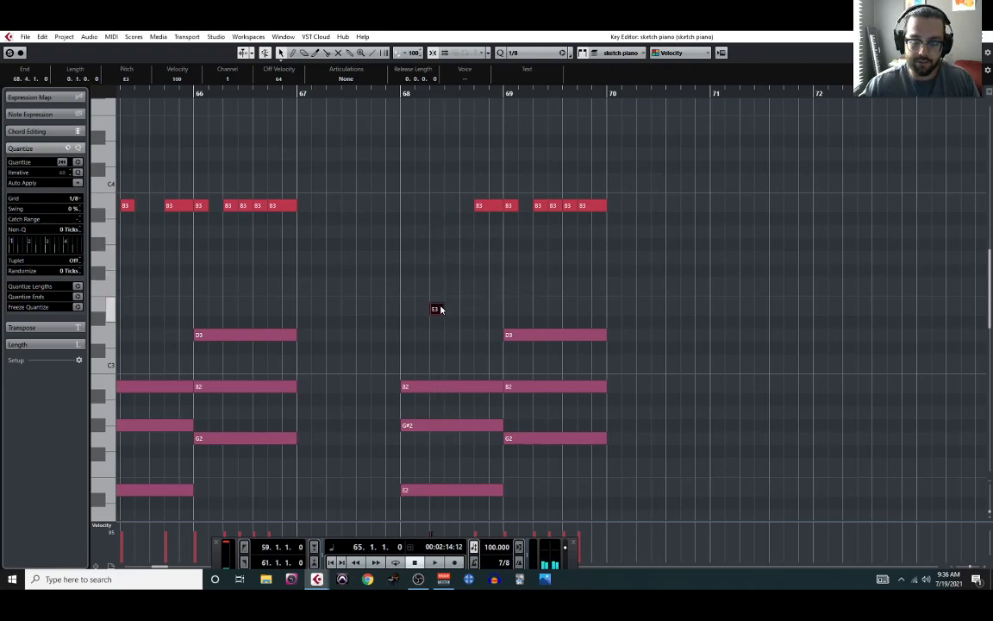
pyautogui.click(488, 207)
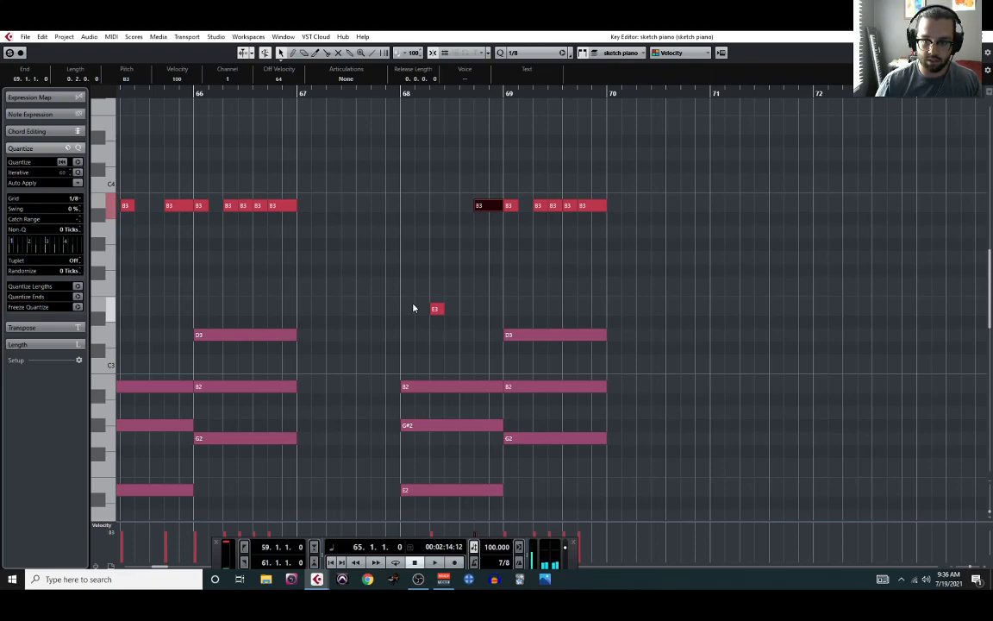
# - Raise the last melody note in bar 69 to E4 and play back from bar 68
pyautogui.click(591, 208)
pyautogui.press('Up')
pyautogui.press('Up')
pyautogui.press('Up')
pyautogui.press('Up')
pyautogui.press('Up')
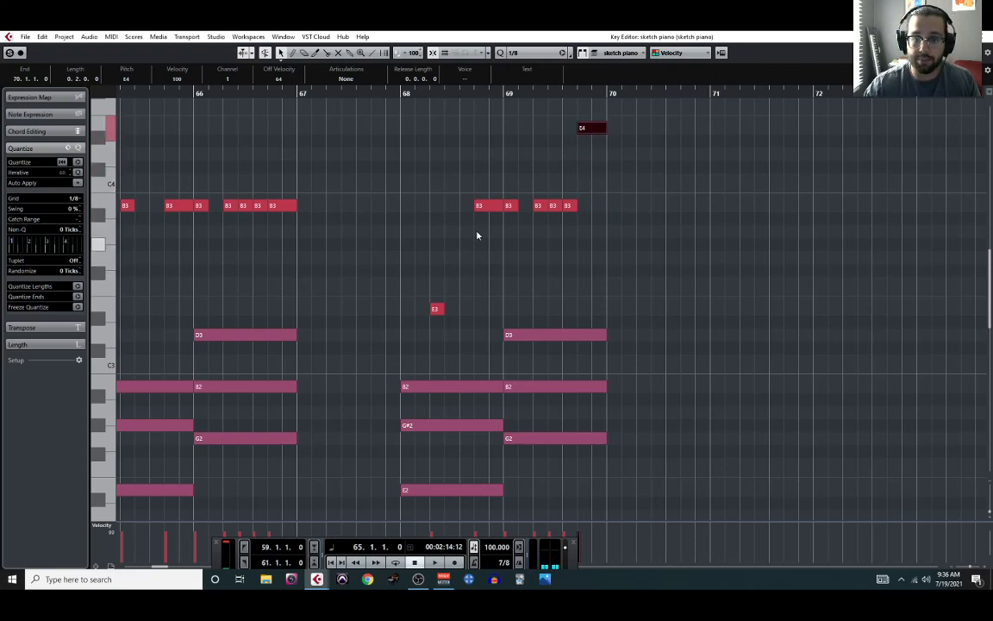
pyautogui.click(401, 93)
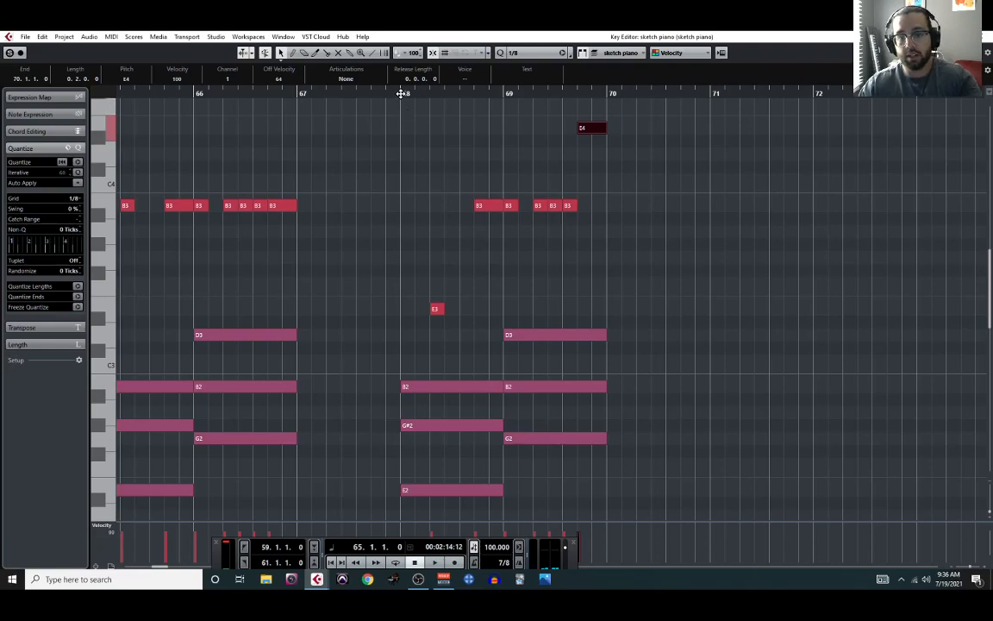
pyautogui.press('space')
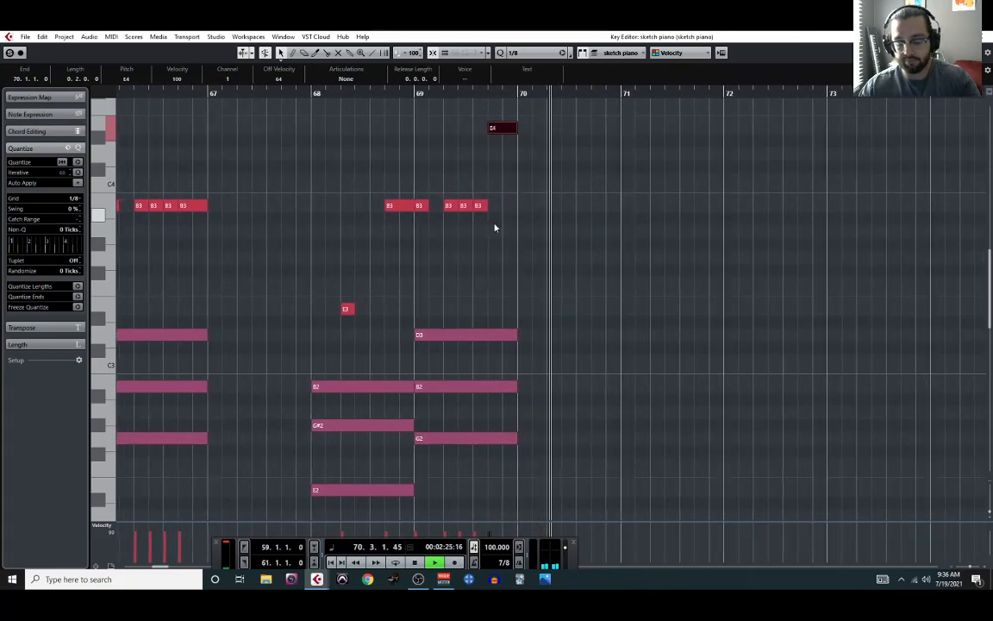
pyautogui.press('space')
# - Lower the melody note on the fourth eighth of bar 69 to A3 and play back from bar 68
pyautogui.click(459, 208)
pyautogui.press('Down')
pyautogui.press('Down')
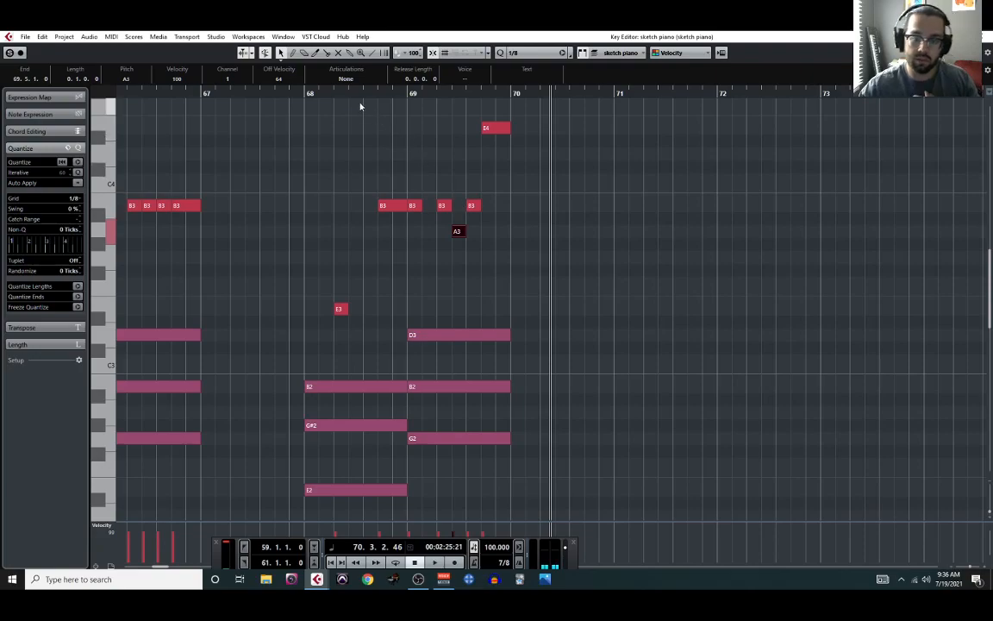
pyautogui.click(304, 94)
pyautogui.press('space')
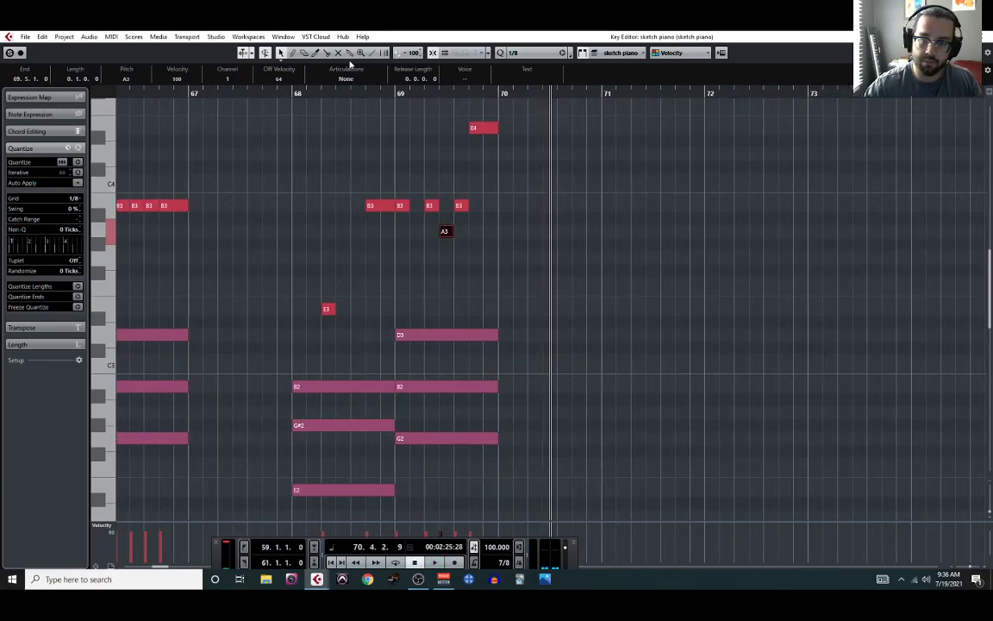
# - Lower the last melody note in bar 69 to D4 and play back bars 68 and 69
pyautogui.click(482, 130)
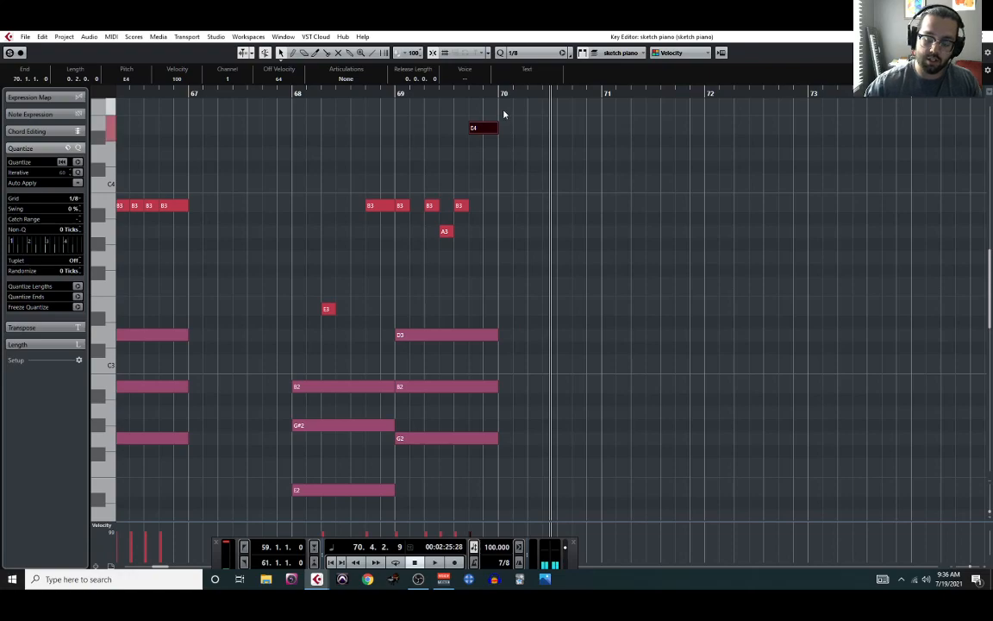
pyautogui.press('Down')
pyautogui.press('Down')
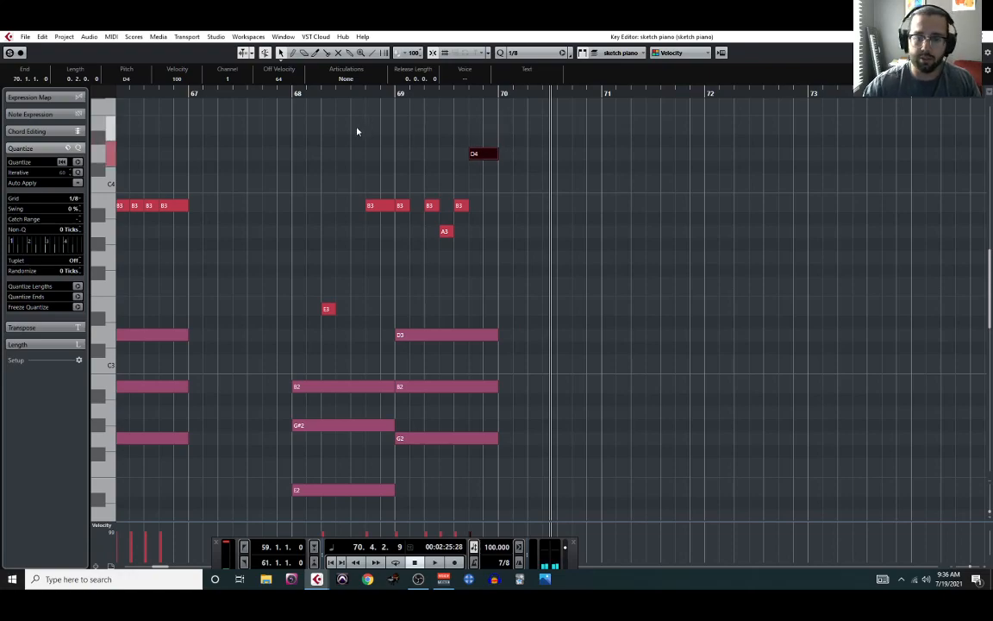
pyautogui.click(295, 97)
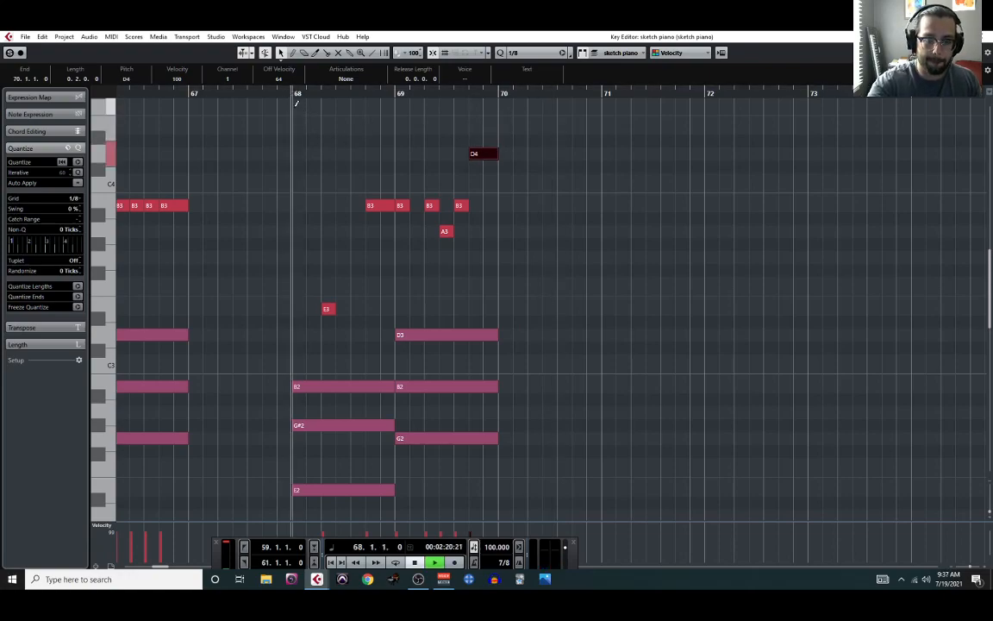
pyautogui.press('space')
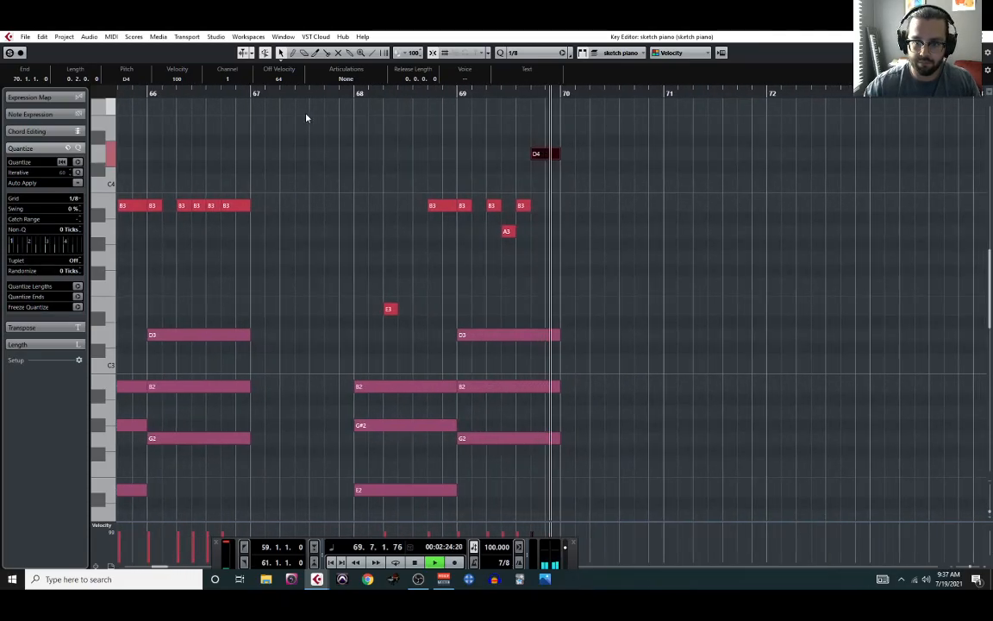
pyautogui.press('space')
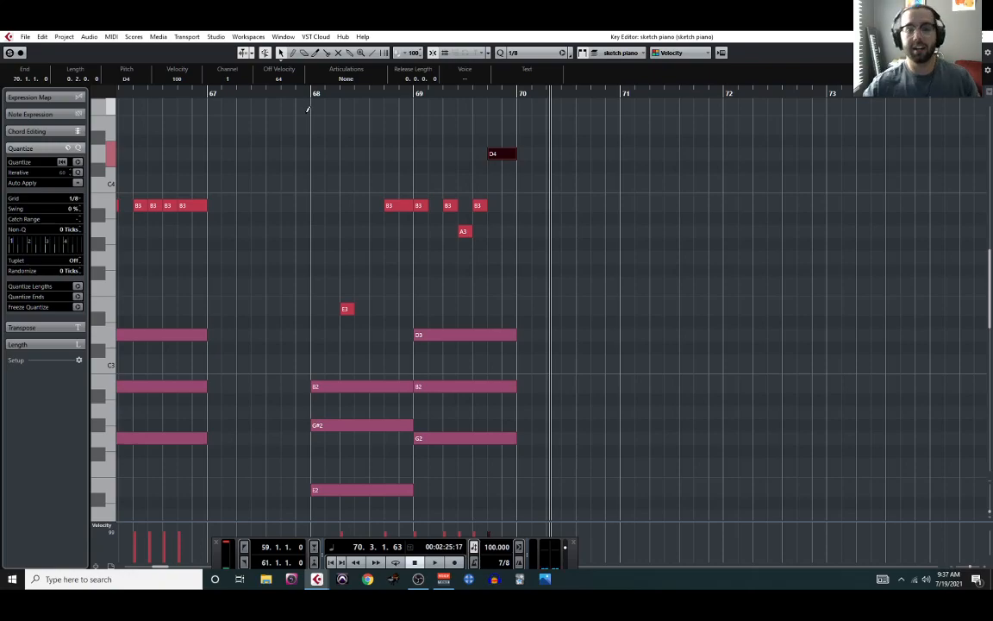
# - Play back the whole set of motif variations from bar 59 through bar 69
pyautogui.scroll(-4, 409, 284)
pyautogui.hscroll(-3, 387, 319)
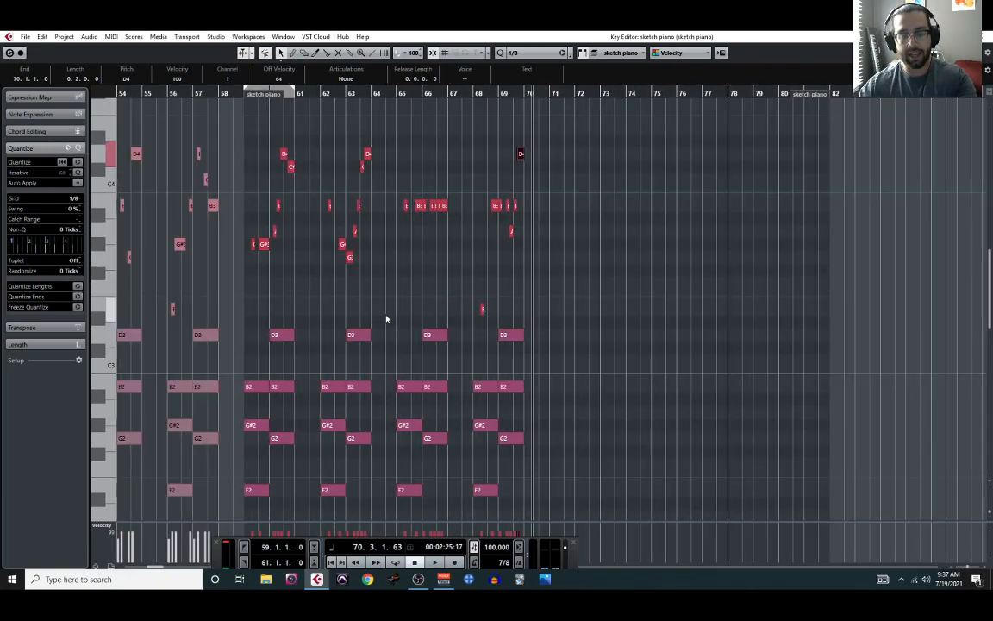
pyautogui.click(241, 93)
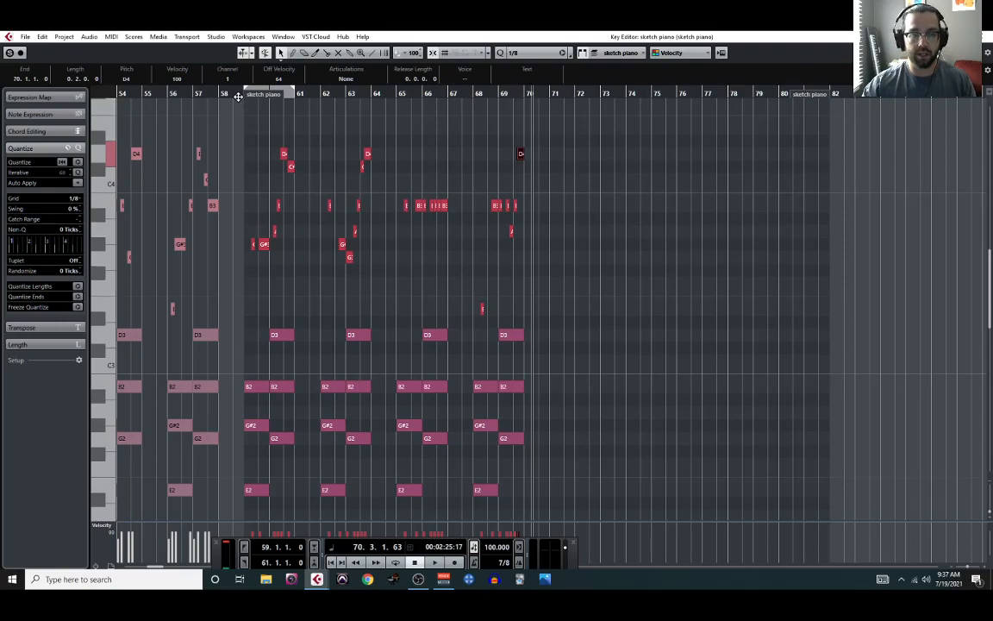
pyautogui.press('space')
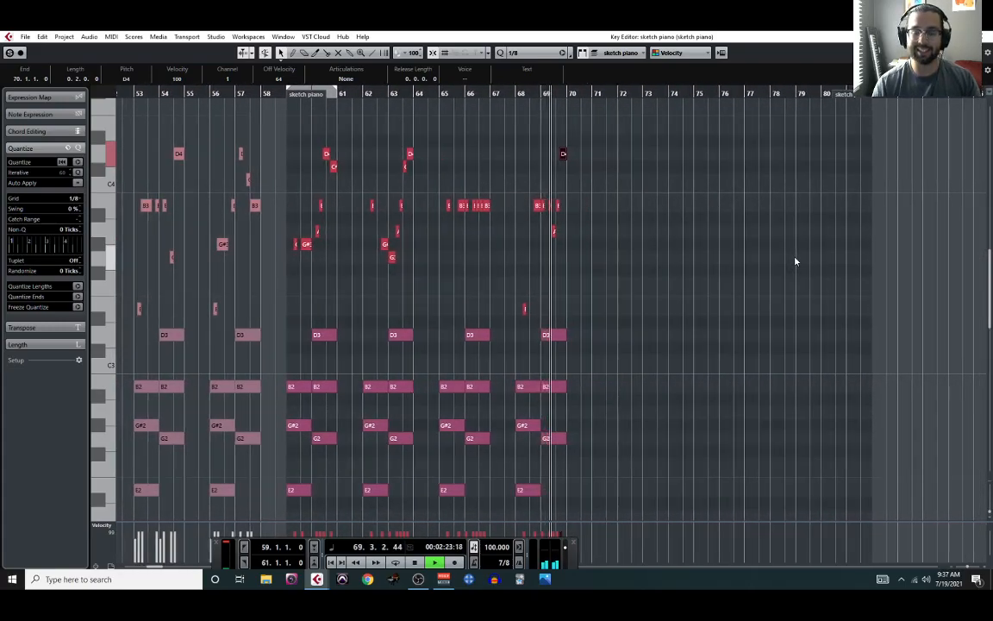
pyautogui.press('space')
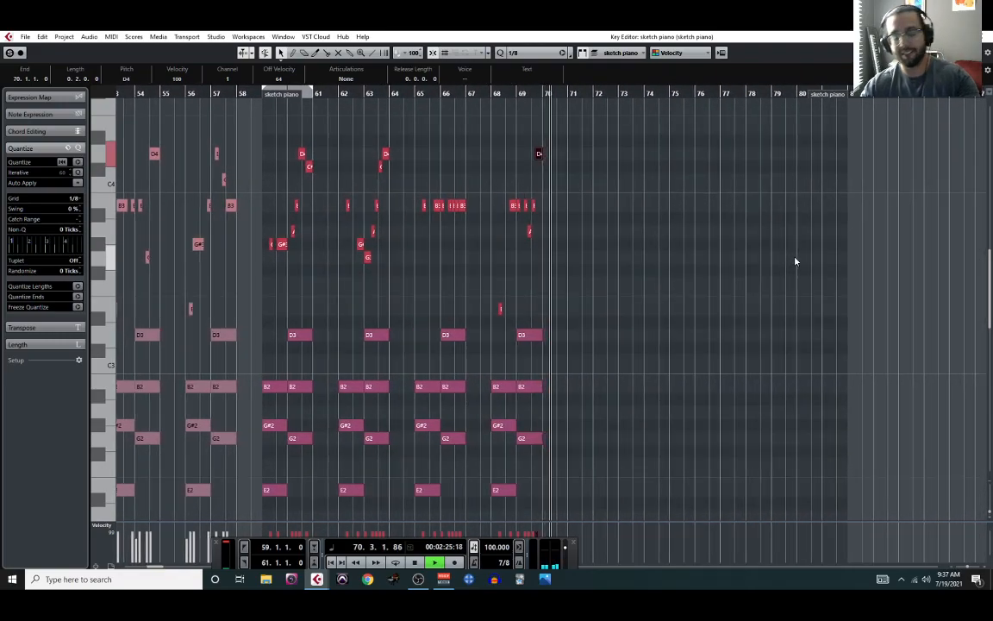
# - Lower the second melody note in bar 65 to E3
pyautogui.scroll(3, 424, 273)
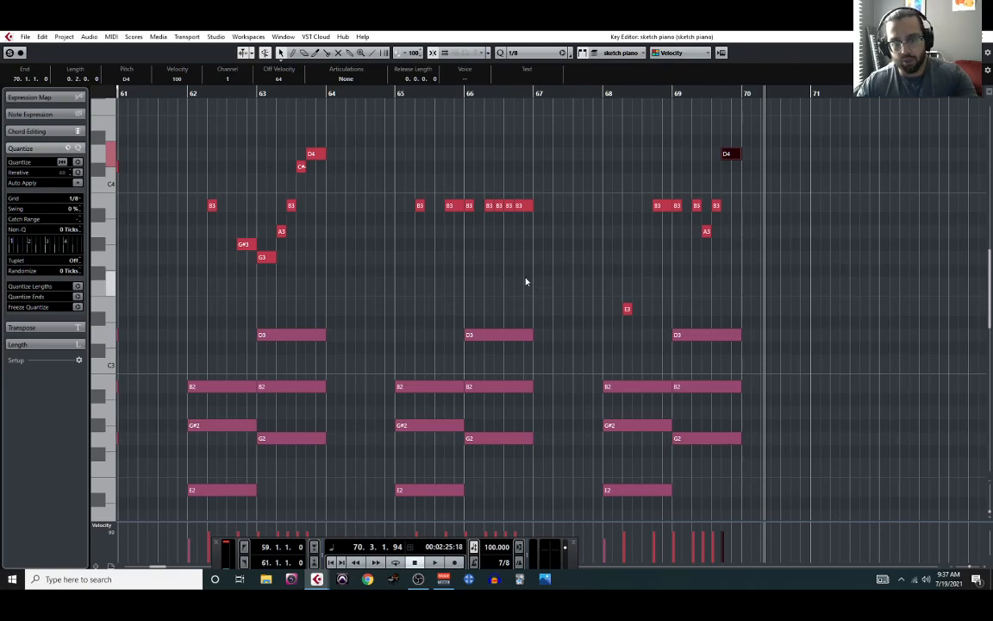
pyautogui.hscroll(-5, 525, 281)
pyautogui.hscroll(4, 525, 281)
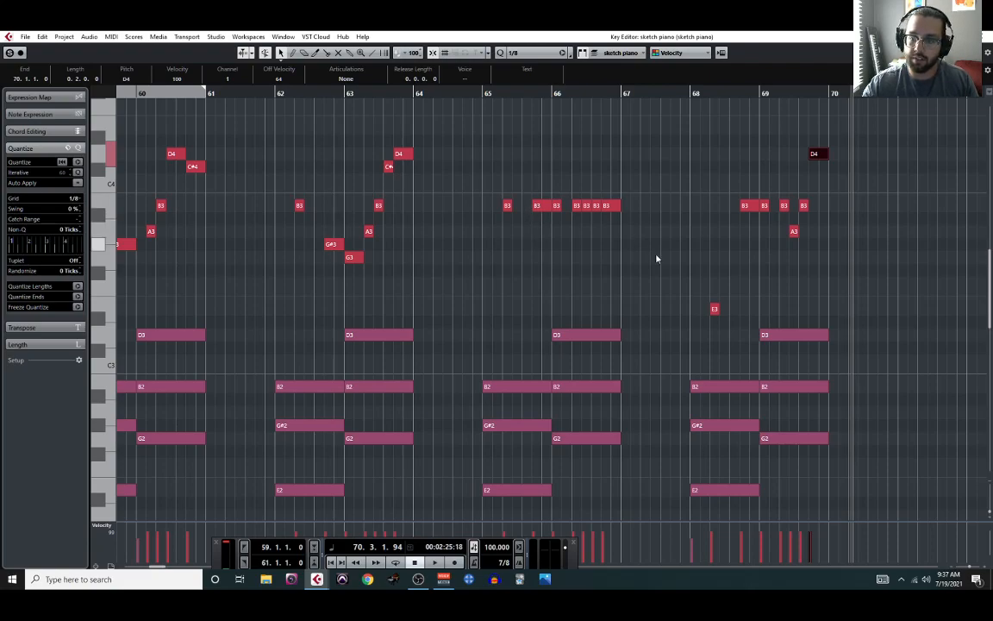
pyautogui.moveTo(541, 207); pyautogui.dragTo(543, 314)
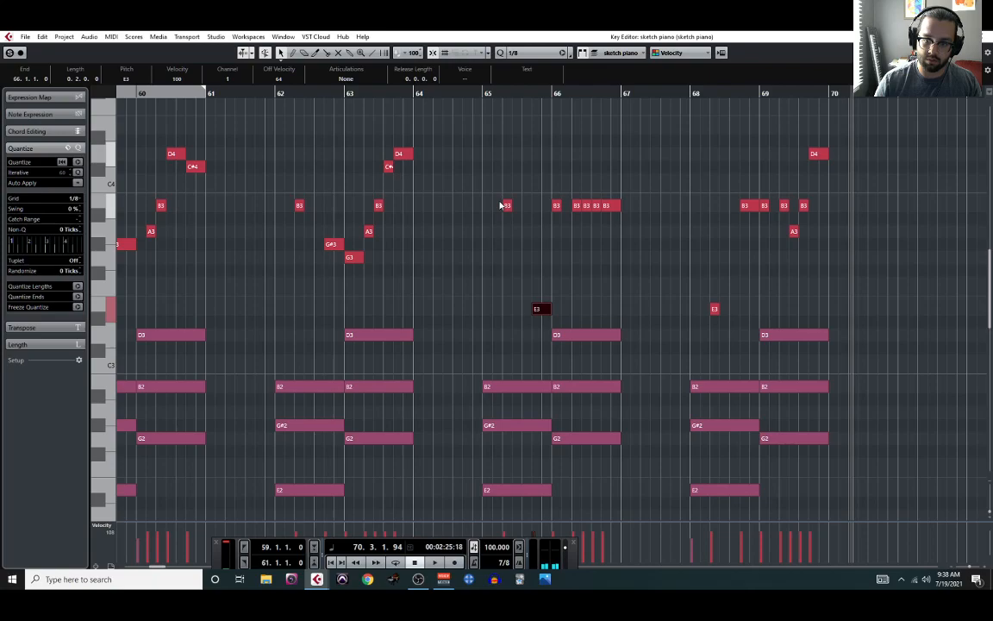
# - Try lower and higher pitches for the first melody note in bar 66 and set it to D4
pyautogui.click(558, 205)
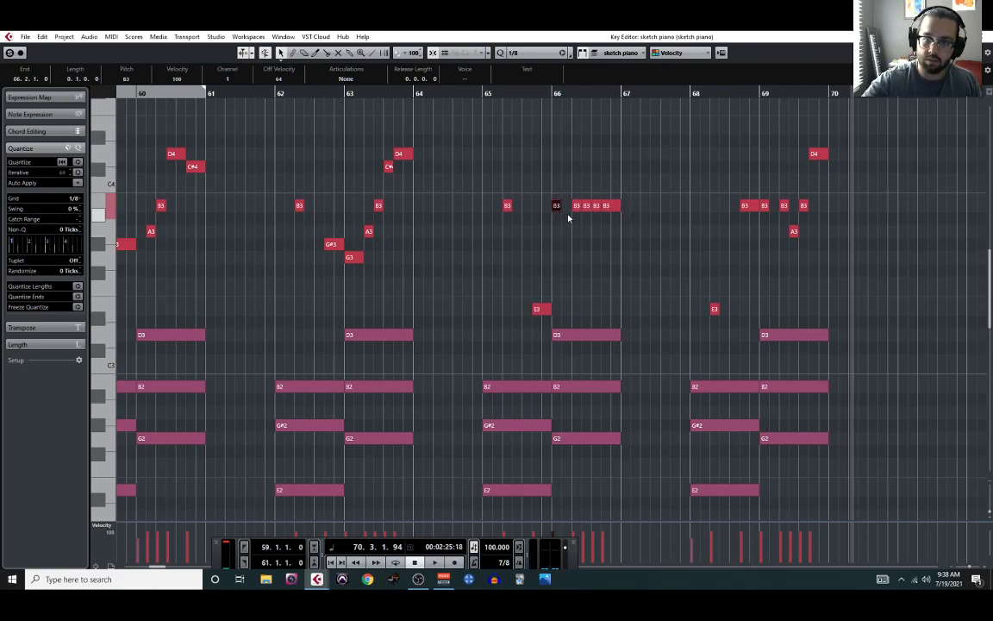
pyautogui.press('Down')
pyautogui.press('Down')
pyautogui.press('Down')
pyautogui.press('Down')
pyautogui.press('Up')
pyautogui.press('Up')
pyautogui.press('Up')
pyautogui.press('Up')
pyautogui.press('Up')
pyautogui.press('Up')
pyautogui.press('Up')
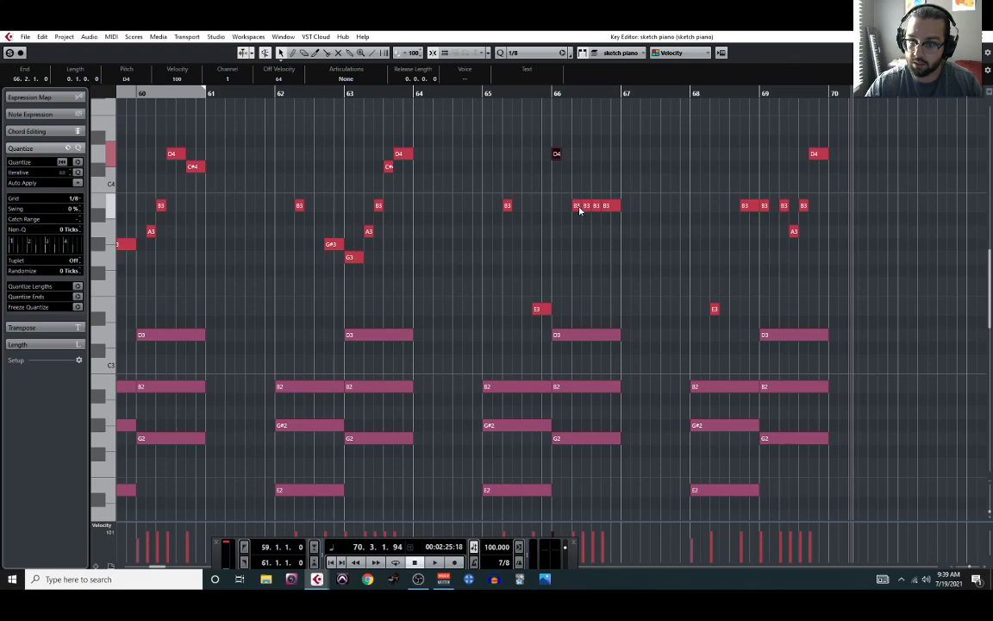
# - Repitch the remaining melody notes in bar 66 into a falling line of C#4, B3, A3 and G3, and play back from bar 65
pyautogui.moveTo(576, 205); pyautogui.dragTo(614, 257)
pyautogui.click(480, 93)
pyautogui.press('space')
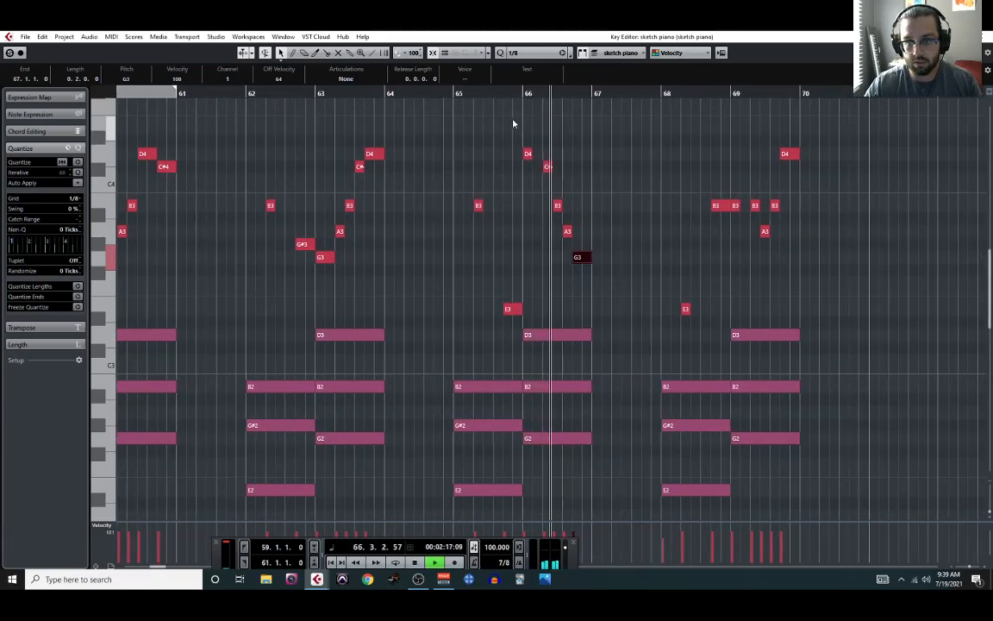
pyautogui.press('space')
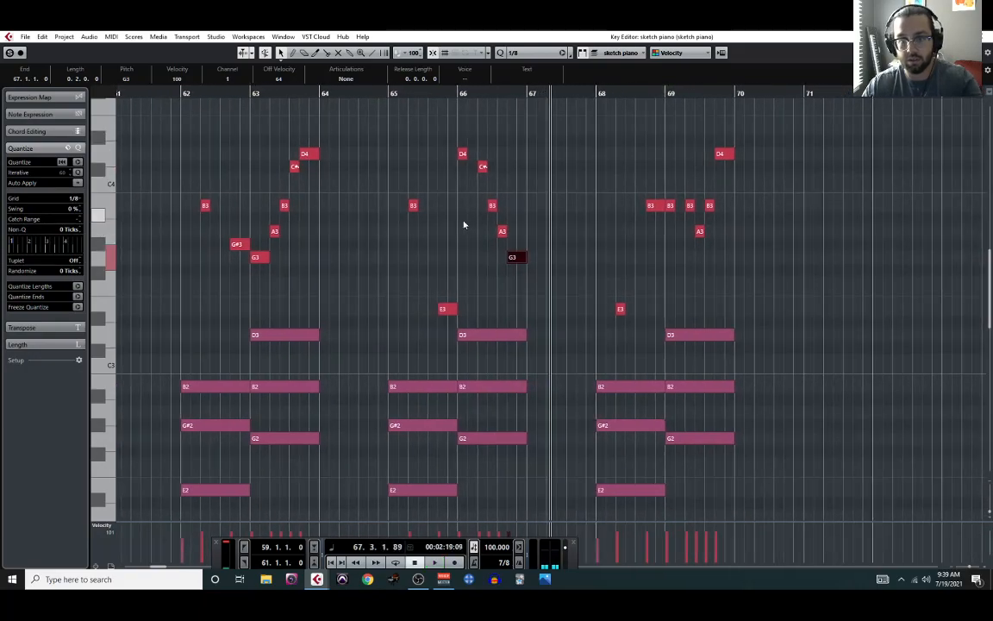
# - Lengthen the B3 in bar 65 to three eighths and the D4 opening bar 66 to a quarter note
pyautogui.moveTo(415, 206); pyautogui.dragTo(437, 205)
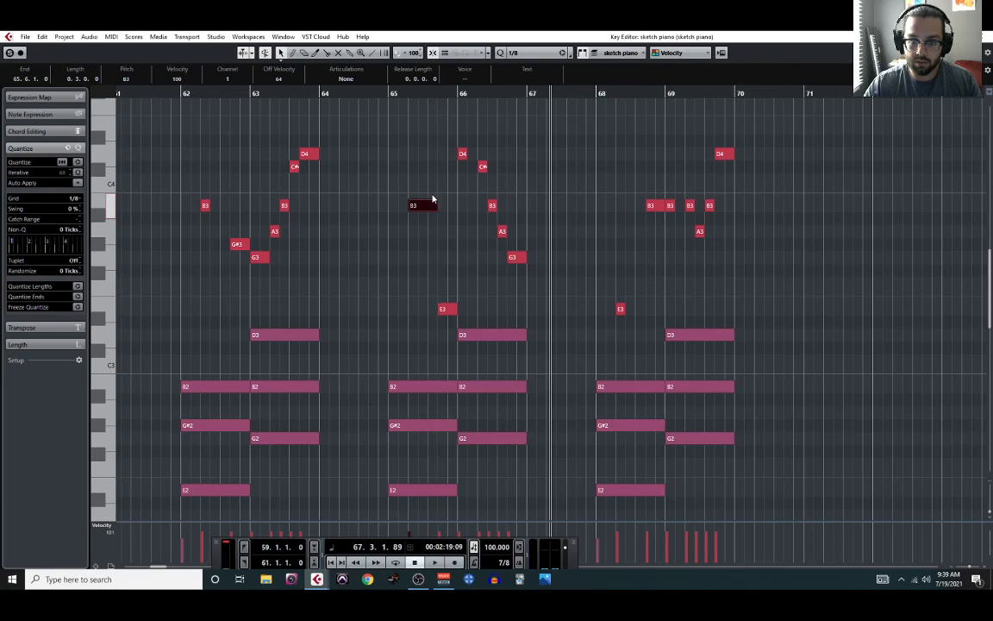
pyautogui.moveTo(465, 153); pyautogui.dragTo(476, 153)
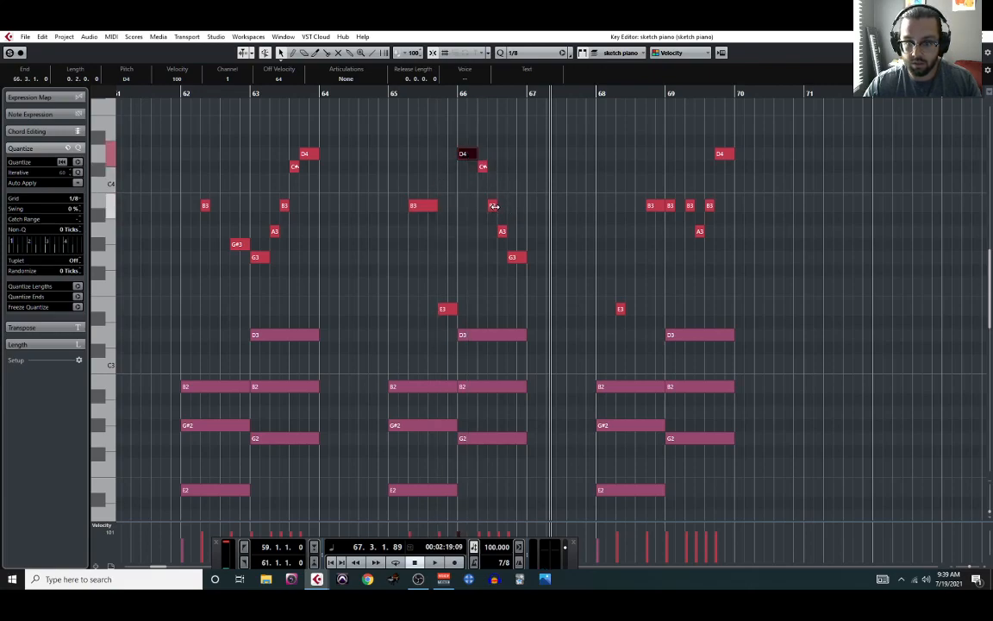
# - Lengthen the B3 in bar 66 to a quarter note, move the following A3 one eighth later, and play back from bar 65
pyautogui.click(494, 206)
pyautogui.click(503, 231)
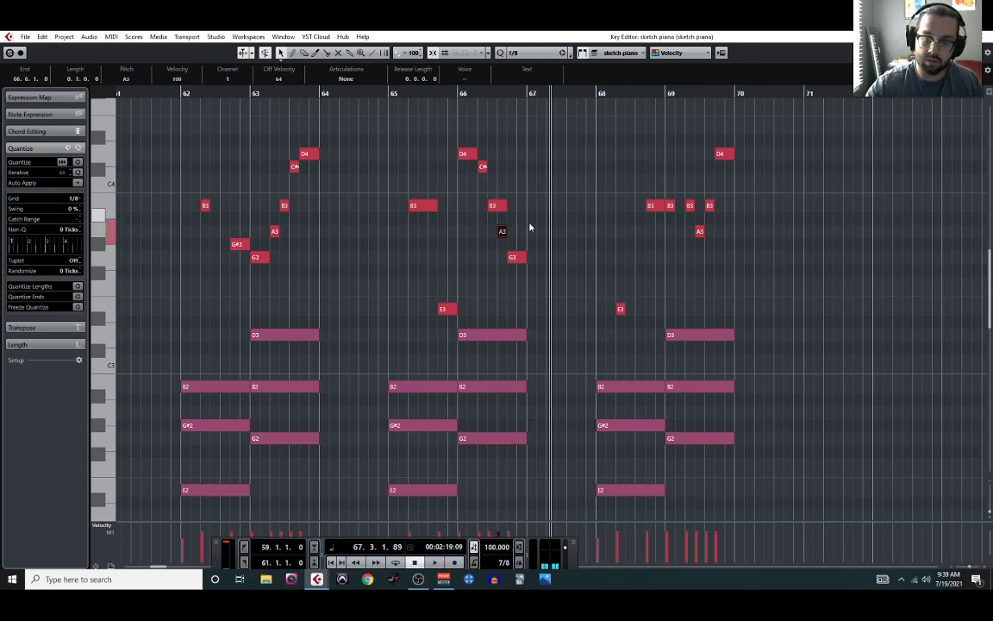
pyautogui.moveTo(503, 231); pyautogui.dragTo(512, 233)
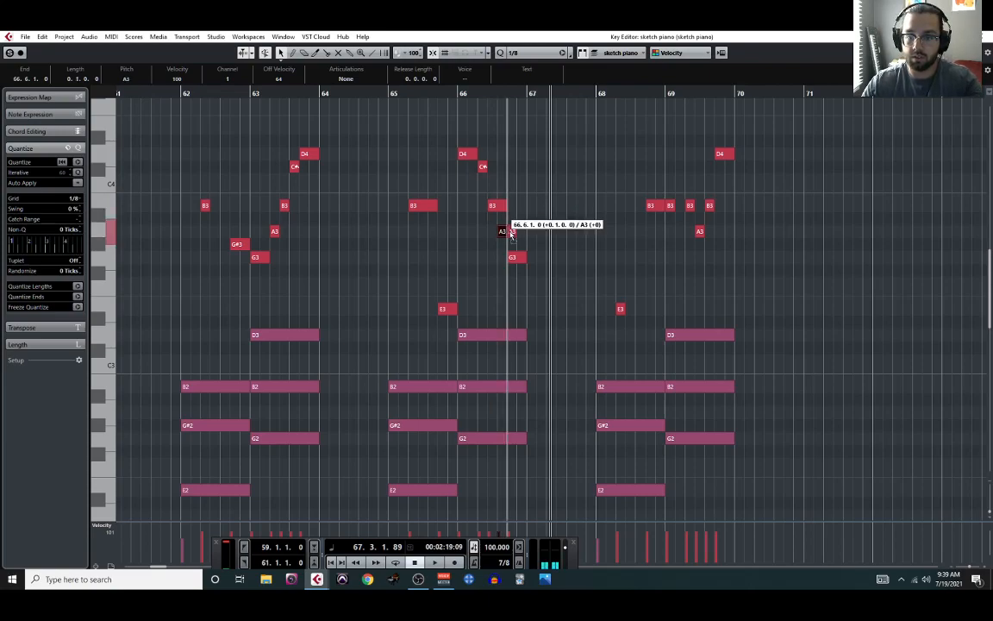
pyautogui.click(392, 93)
pyautogui.press('space')
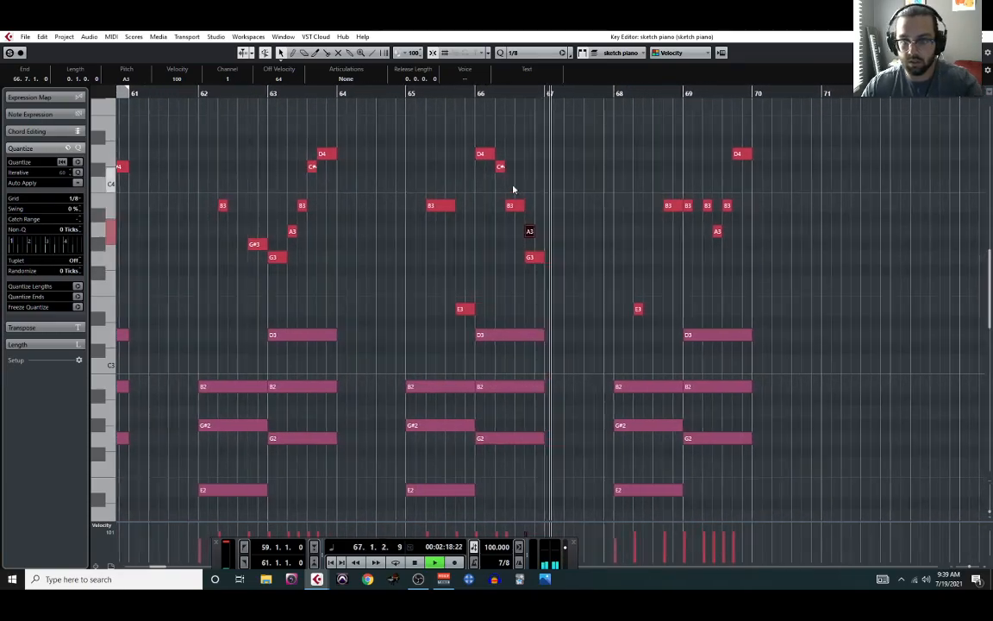
pyautogui.press('space')
# - Reshape bar 66 into a three-eighth D4, eighth-note C#4 and B3, and a closing quarter-note A3, removing the G3
pyautogui.moveTo(493, 153); pyautogui.dragTo(510, 167)
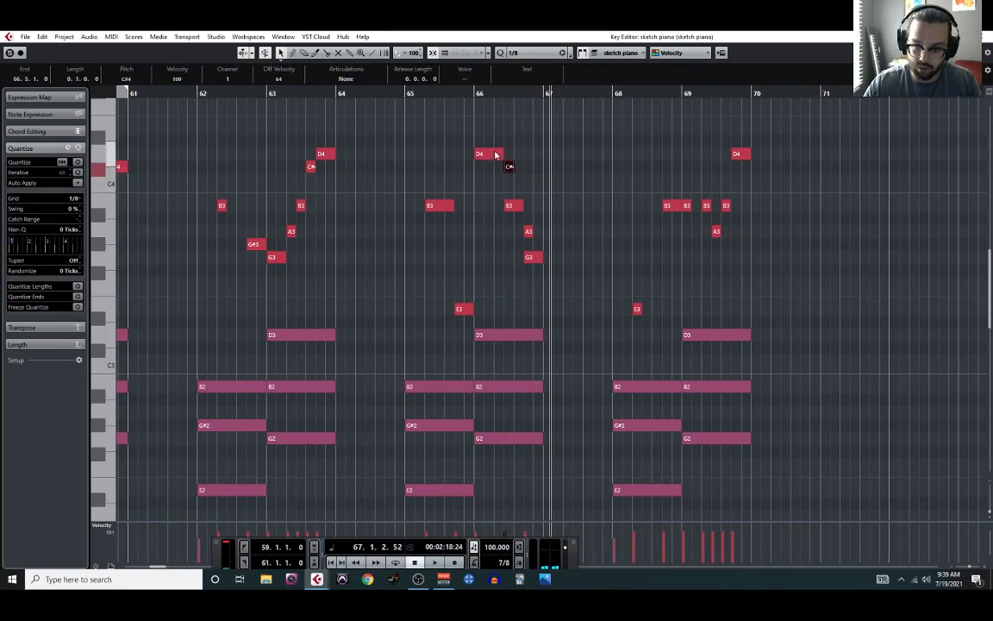
pyautogui.moveTo(506, 205); pyautogui.dragTo(544, 231)
pyautogui.click(532, 259)
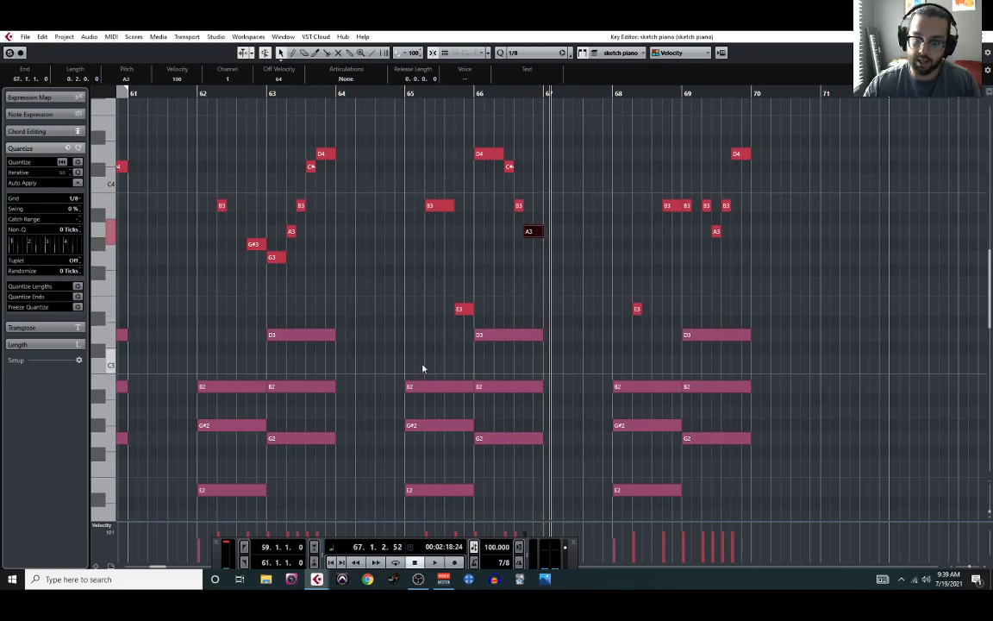
# - Lengthen the B3 in bar 66 to a quarter note, delete the closing A3, and play back from bar 65
pyautogui.click(404, 93)
pyautogui.press('space')
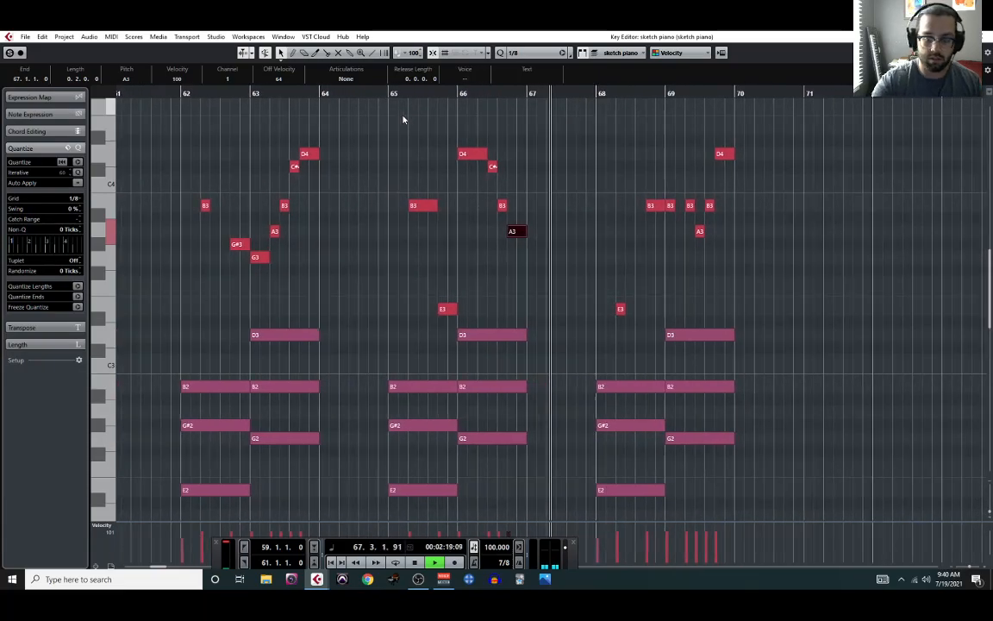
pyautogui.moveTo(504, 206); pyautogui.dragTo(517, 208)
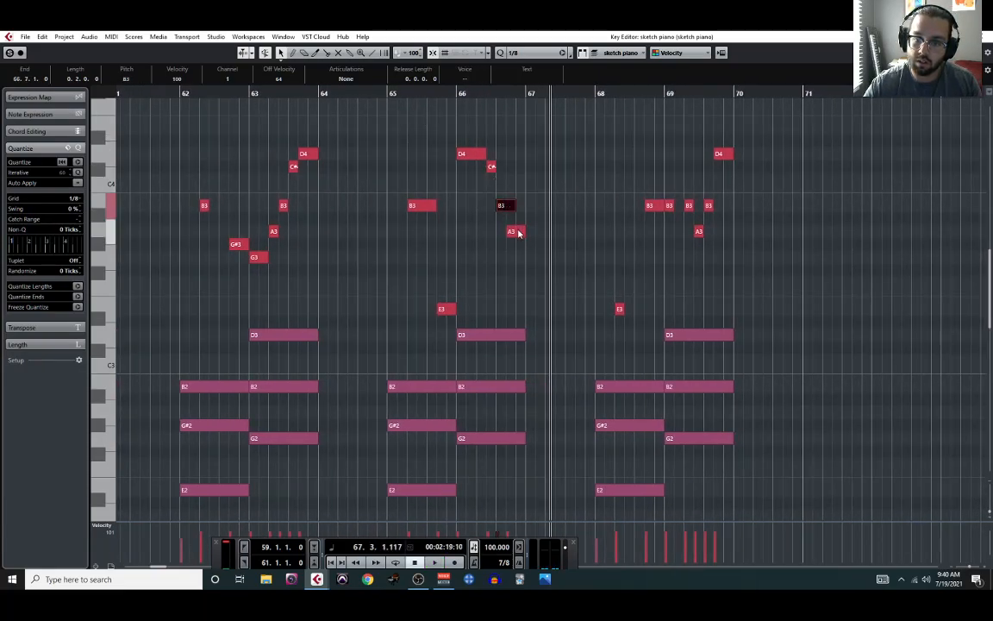
pyautogui.click(520, 232)
pyautogui.press('Delete')
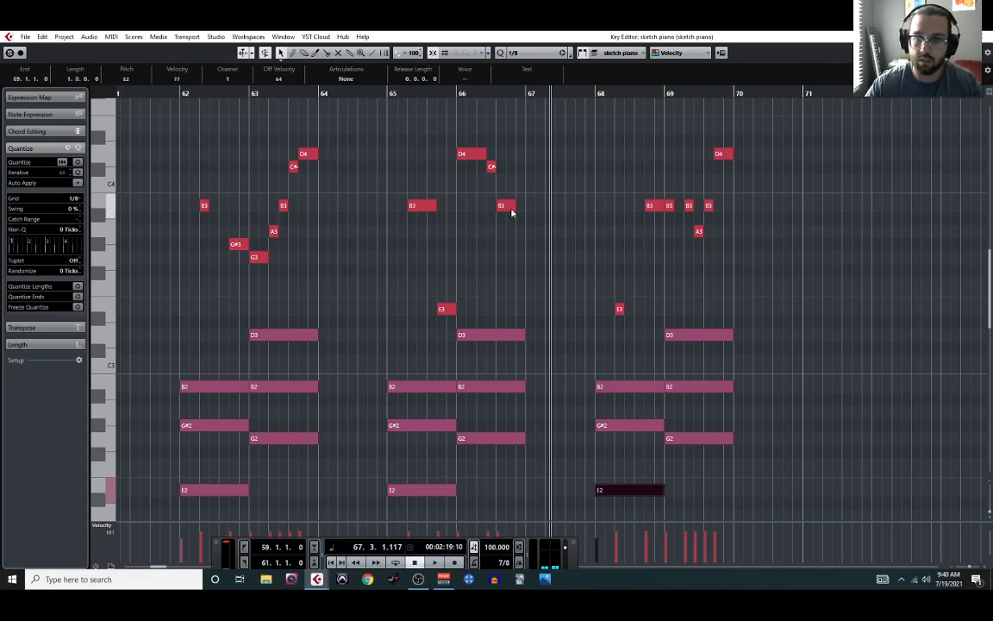
pyautogui.click(390, 93)
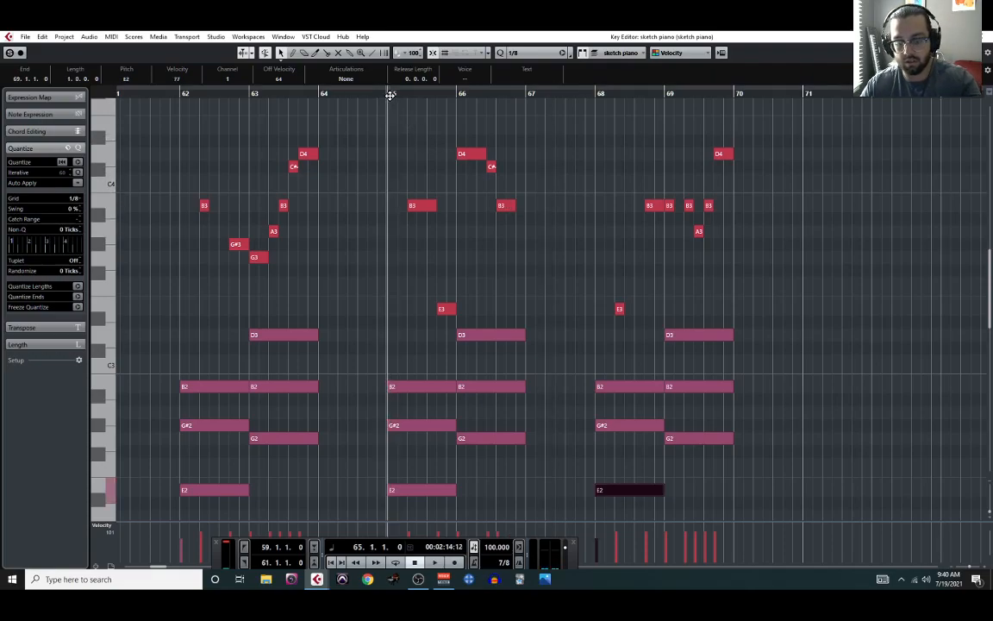
pyautogui.press('space')
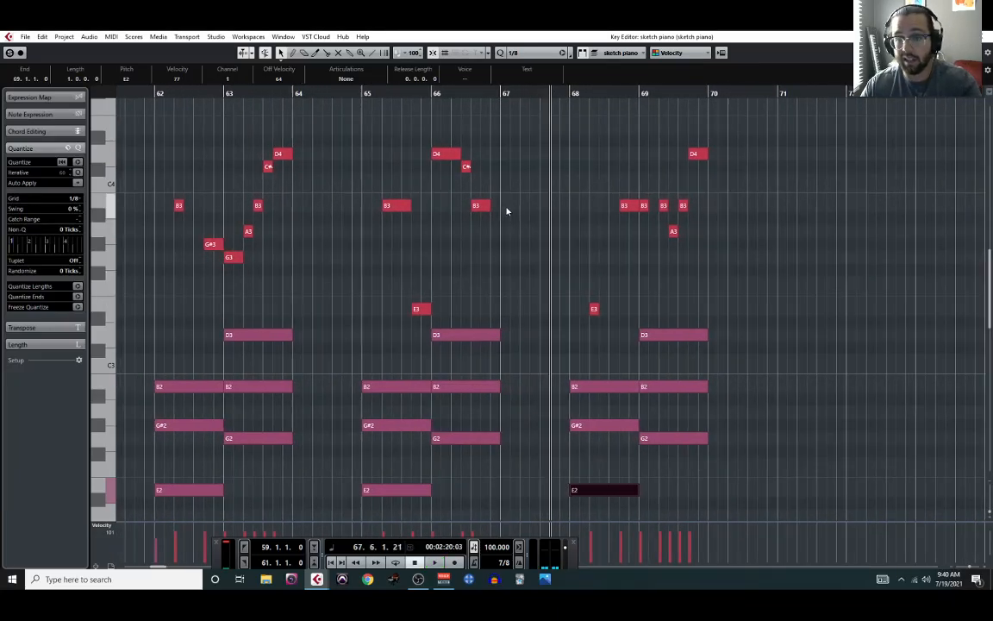
# - Extend the last B3 in bar 66 to three eighths so it ends at bar 67, and play back from bar 65
pyautogui.moveTo(486, 208); pyautogui.dragTo(491, 211)
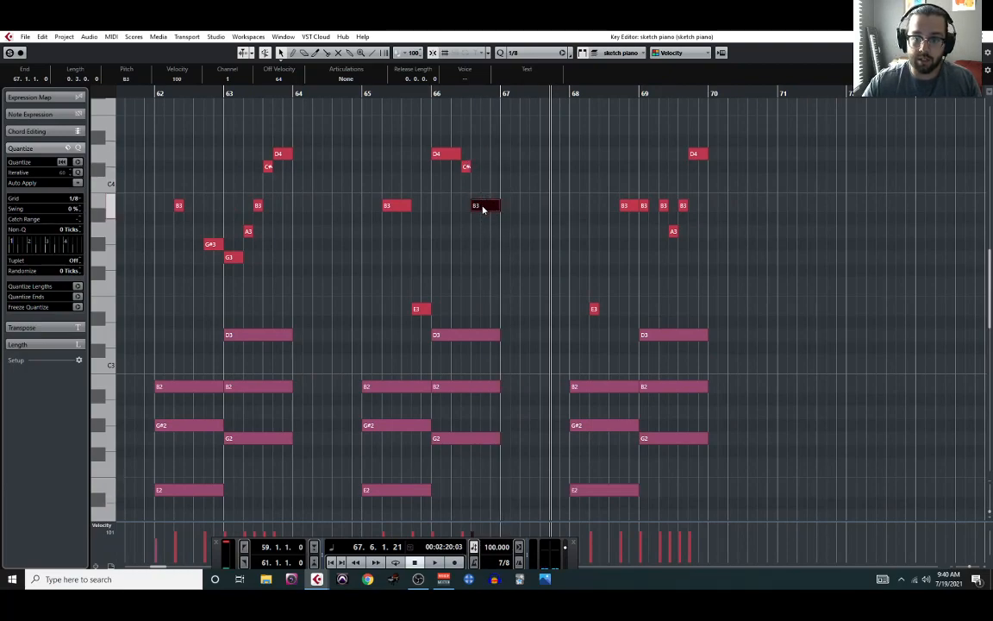
pyautogui.click(361, 95)
pyautogui.press('space')
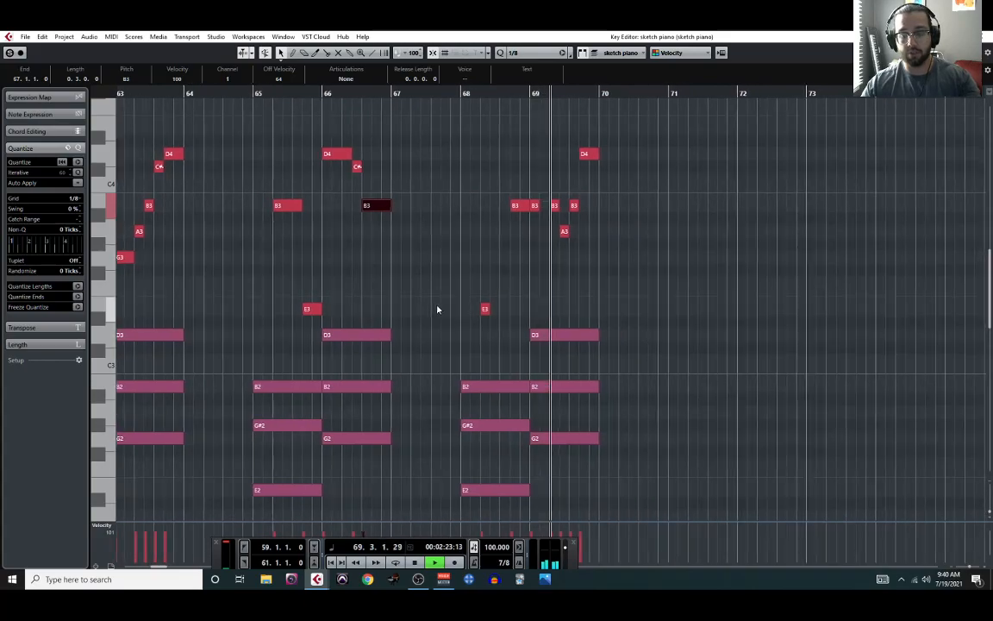
# - Play back the whole series of E-G motifs starting just before bar 59
pyautogui.press('g')
pyautogui.press('g')
pyautogui.press('space')
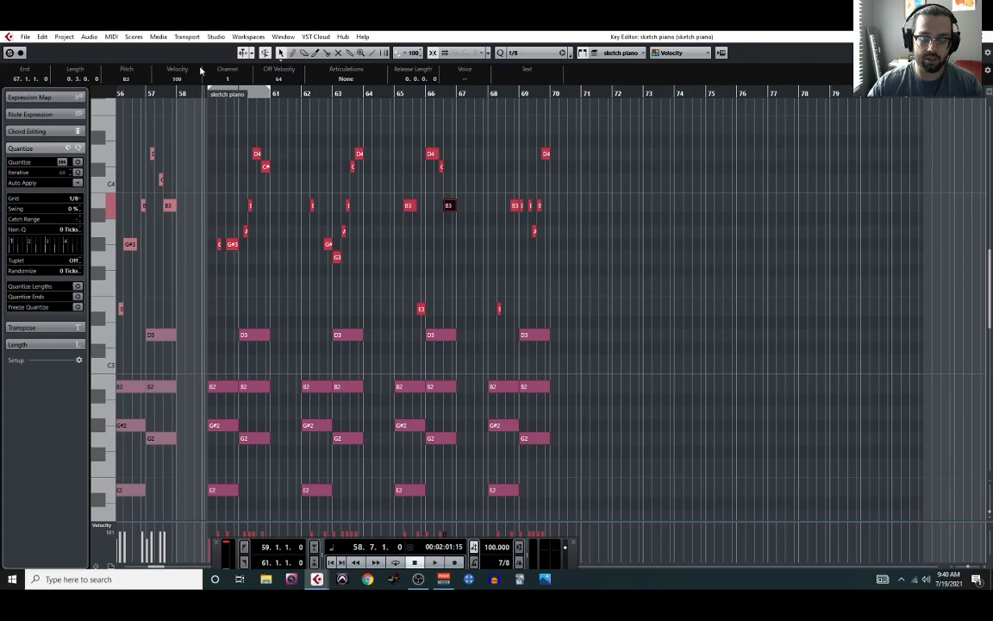
pyautogui.press('space')
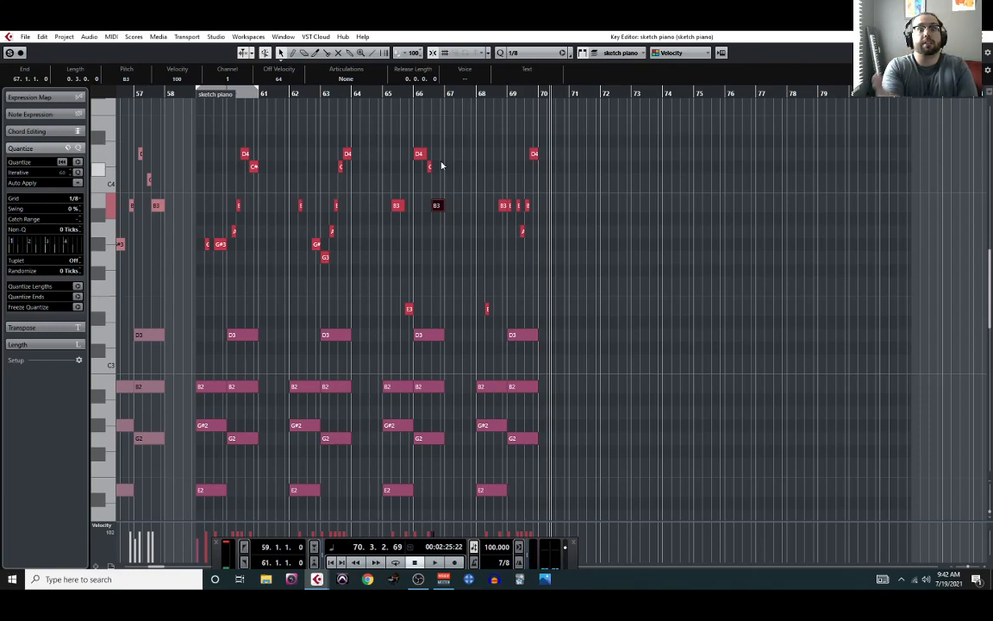
# - Open the project's notepad, review the adventure and sibling bond/loyalty theme notes, and close it
pyautogui.click(63, 36)
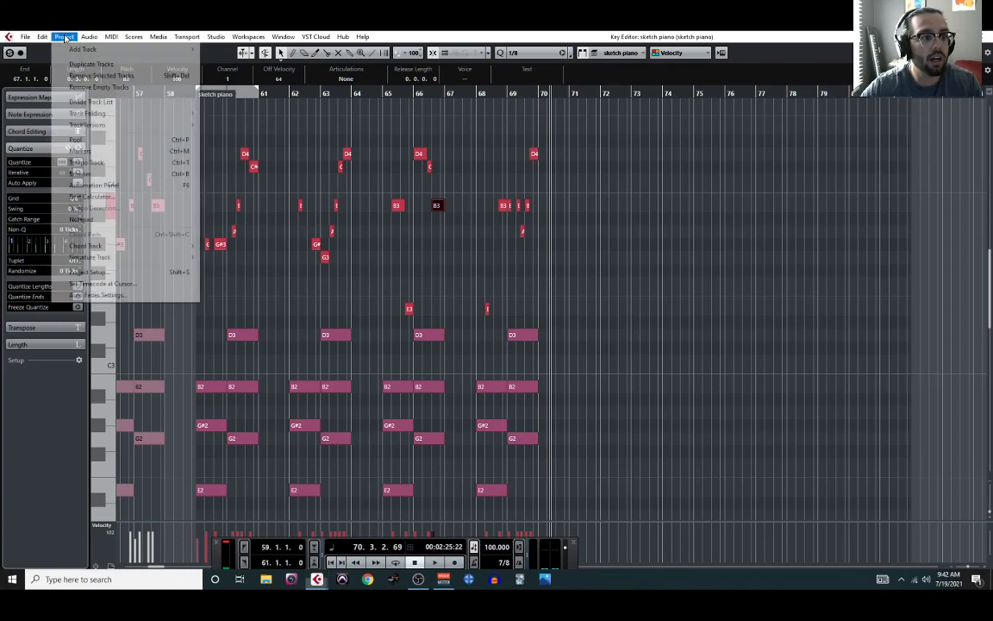
pyautogui.click(97, 220)
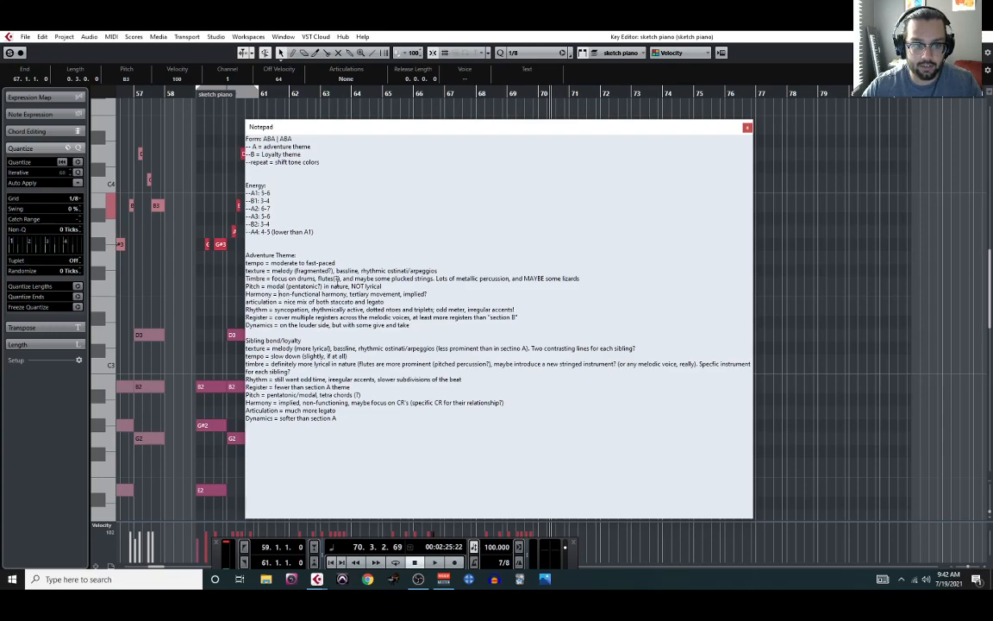
pyautogui.click(747, 128)
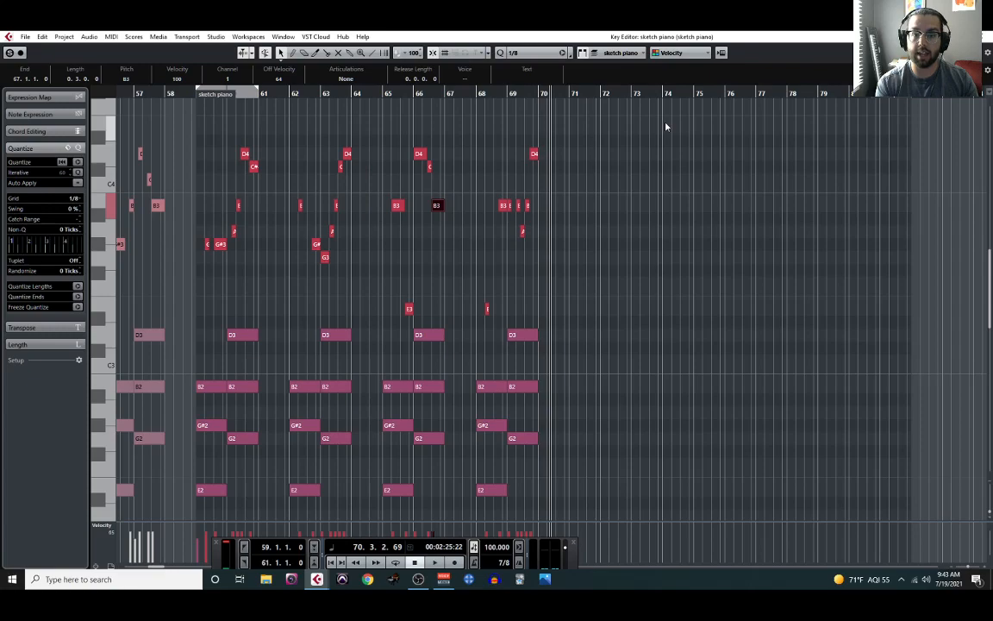
# - Return to the project overview and add a position marker at bar 65 on the marker track
pyautogui.click(384, 92)
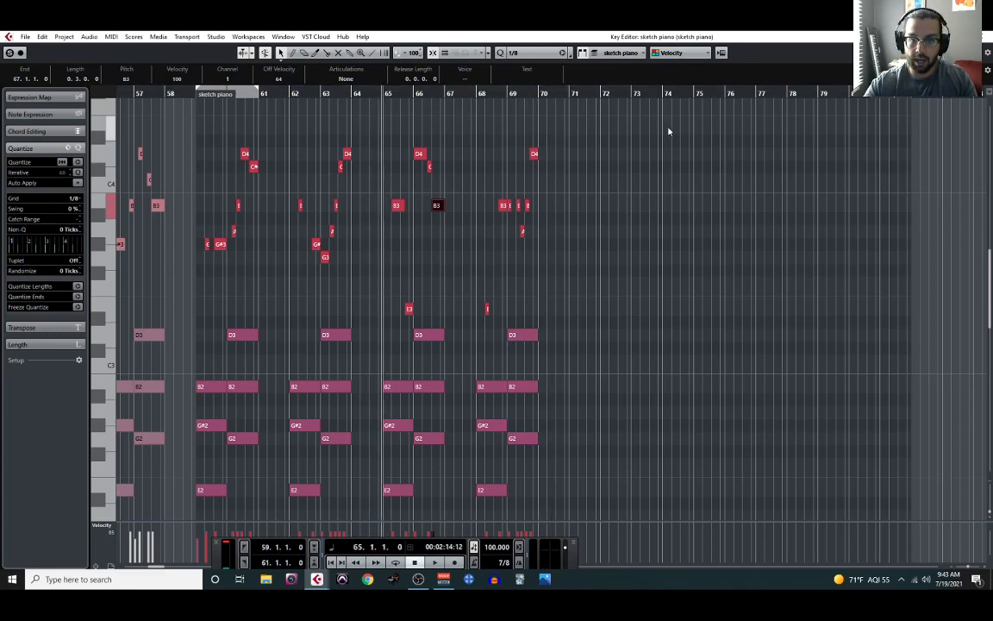
pyautogui.hotkey('ctrl', 'e')
pyautogui.rightClick(559, 166)
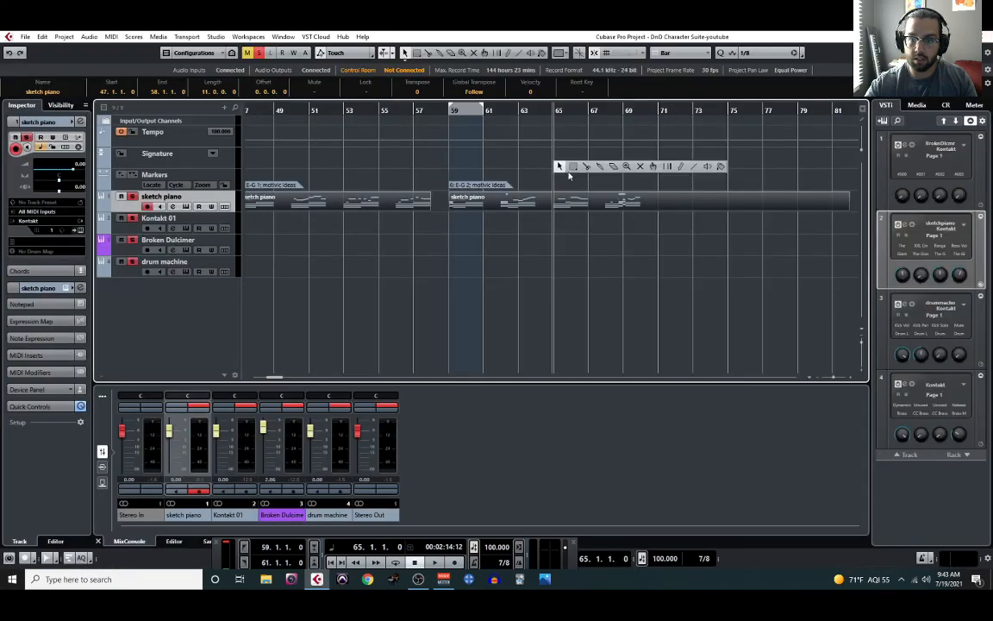
pyautogui.click(680, 167)
pyautogui.click(559, 180)
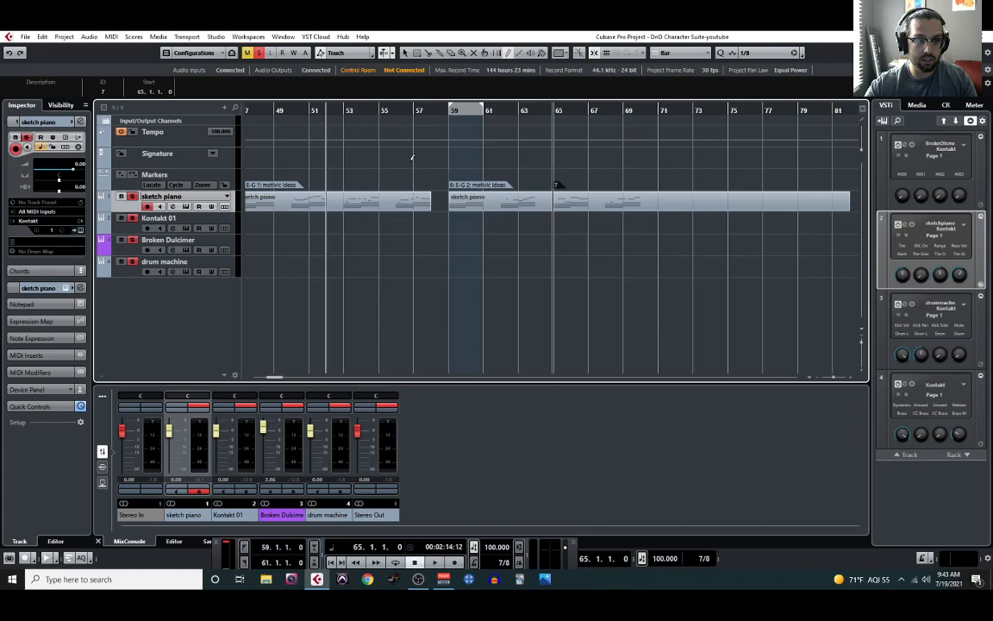
pyautogui.rightClick(468, 217)
pyautogui.click(471, 219)
pyautogui.click(566, 197)
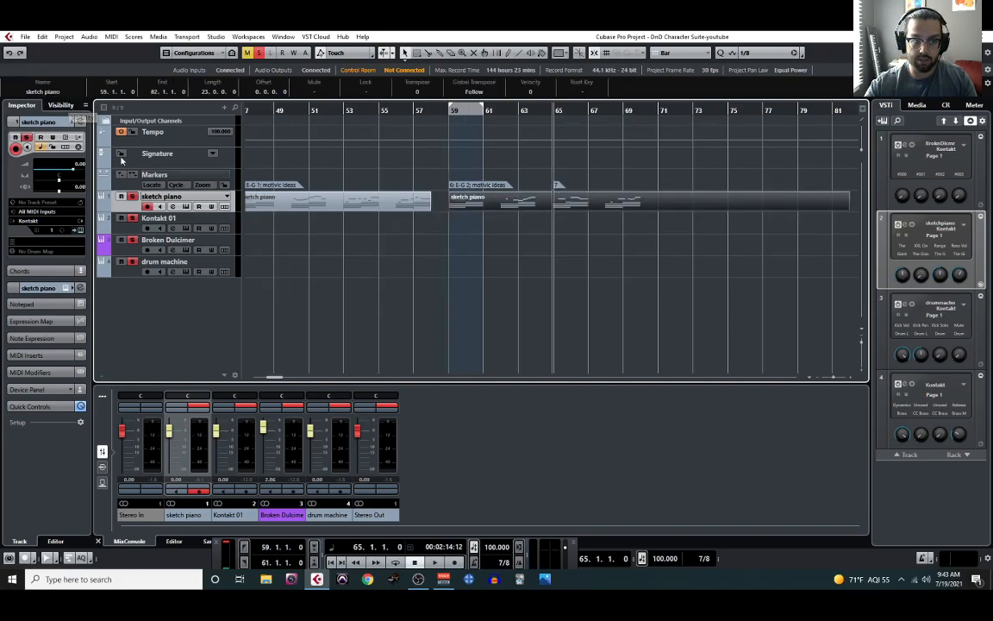
# - Name marker 7 at bar 65 "develop this one! (slower tempo?)"
pyautogui.click(128, 183)
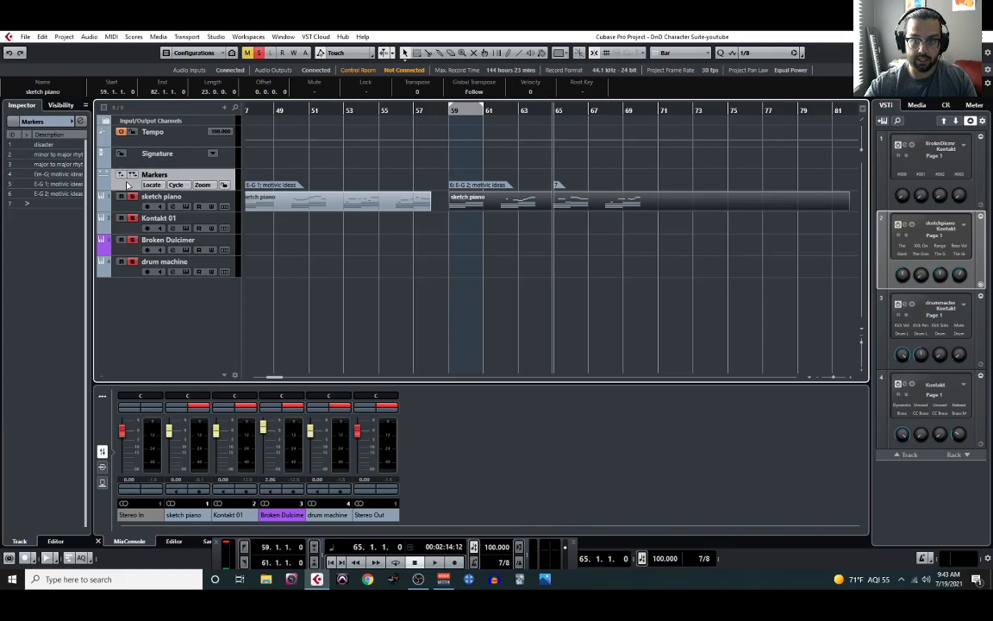
pyautogui.doubleClick(65, 203)
pyautogui.write('develop this one')
pyautogui.write(' (slower te')
pyautogui.write('mpo)')
pyautogui.write(')')
pyautogui.write(')')
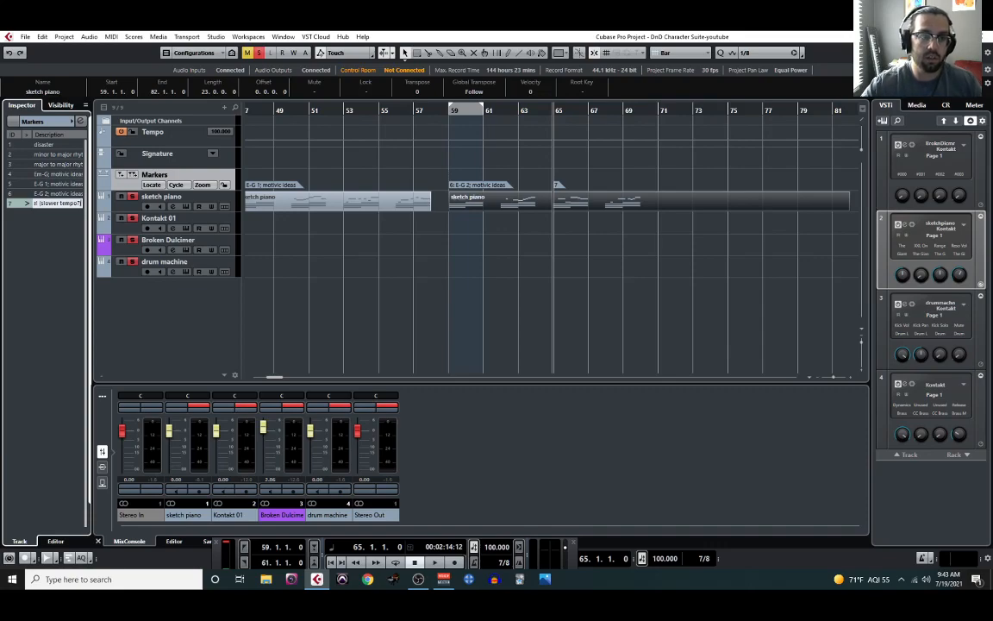
pyautogui.click(196, 322)
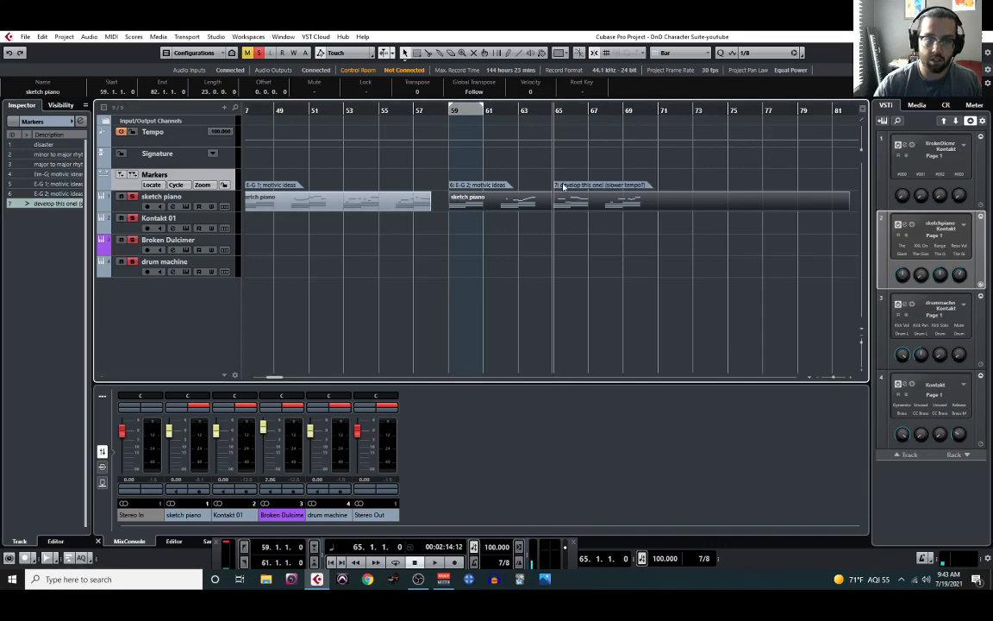
# - Open the Kontakt 01 track's instrument and replace Brass Mid with Albion ONE's Brass High patch to audition it
pyautogui.click(127, 207)
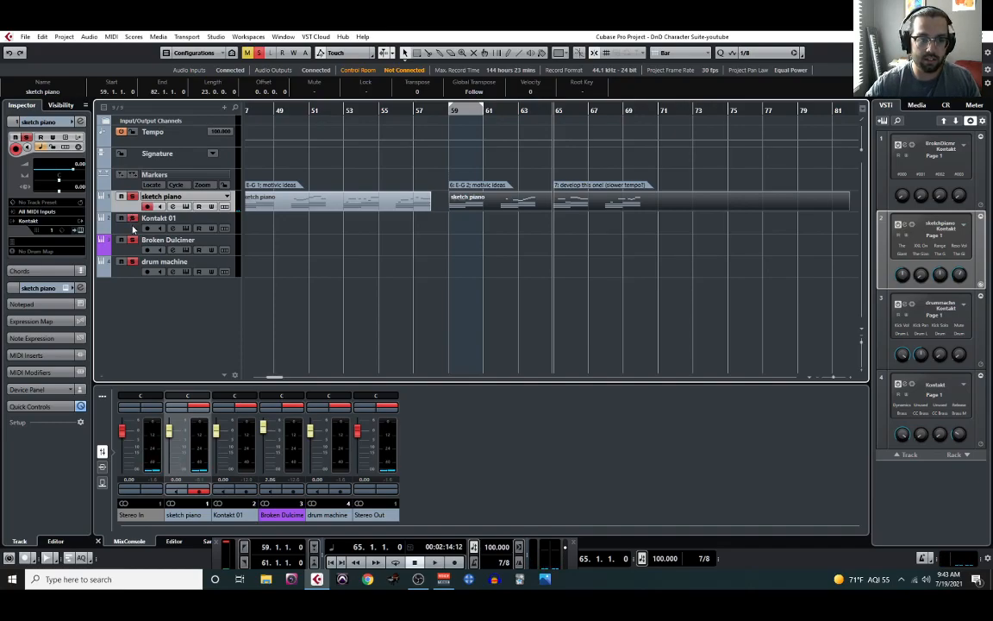
pyautogui.click(121, 225)
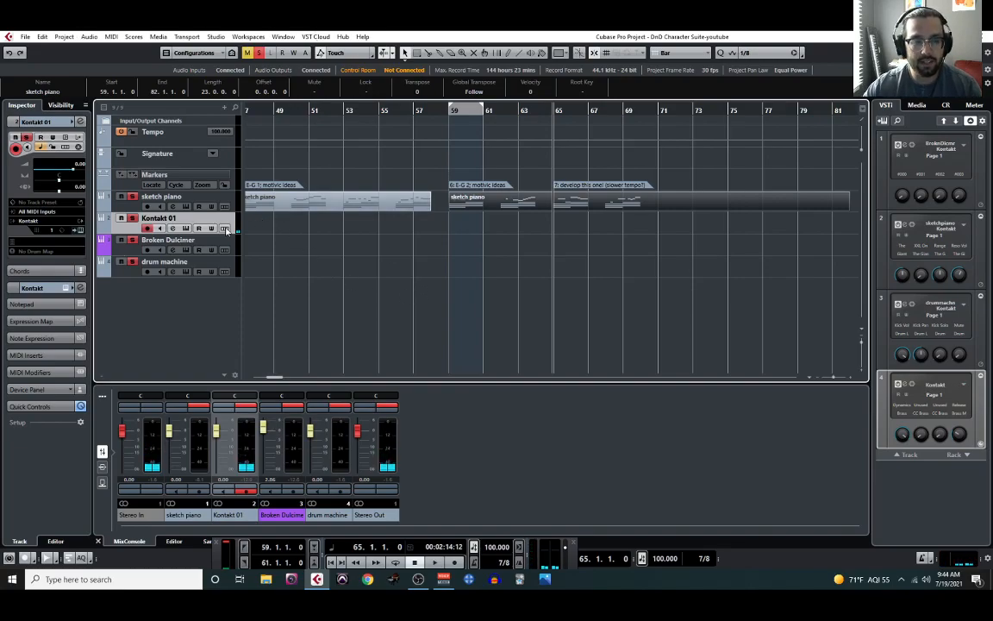
pyautogui.click(187, 231)
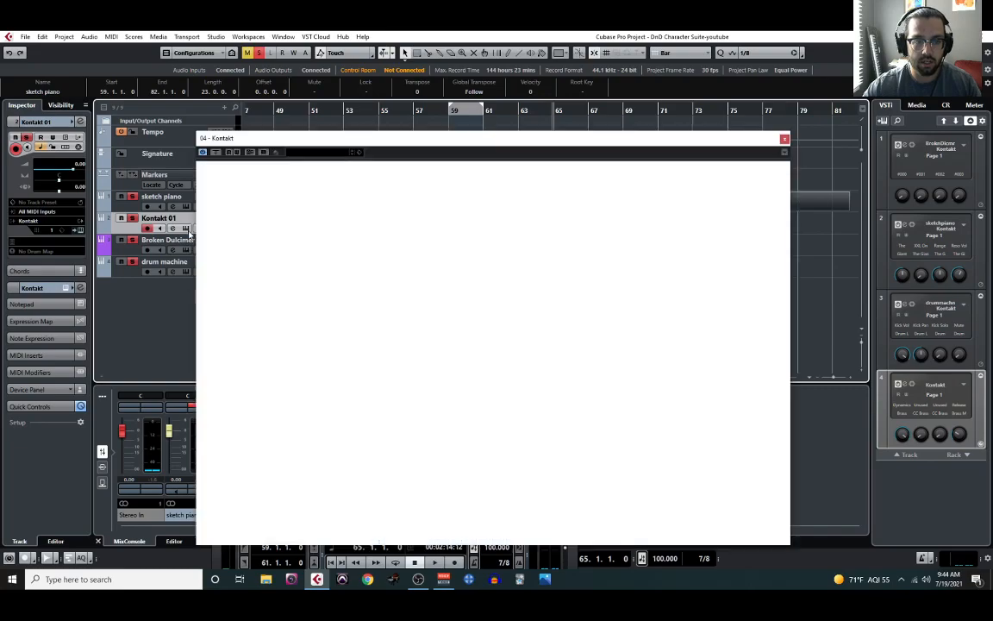
pyautogui.click(774, 234)
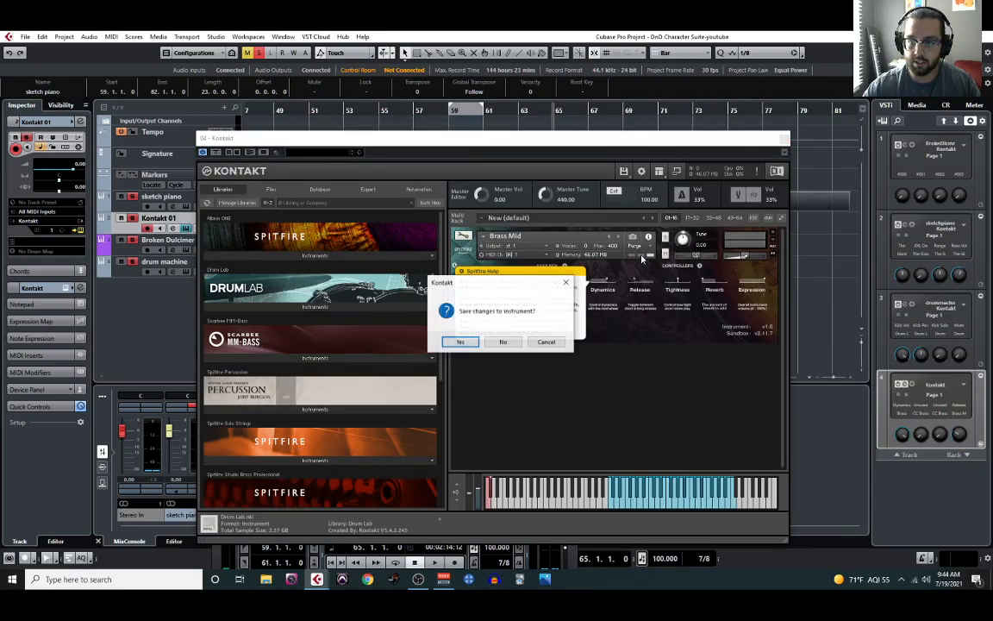
pyautogui.click(458, 305)
pyautogui.click(366, 257)
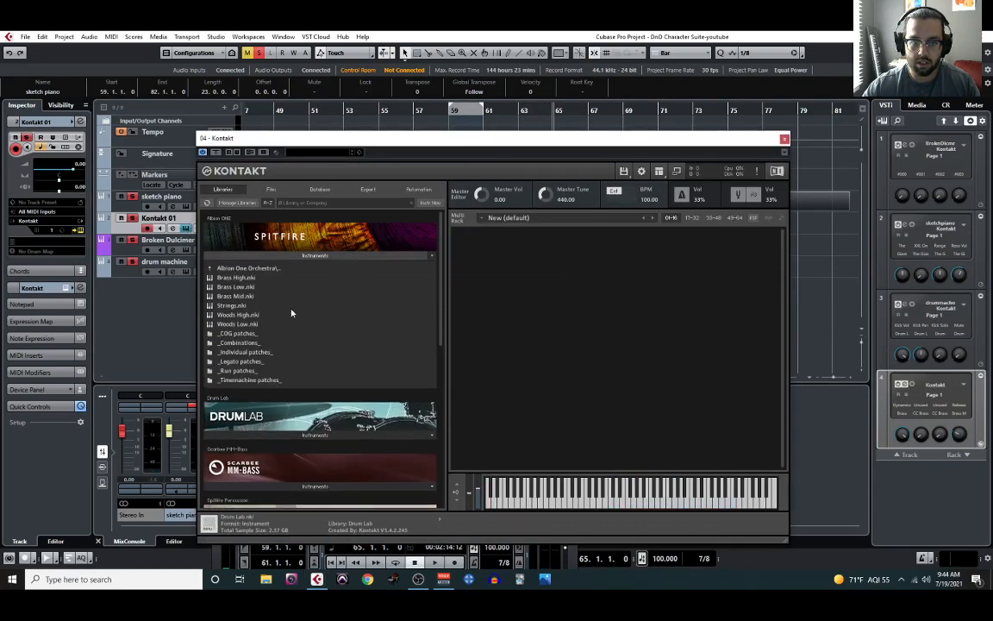
pyautogui.doubleClick(238, 278)
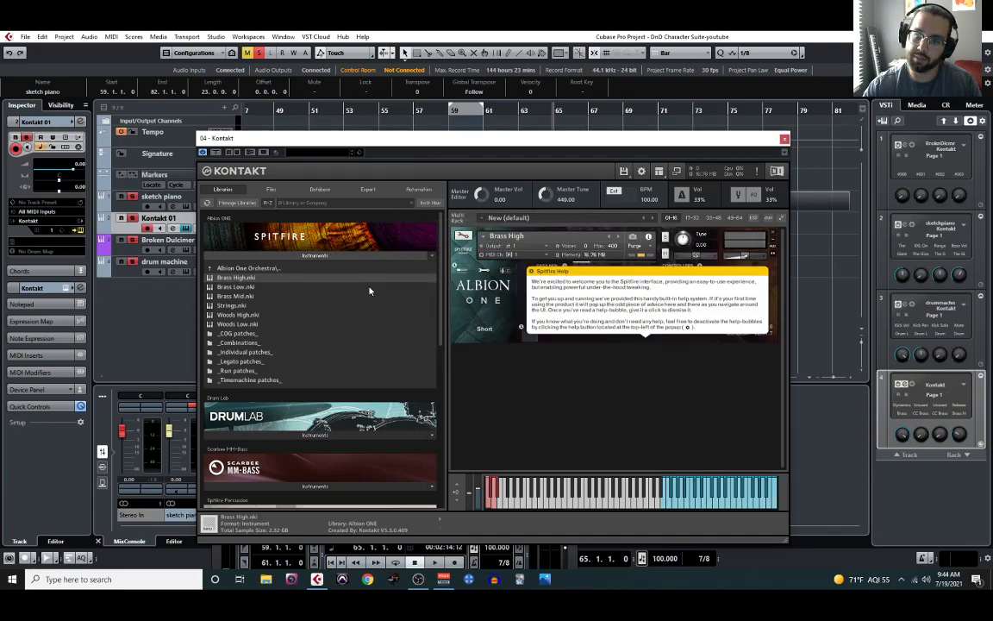
pyautogui.click(634, 277)
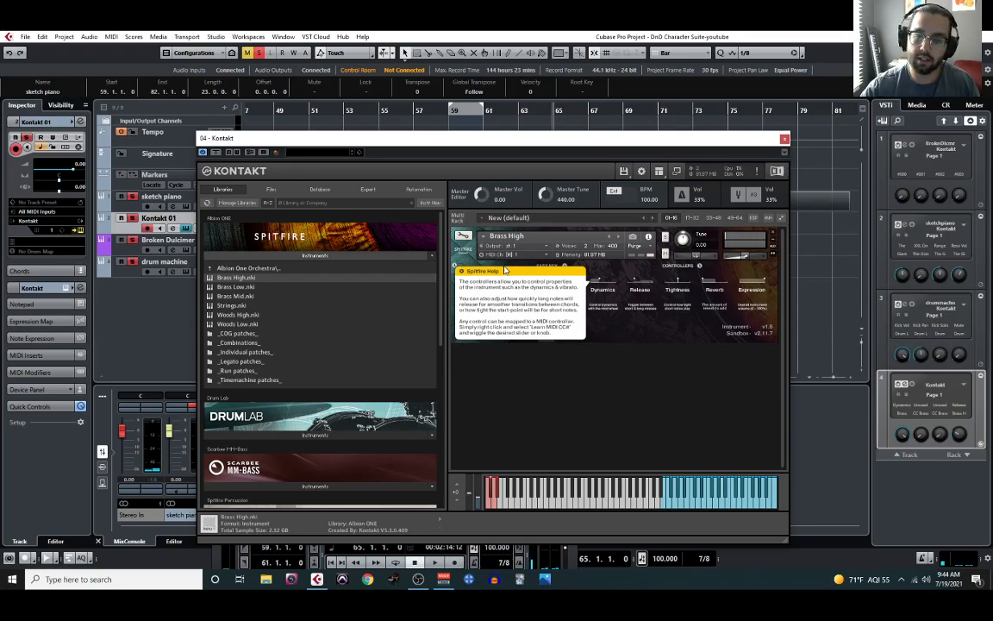
# - Replace Brass High with Albion ONE's Strings patch without saving, and switch it to the Long articulation to audition it
pyautogui.click(772, 233)
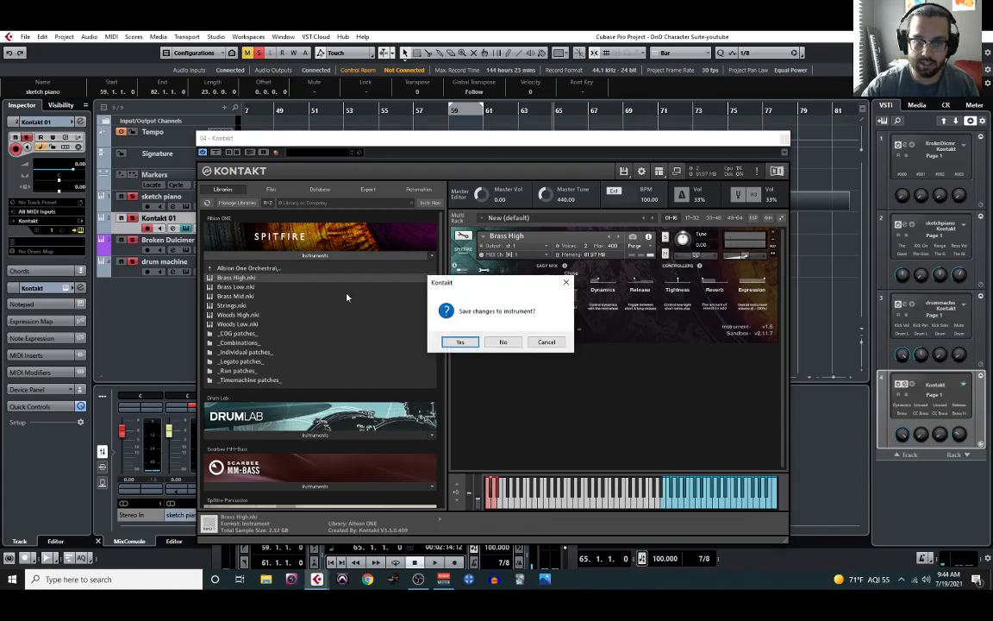
pyautogui.click(488, 343)
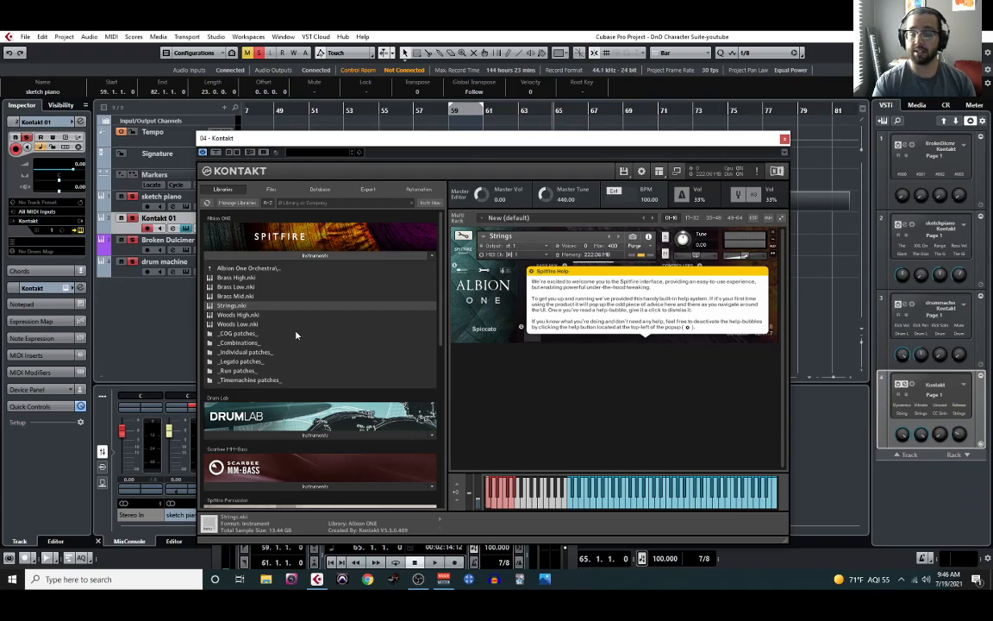
pyautogui.click(671, 299)
pyautogui.click(622, 331)
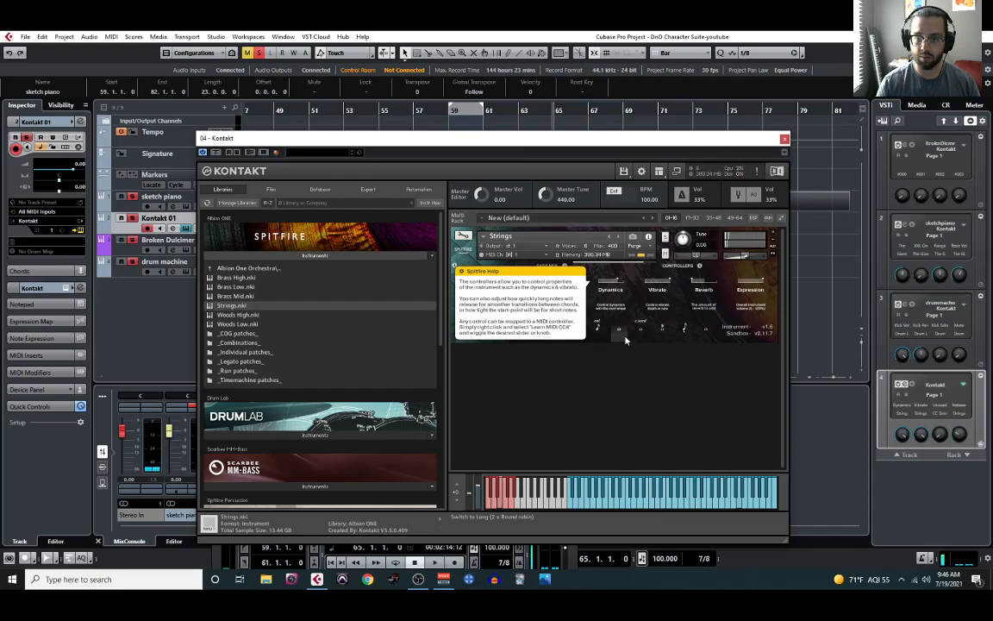
pyautogui.click(563, 280)
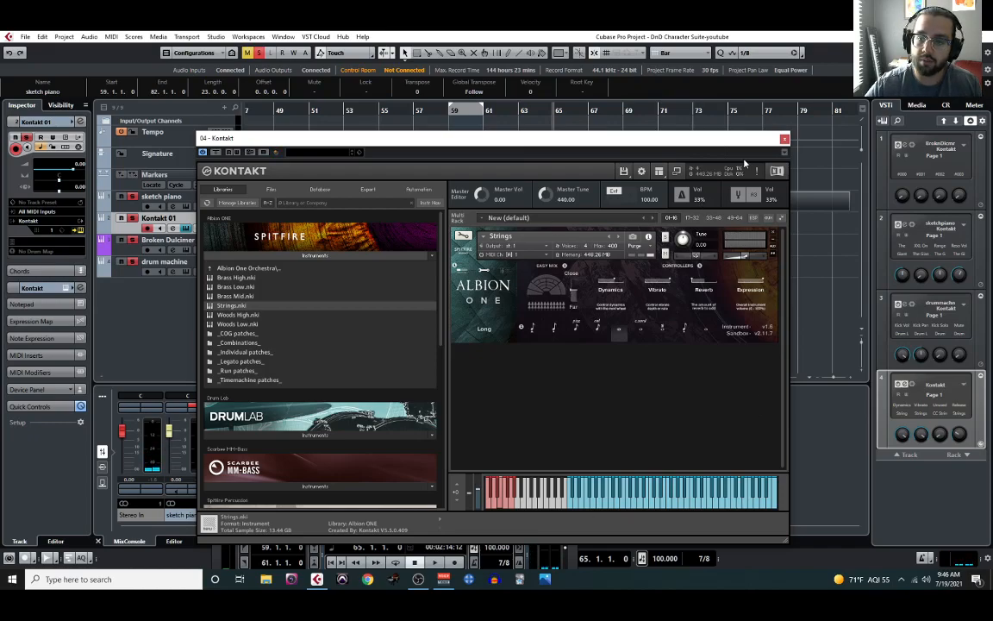
# - Remove the Strings patch without saving, load Albion ONE's Brass Mid patch in its place, and close the Kontakt instrument
pyautogui.click(772, 235)
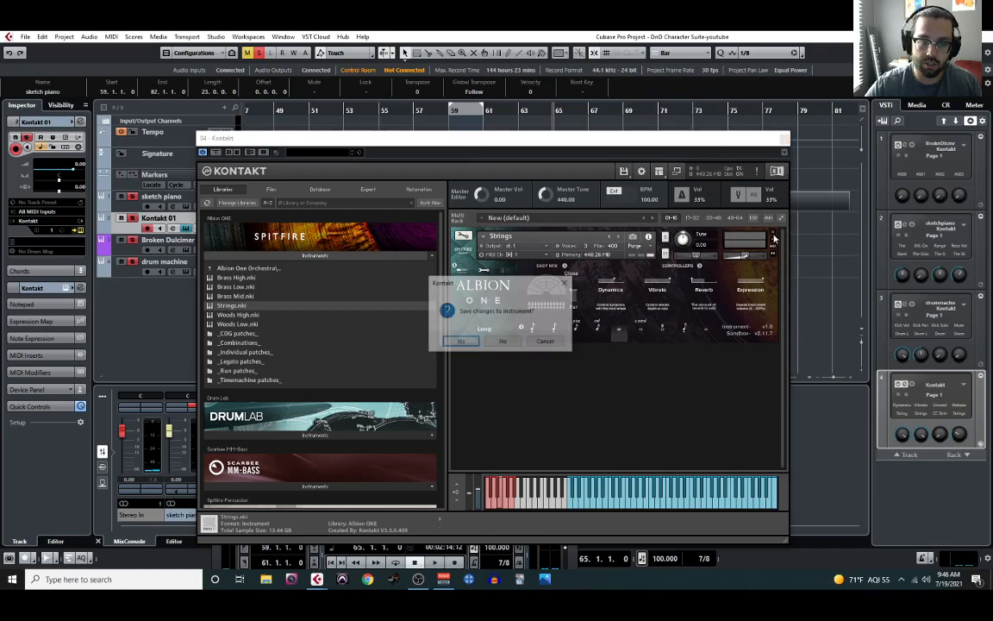
pyautogui.click(505, 342)
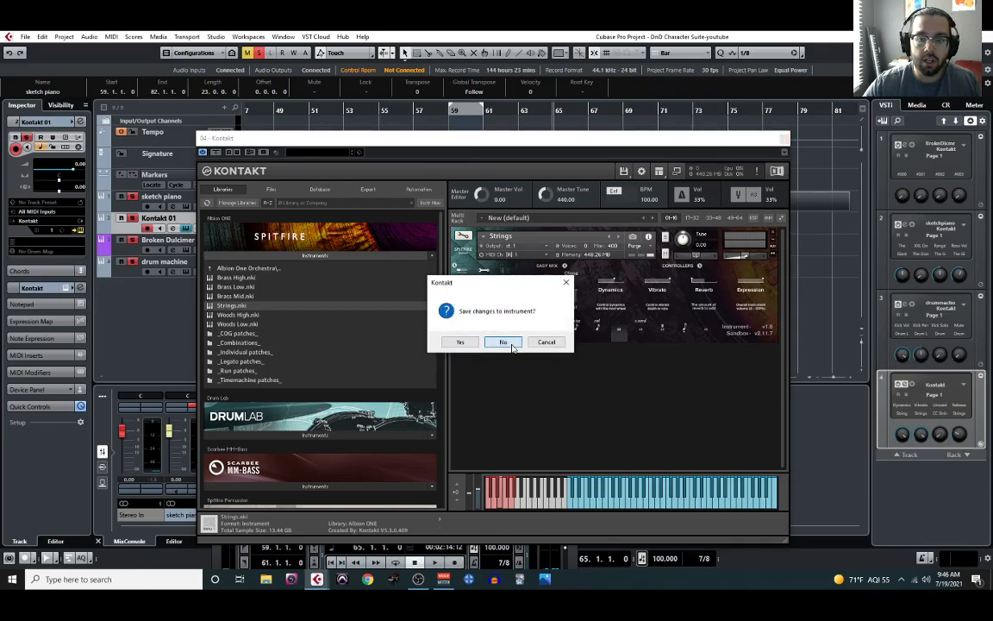
pyautogui.doubleClick(237, 298)
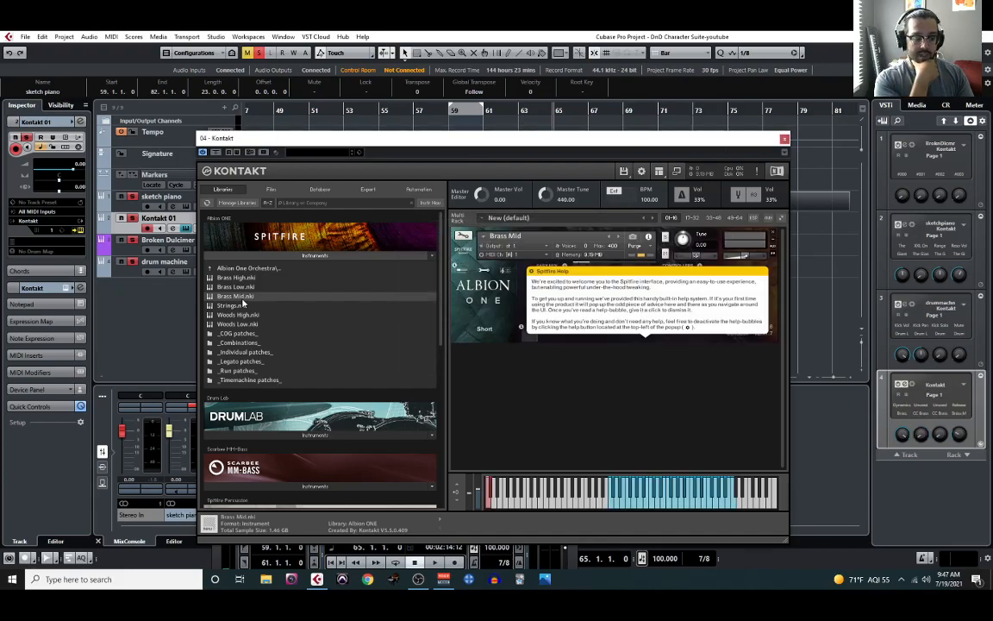
pyautogui.click(539, 326)
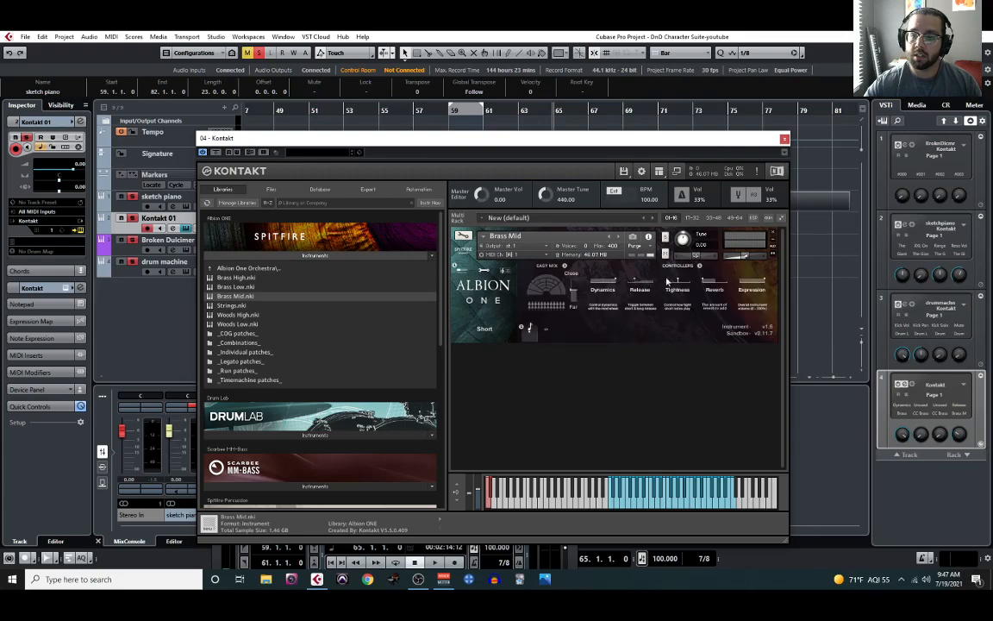
pyautogui.click(785, 139)
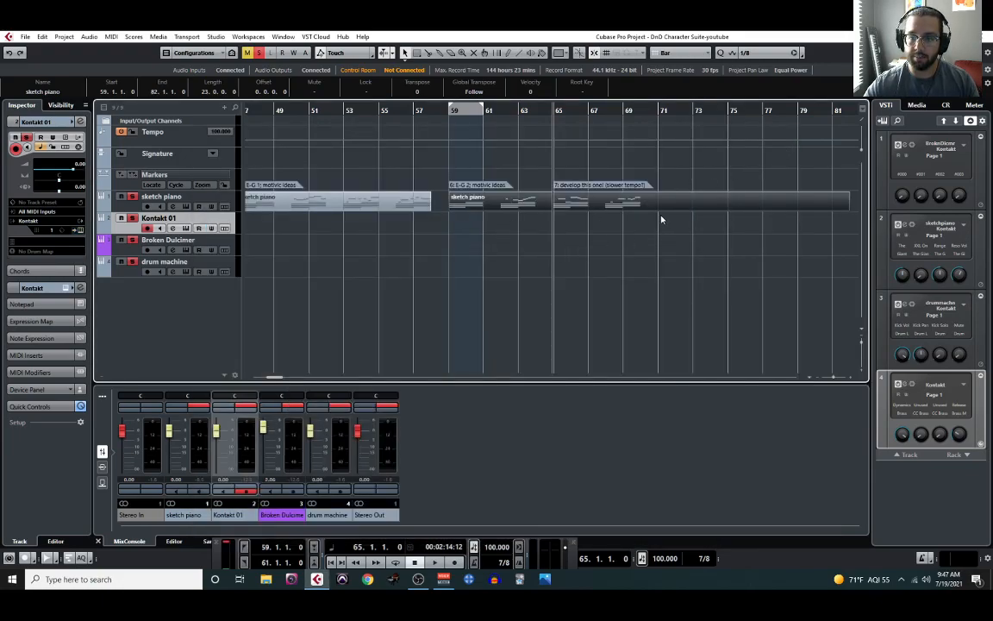
# - Split the sketch piano part at bar 71 and move the empty remainder to start at bar 72
pyautogui.rightClick(655, 257)
pyautogui.click(676, 252)
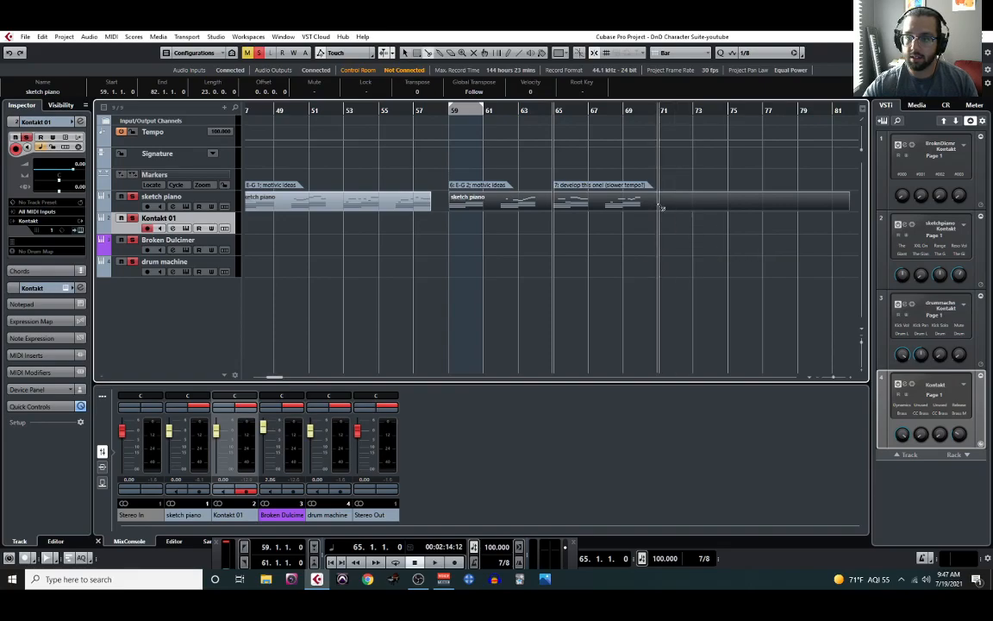
pyautogui.click(660, 207)
pyautogui.rightClick(652, 239)
pyautogui.click(652, 240)
pyautogui.moveTo(679, 196); pyautogui.dragTo(692, 197)
pyautogui.scroll(-4, 471, 303)
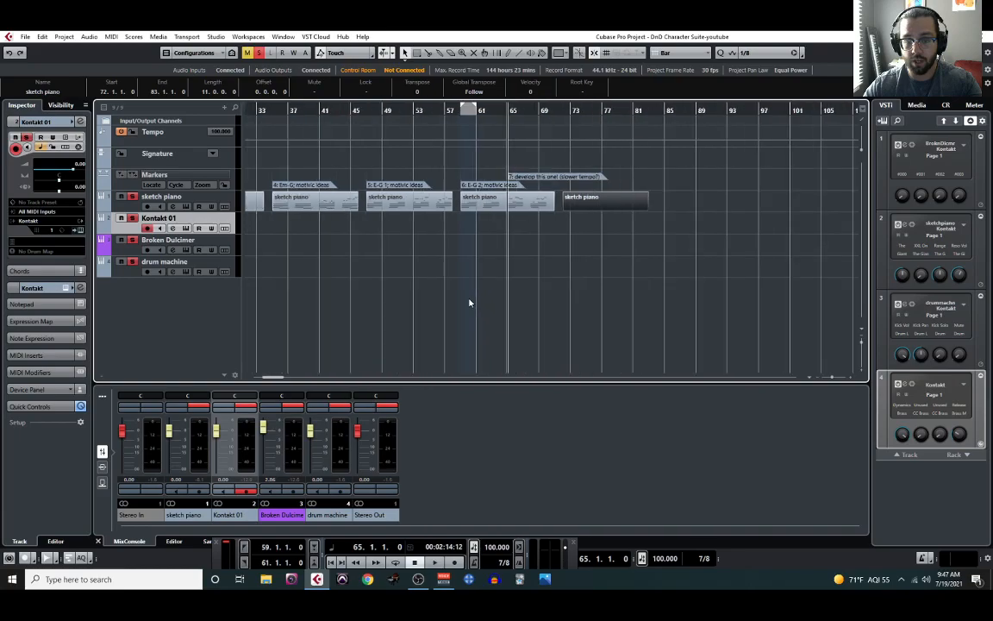
pyautogui.hscroll(-4, 461, 309)
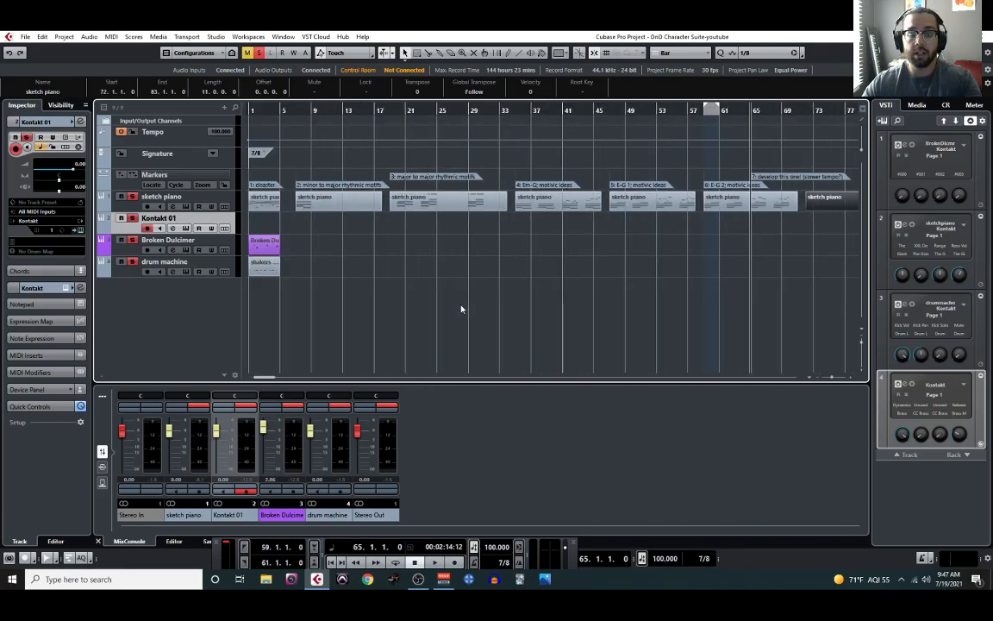